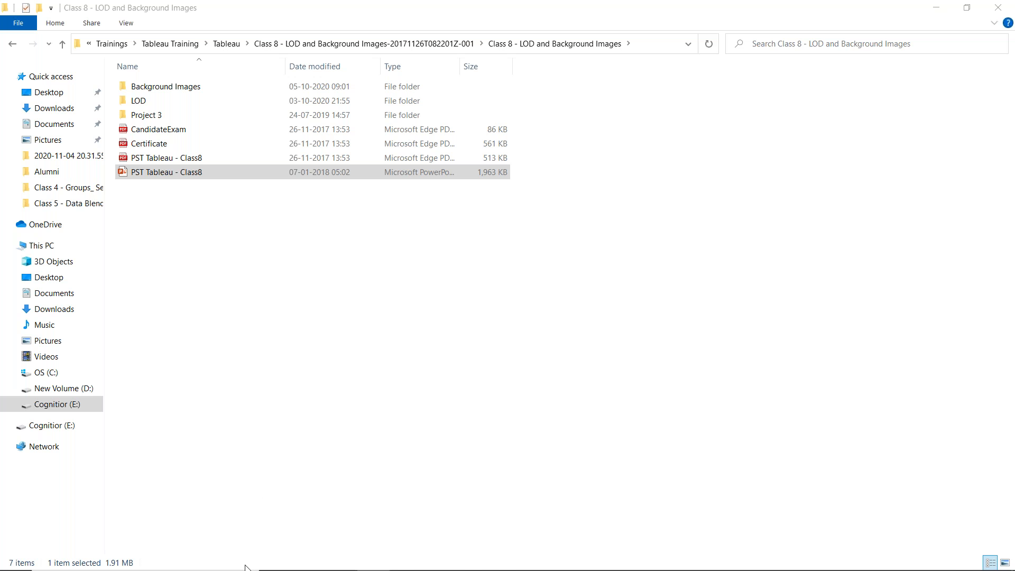
- Launch Tableau 2020.3 and connect to the saved data source Sample - Superstore
{"action": "mouse_move", "coordinate": [212, 555]}
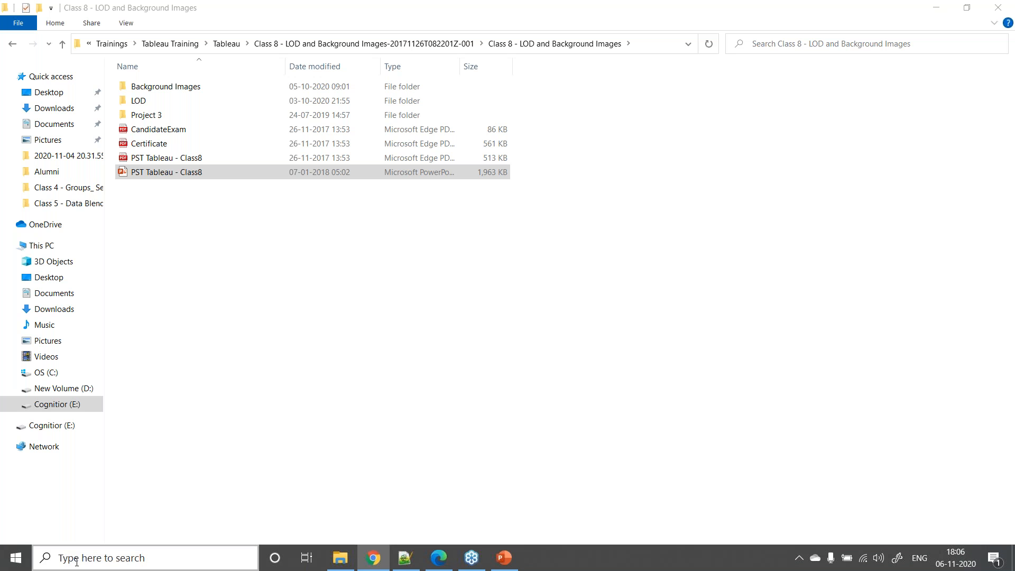
{"action": "left_click", "coordinate": [77, 562]}
{"action": "type", "text": "ta"}
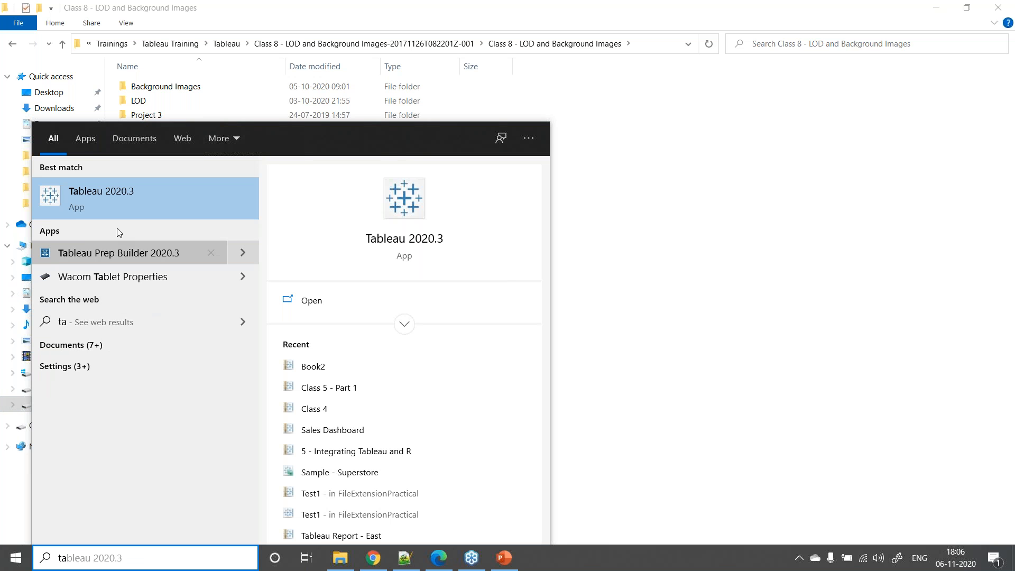
{"action": "left_click", "coordinate": [146, 199]}
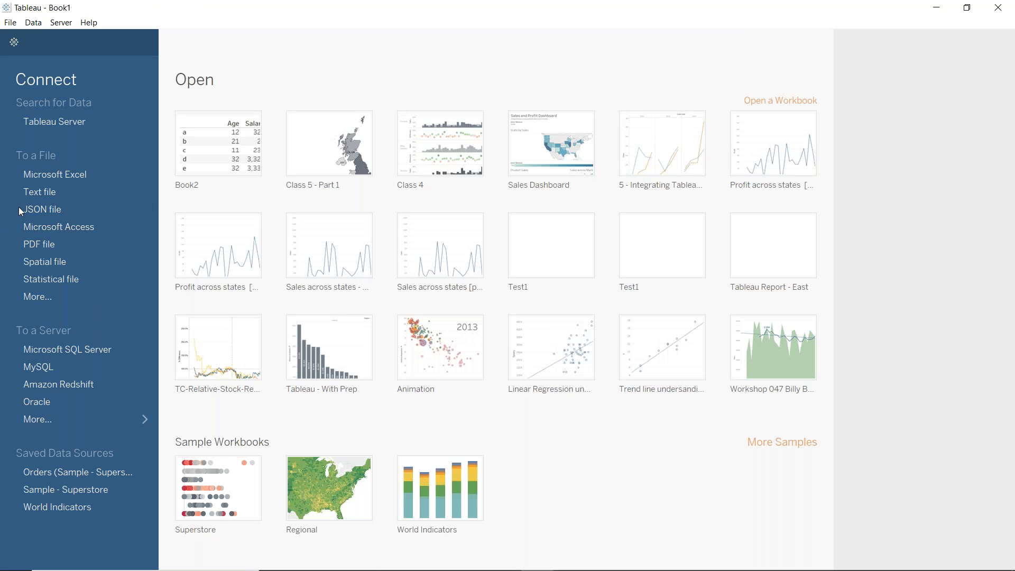
{"action": "left_click", "coordinate": [46, 487]}
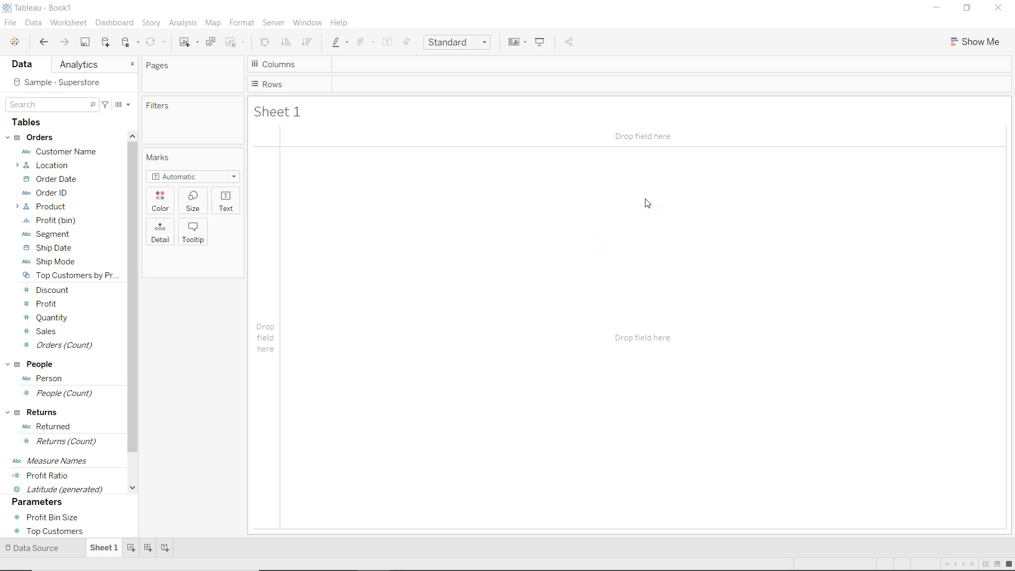
- Build a bar chart on Sheet 1 with Segment on rows and the sum of Sales on columns
{"action": "left_click", "coordinate": [55, 262]}
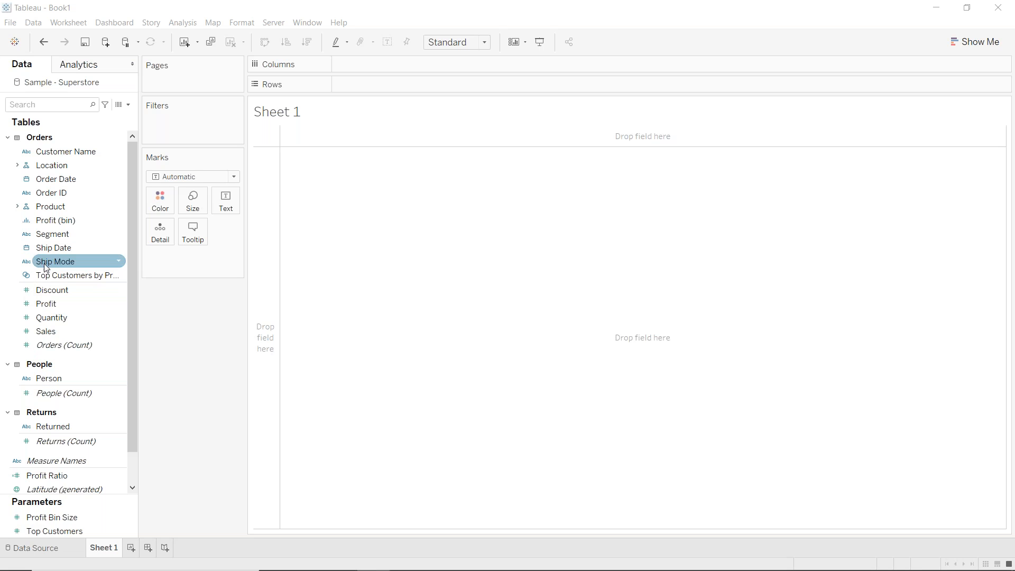
{"action": "left_click_drag", "start_coordinate": [55, 236], "coordinate": [352, 87]}
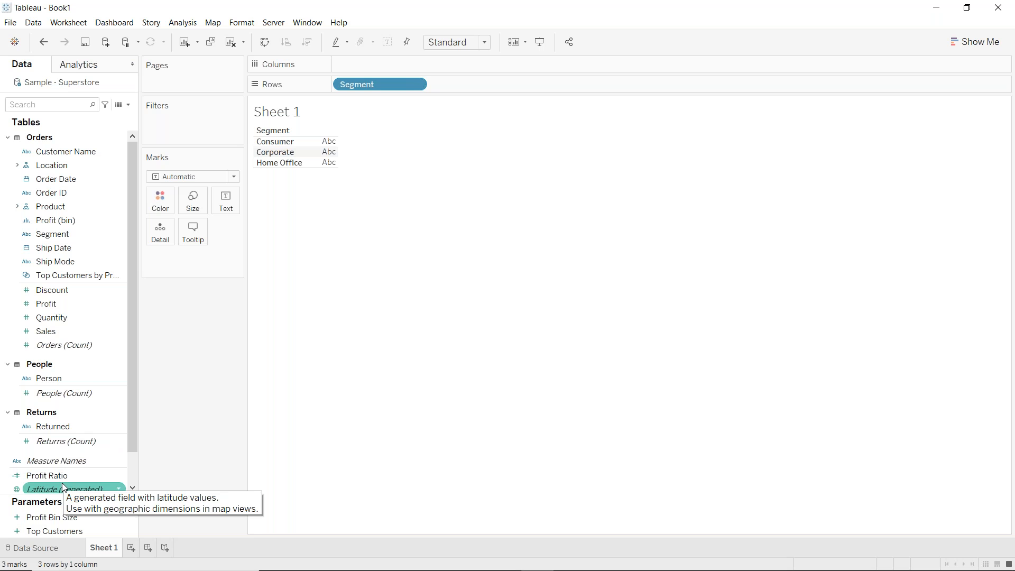
{"action": "scroll", "coordinate": [63, 428], "scroll_direction": "down", "scroll_amount": 1}
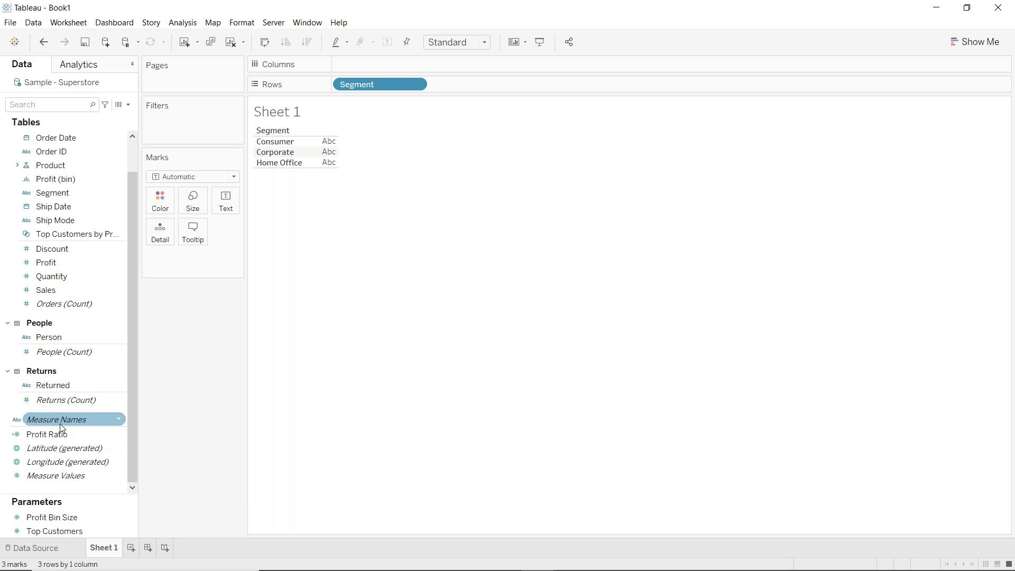
{"action": "left_click_drag", "start_coordinate": [37, 297], "coordinate": [425, 67]}
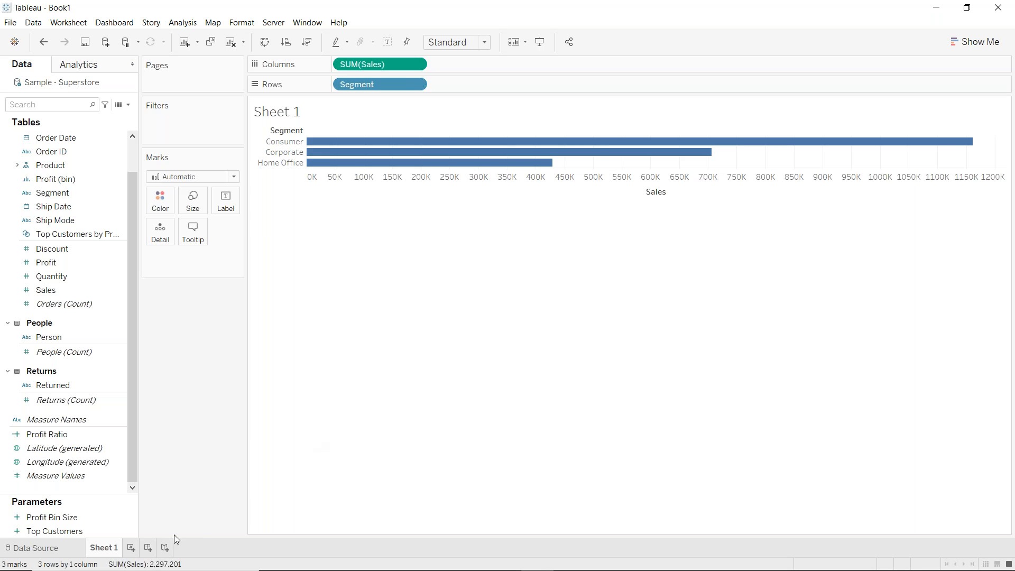
- On a new worksheet, build a horizontal bar chart of total Sales by Category and sort it in descending order
{"action": "left_click", "coordinate": [131, 548]}
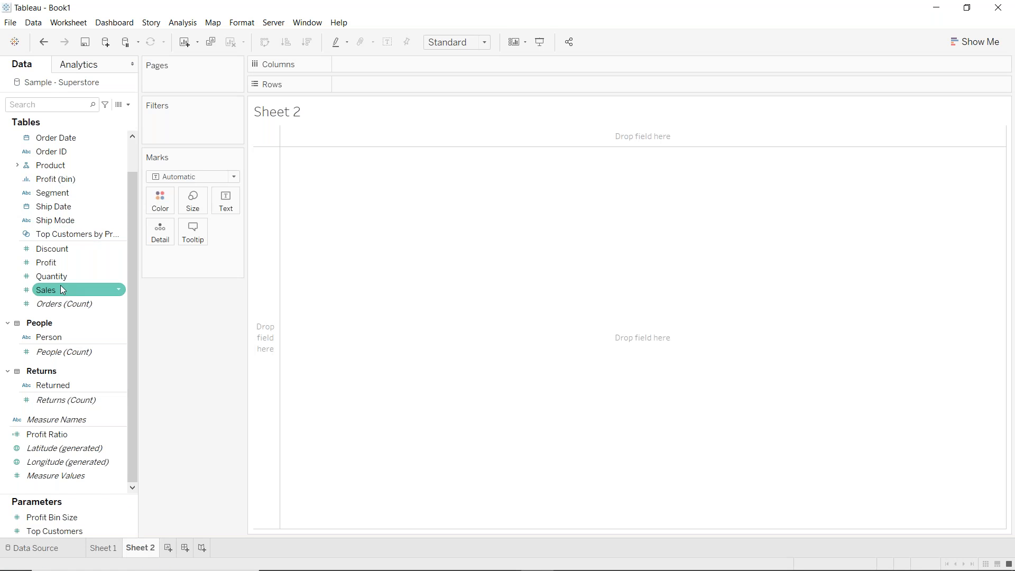
{"action": "scroll", "coordinate": [58, 257], "scroll_direction": "up", "scroll_amount": 3}
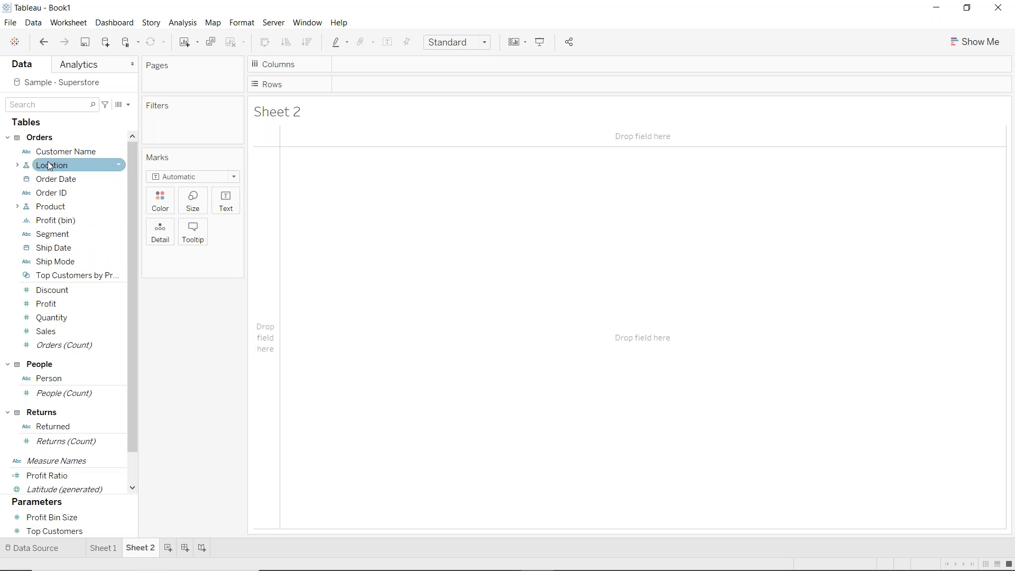
{"action": "left_click", "coordinate": [17, 208]}
{"action": "double_click", "coordinate": [61, 221]}
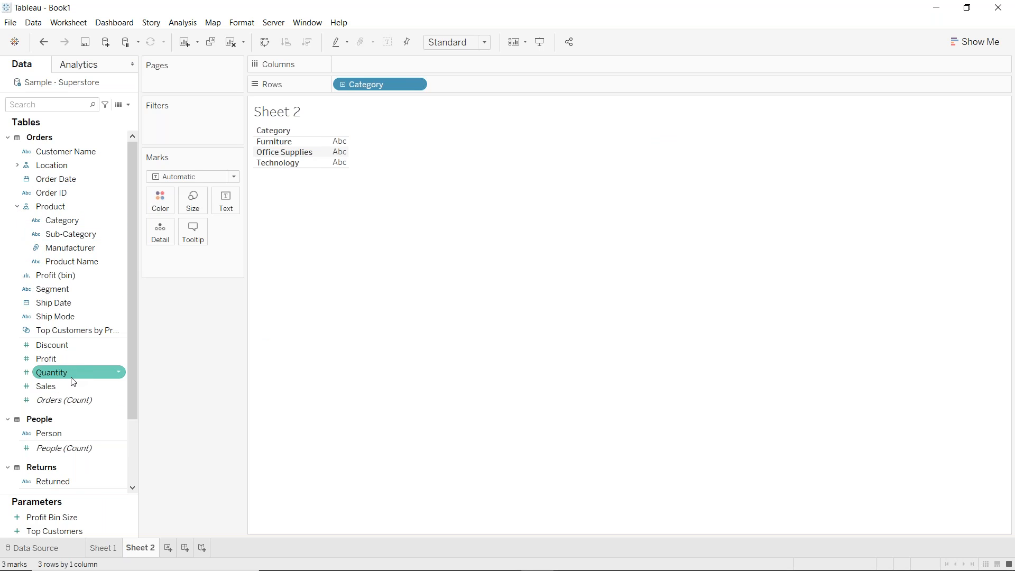
{"action": "scroll", "coordinate": [65, 407], "scroll_direction": "down", "scroll_amount": 2}
{"action": "scroll", "coordinate": [68, 382], "scroll_direction": "up", "scroll_amount": 2}
{"action": "double_click", "coordinate": [51, 390]}
{"action": "left_click_drag", "start_coordinate": [193, 257], "coordinate": [355, 70]}
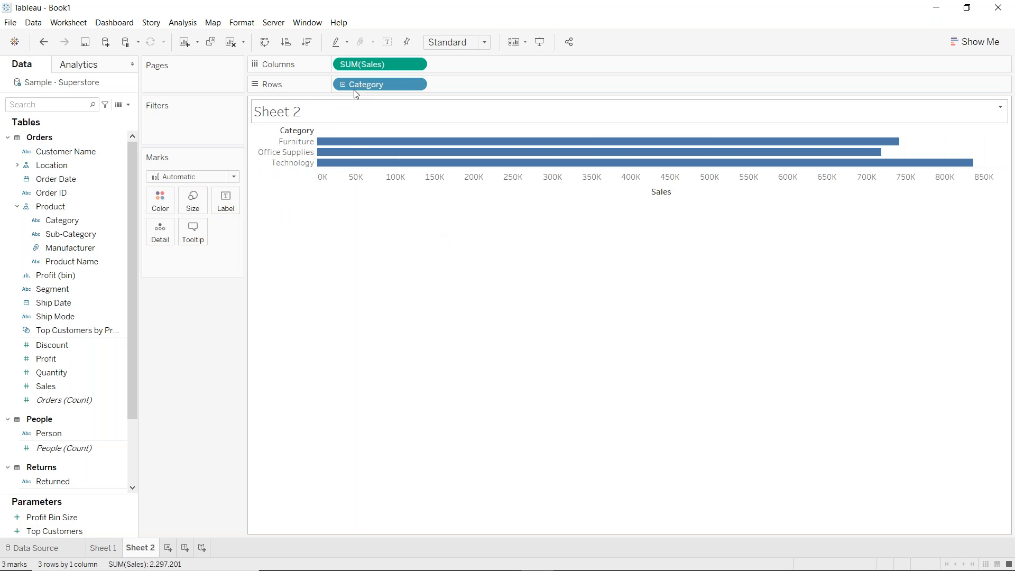
{"action": "left_click", "coordinate": [307, 42]}
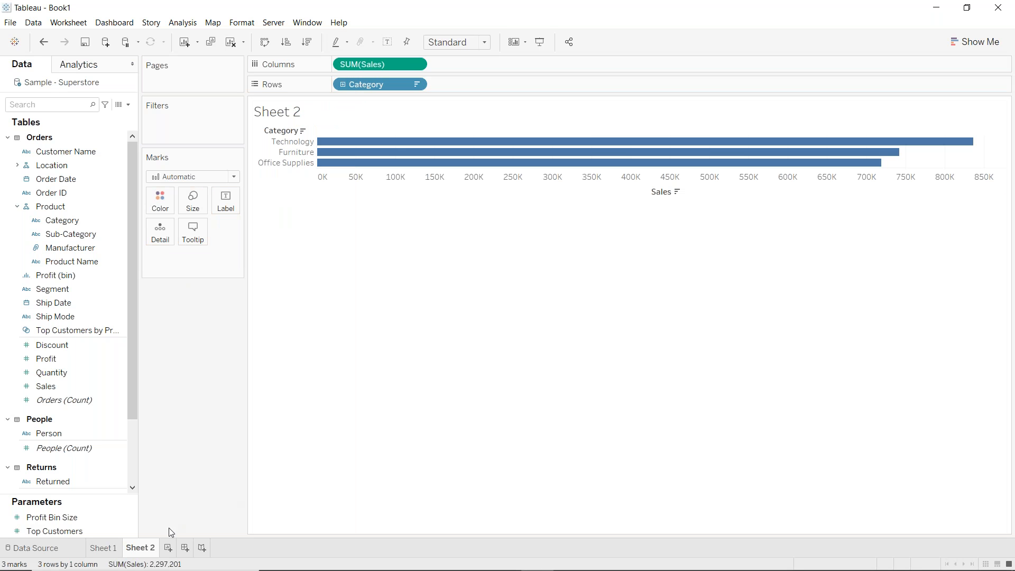
- On another new worksheet, chart total Sales by Sub-Category as horizontal bars and sort them in descending order
{"action": "left_click", "coordinate": [169, 549]}
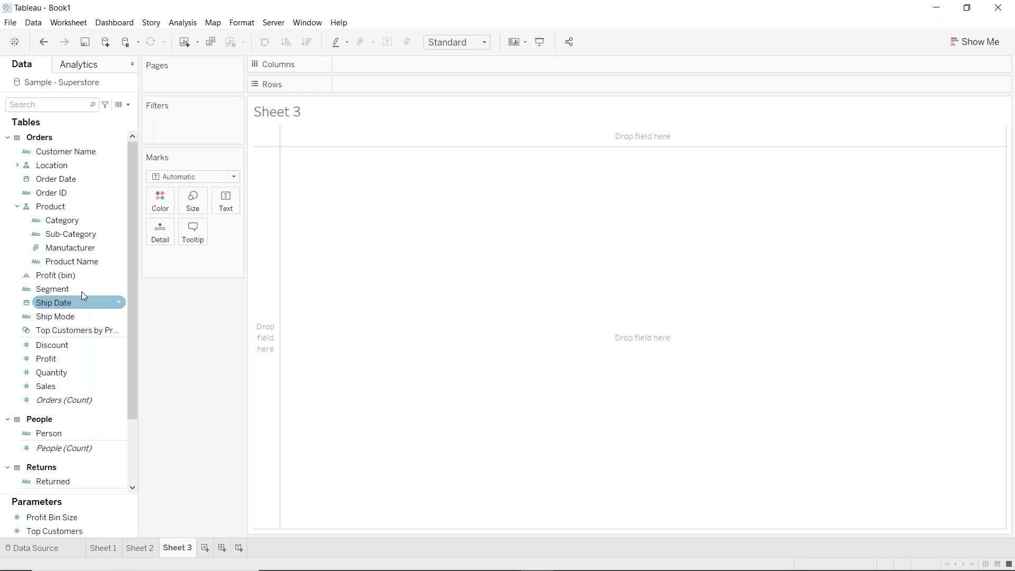
{"action": "double_click", "coordinate": [85, 236]}
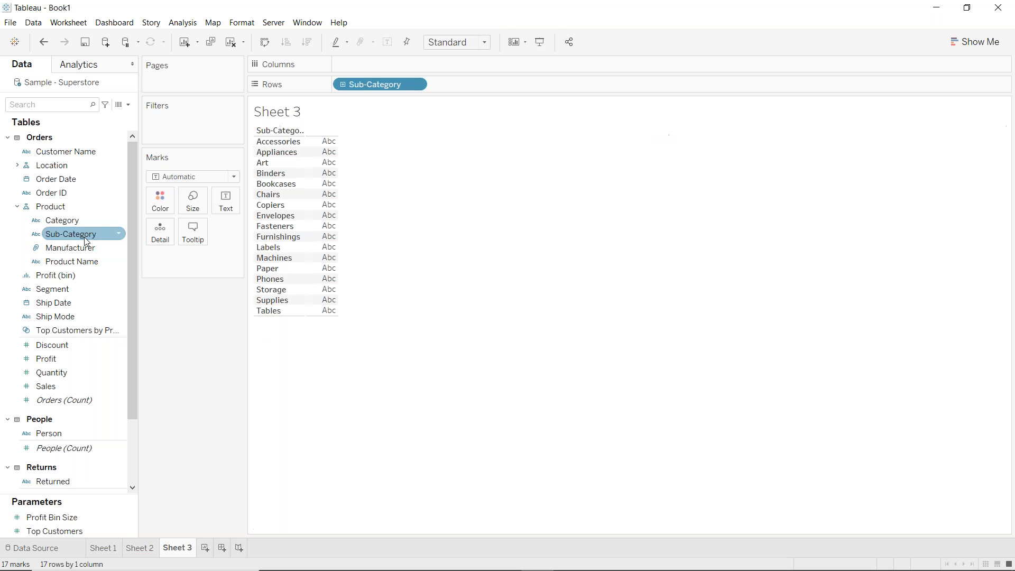
{"action": "double_click", "coordinate": [60, 385]}
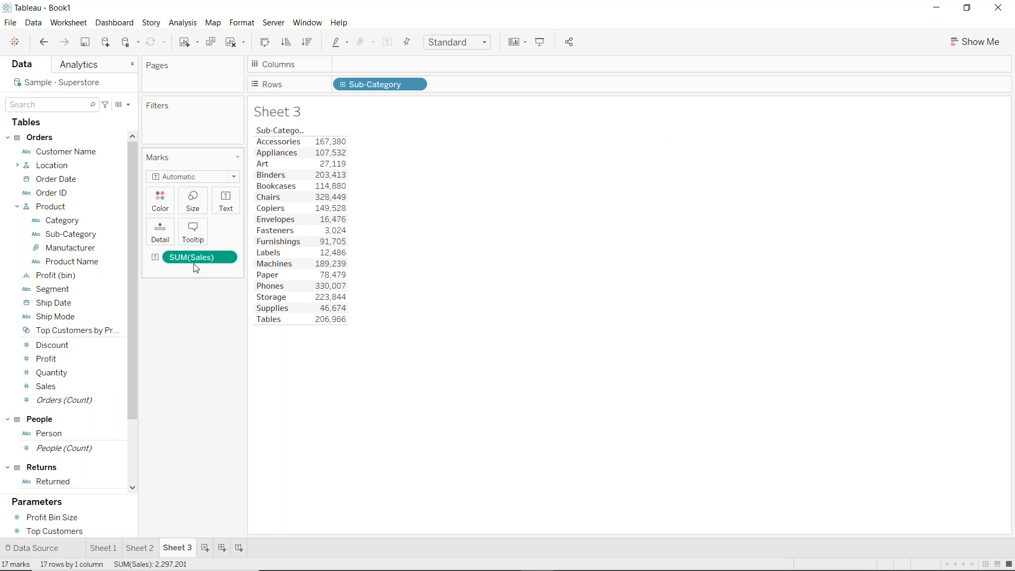
{"action": "left_click_drag", "start_coordinate": [202, 262], "coordinate": [304, 66]}
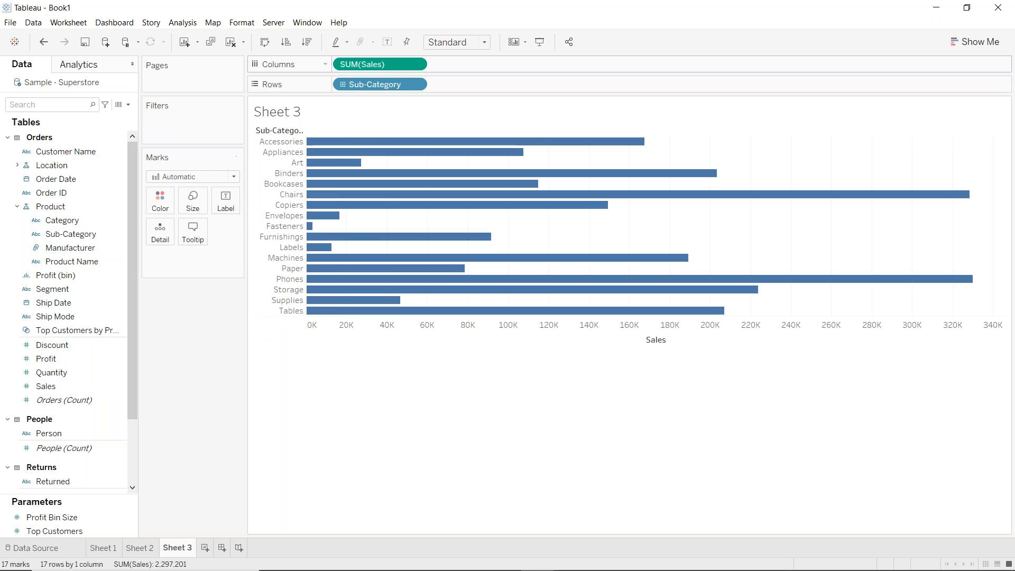
{"action": "left_click", "coordinate": [307, 42]}
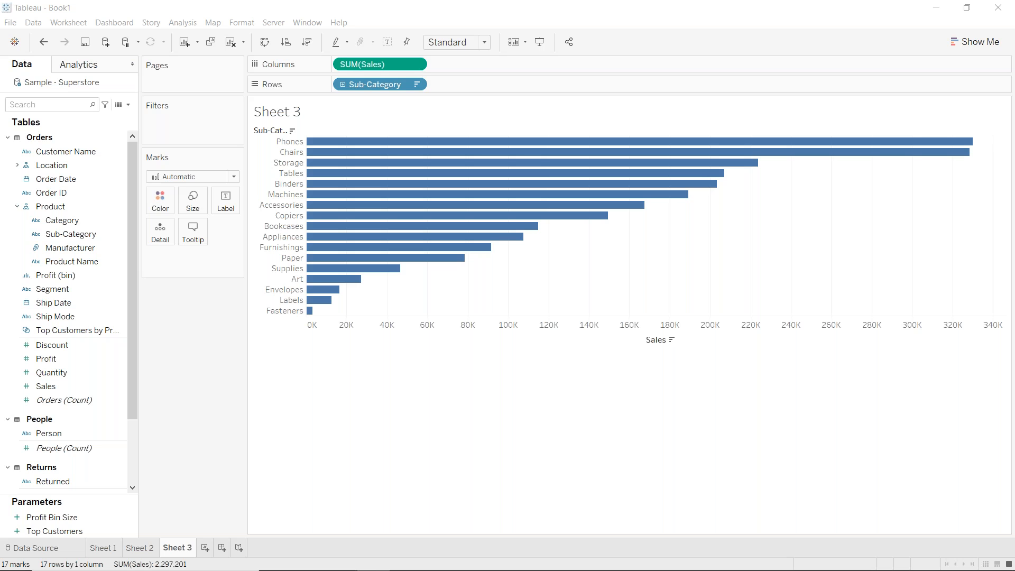
- Create a new blank dashboard in the workbook
{"action": "left_click", "coordinate": [222, 548]}
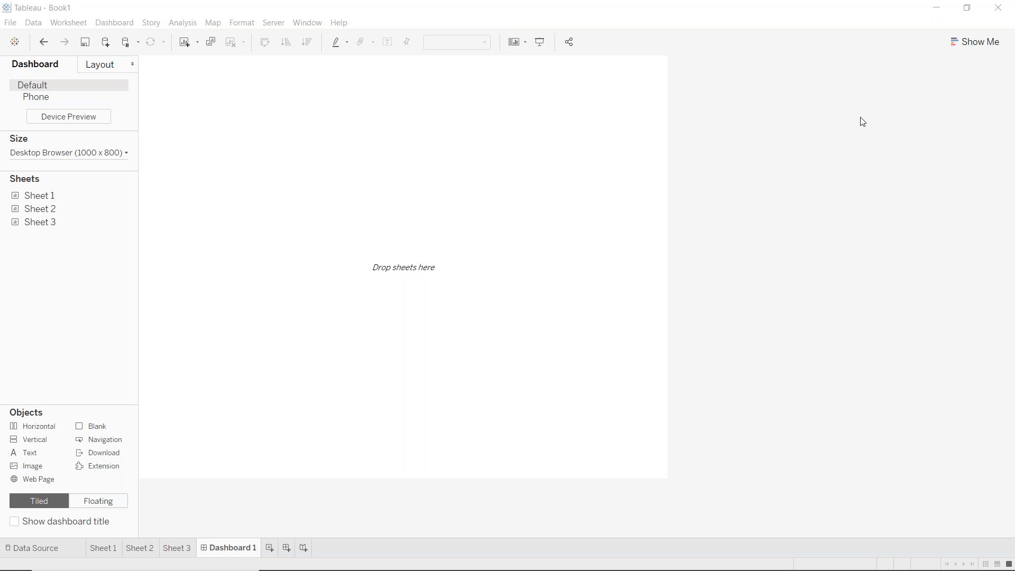
{"action": "left_click_drag", "start_coordinate": [55, 433], "coordinate": [371, 454]}
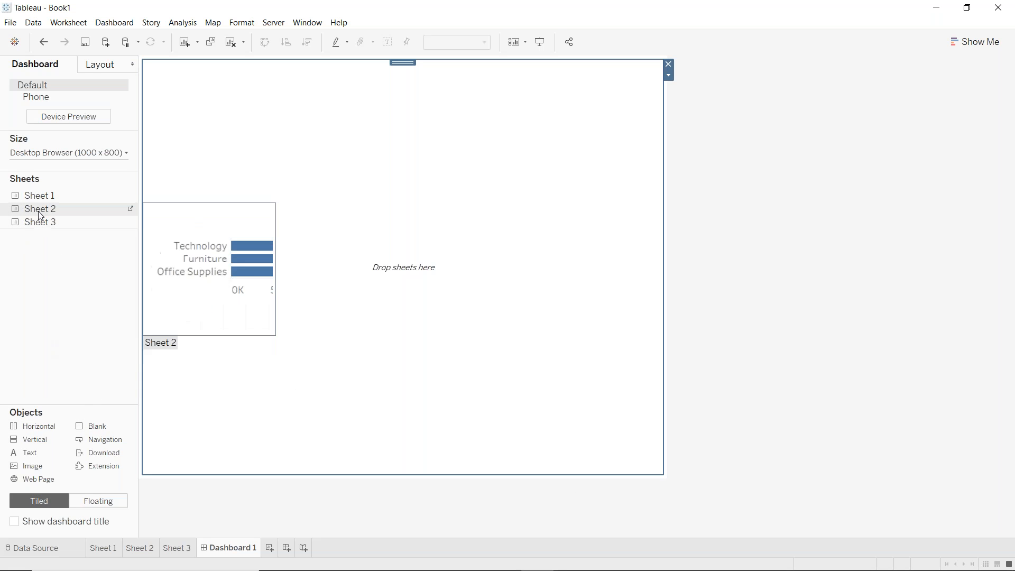
{"action": "left_click_drag", "start_coordinate": [39, 196], "coordinate": [401, 267]}
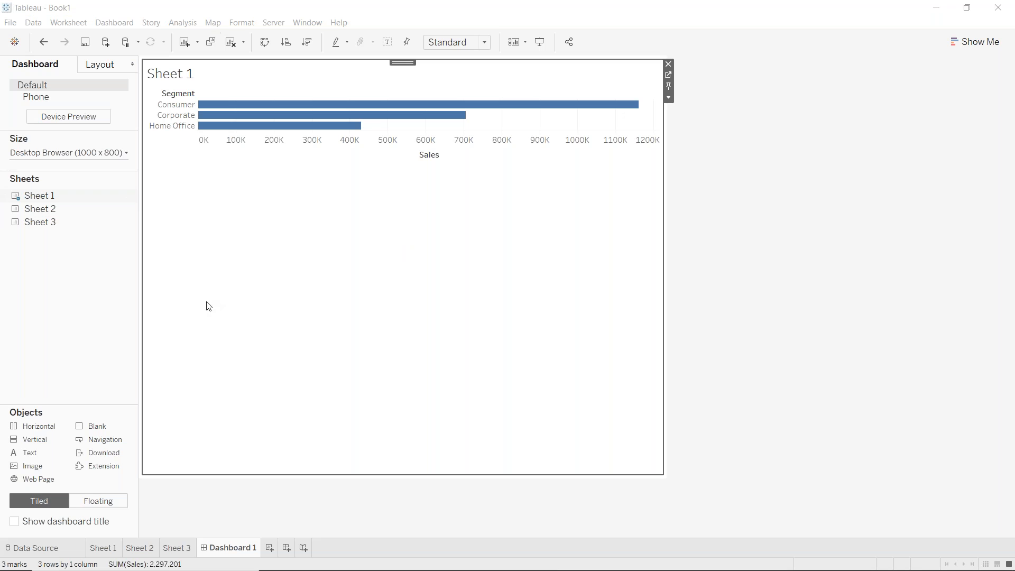
{"action": "left_click", "coordinate": [330, 43]}
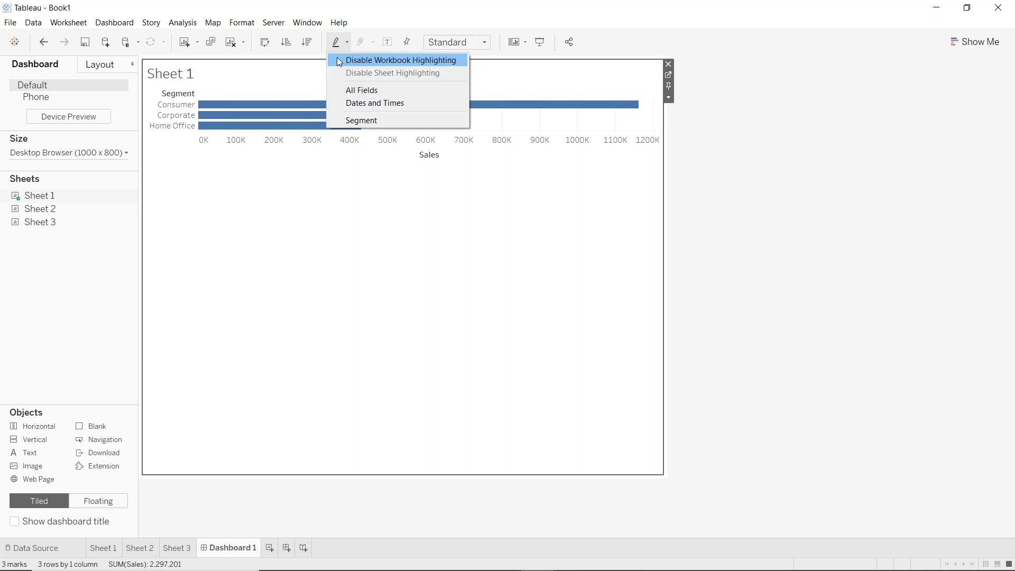
{"action": "left_click", "coordinate": [233, 46]}
{"action": "left_click", "coordinate": [233, 46]}
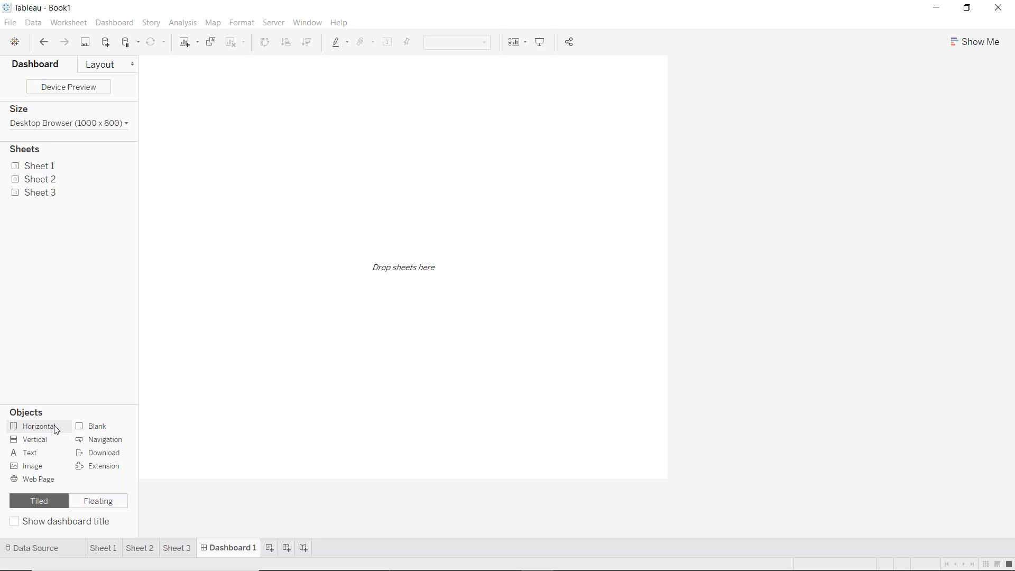
{"action": "left_click_drag", "start_coordinate": [56, 430], "coordinate": [259, 322]}
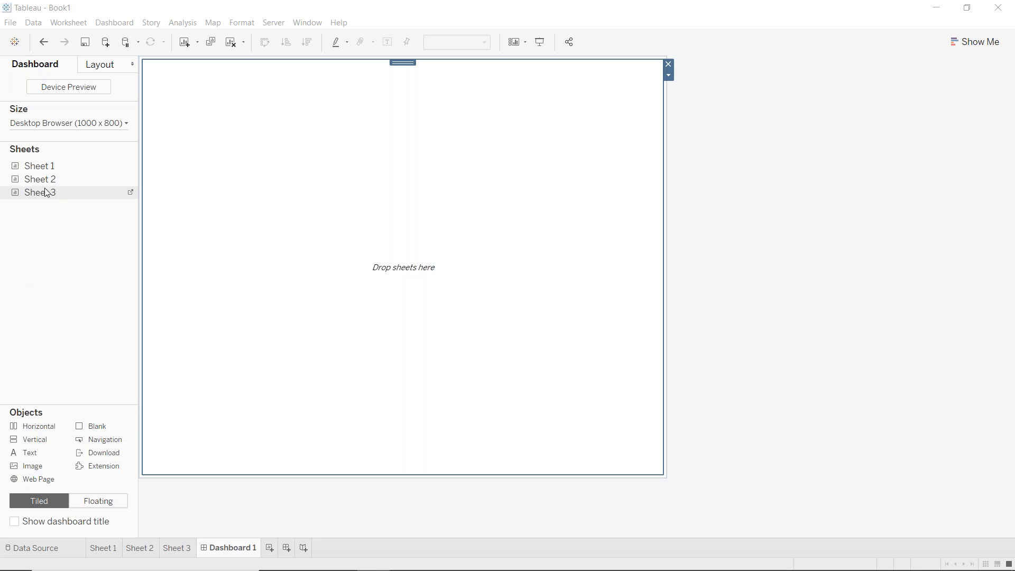
{"action": "left_click_drag", "start_coordinate": [50, 168], "coordinate": [370, 265]}
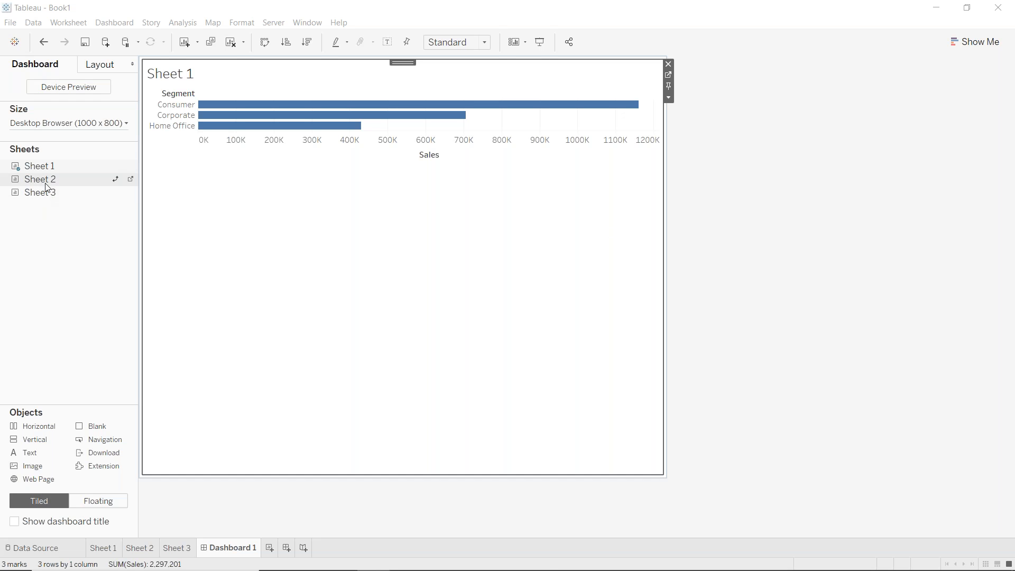
{"action": "left_click_drag", "start_coordinate": [50, 180], "coordinate": [478, 182]}
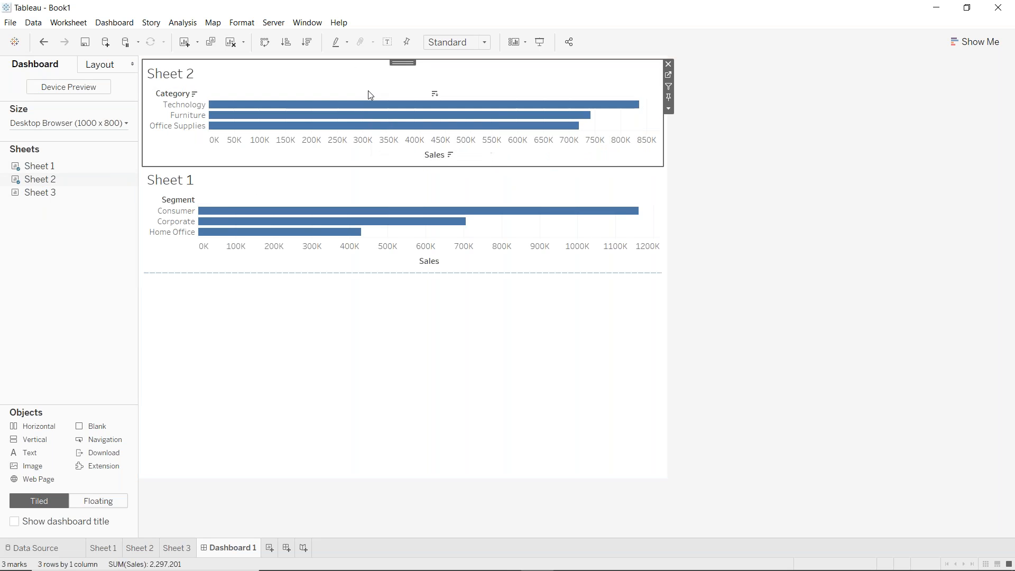
{"action": "left_click", "coordinate": [229, 44]}
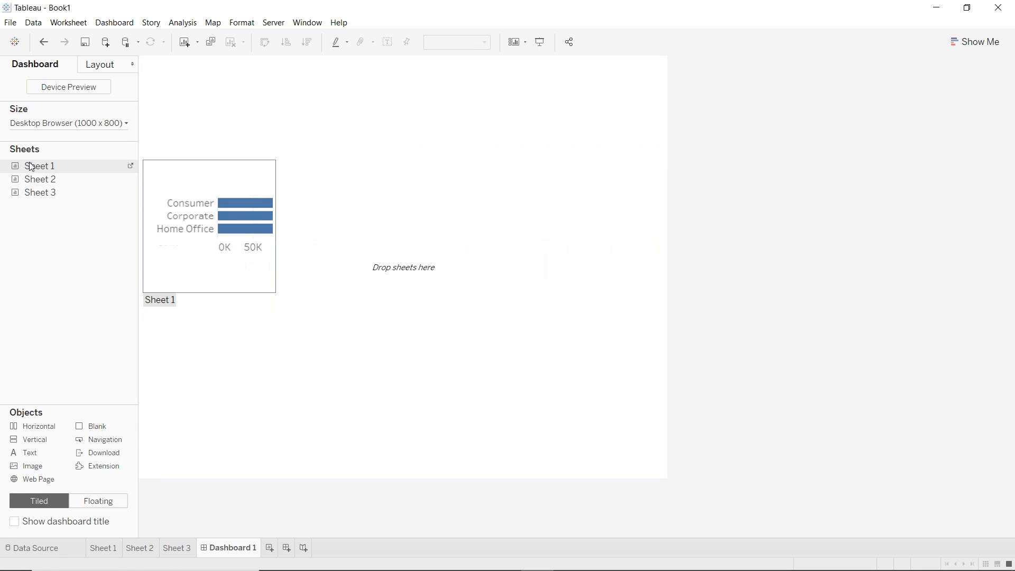
- Add a horizontal layout container to the empty dashboard and place Sheet 1 and Sheet 2 side by side in it
{"action": "left_click_drag", "start_coordinate": [25, 438], "coordinate": [391, 320]}
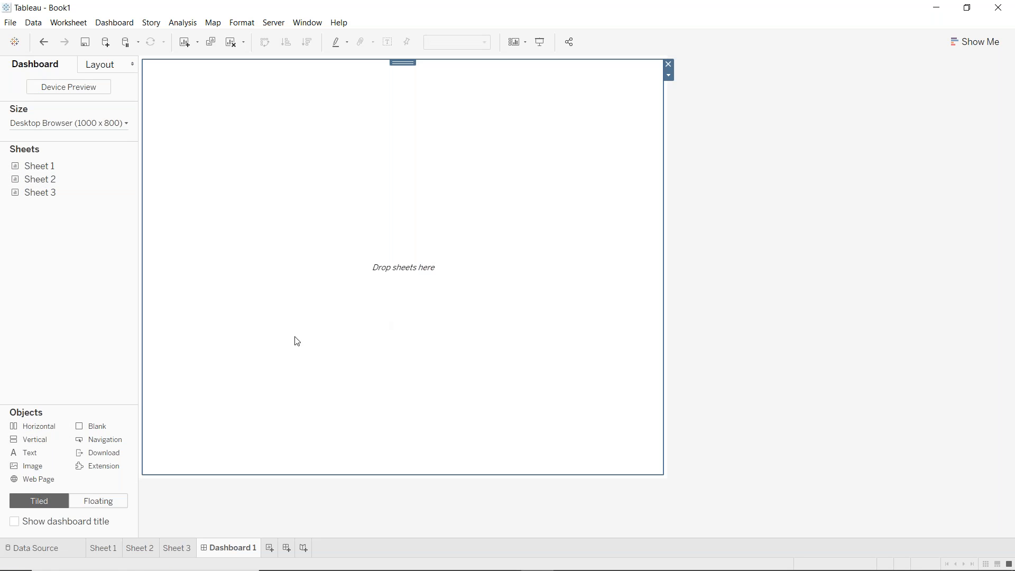
{"action": "left_click_drag", "start_coordinate": [39, 165], "coordinate": [326, 214]}
{"action": "left_click_drag", "start_coordinate": [27, 181], "coordinate": [629, 222]}
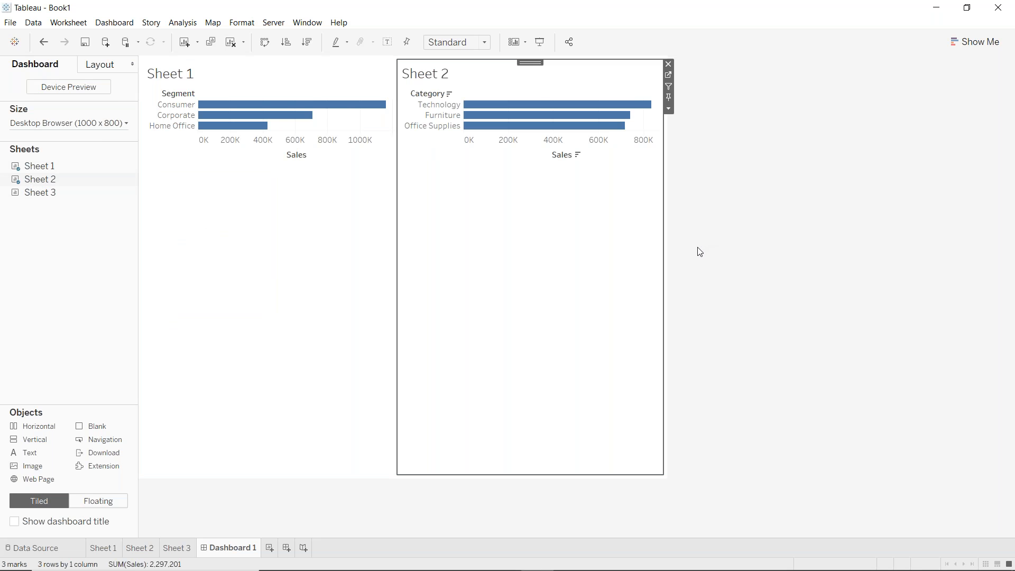
- Examine the dashboard's item hierarchy, expanding the Tiled and Horizontal containers to see how the sheets are nested
{"action": "left_click", "coordinate": [89, 68]}
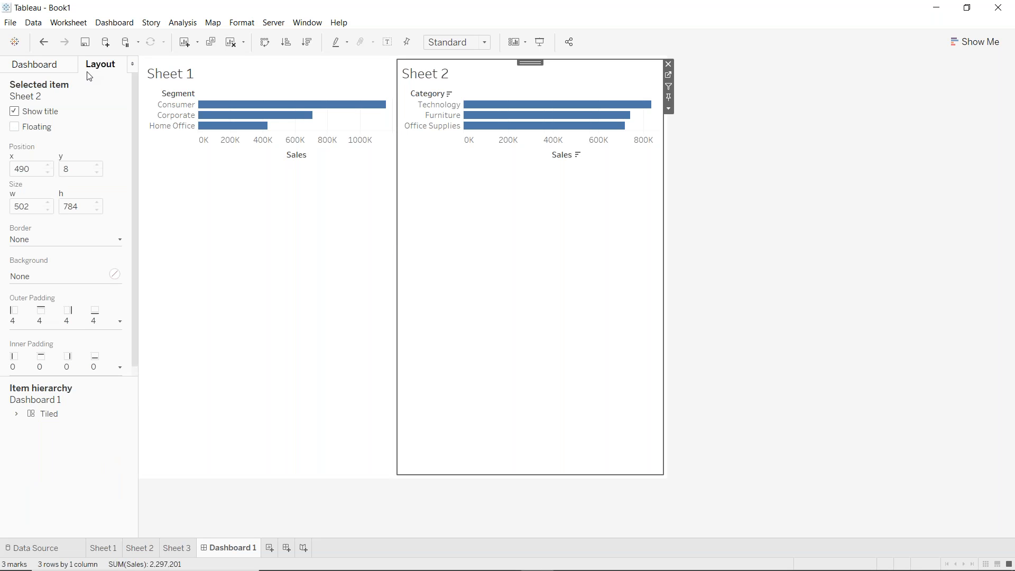
{"action": "left_click", "coordinate": [16, 415]}
{"action": "left_click", "coordinate": [30, 428]}
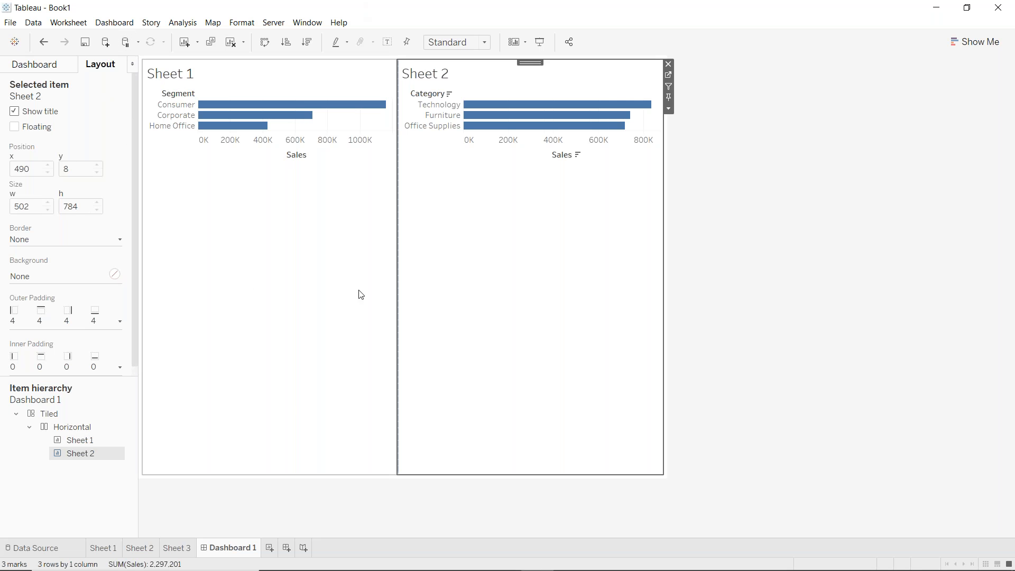
{"action": "left_click", "coordinate": [36, 69]}
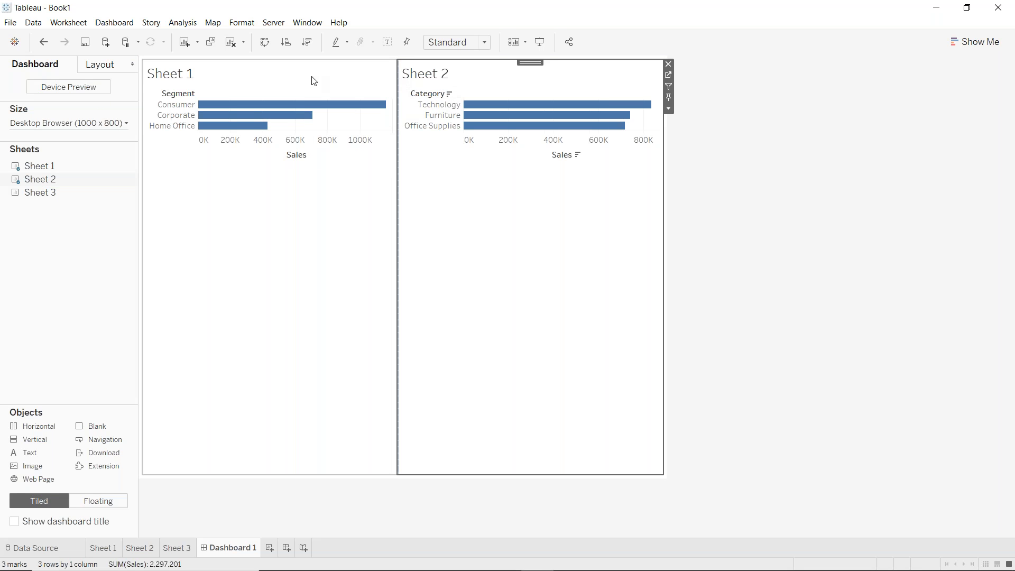
- Hide the titles of Sheet 1 and Sheet 2 on the dashboard
{"action": "right_click", "coordinate": [177, 73]}
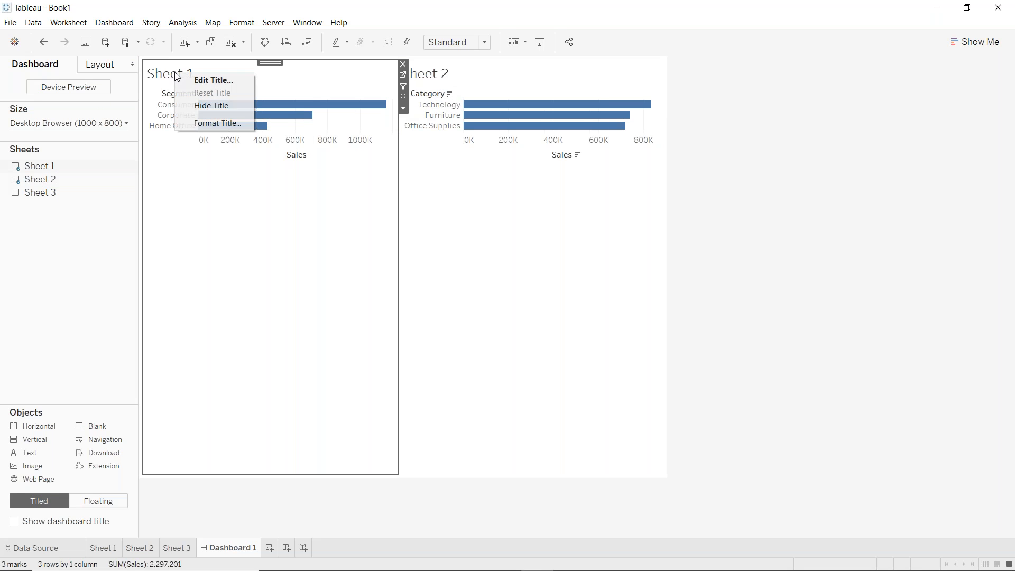
{"action": "left_click", "coordinate": [207, 105]}
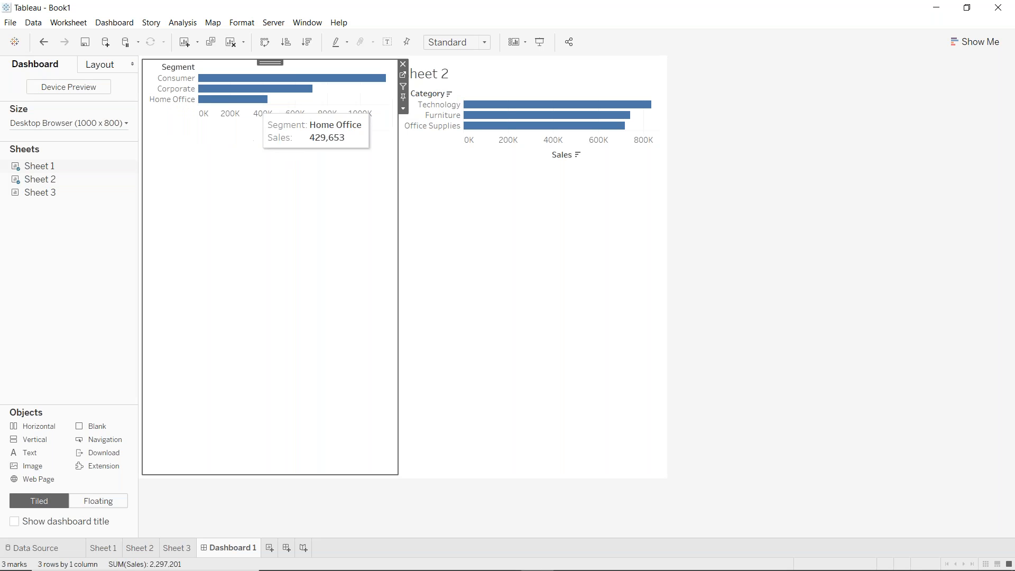
{"action": "right_click", "coordinate": [431, 78]}
{"action": "left_click", "coordinate": [457, 111]}
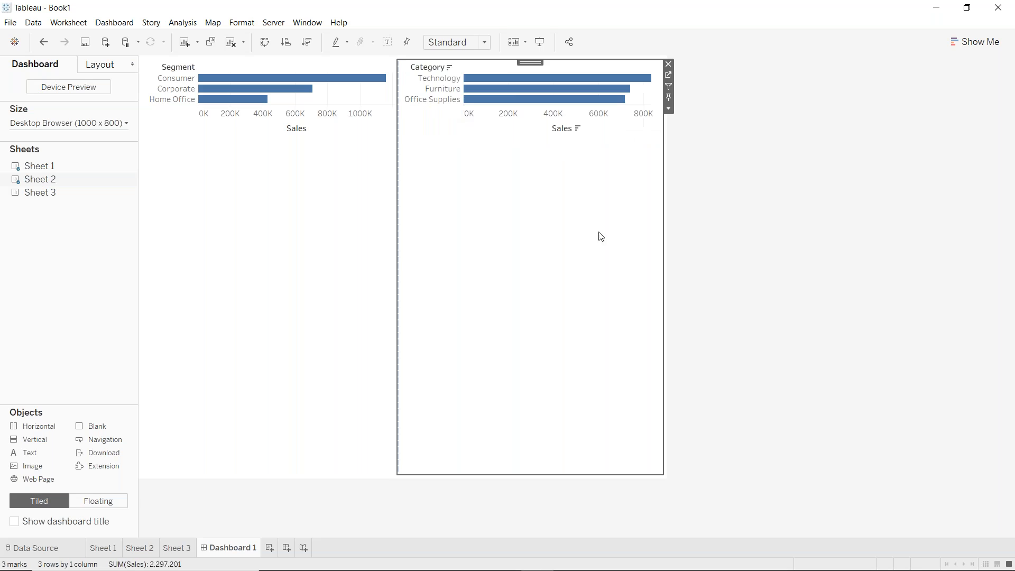
- Start a new dashboard filter action with Sheet 1 as its only source and Sheet 2 as its only target
{"action": "left_click", "coordinate": [796, 252]}
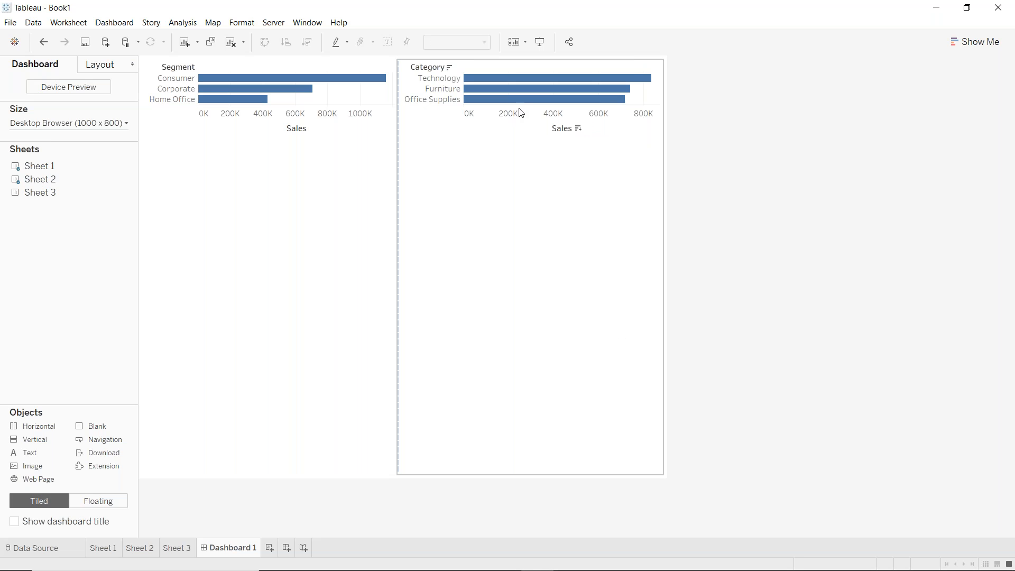
{"action": "left_click", "coordinate": [117, 24]}
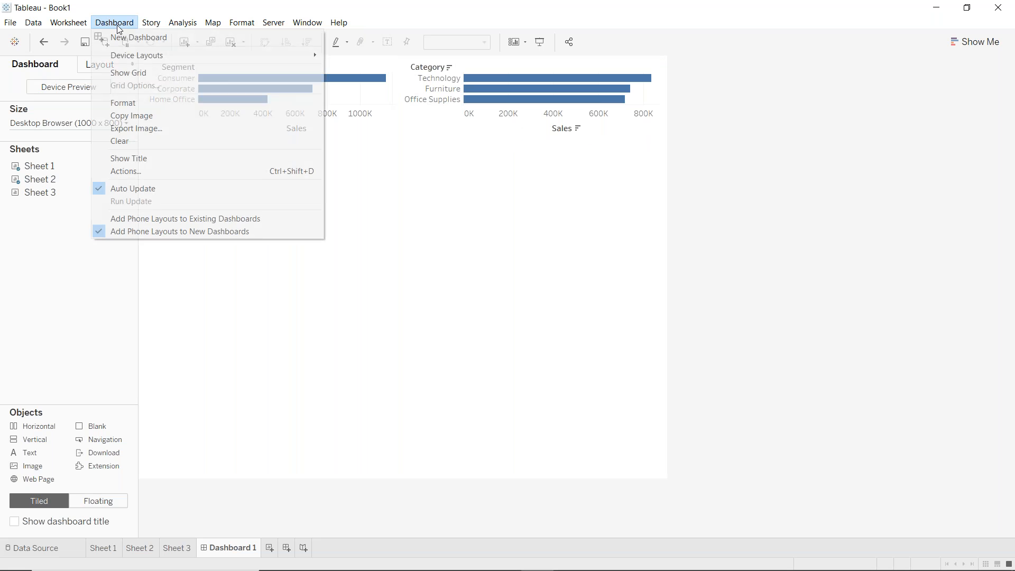
{"action": "left_click", "coordinate": [138, 172]}
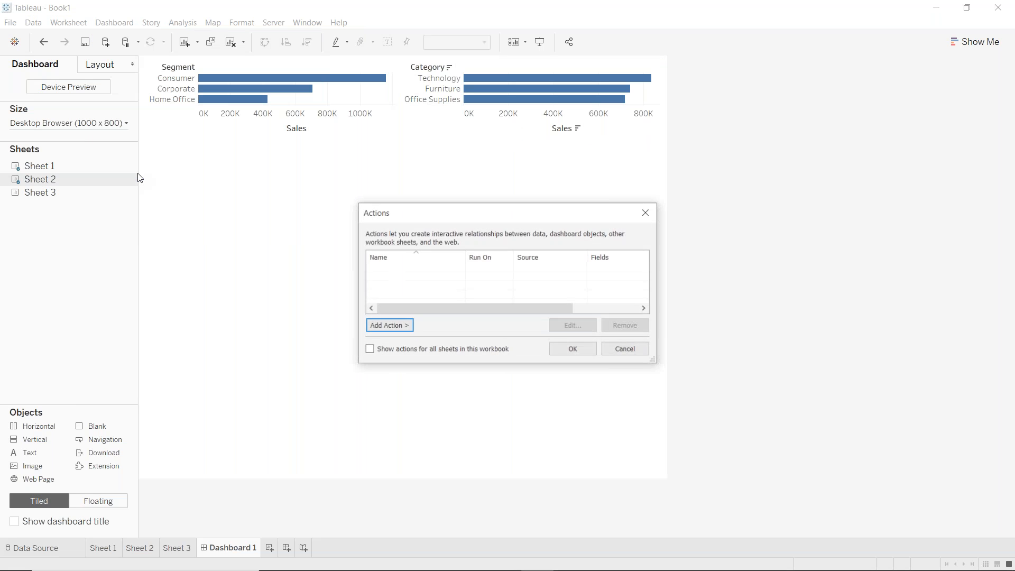
{"action": "left_click", "coordinate": [386, 325]}
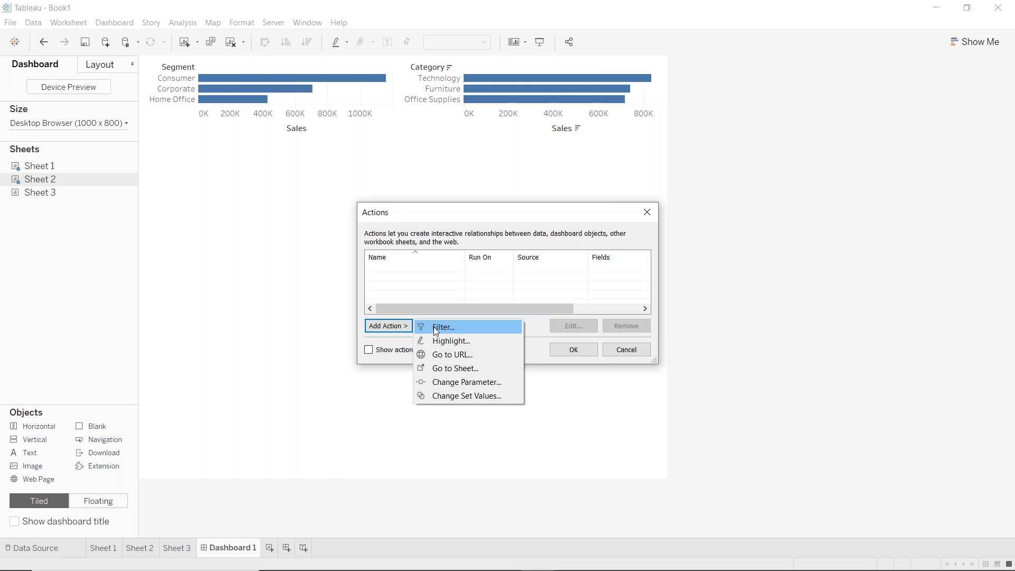
{"action": "left_click", "coordinate": [435, 328]}
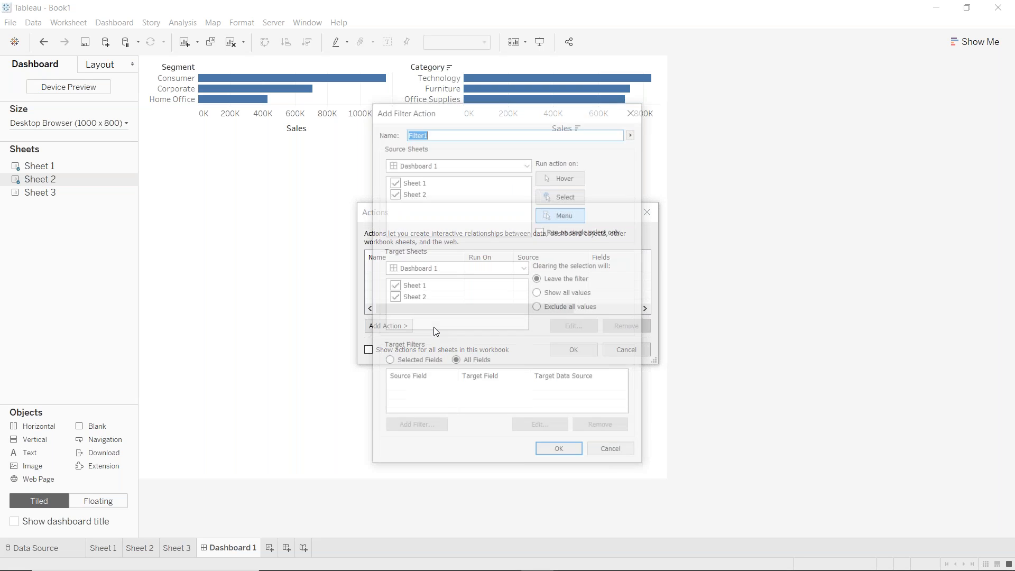
{"action": "left_click", "coordinate": [393, 192]}
{"action": "left_click", "coordinate": [394, 287]}
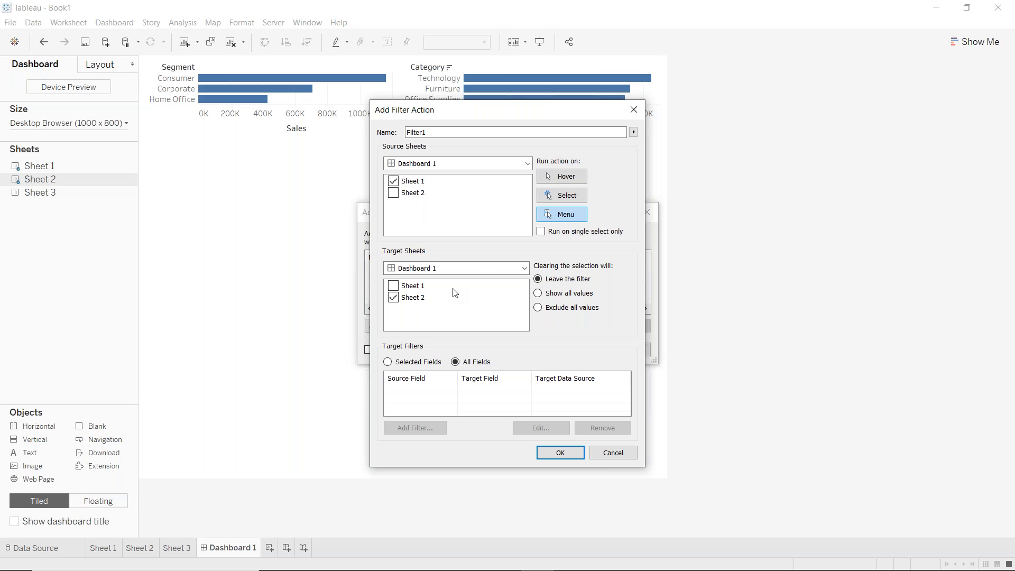
- Run the Sheet 1 filter action on Select, with clearing the selection set to Leave the filter, and save it
{"action": "left_click", "coordinate": [561, 196]}
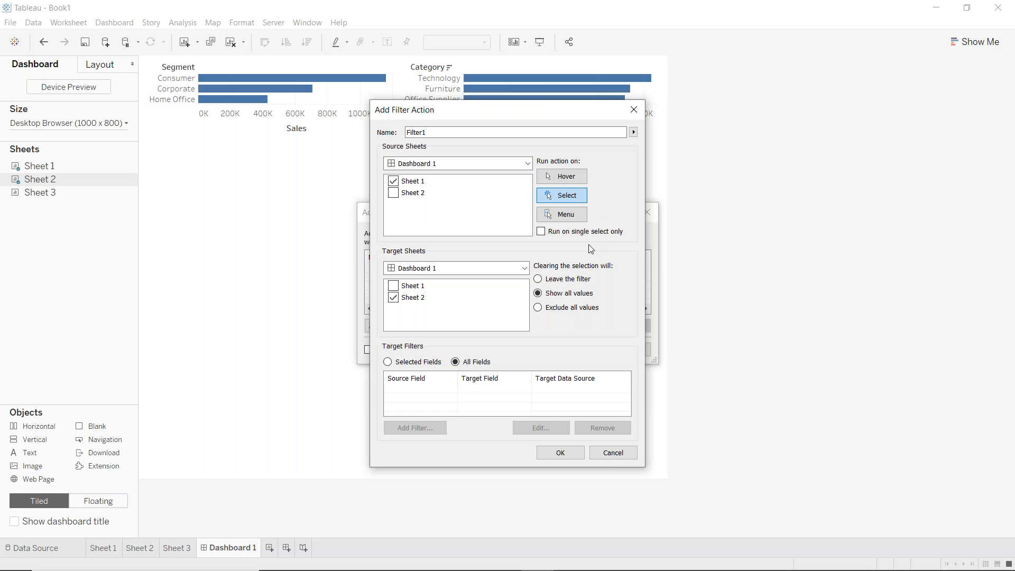
{"action": "left_click", "coordinate": [551, 285]}
{"action": "left_click", "coordinate": [563, 453]}
{"action": "left_click", "coordinate": [568, 350]}
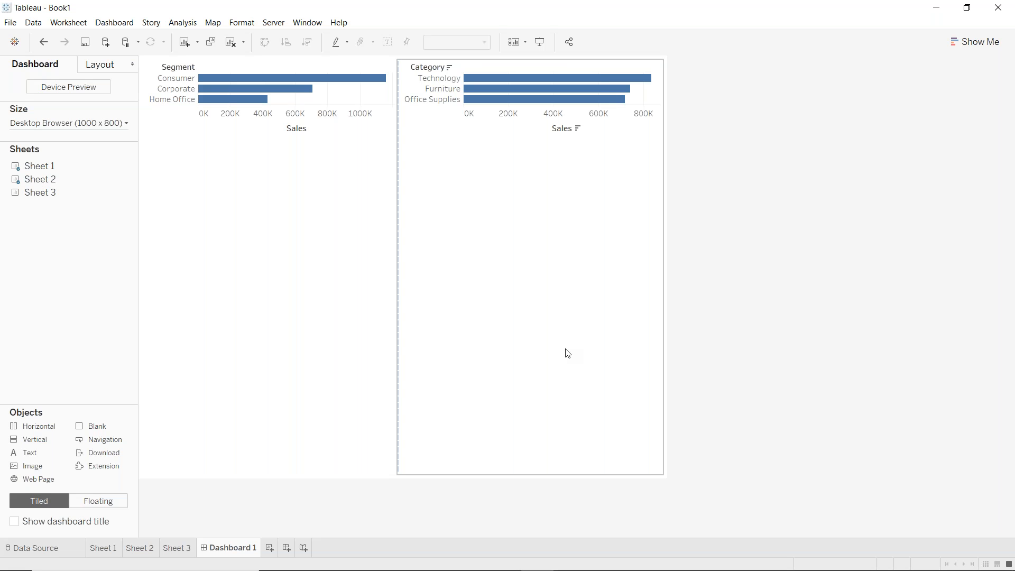
- Test the filter action by selecting each segment bar in turn, clearing the selection, and repeating with Corporate
{"action": "left_click", "coordinate": [227, 79]}
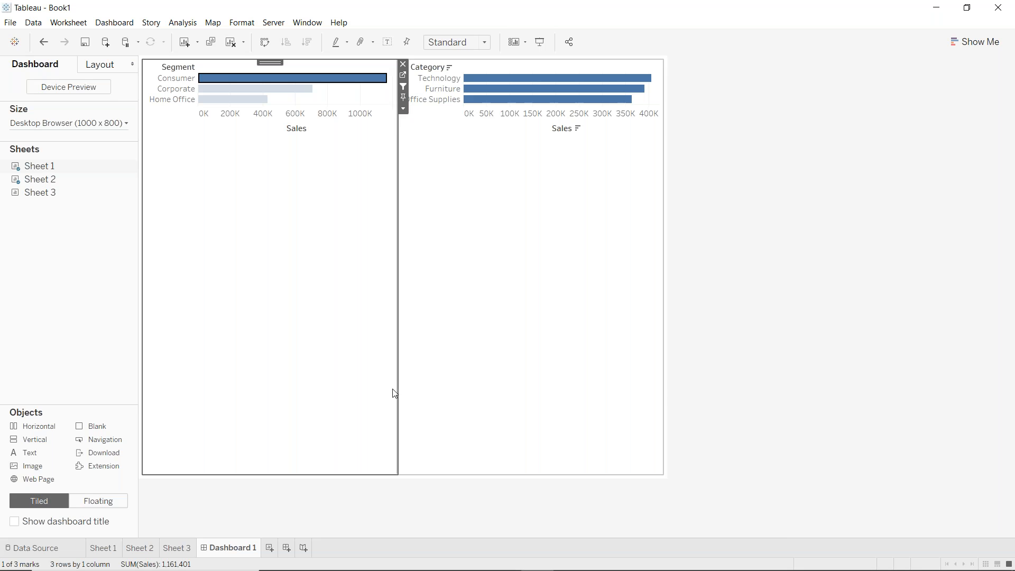
{"action": "left_click", "coordinate": [239, 89]}
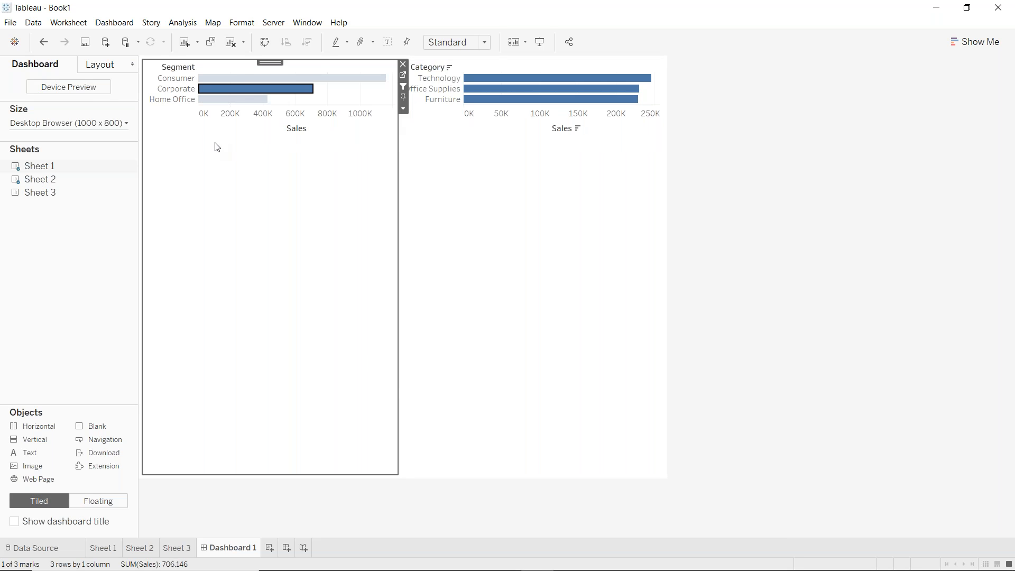
{"action": "left_click", "coordinate": [231, 102]}
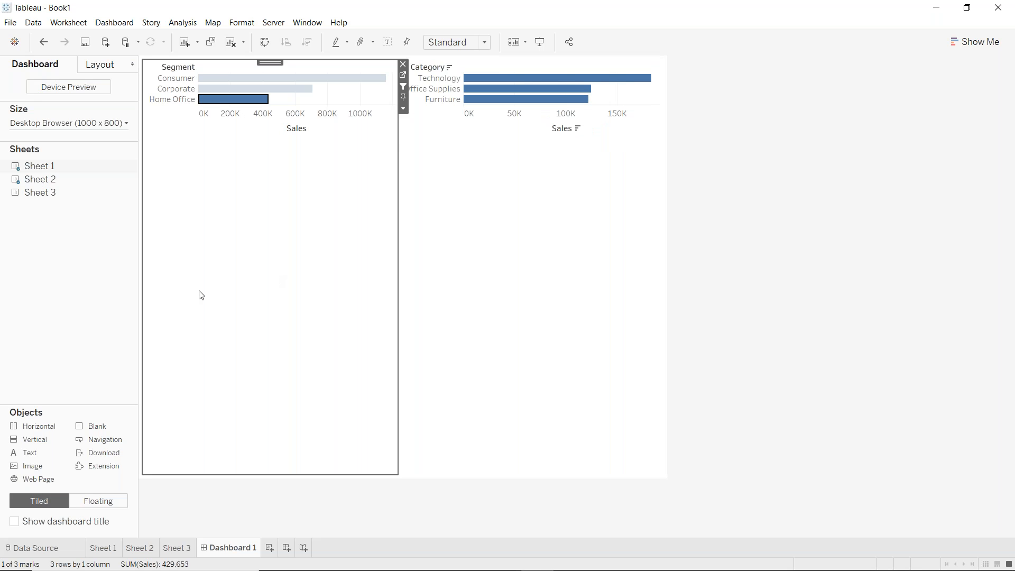
{"action": "left_click", "coordinate": [257, 225]}
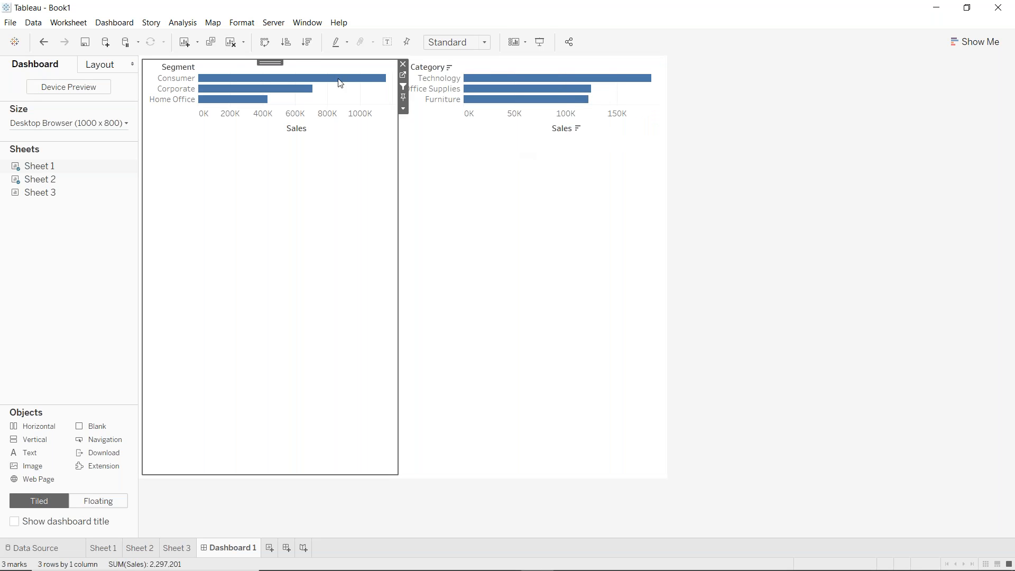
{"action": "left_click", "coordinate": [230, 90]}
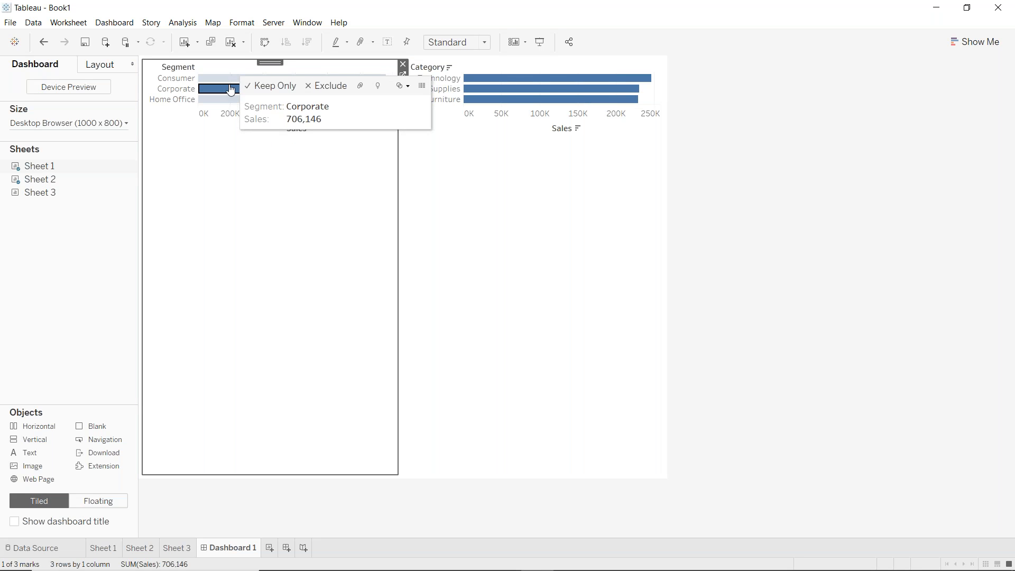
{"action": "left_click", "coordinate": [256, 265]}
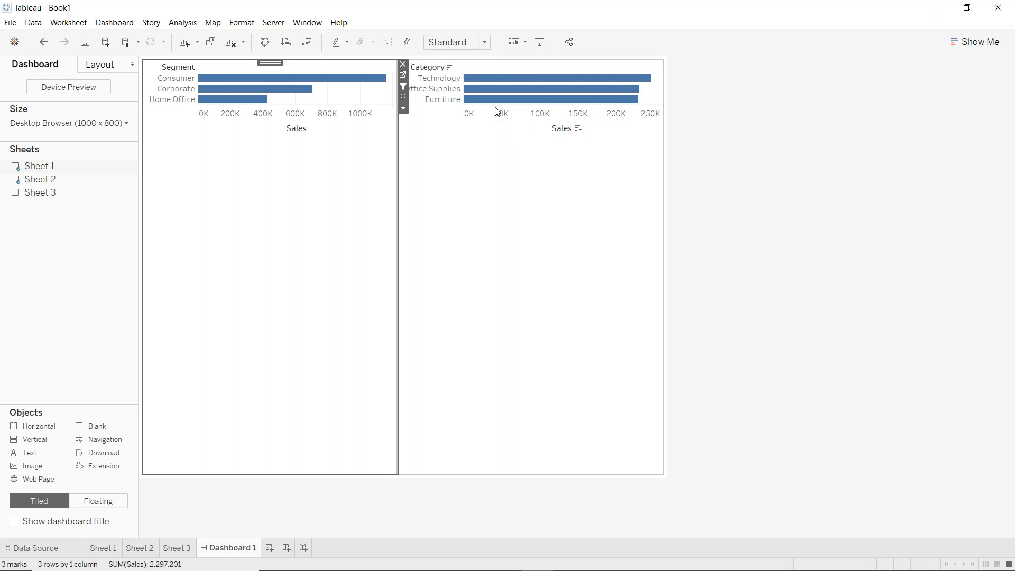
- Edit the Sheet 1 filter action so that clearing the selection will exclude all values
{"action": "left_click", "coordinate": [114, 22]}
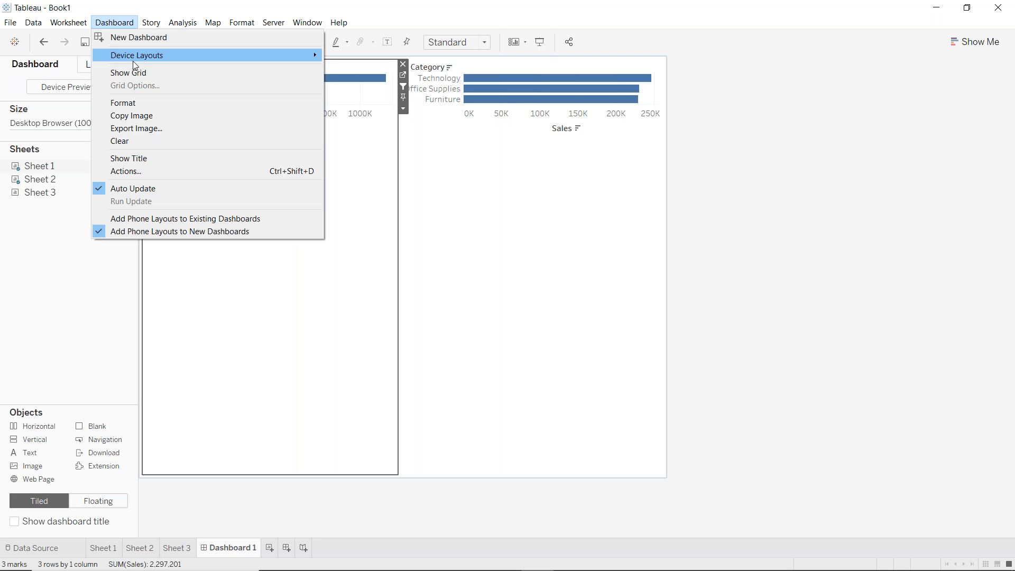
{"action": "left_click", "coordinate": [151, 170]}
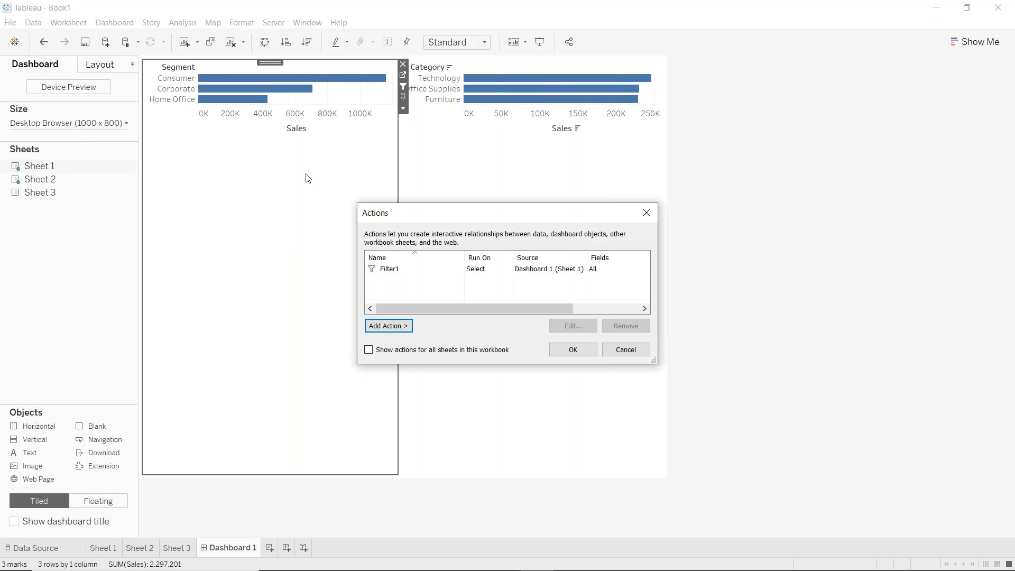
{"action": "left_click", "coordinate": [414, 270]}
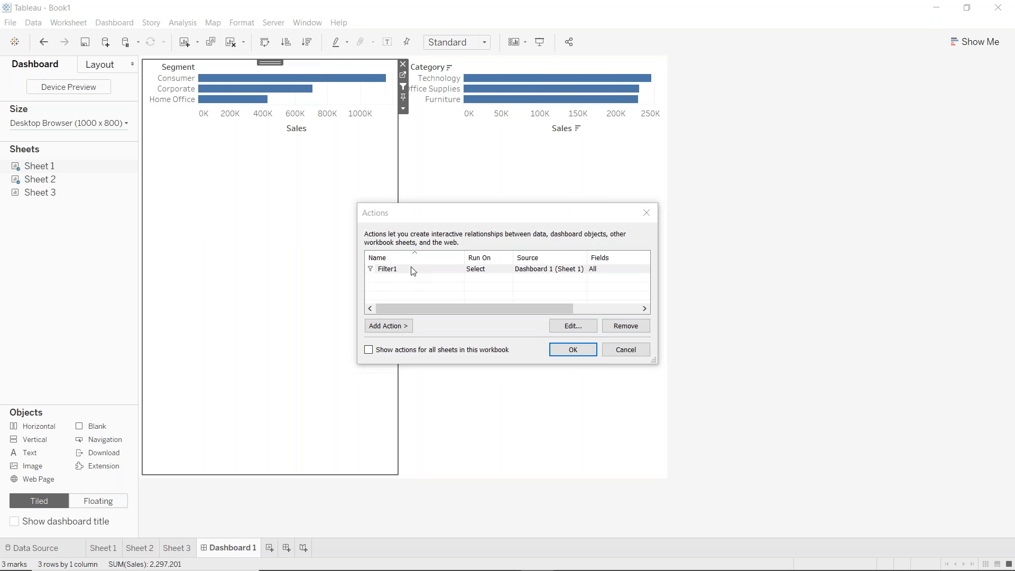
{"action": "double_click", "coordinate": [414, 271]}
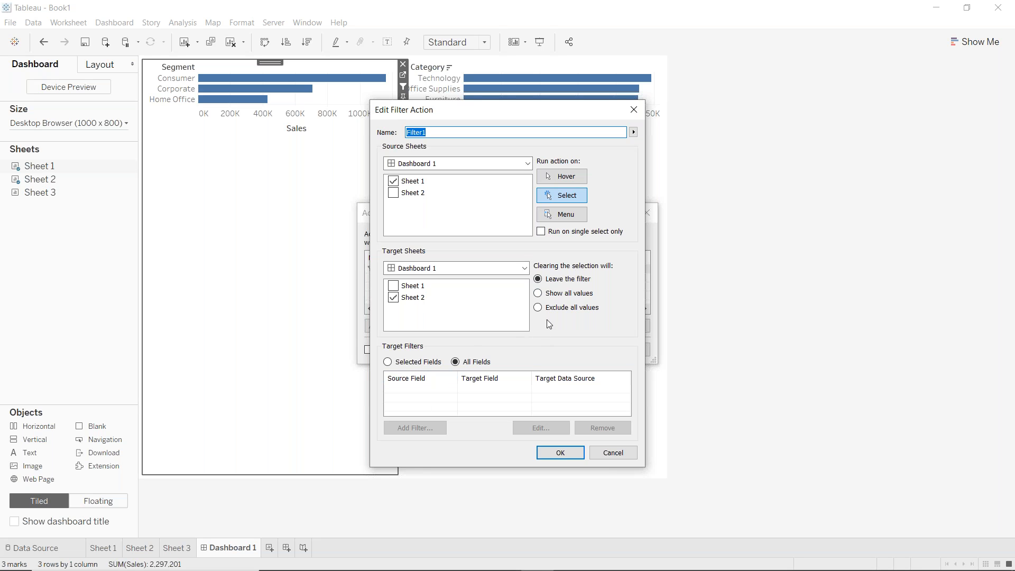
{"action": "left_click", "coordinate": [559, 309]}
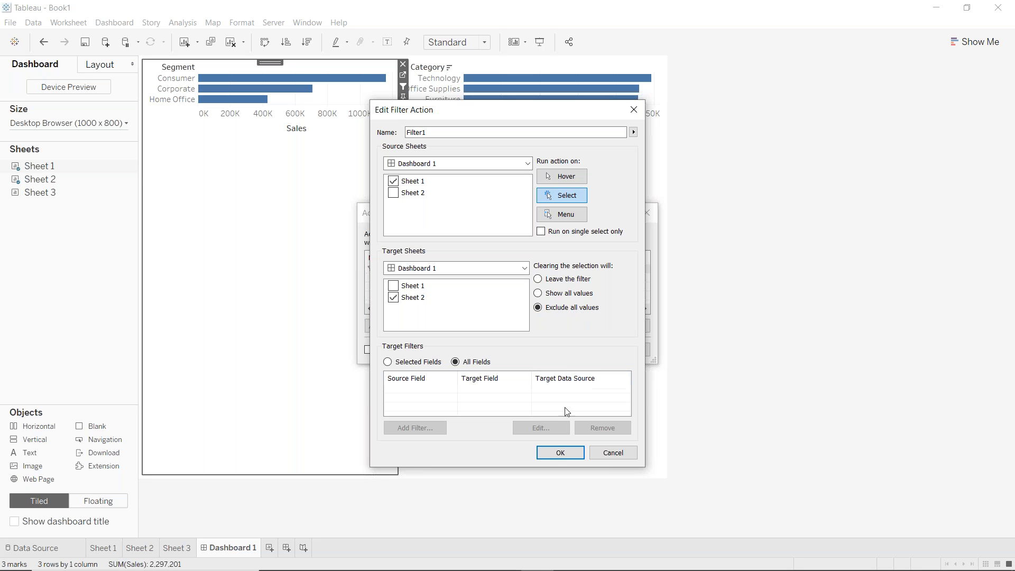
{"action": "left_click", "coordinate": [560, 454]}
{"action": "left_click", "coordinate": [570, 350]}
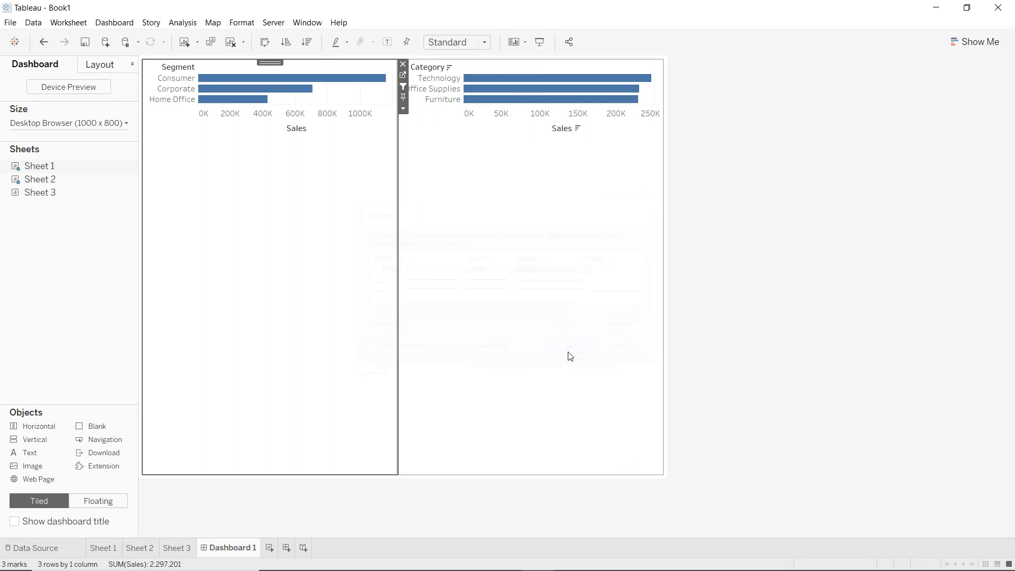
- Check how Sheet 2 responds when the Consumer, Corporate and Home Office bars are selected and the selection is cleared
{"action": "left_click", "coordinate": [275, 90]}
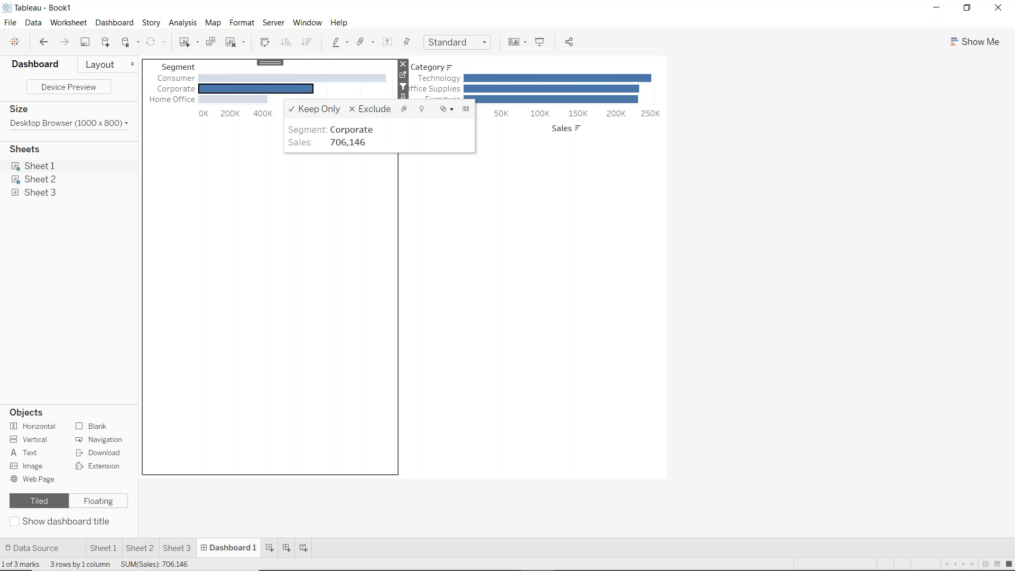
{"action": "left_click", "coordinate": [281, 80]}
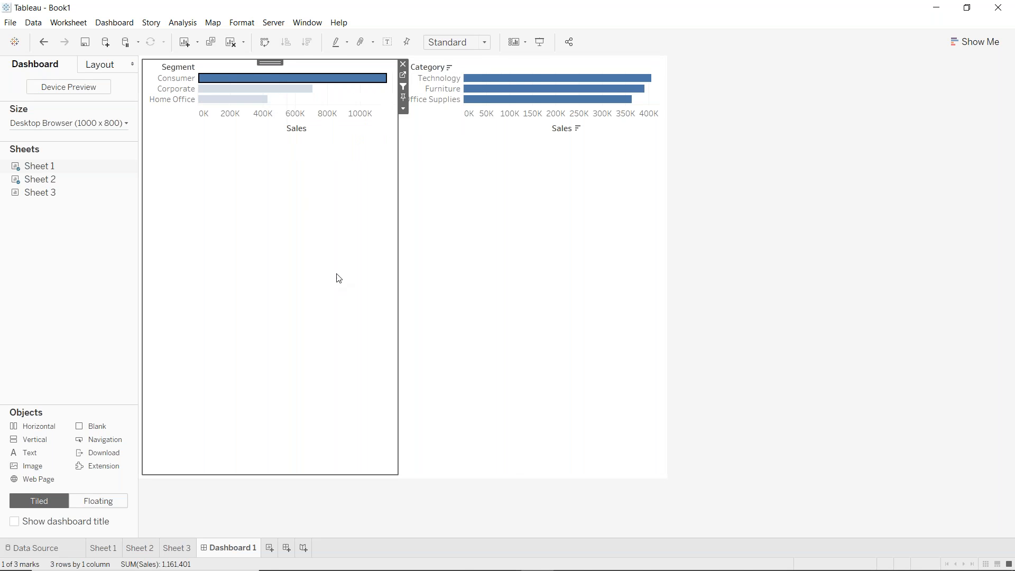
{"action": "mouse_move", "coordinate": [450, 570]}
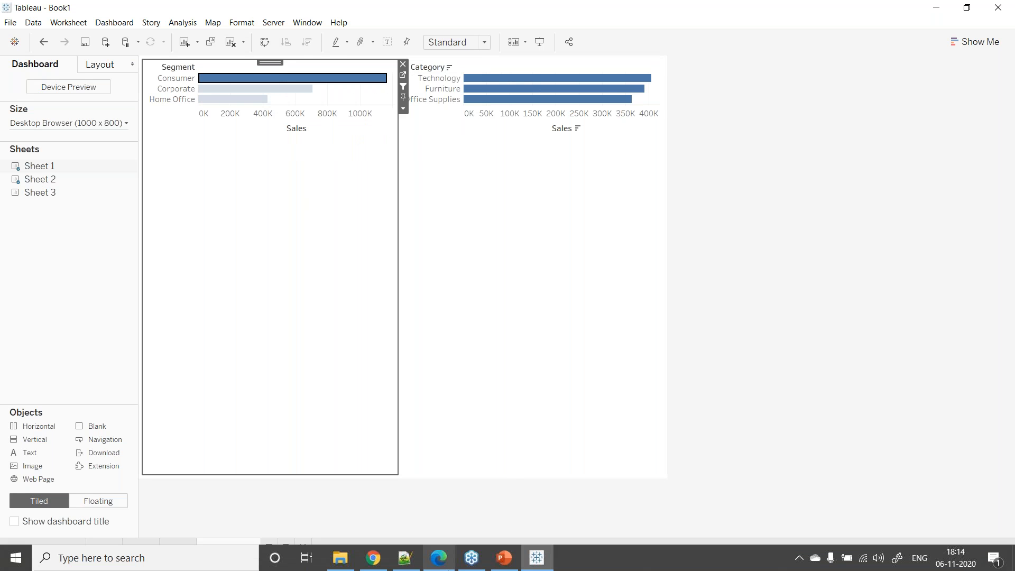
{"action": "left_click", "coordinate": [273, 247]}
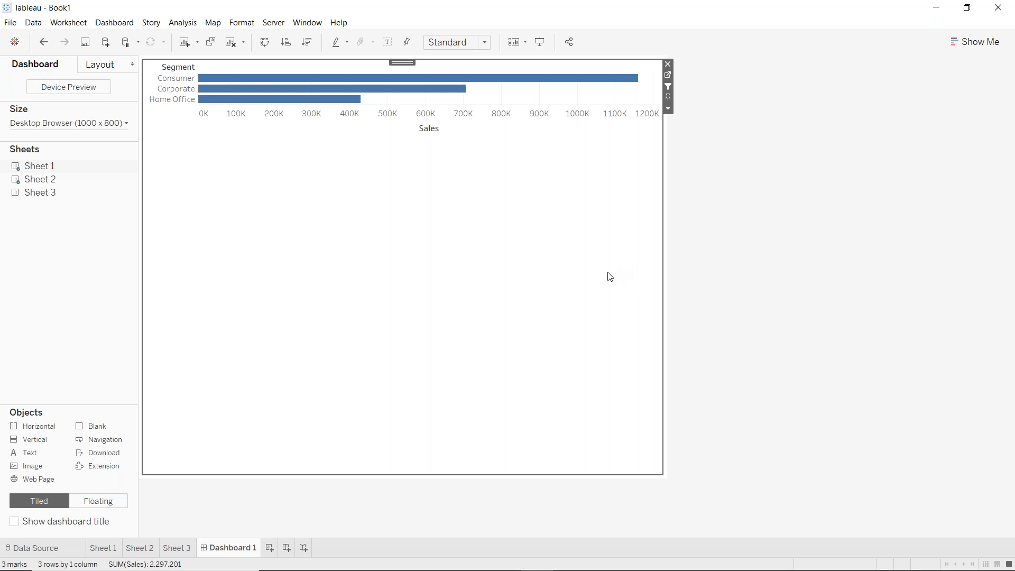
{"action": "left_click", "coordinate": [323, 101]}
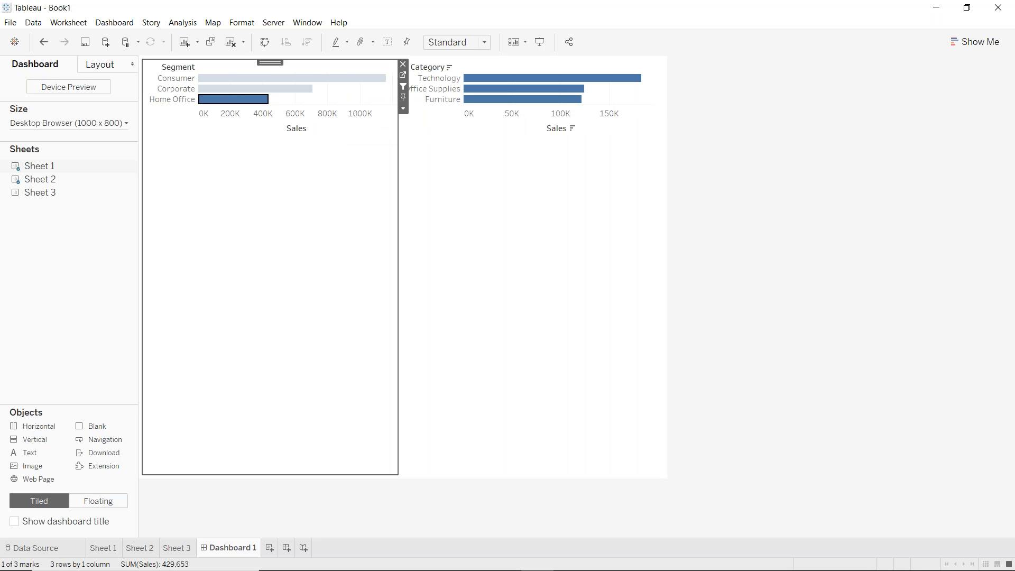
{"action": "left_click", "coordinate": [360, 353]}
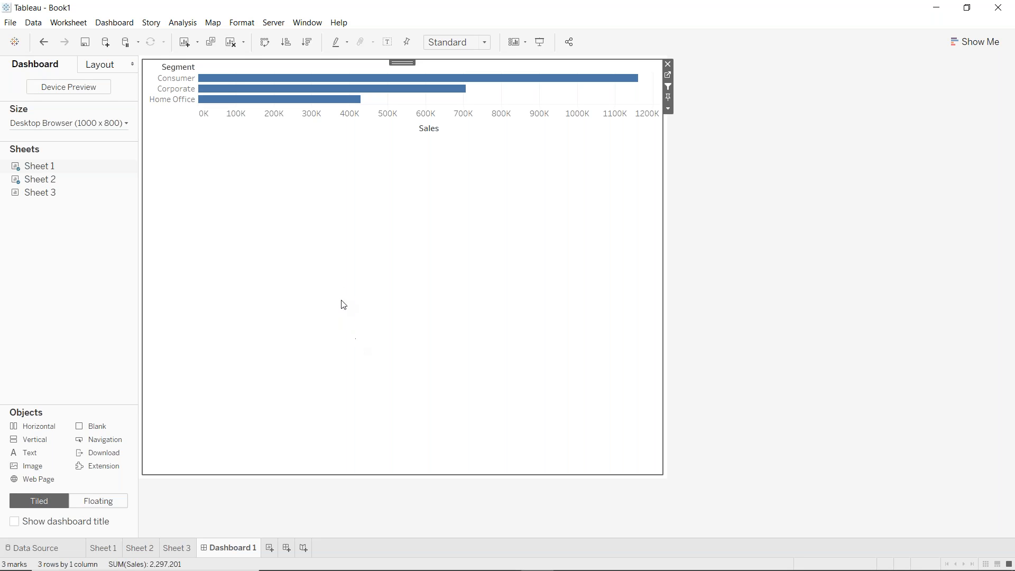
{"action": "left_click", "coordinate": [316, 81]}
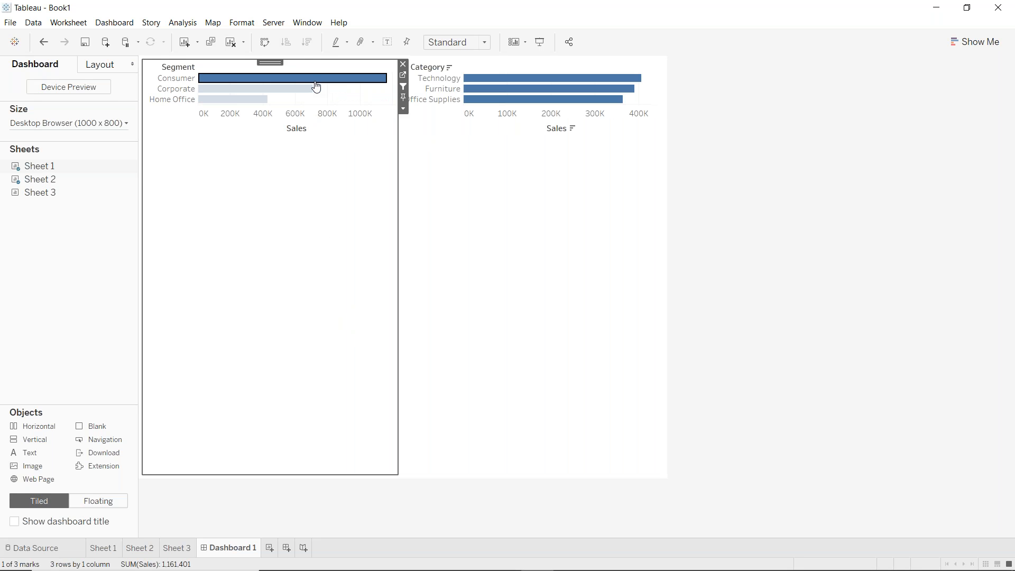
{"action": "left_click", "coordinate": [332, 255]}
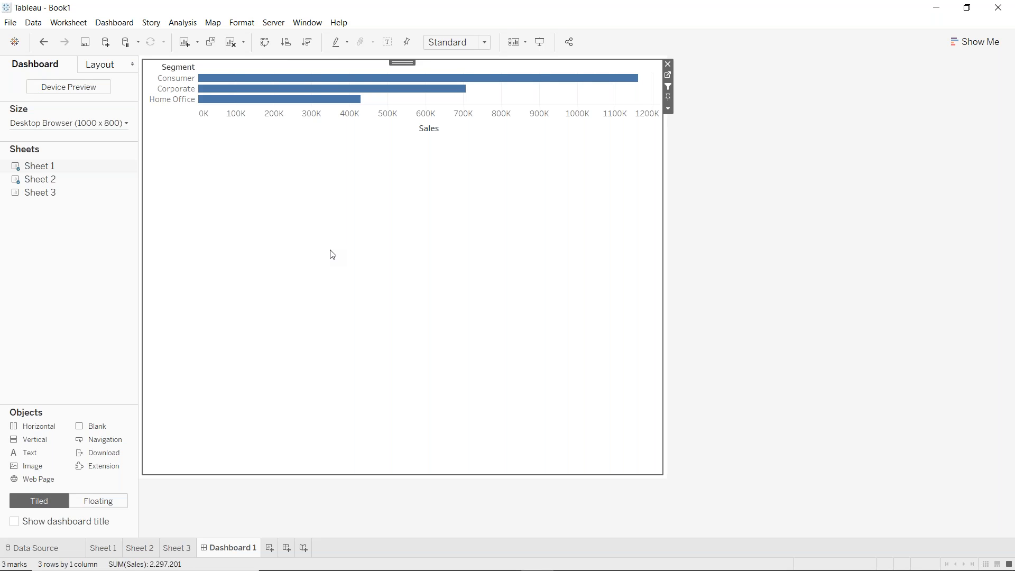
{"action": "left_click", "coordinate": [323, 88]}
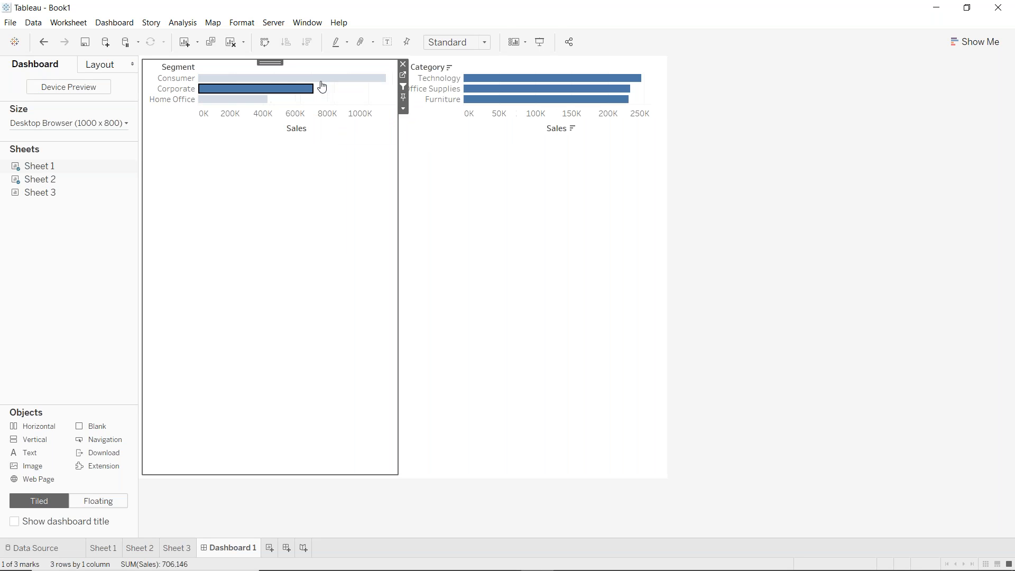
- Add Sheet 3 to the dashboard beside the Category chart and hide its title
{"action": "left_click_drag", "start_coordinate": [32, 193], "coordinate": [630, 163]}
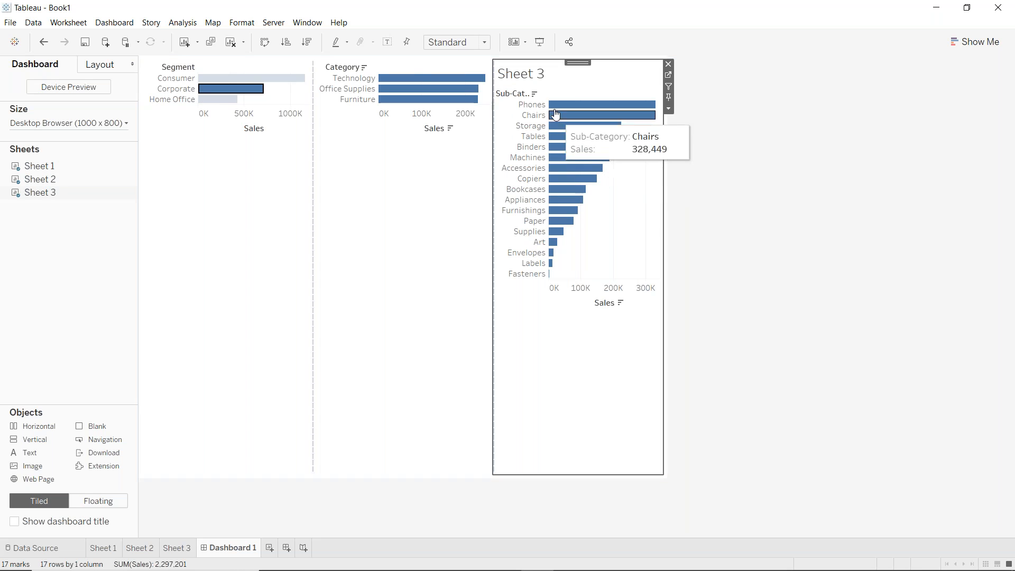
{"action": "right_click", "coordinate": [539, 81]}
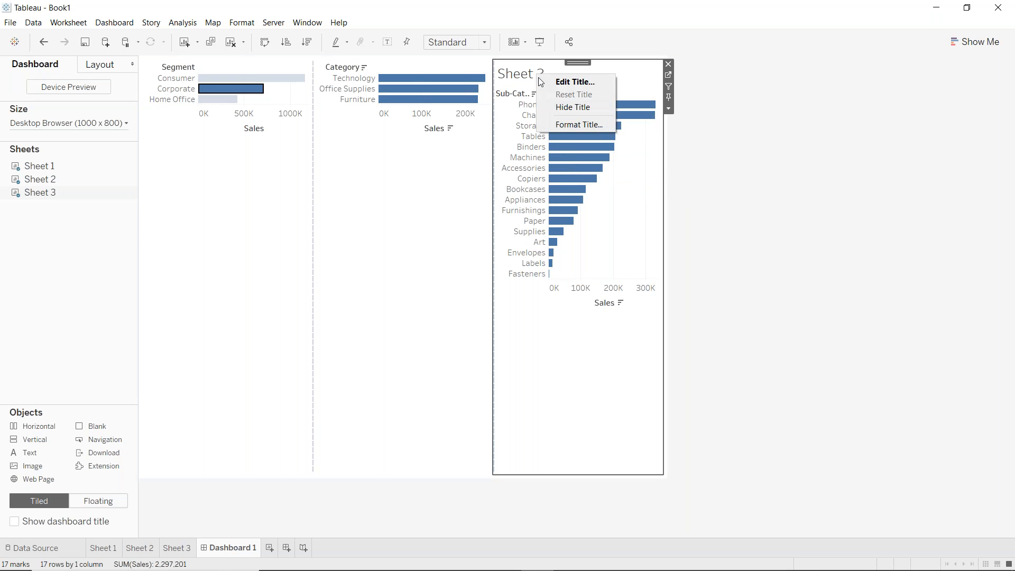
{"action": "left_click", "coordinate": [556, 109]}
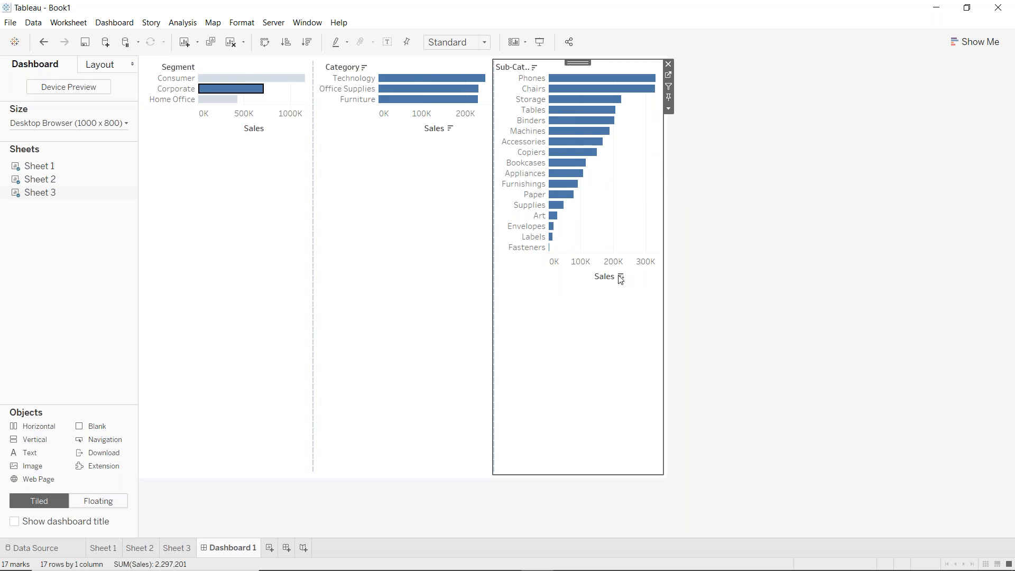
- Start another dashboard filter action with only Sheet 2 as the source and only Sheet 3 as the target
{"action": "left_click", "coordinate": [415, 190]}
{"action": "left_click", "coordinate": [115, 22]}
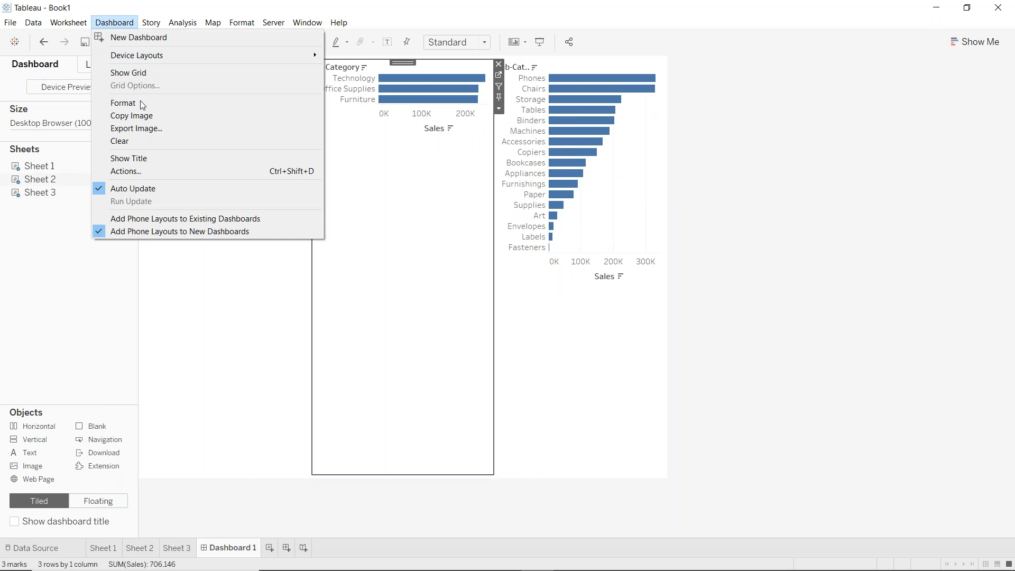
{"action": "left_click", "coordinate": [136, 171]}
{"action": "left_click", "coordinate": [390, 323]}
{"action": "left_click", "coordinate": [429, 325]}
{"action": "left_click", "coordinate": [393, 181]}
{"action": "left_click", "coordinate": [393, 204]}
{"action": "left_click", "coordinate": [393, 286]}
{"action": "left_click", "coordinate": [393, 297]}
- Run the Sheet 2 filter action on Select, exclude all values when the selection is cleared, and add it to the actions
{"action": "left_click", "coordinate": [550, 195]}
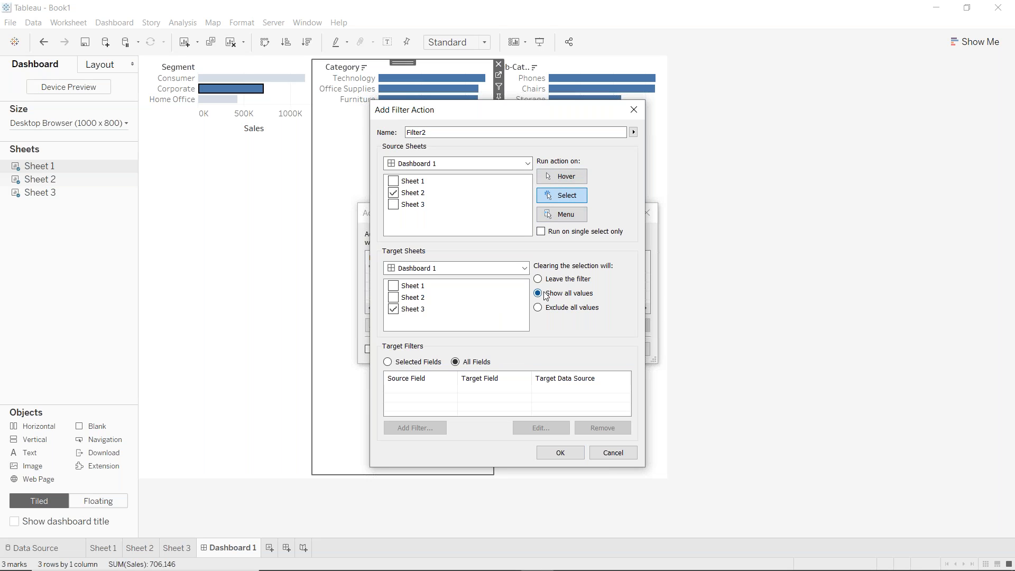
{"action": "left_click", "coordinate": [539, 308]}
{"action": "left_click", "coordinate": [563, 457]}
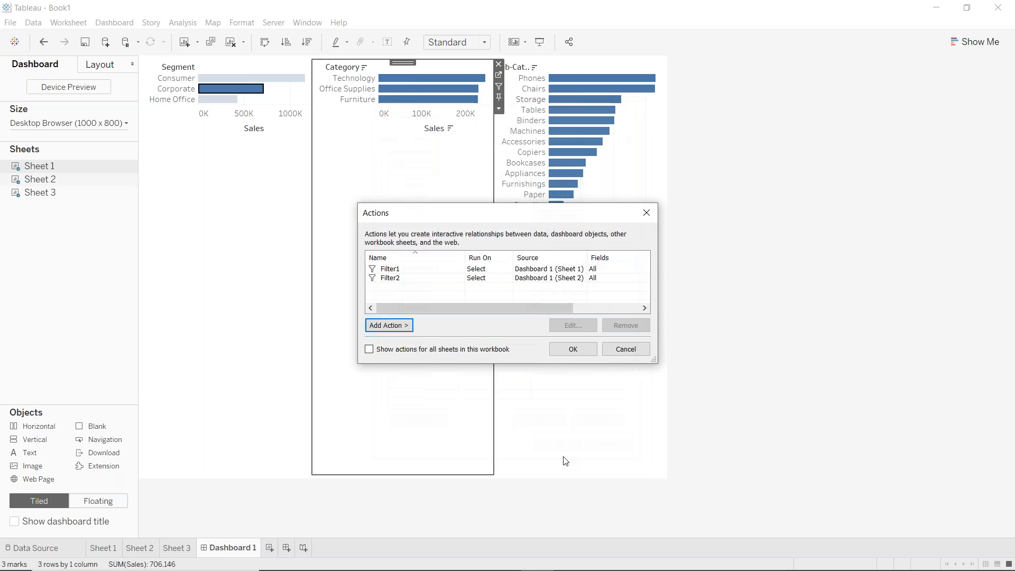
- Accept the two dashboard filter actions, then test the Category chart by selecting Furniture and clear the category and segment selections
{"action": "left_click", "coordinate": [573, 349]}
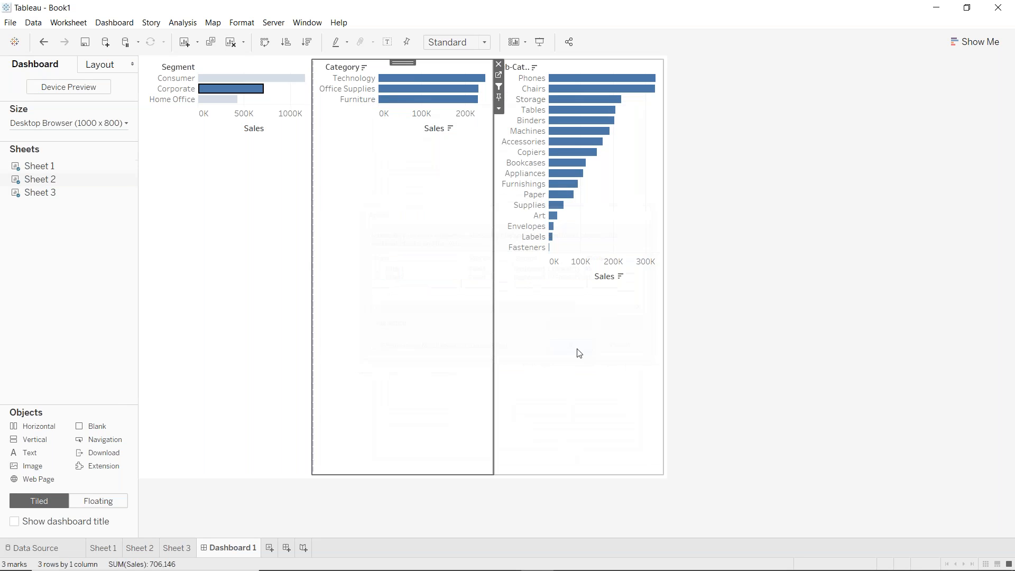
{"action": "left_click", "coordinate": [408, 100]}
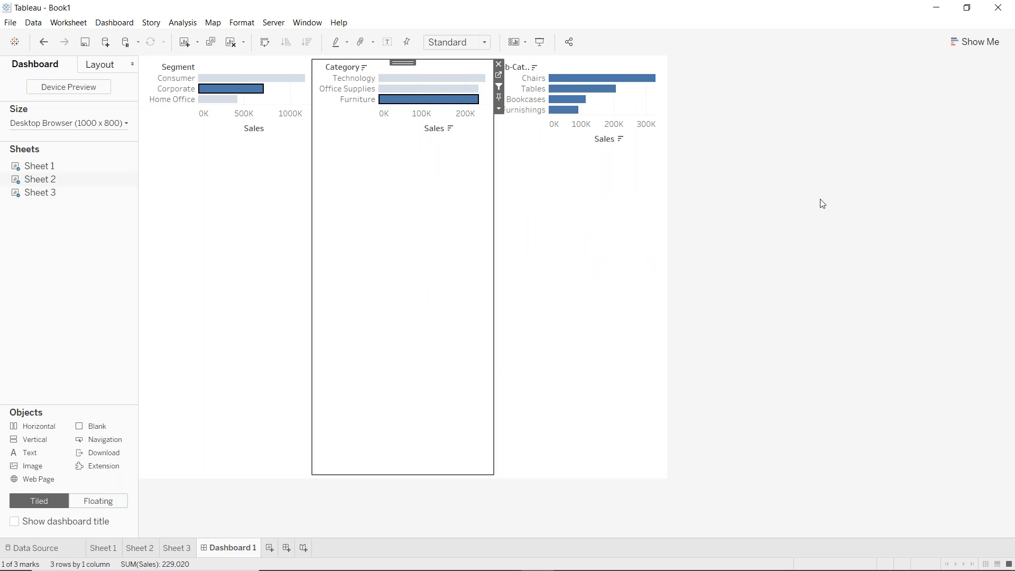
{"action": "left_click", "coordinate": [440, 255]}
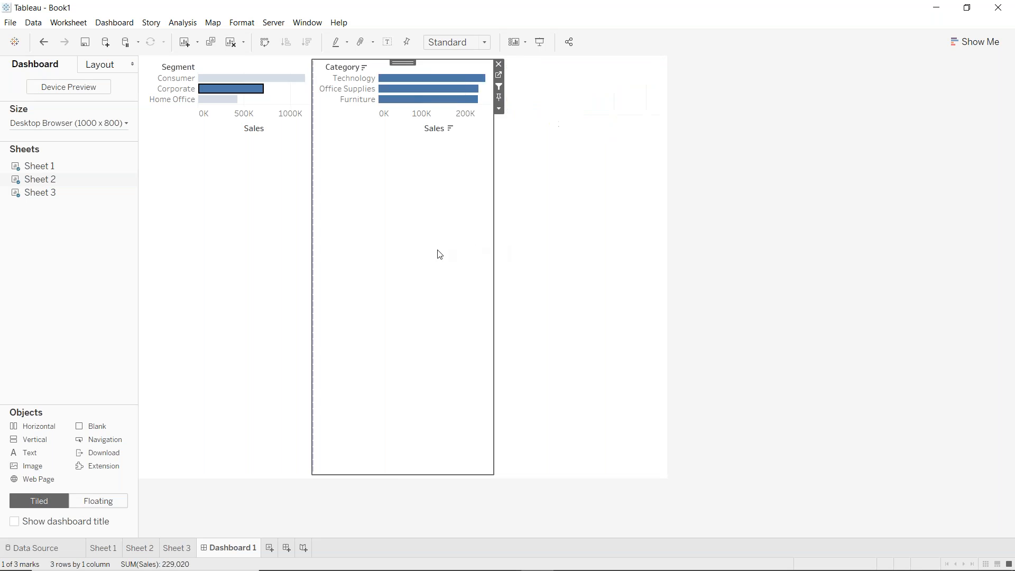
{"action": "left_click", "coordinate": [344, 259]}
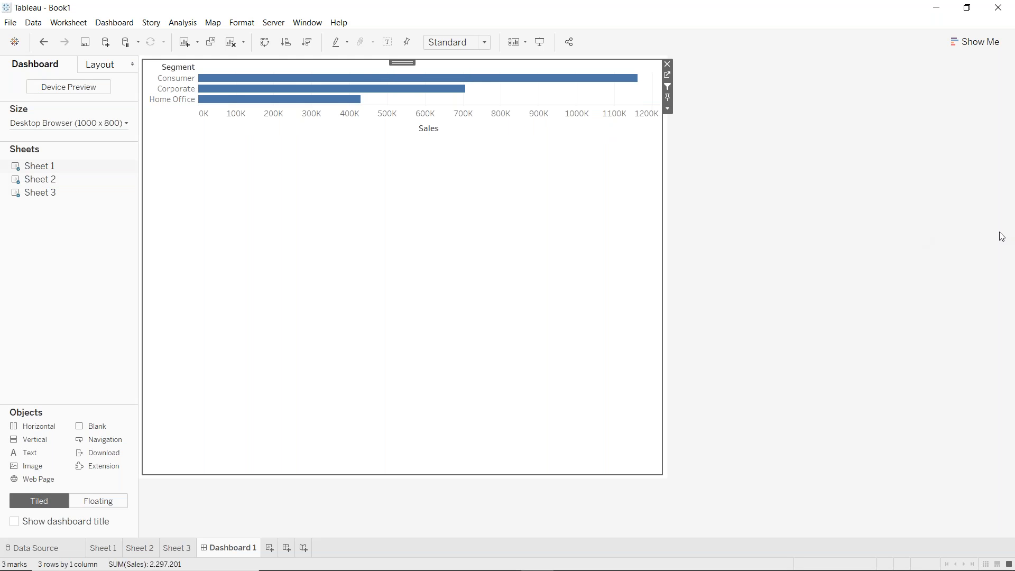
- Check the drill-down from the Consumer segment into Furniture and Office Supplies, clearing the segment selection after each test
{"action": "left_click", "coordinate": [347, 79]}
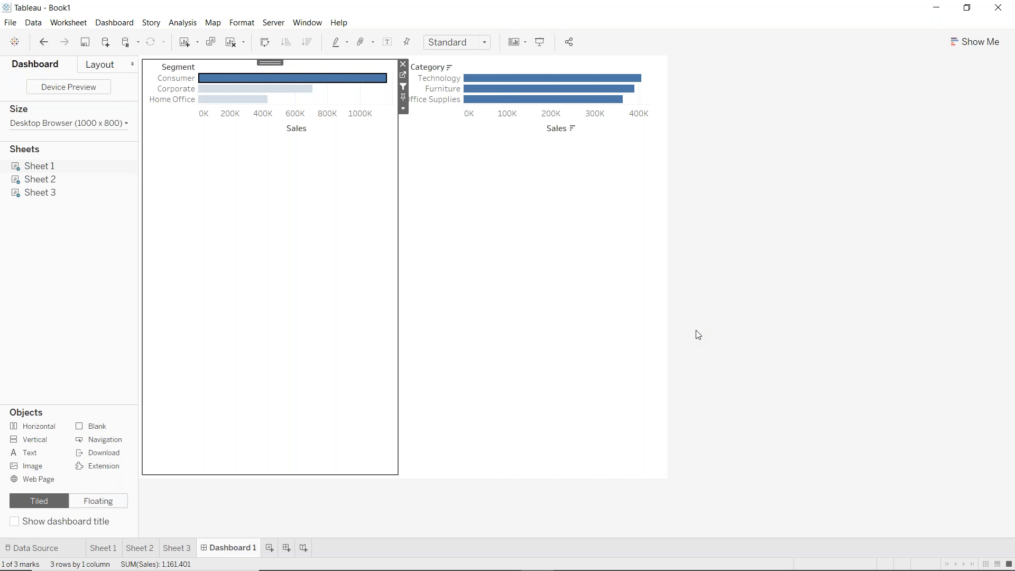
{"action": "left_click", "coordinate": [553, 90]}
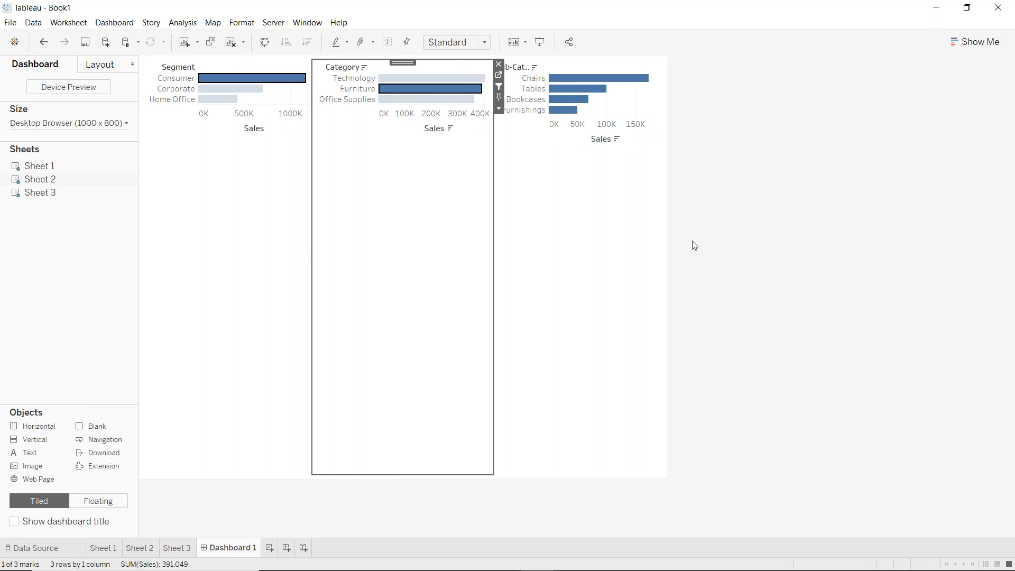
{"action": "left_click", "coordinate": [261, 230]}
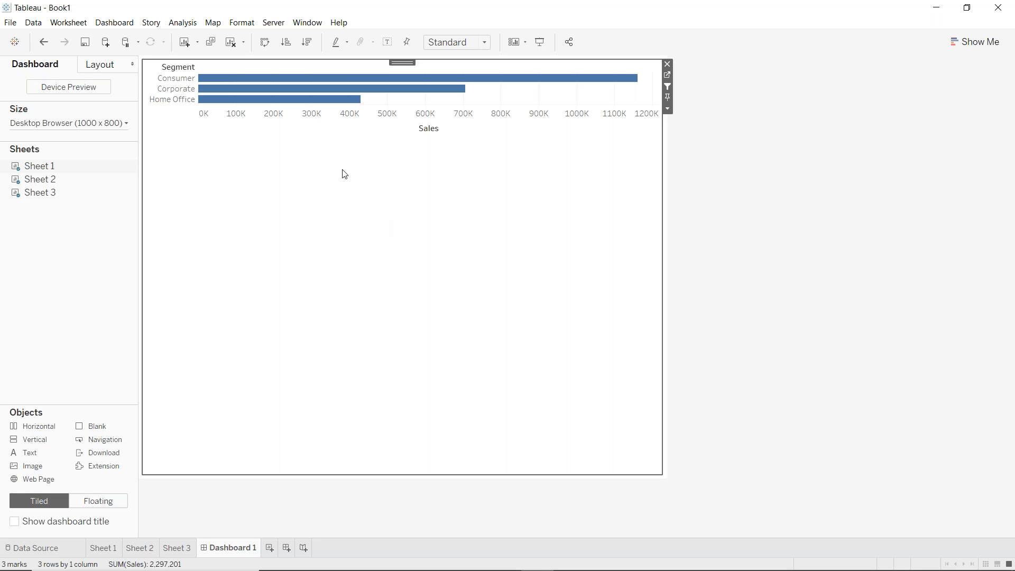
{"action": "left_click", "coordinate": [338, 81]}
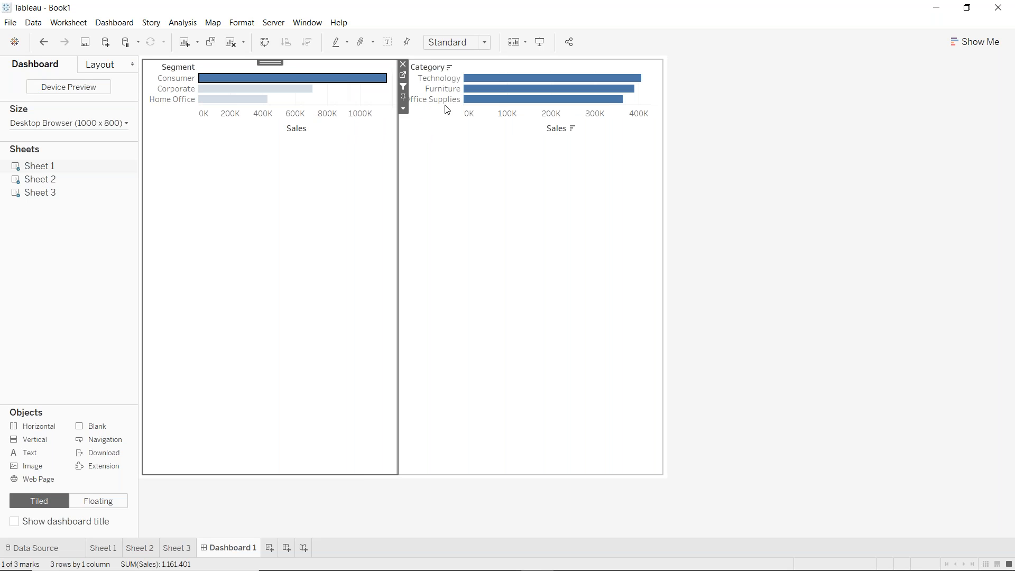
{"action": "left_click", "coordinate": [487, 100]}
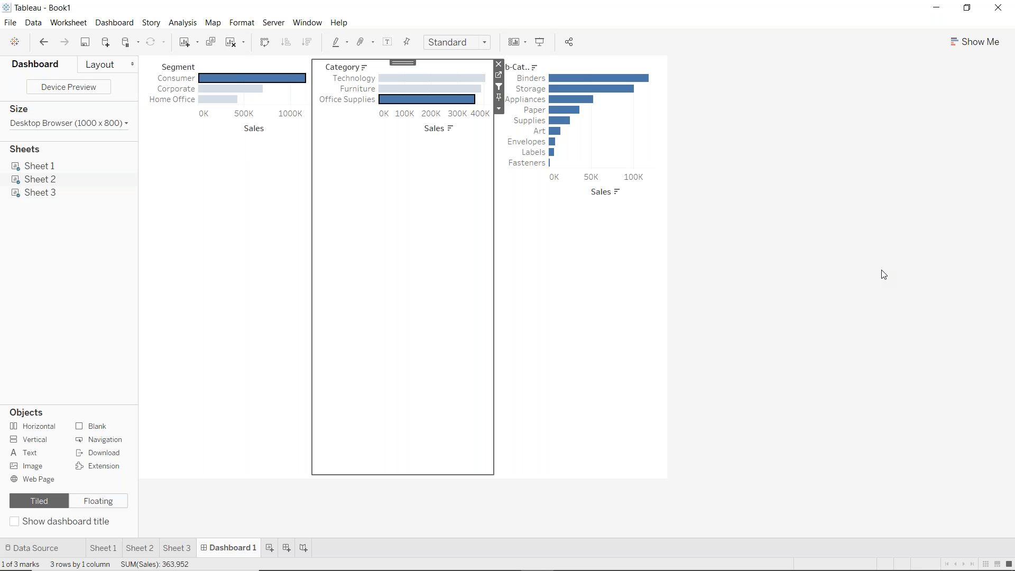
{"action": "left_click", "coordinate": [241, 180]}
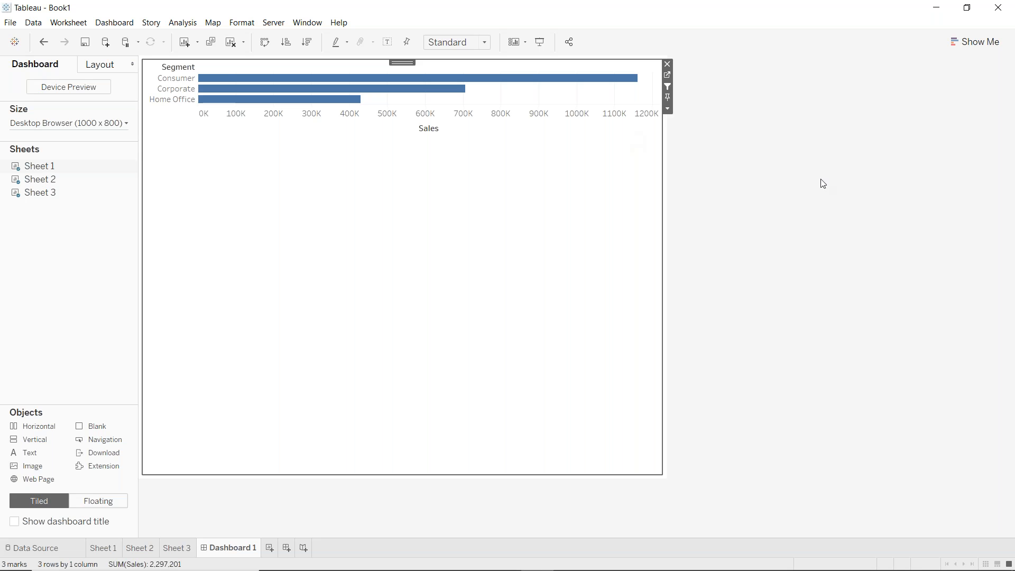
{"action": "mouse_move", "coordinate": [426, 88]}
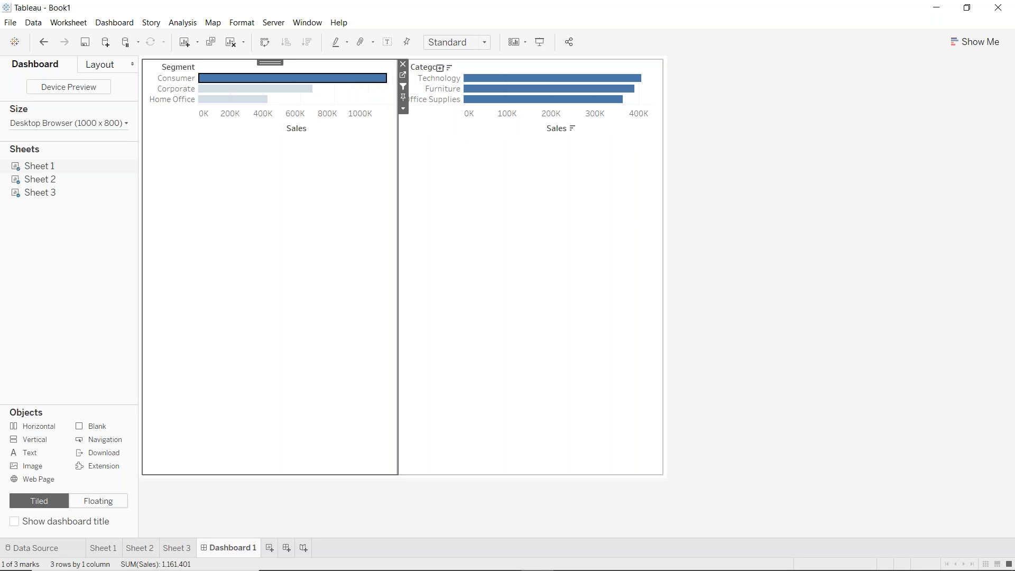
{"action": "left_click", "coordinate": [549, 100]}
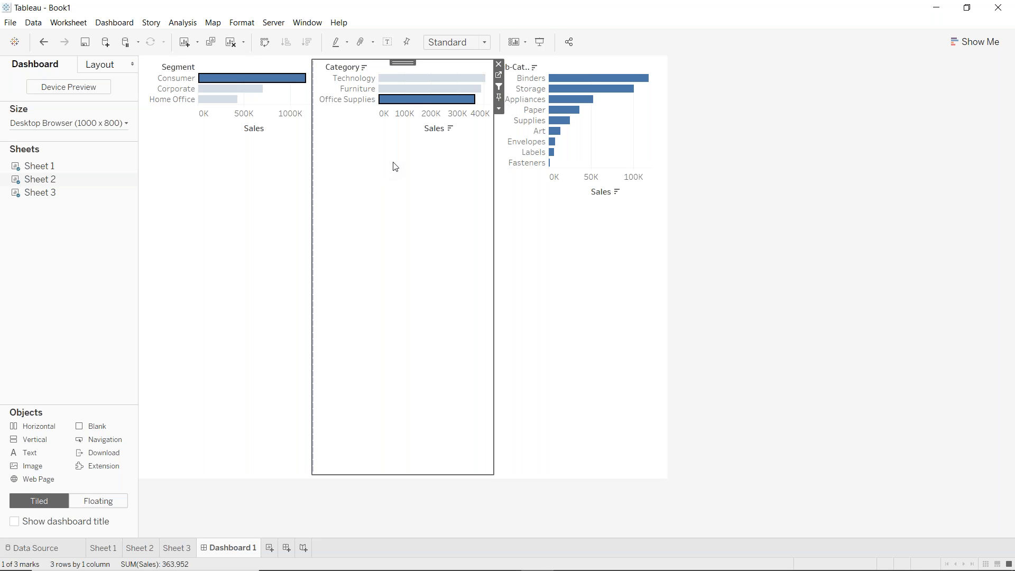
{"action": "left_click", "coordinate": [254, 229]}
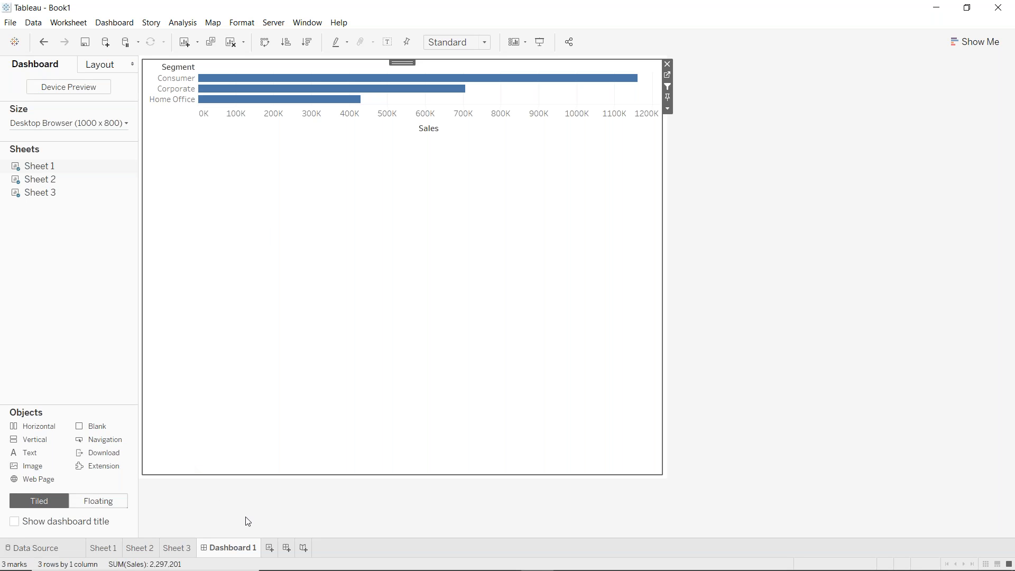
- Build a map by State on a new worksheet and color the states by Sales
{"action": "left_click", "coordinate": [269, 548]}
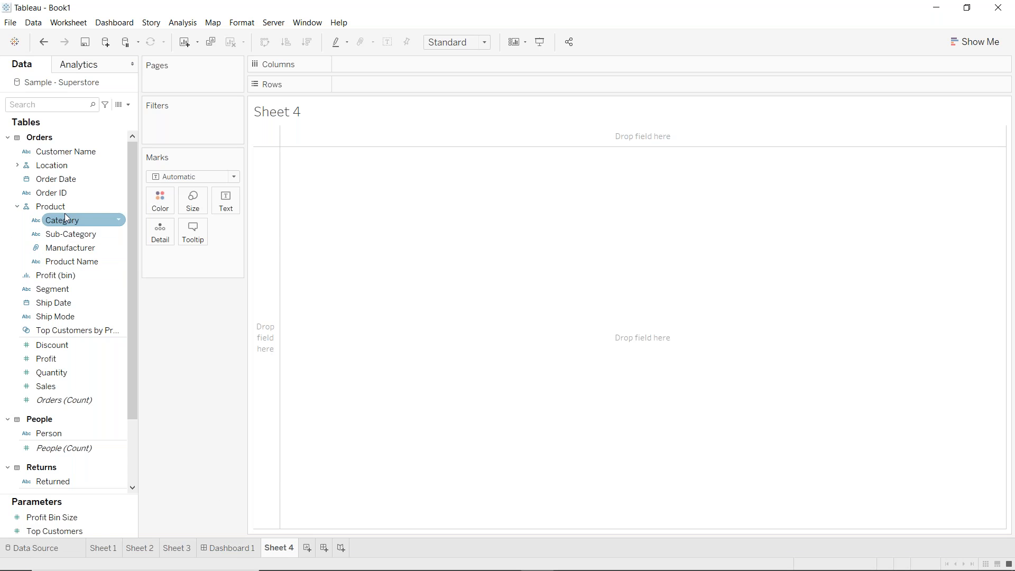
{"action": "left_click", "coordinate": [18, 165]}
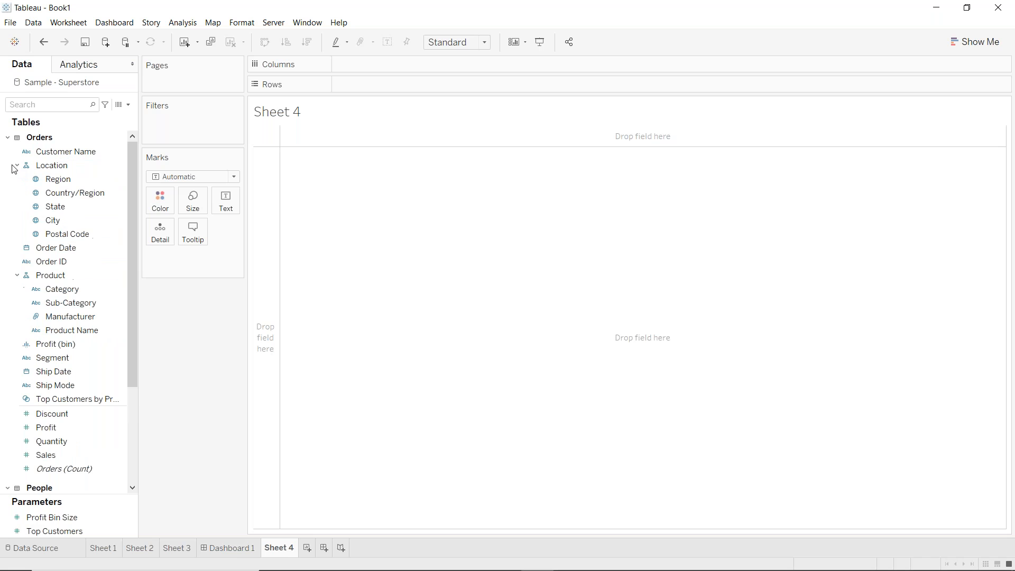
{"action": "left_click", "coordinate": [50, 208]}
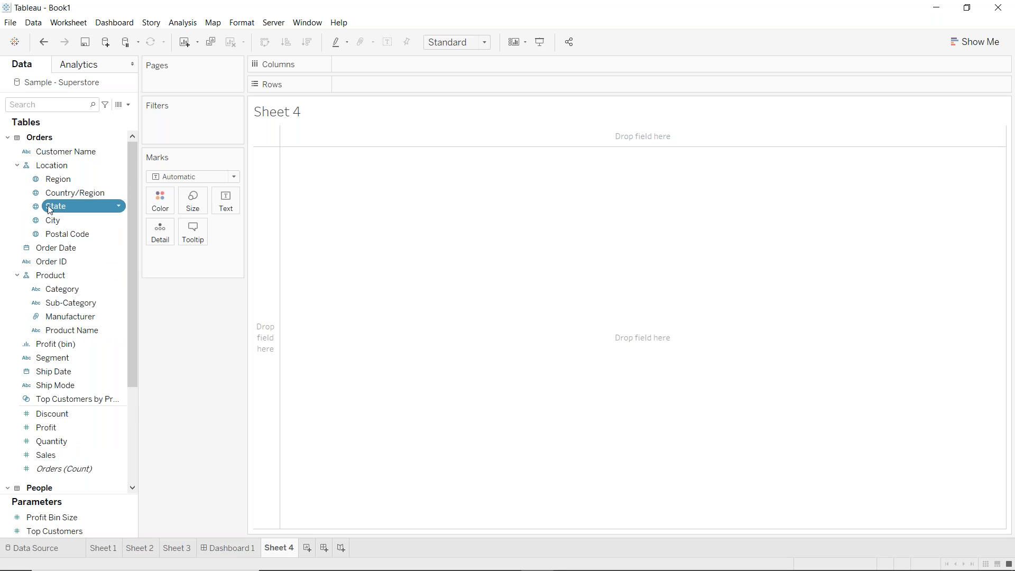
{"action": "double_click", "coordinate": [50, 208]}
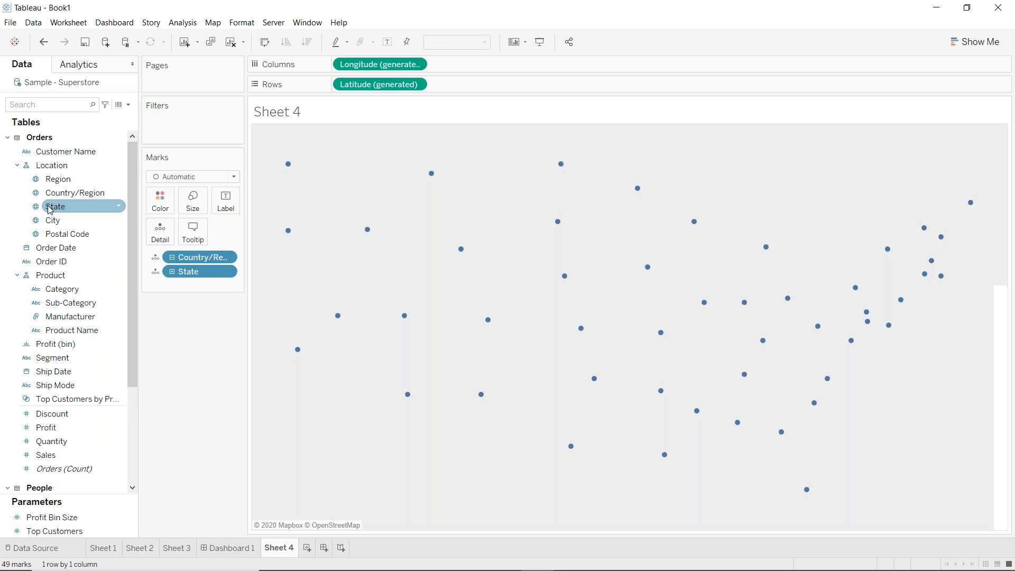
{"action": "scroll", "coordinate": [53, 370], "scroll_direction": "down", "scroll_amount": 1}
{"action": "left_click", "coordinate": [30, 377]}
{"action": "left_click", "coordinate": [47, 414]}
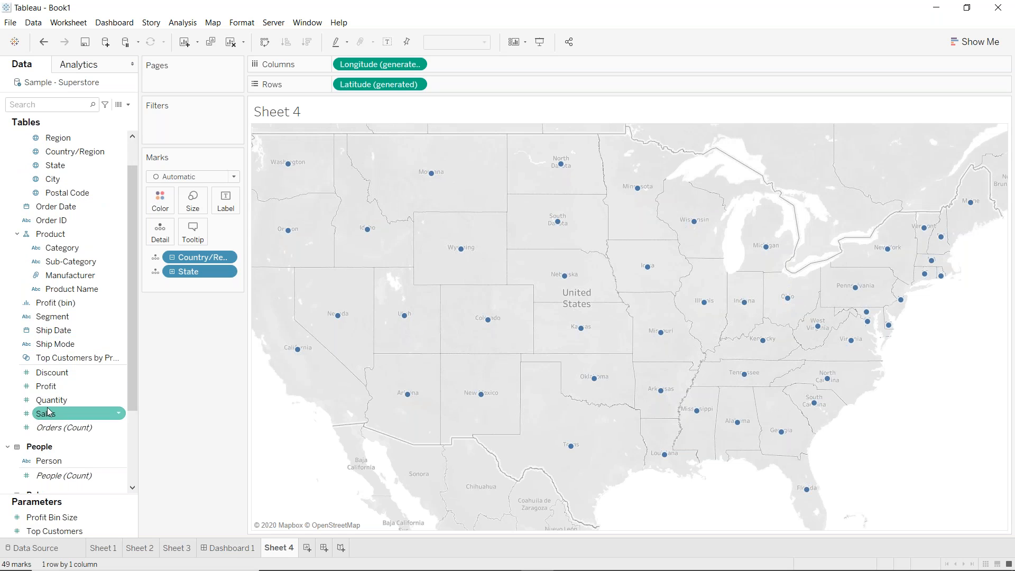
{"action": "left_click_drag", "start_coordinate": [46, 413], "coordinate": [161, 201]}
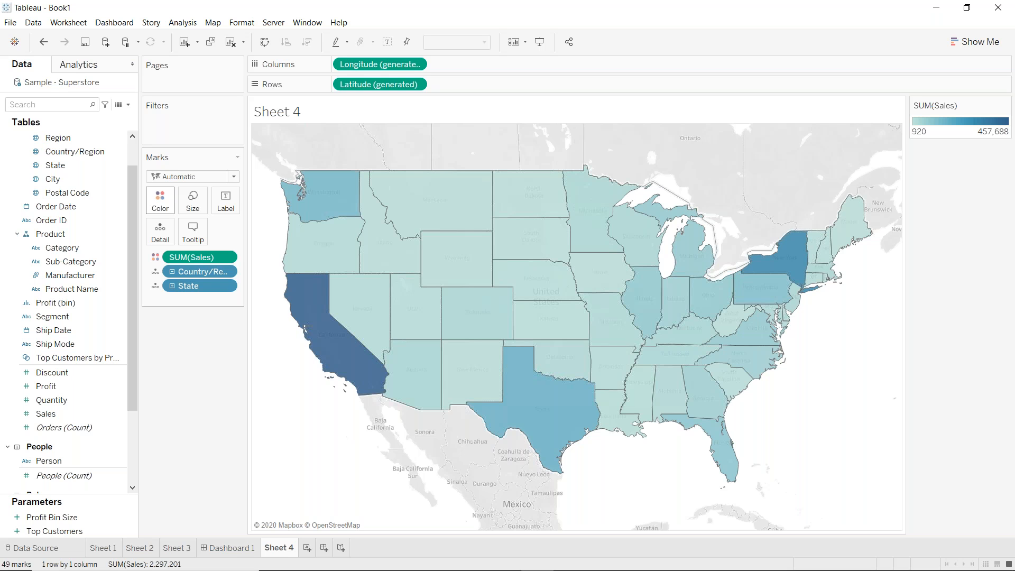
{"action": "left_click", "coordinate": [32, 221]}
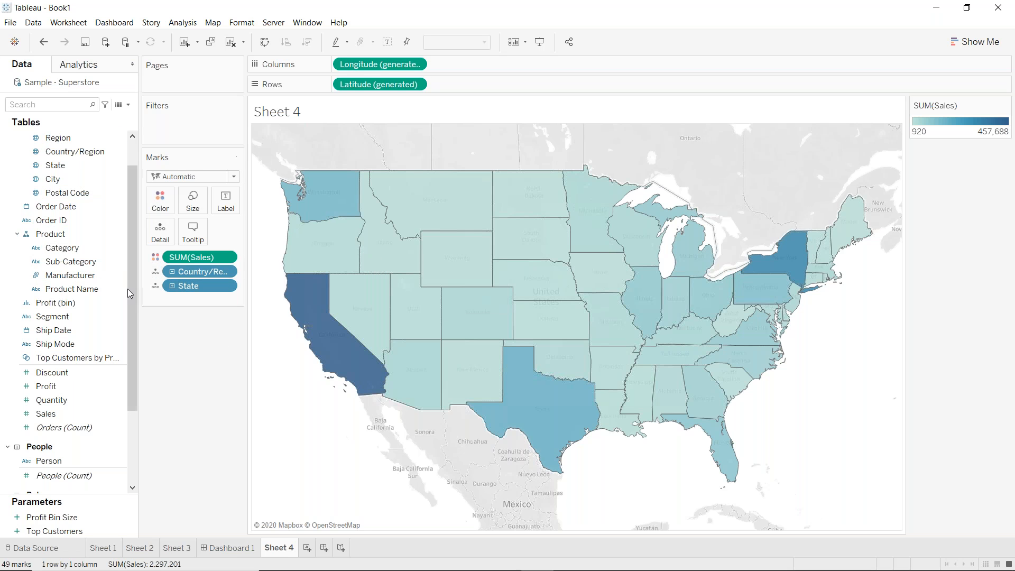
{"action": "mouse_move", "coordinate": [342, 341]}
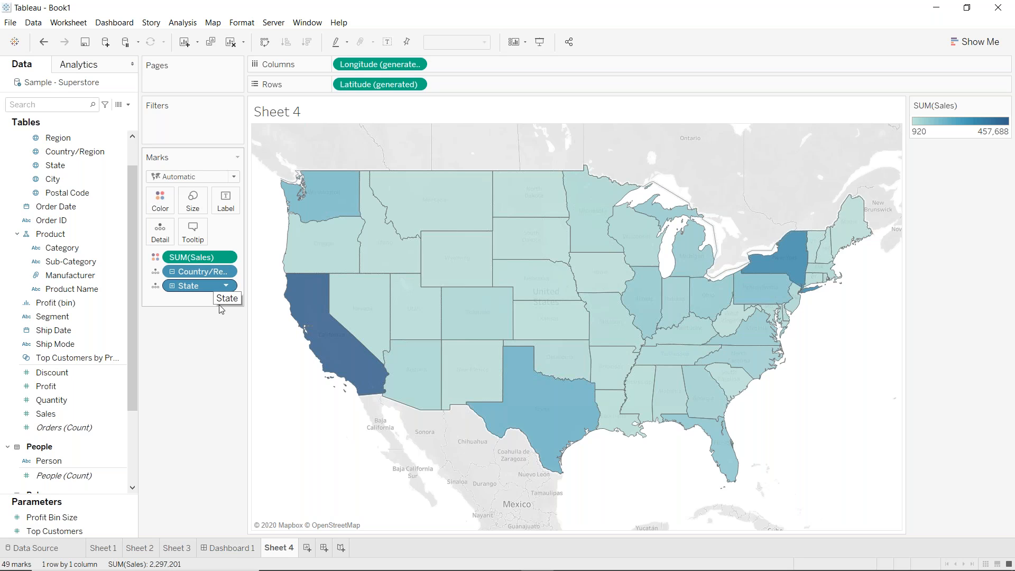
- Add another blank worksheet after the map sheet
{"action": "left_click", "coordinate": [307, 548]}
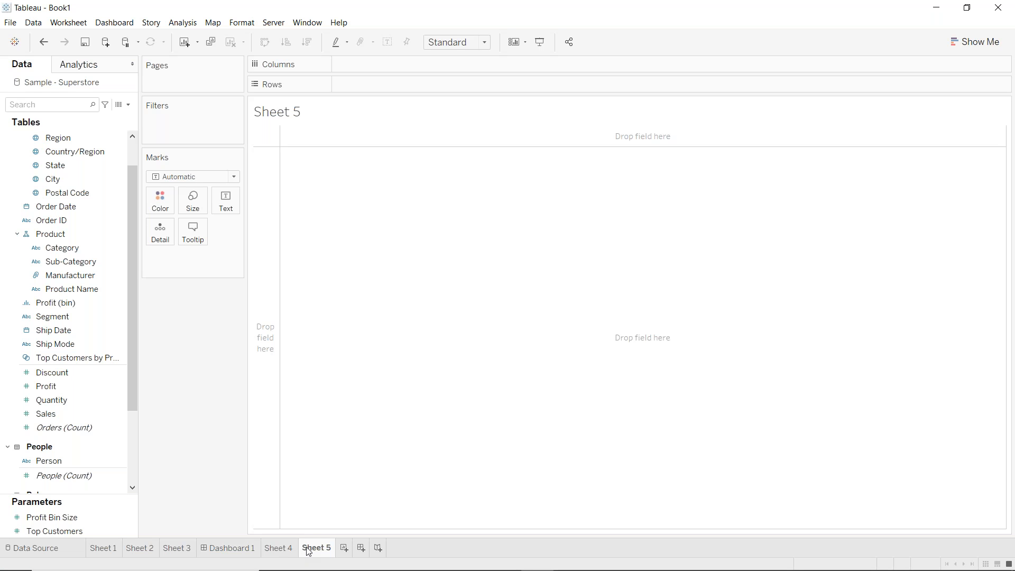
{"action": "mouse_move", "coordinate": [314, 546]}
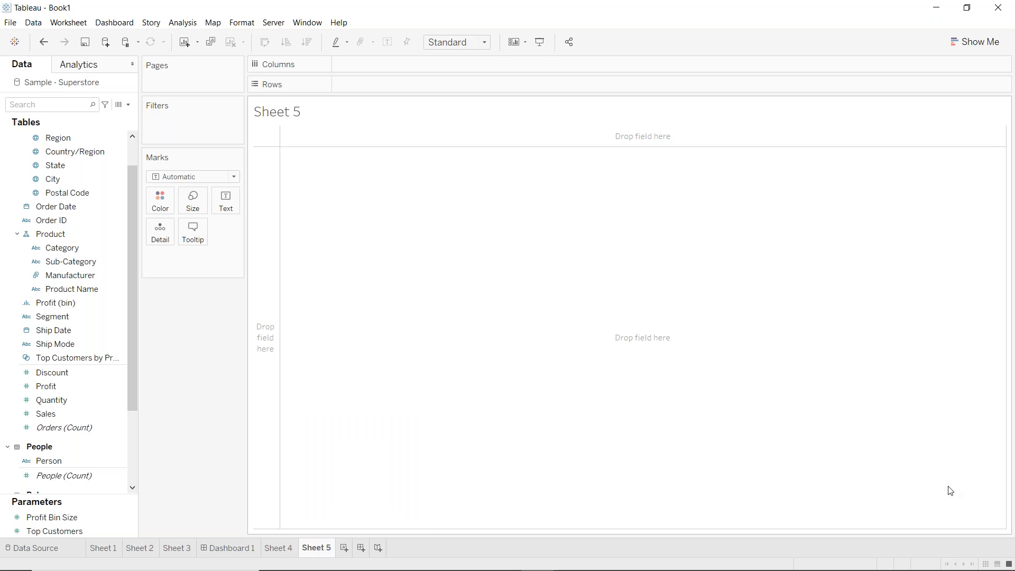
{"action": "left_click", "coordinate": [374, 570]}
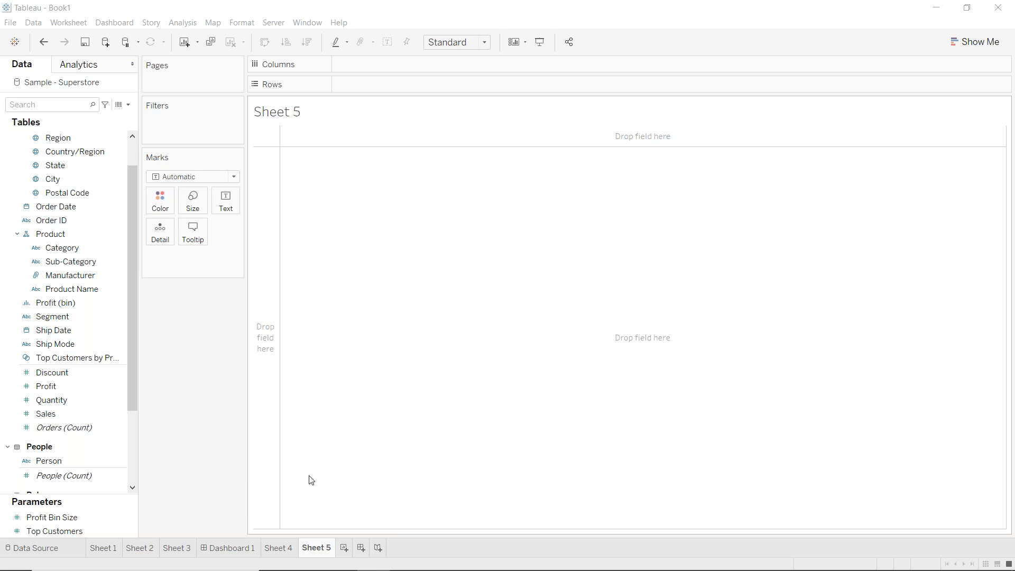
{"action": "left_click", "coordinate": [111, 261]}
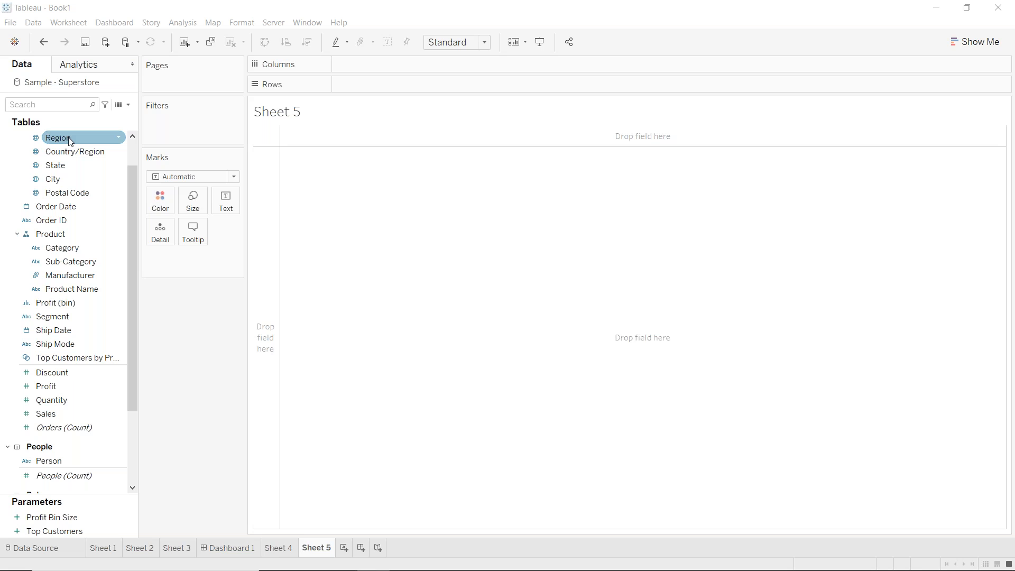
{"action": "left_click_drag", "start_coordinate": [71, 140], "coordinate": [361, 94]}
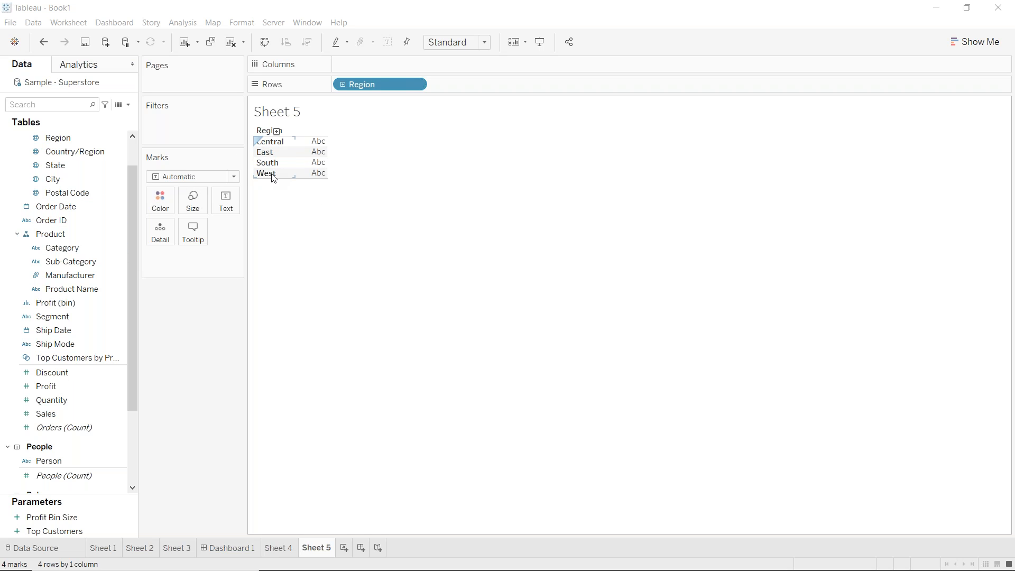
{"action": "mouse_move", "coordinate": [311, 175]}
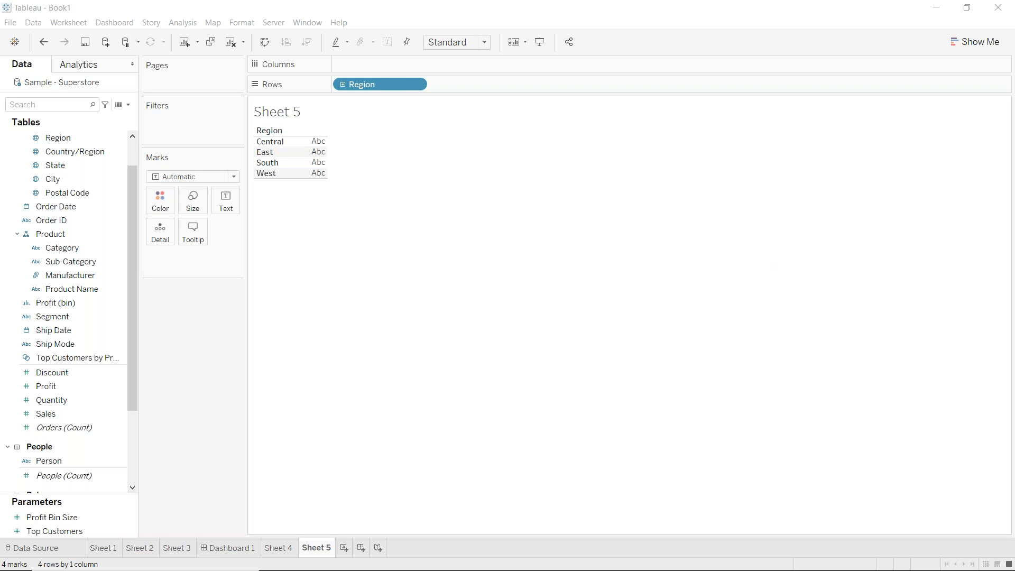
{"action": "left_click_drag", "start_coordinate": [364, 84], "coordinate": [201, 309]}
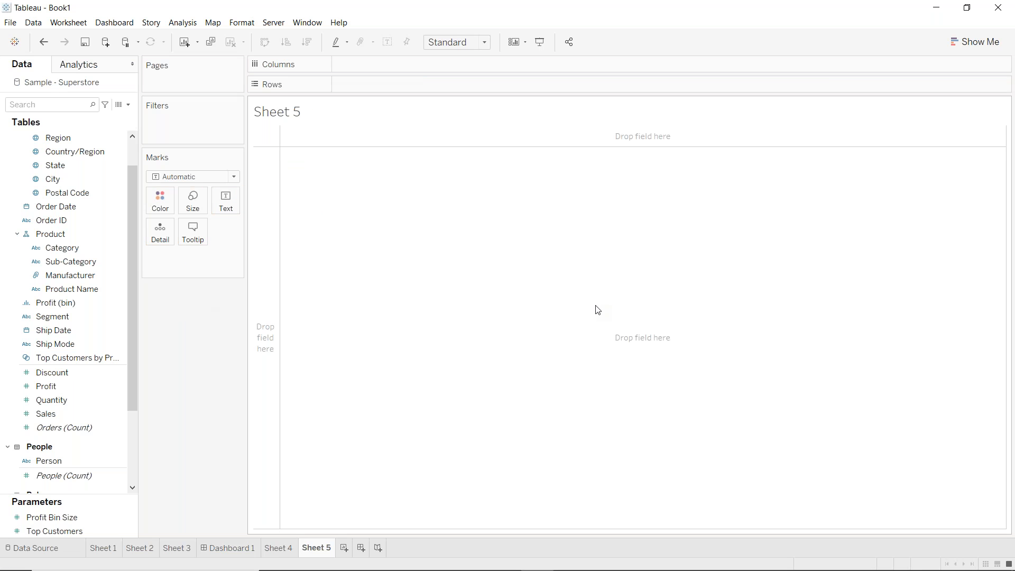
- Set the mark type to Shape and assign Region to the marks' shape
{"action": "left_click", "coordinate": [180, 176]}
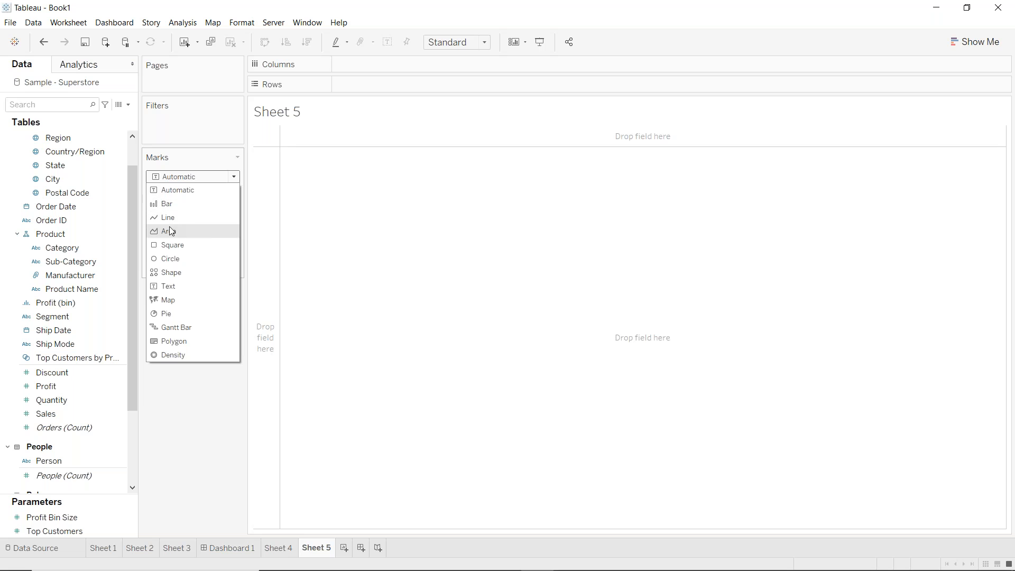
{"action": "left_click", "coordinate": [167, 273]}
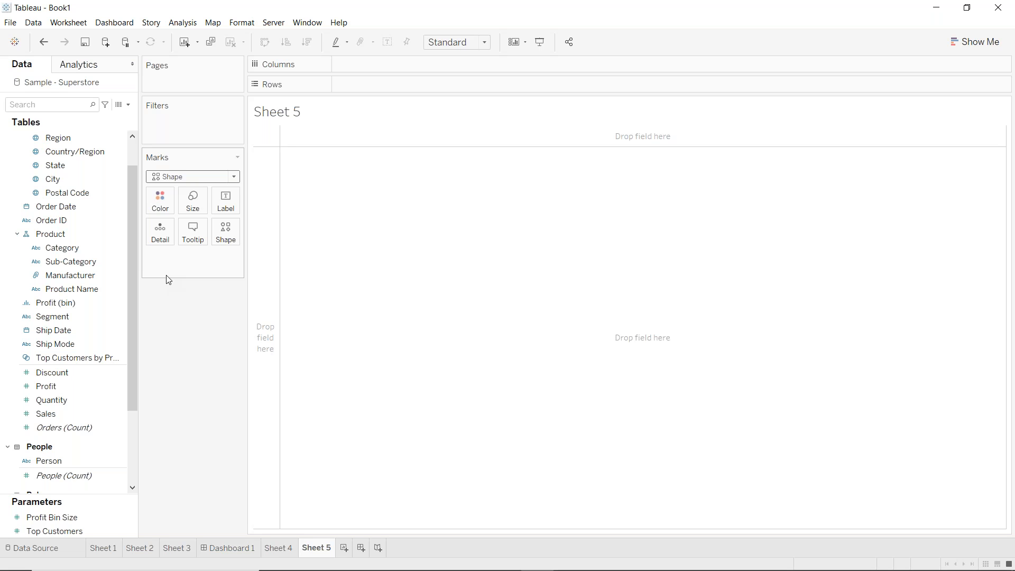
{"action": "left_click", "coordinate": [69, 140]}
{"action": "left_click_drag", "start_coordinate": [71, 147], "coordinate": [226, 231]}
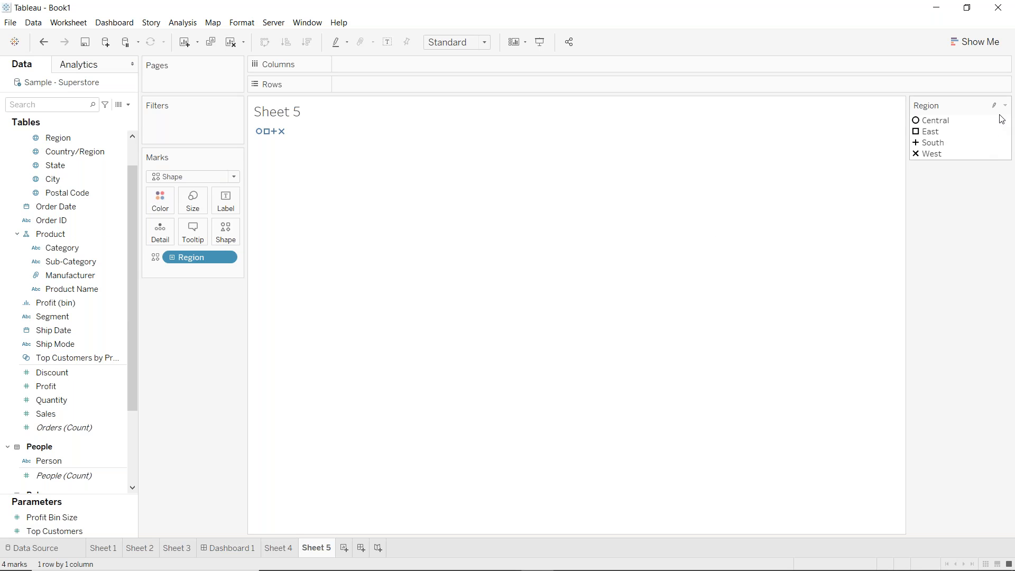
- Edit the Region shapes using the Arrows palette and assign the blue diagonal arrow to Central
{"action": "left_click", "coordinate": [1005, 105]}
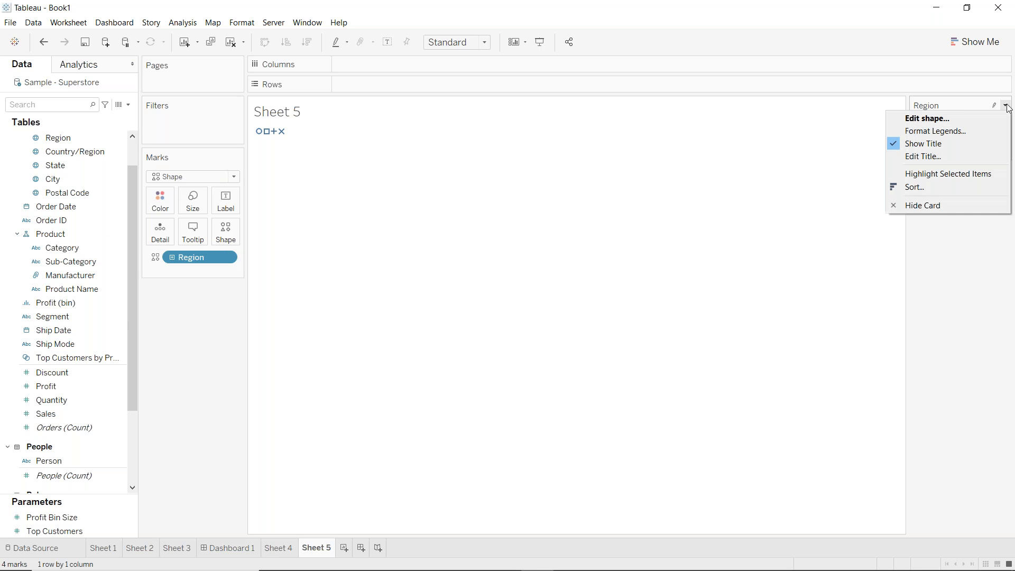
{"action": "left_click", "coordinate": [930, 123]}
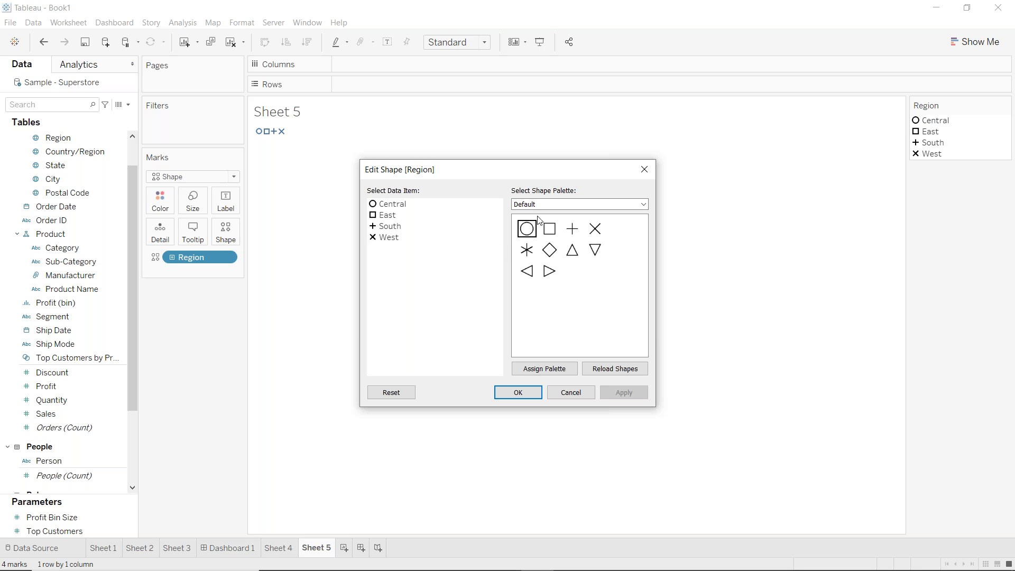
{"action": "left_click", "coordinate": [549, 204]}
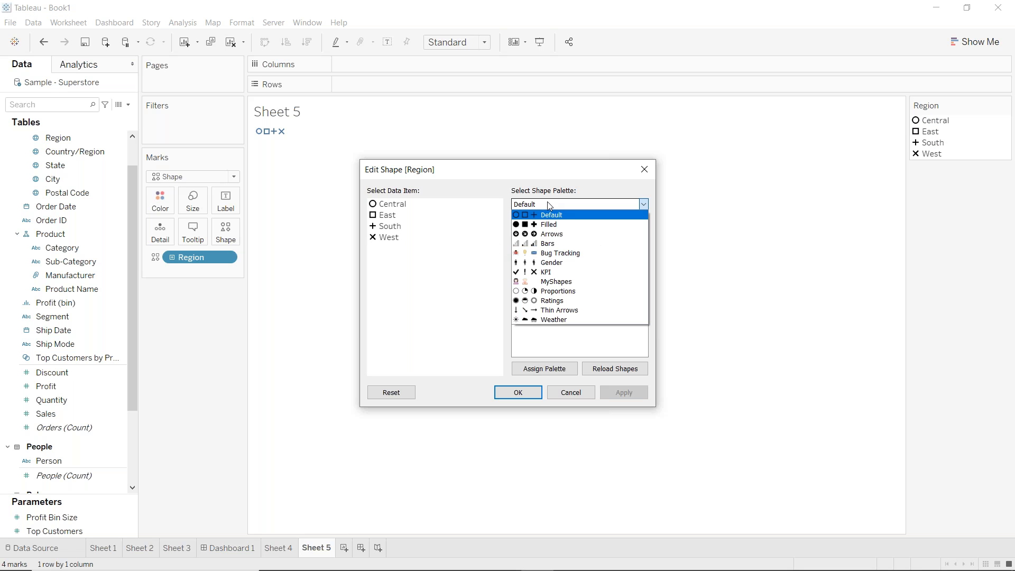
{"action": "left_click", "coordinate": [549, 241]}
{"action": "left_click", "coordinate": [401, 207]}
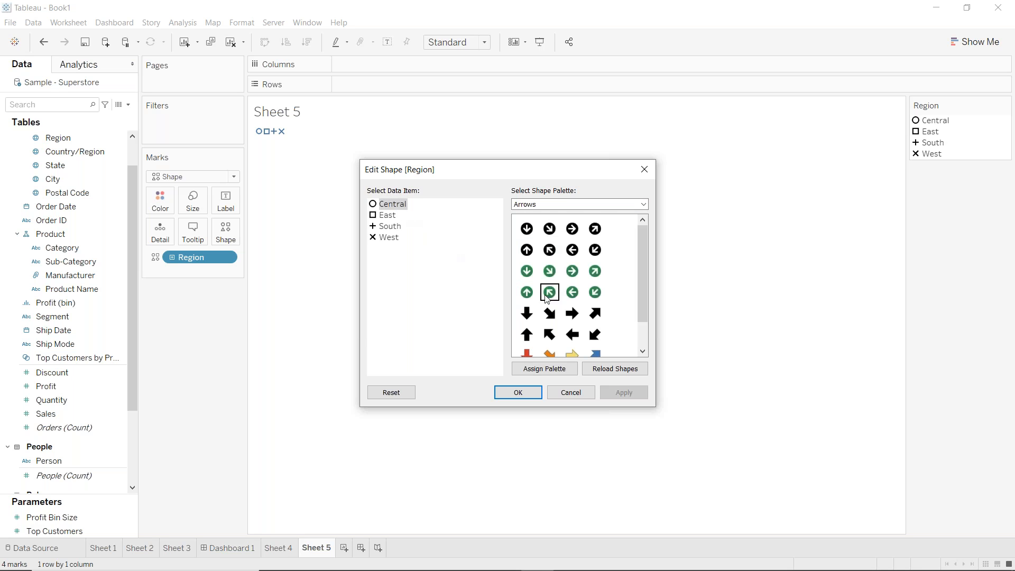
{"action": "scroll", "coordinate": [618, 300], "scroll_direction": "down", "scroll_amount": 2}
{"action": "left_click", "coordinate": [596, 321]}
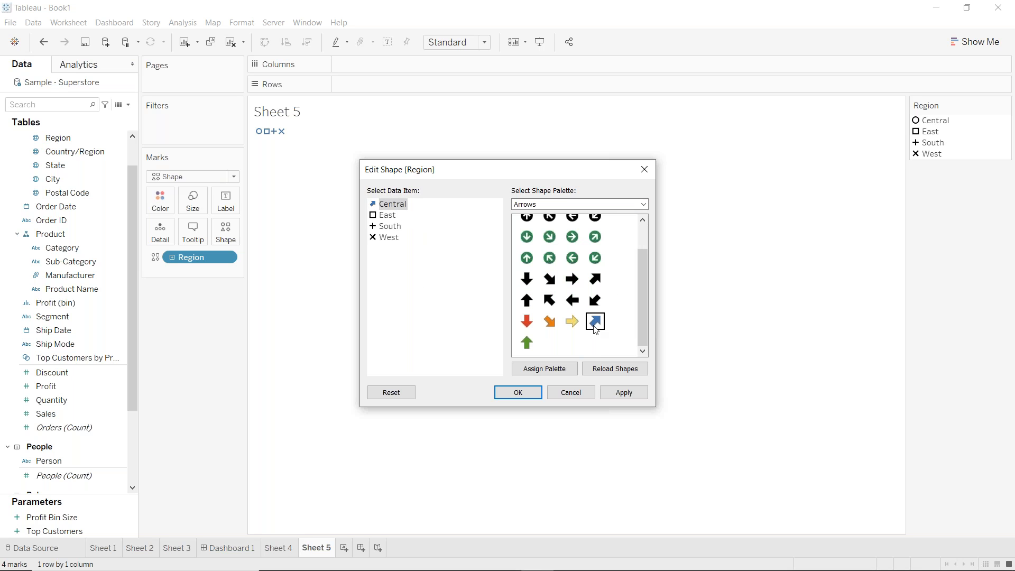
- Assign the yellow right arrow to East, the red down arrow to South and the black left arrow to West, and accept the shapes
{"action": "left_click", "coordinate": [388, 215]}
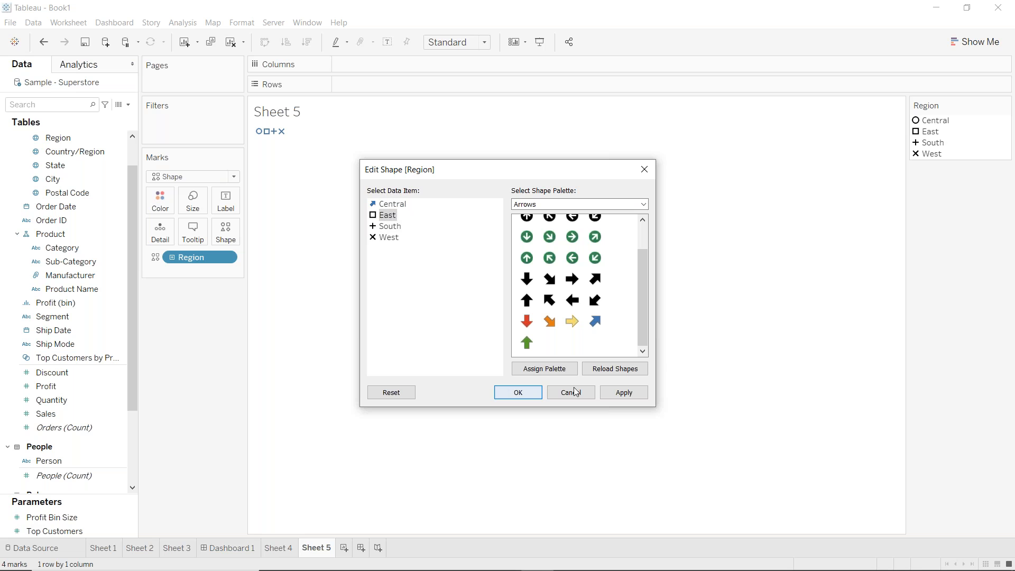
{"action": "left_click", "coordinate": [572, 321]}
{"action": "left_click", "coordinate": [396, 227]}
{"action": "left_click", "coordinate": [527, 321]}
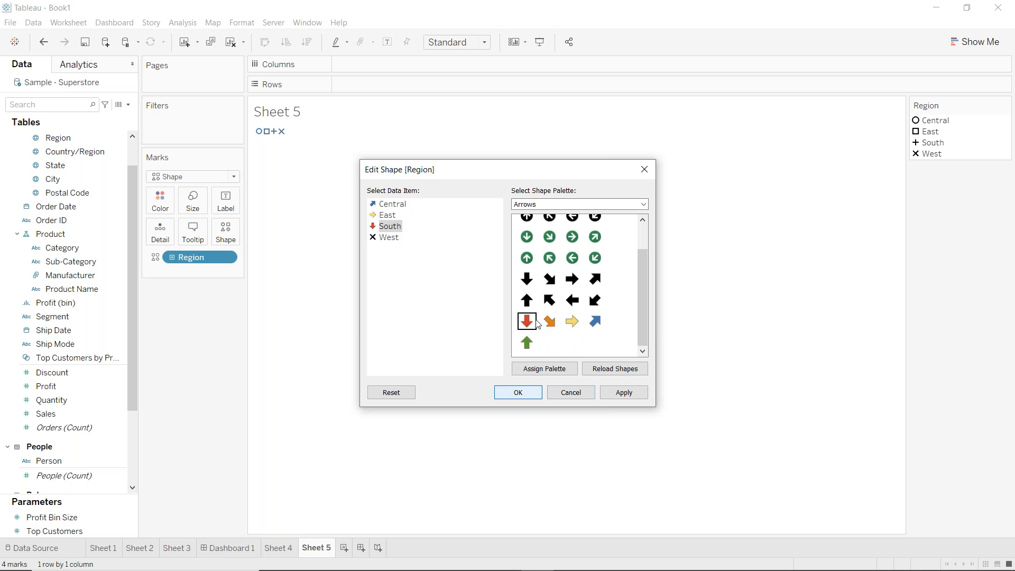
{"action": "left_click", "coordinate": [390, 238]}
{"action": "left_click", "coordinate": [573, 301]}
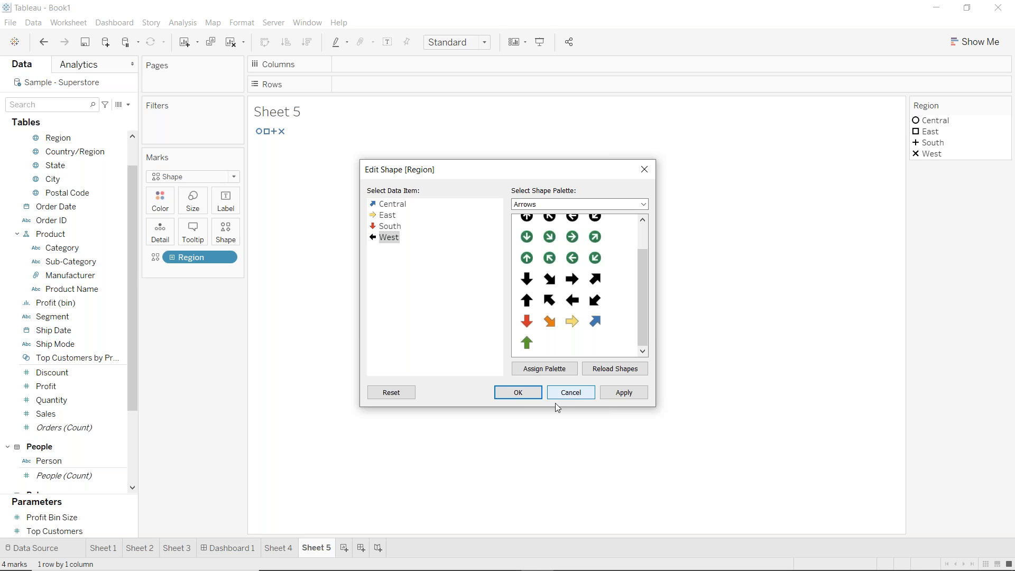
{"action": "left_click", "coordinate": [518, 394]}
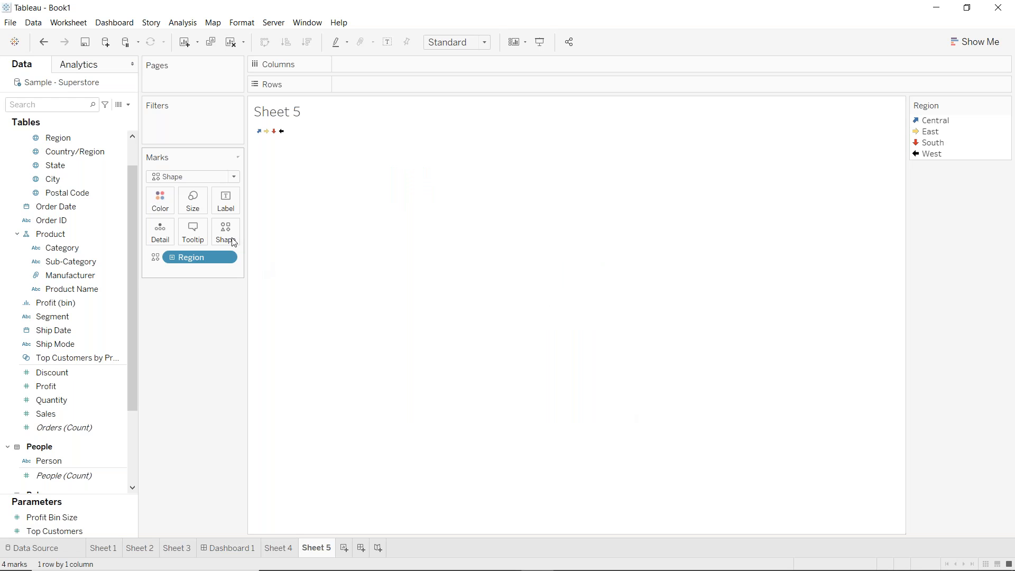
- Enlarge the Region arrow marks on the worksheet
{"action": "left_click", "coordinate": [193, 200]}
{"action": "left_click_drag", "start_coordinate": [232, 228], "coordinate": [252, 229]}
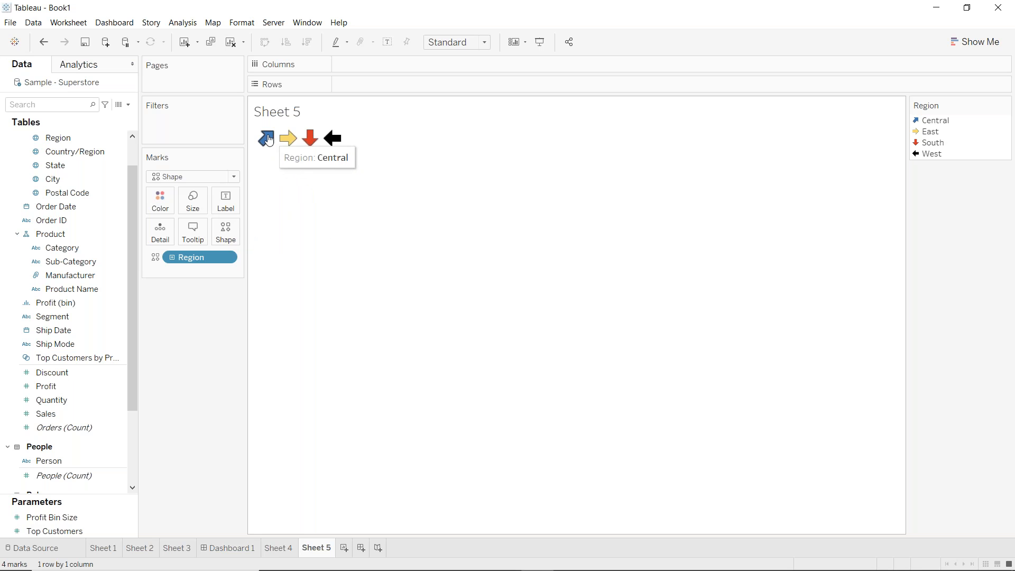
{"action": "mouse_move", "coordinate": [267, 140]}
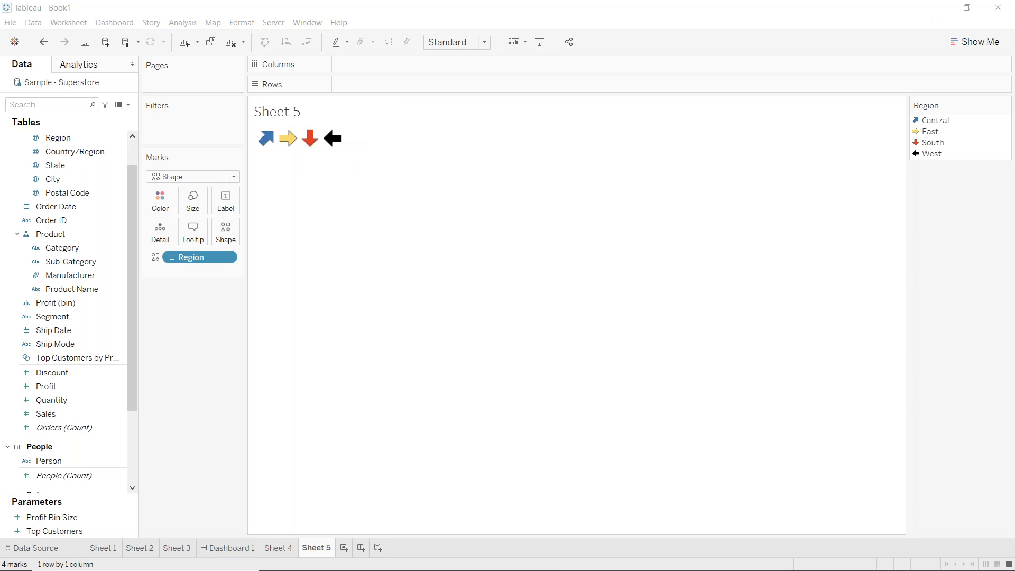
{"action": "mouse_move", "coordinate": [336, 143]}
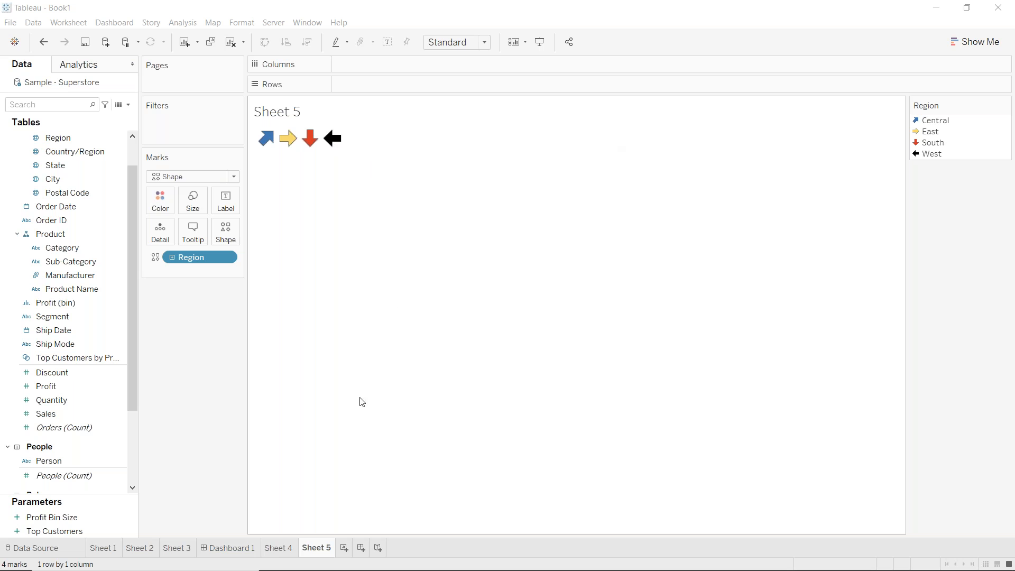
- Create a new dashboard with the Sheet 4 map and place the Sheet 5 arrows above it
{"action": "left_click", "coordinate": [363, 549]}
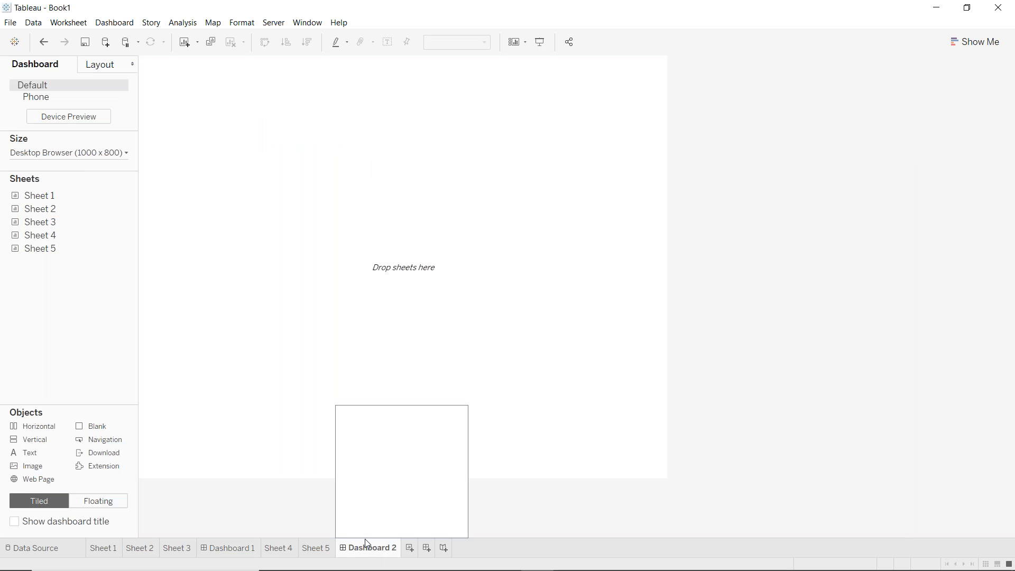
{"action": "left_click_drag", "start_coordinate": [47, 236], "coordinate": [299, 233]}
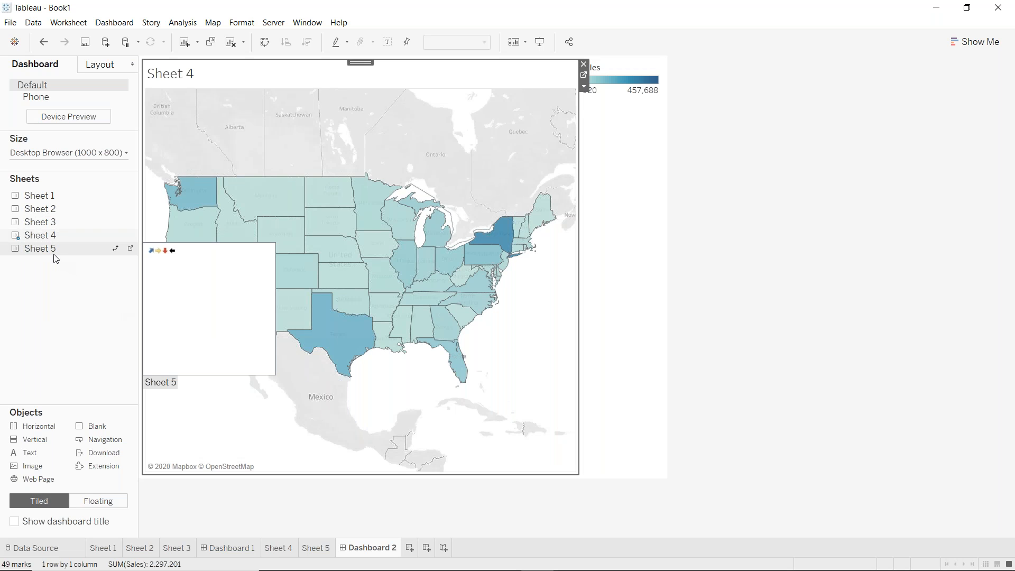
{"action": "left_click_drag", "start_coordinate": [48, 257], "coordinate": [463, 365]}
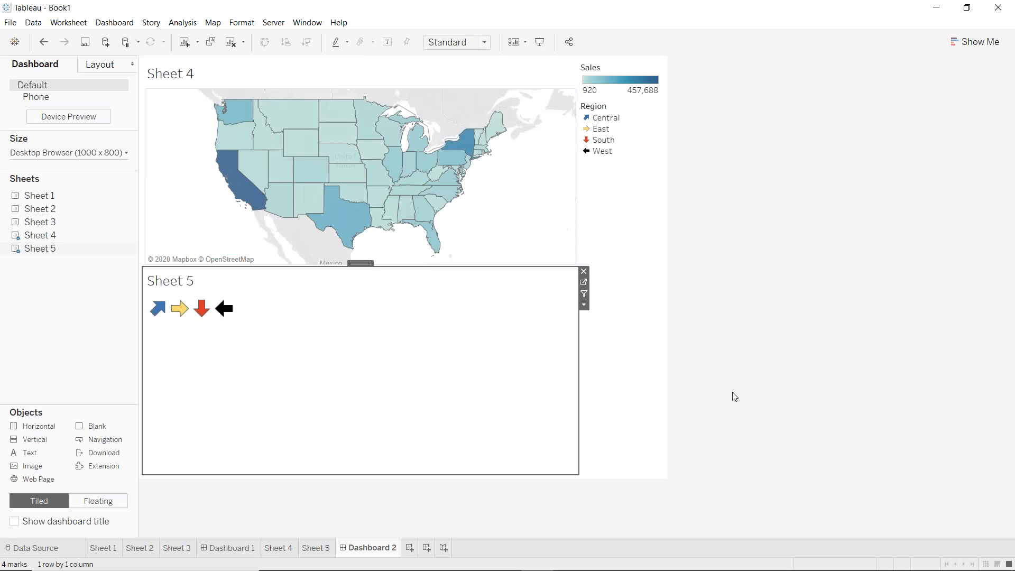
{"action": "left_click_drag", "start_coordinate": [361, 263], "coordinate": [391, 152]}
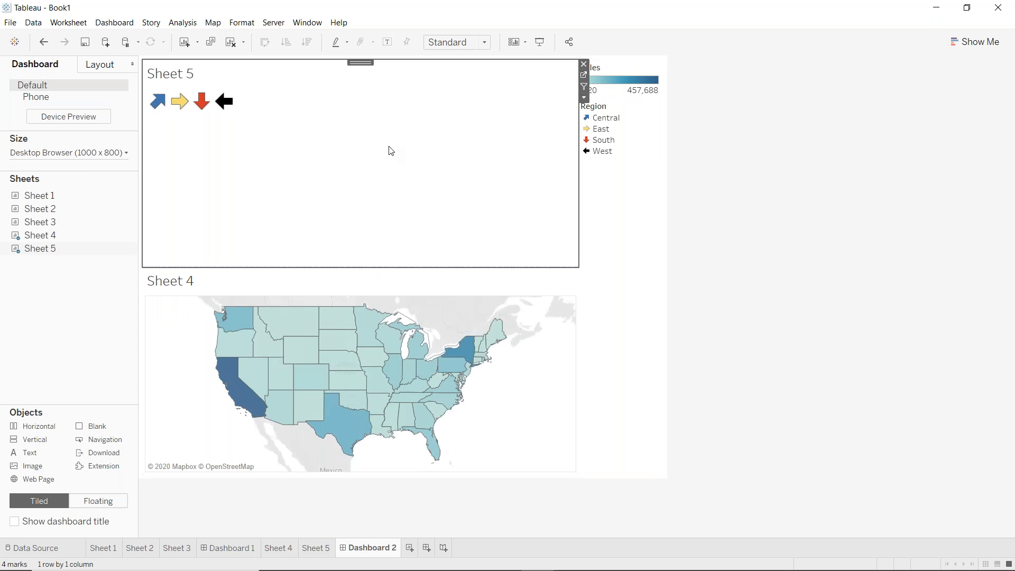
- Remove the Sales and Region legends from the dashboard
{"action": "left_click", "coordinate": [628, 72]}
{"action": "left_click", "coordinate": [667, 64]}
{"action": "left_click", "coordinate": [646, 71]}
{"action": "left_click", "coordinate": [668, 64]}
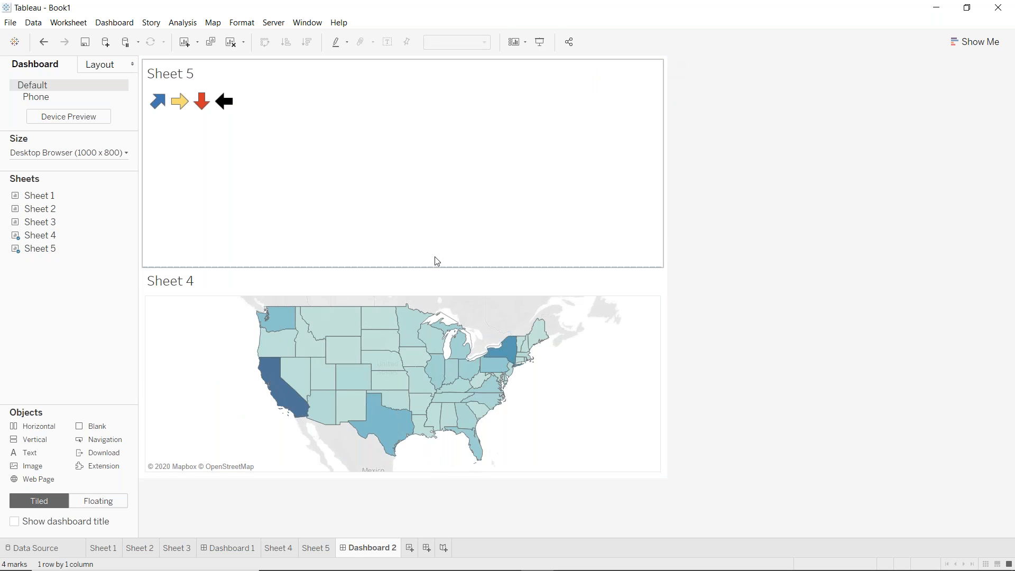
- Shrink the height of the Sheet 5 arrow area and hide its title, giving the map more room
{"action": "left_click_drag", "start_coordinate": [426, 266], "coordinate": [426, 141]}
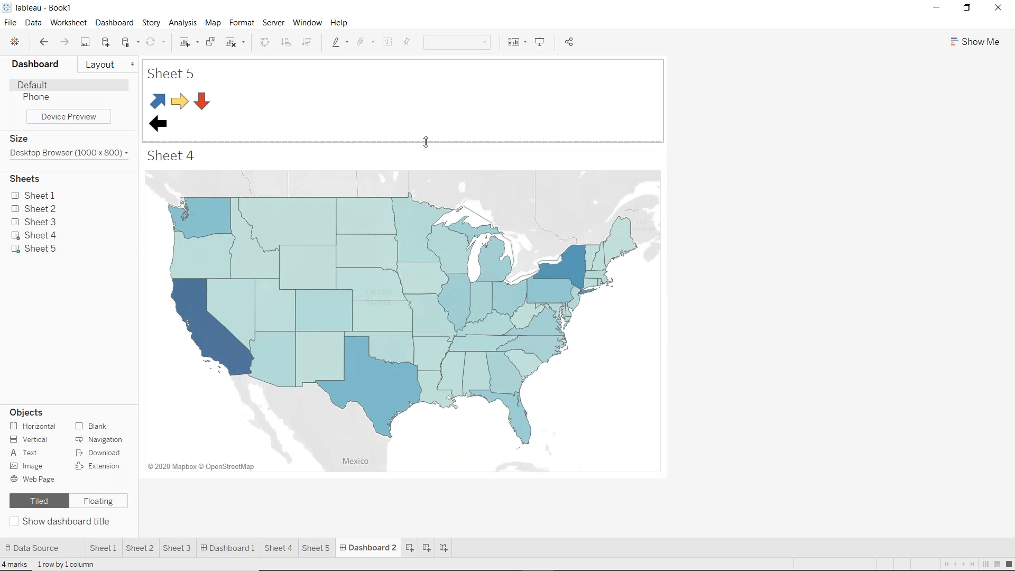
{"action": "left_click", "coordinate": [164, 81]}
{"action": "right_click", "coordinate": [164, 80]}
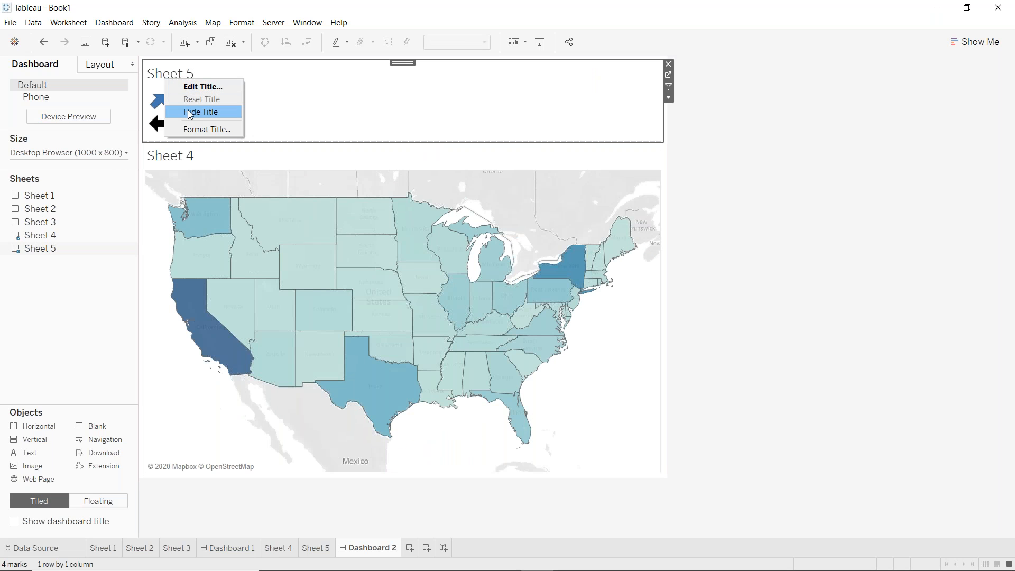
{"action": "left_click", "coordinate": [189, 112]}
{"action": "left_click_drag", "start_coordinate": [224, 141], "coordinate": [263, 123]}
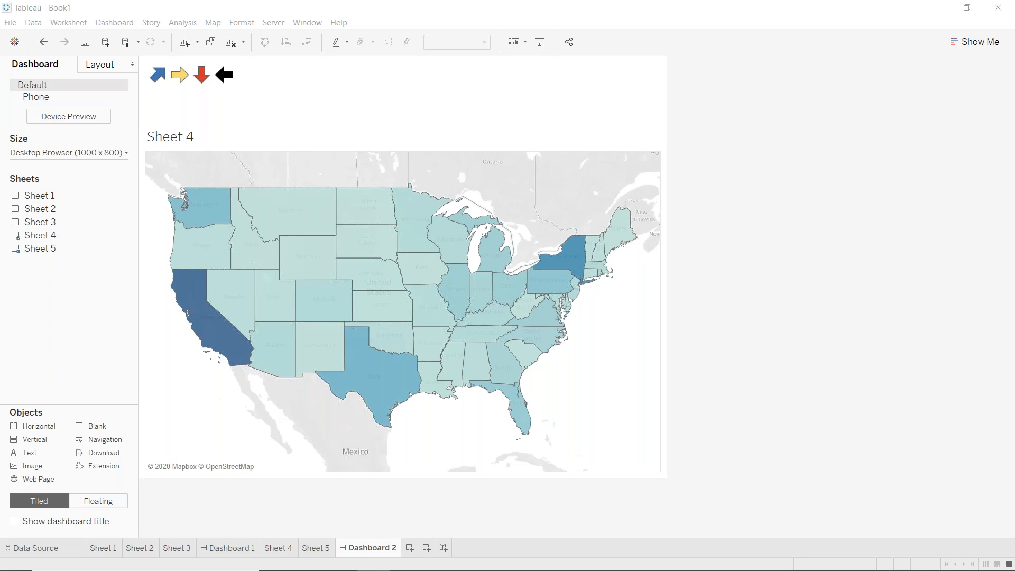
- Set the Region arrow sheet to be used as a filter on the dashboard
{"action": "mouse_move", "coordinate": [200, 78]}
{"action": "left_click", "coordinate": [386, 83]}
{"action": "left_click", "coordinate": [669, 99]}
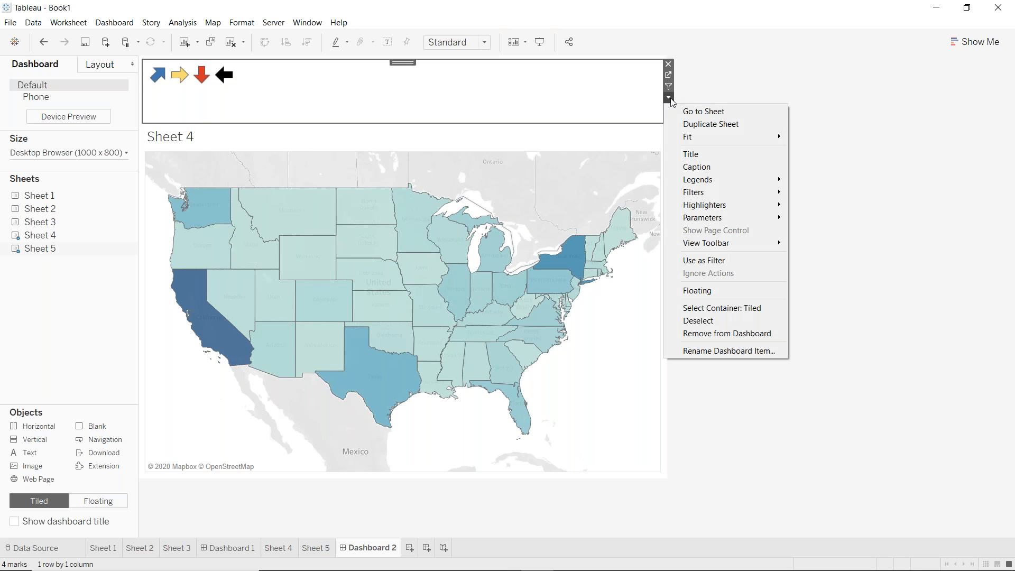
{"action": "left_click", "coordinate": [703, 260]}
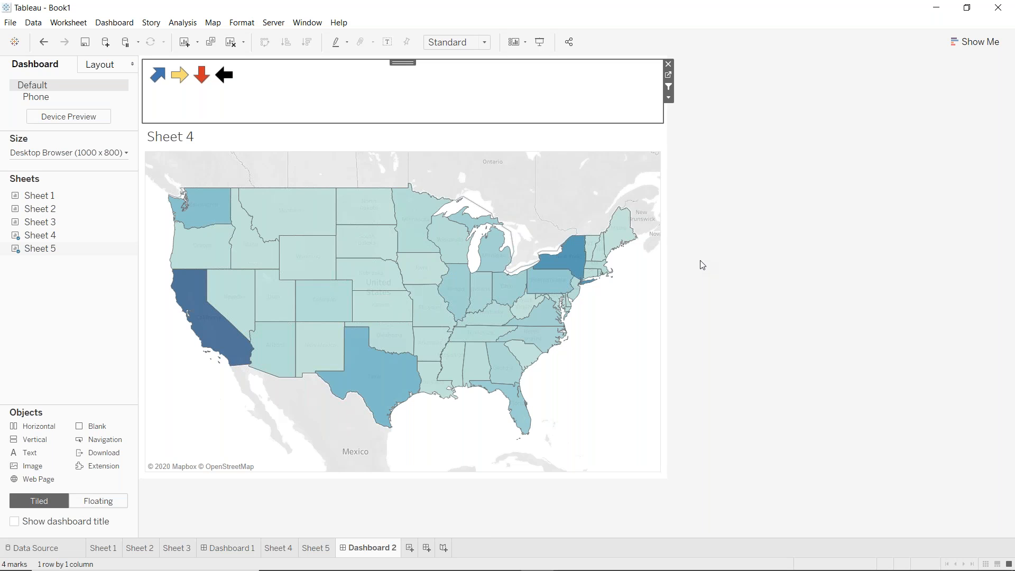
- Test the map filter with the South, West, East and Central arrows, and clear the selection
{"action": "mouse_move", "coordinate": [200, 85]}
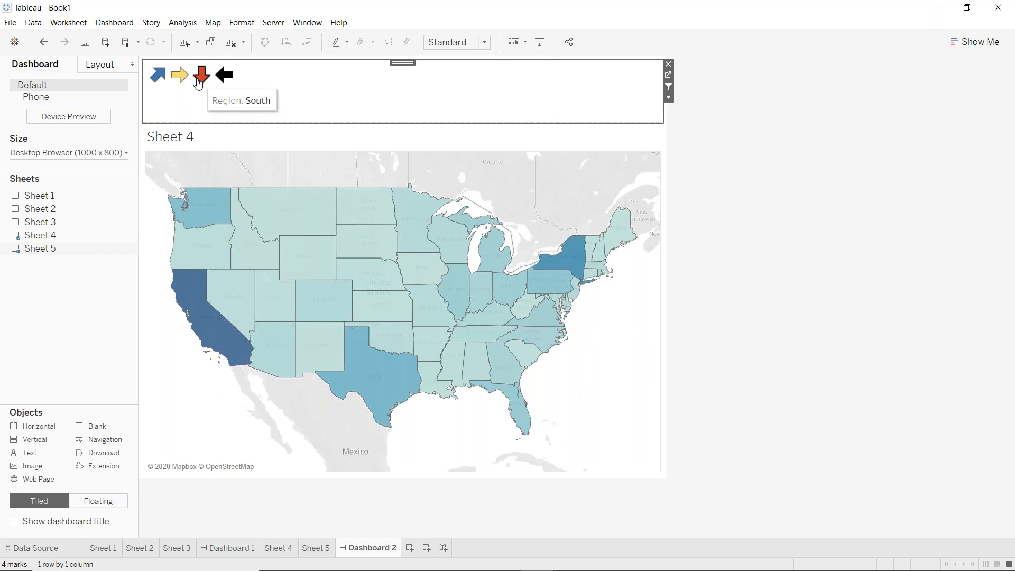
{"action": "left_click", "coordinate": [200, 77]}
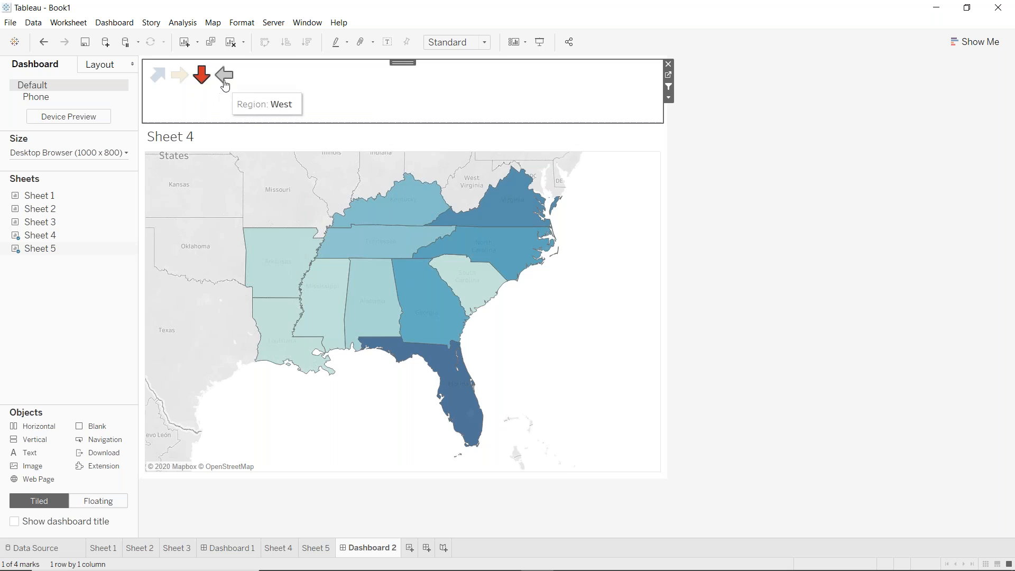
{"action": "left_click", "coordinate": [226, 82]}
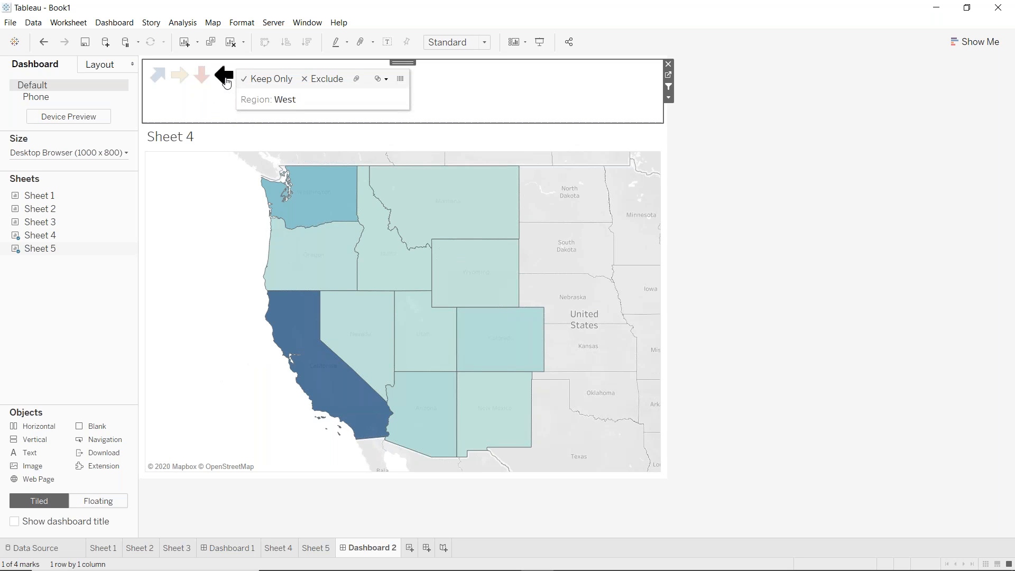
{"action": "left_click", "coordinate": [180, 77]}
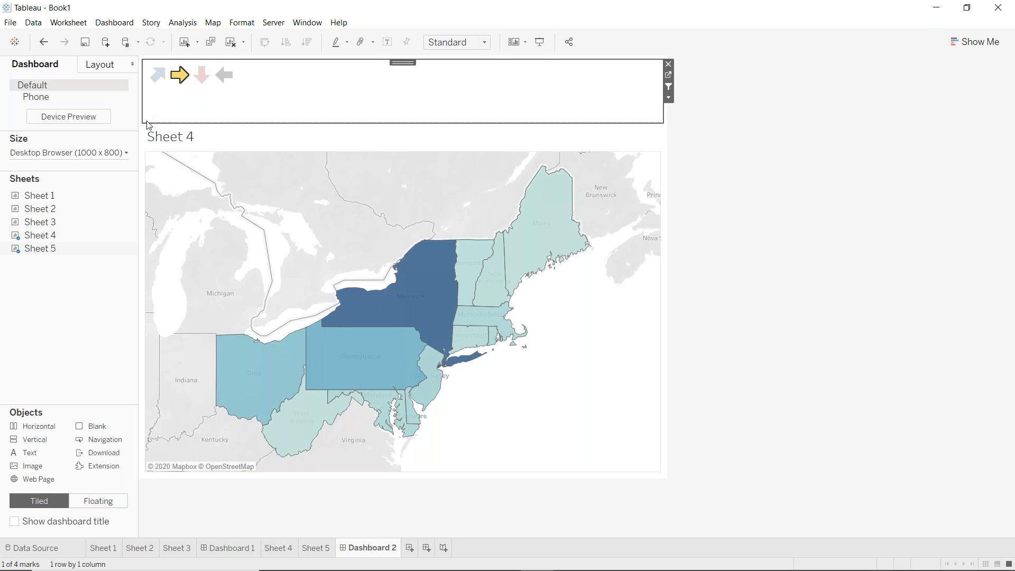
{"action": "left_click", "coordinate": [164, 82]}
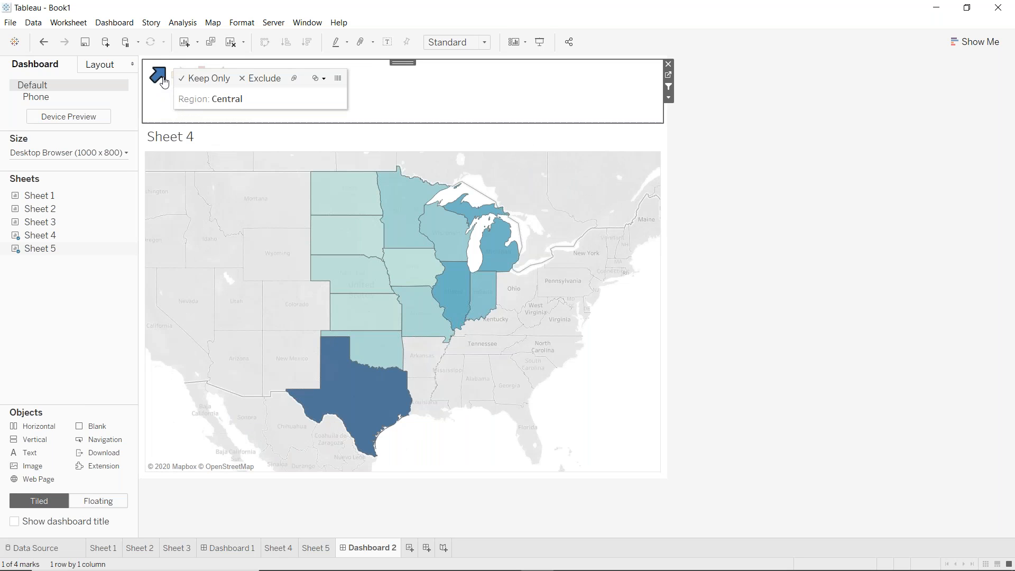
{"action": "left_click", "coordinate": [440, 105]}
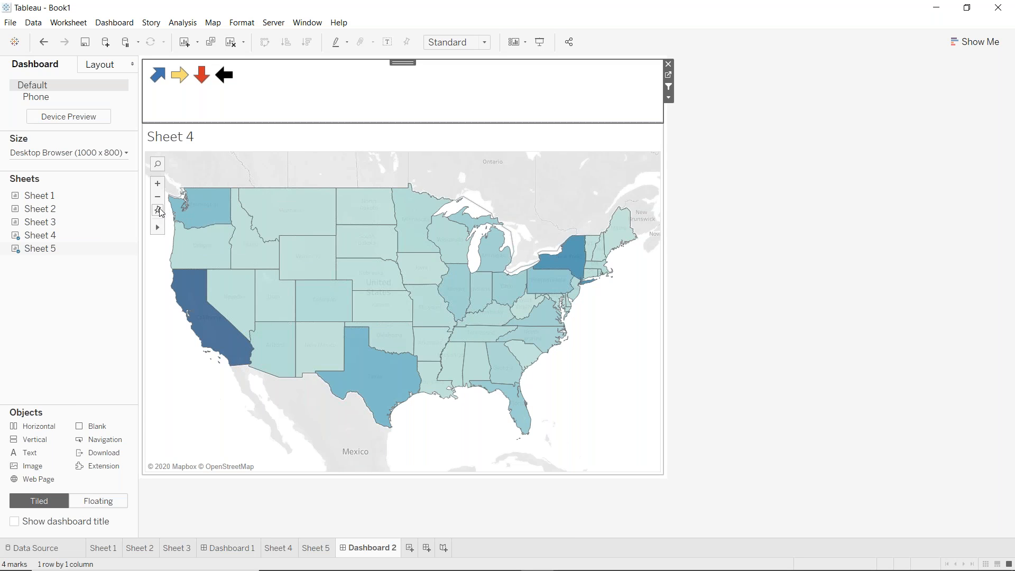
- Pin the map's view and retest the filter with the South, East, Central and West arrows, clearing the selection at the end
{"action": "left_click", "coordinate": [204, 81]}
{"action": "left_click", "coordinate": [177, 75]}
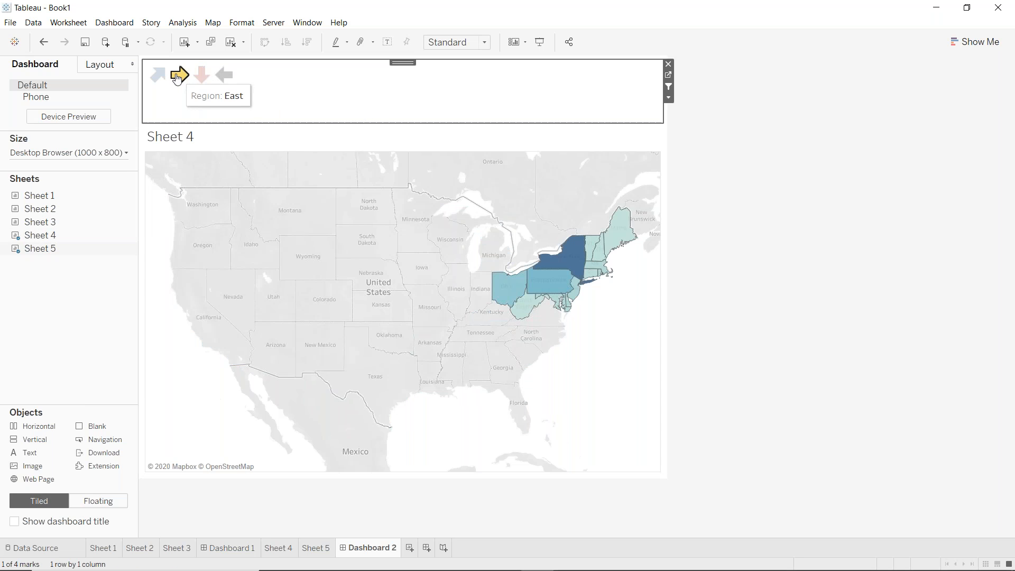
{"action": "left_click", "coordinate": [164, 77]}
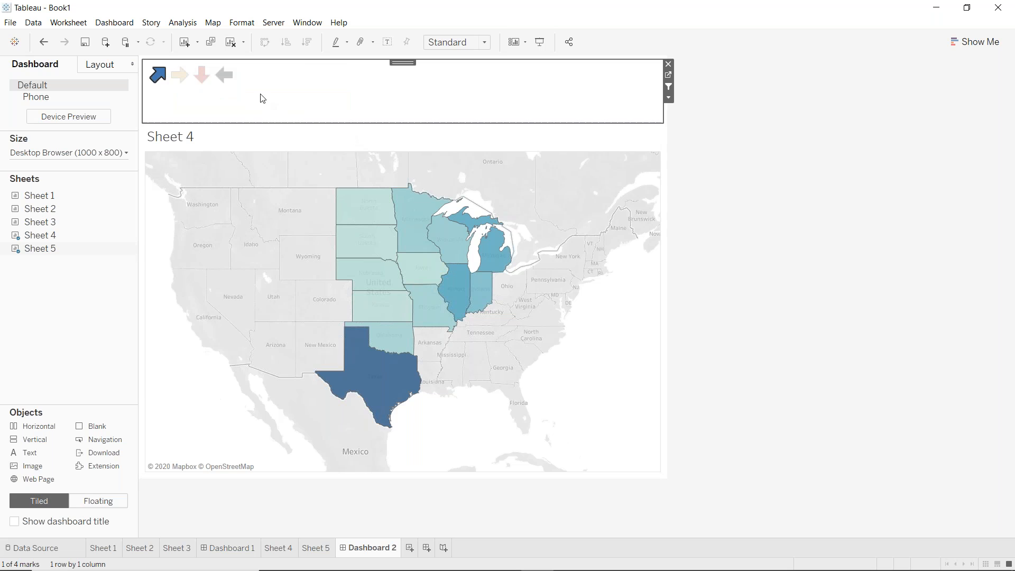
{"action": "left_click", "coordinate": [226, 77]}
{"action": "left_click", "coordinate": [459, 107]}
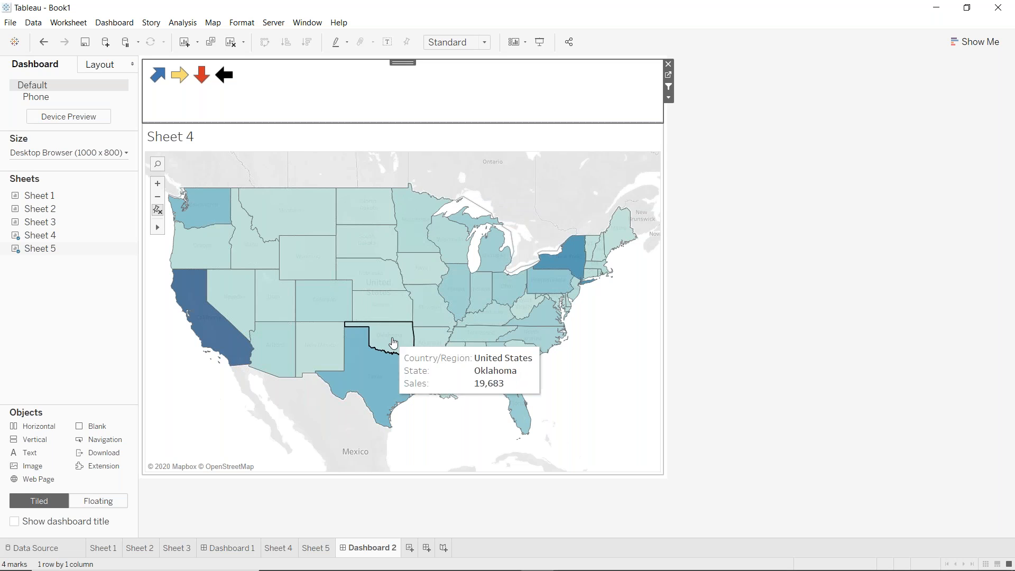
- Add a new worksheet after Dashboard 2 and build a map by State on it
{"action": "mouse_move", "coordinate": [417, 554]}
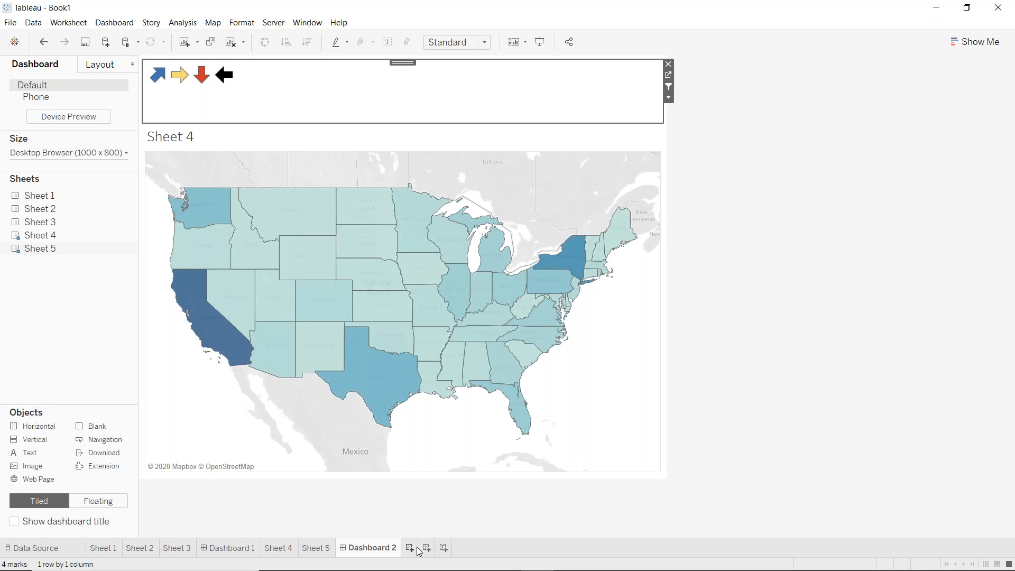
{"action": "left_click", "coordinate": [409, 547]}
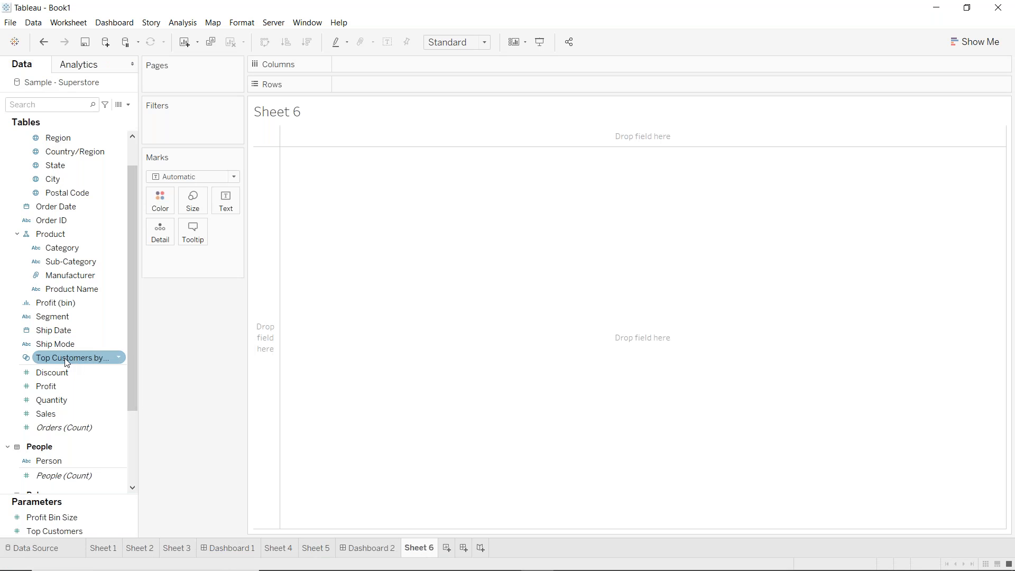
{"action": "double_click", "coordinate": [70, 166]}
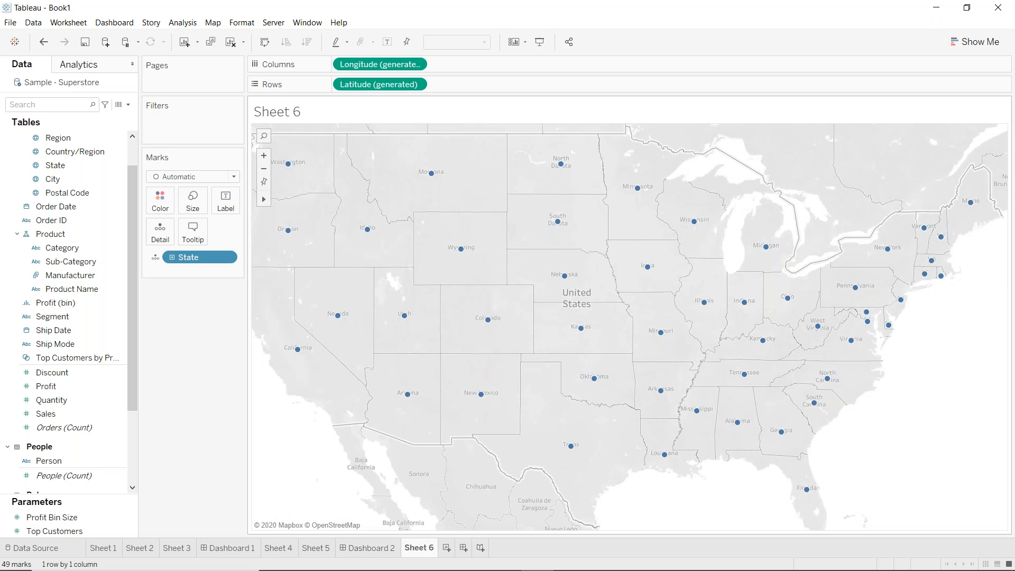
{"action": "scroll", "coordinate": [113, 387], "scroll_direction": "down", "scroll_amount": 3}
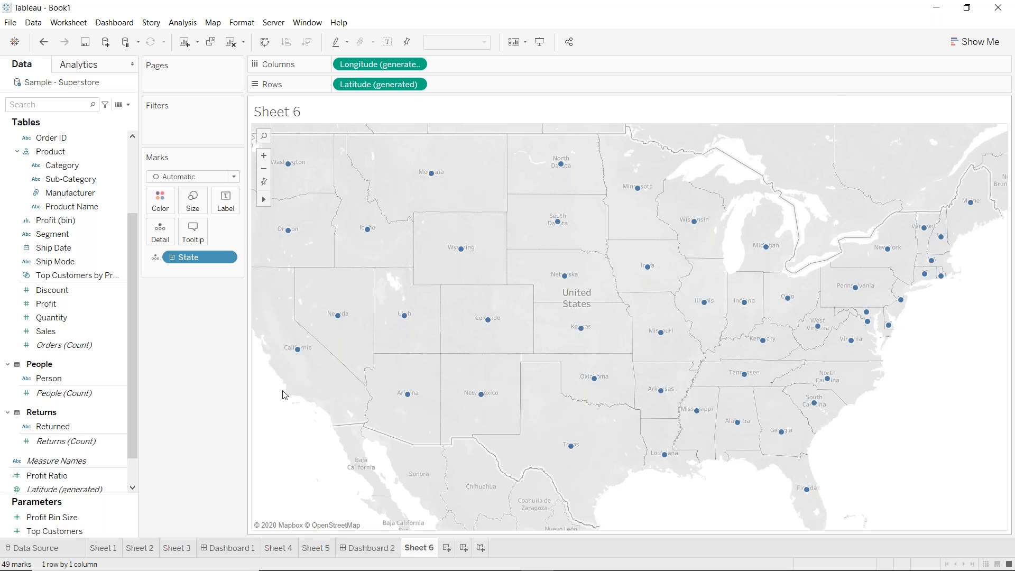
{"action": "left_click", "coordinate": [128, 104]}
{"action": "left_click", "coordinate": [53, 116]}
{"action": "mouse_move", "coordinate": [711, 570]}
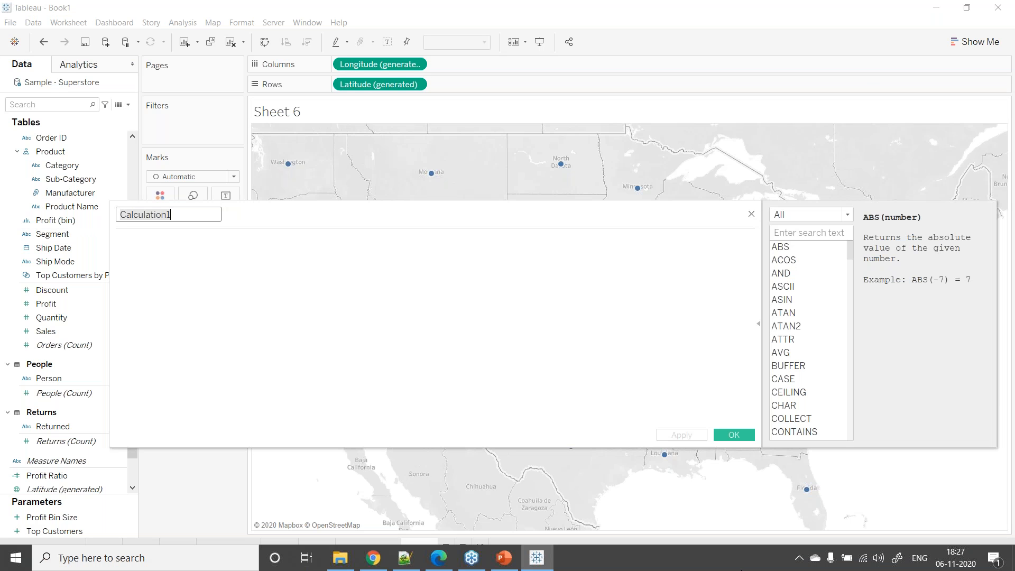
{"action": "left_click", "coordinate": [752, 214]}
- Start a new parameter named Select Measure with the String data type and a list of allowable values
{"action": "left_click", "coordinate": [128, 104]}
{"action": "left_click", "coordinate": [85, 130]}
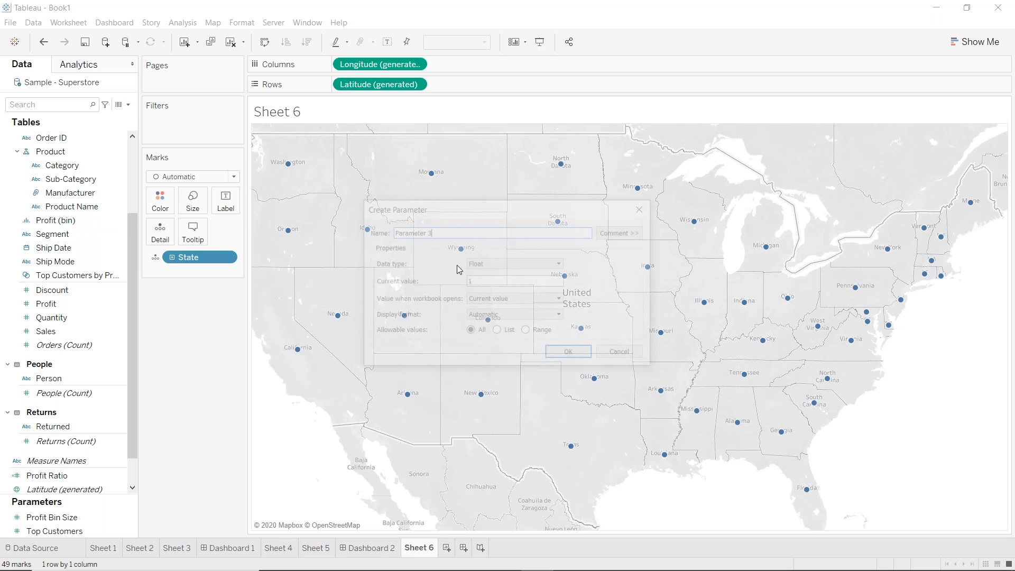
{"action": "left_click", "coordinate": [511, 333]}
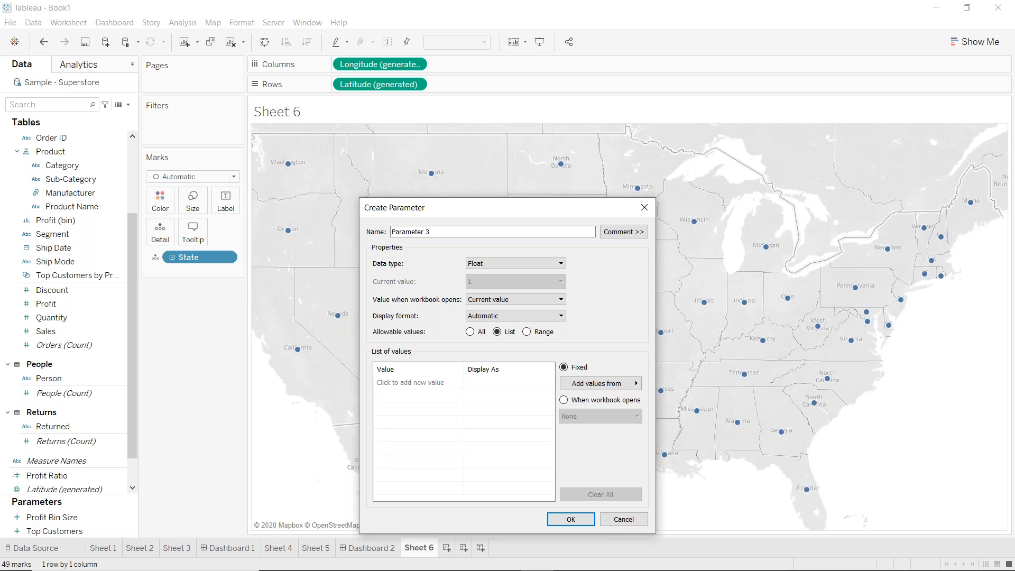
{"action": "left_click_drag", "start_coordinate": [455, 228], "coordinate": [376, 230]}
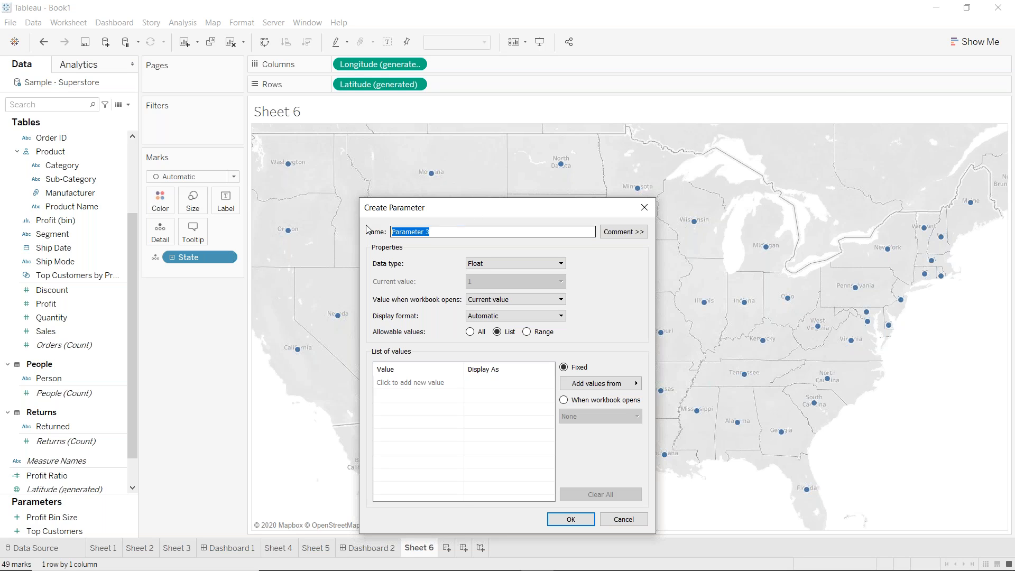
{"action": "type", "text": "Select Measure"}
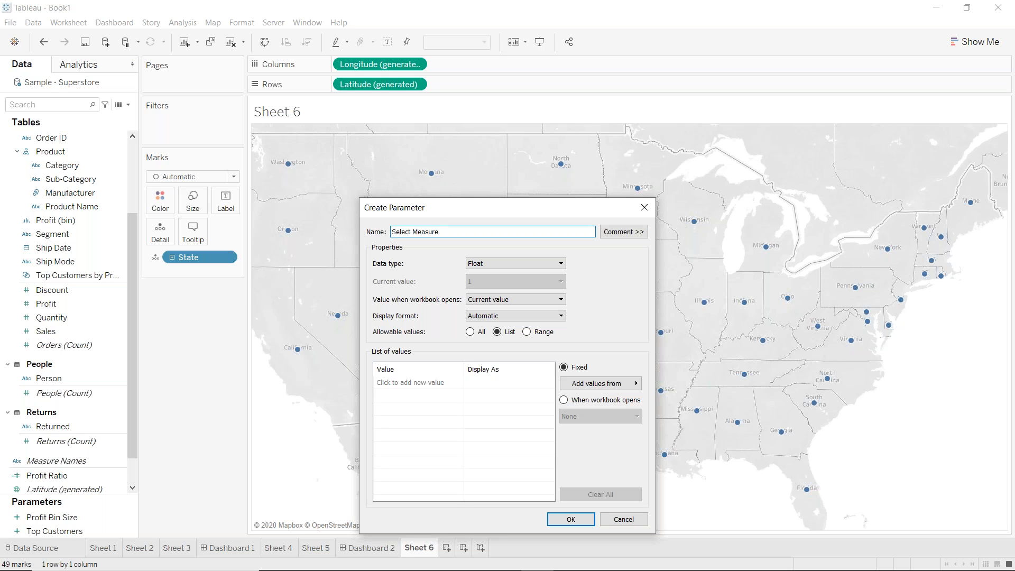
{"action": "left_click", "coordinate": [479, 264]}
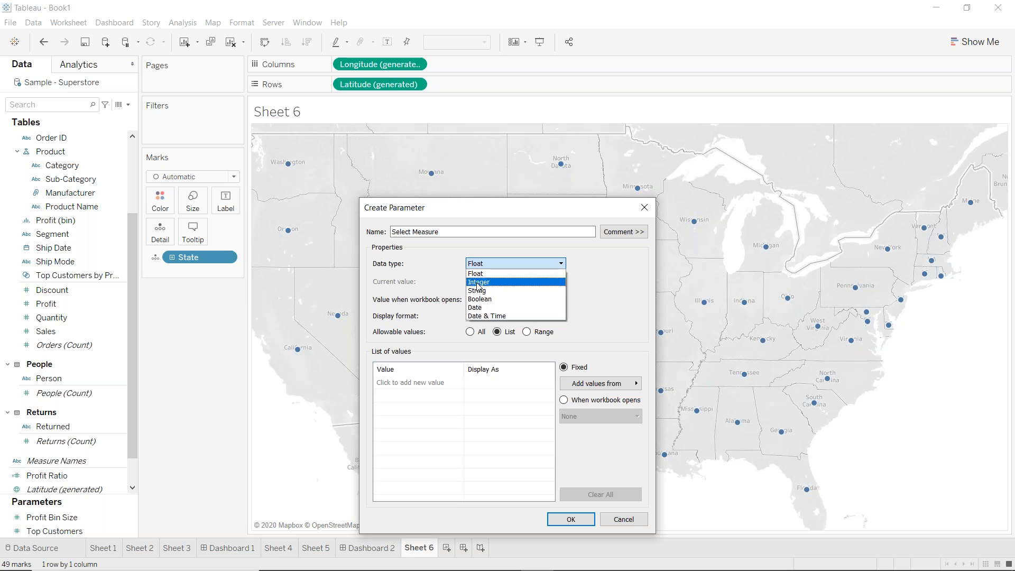
{"action": "left_click", "coordinate": [479, 291]}
- Add Sales and Profit as the parameter's list values and save the parameter
{"action": "left_click", "coordinate": [412, 383]}
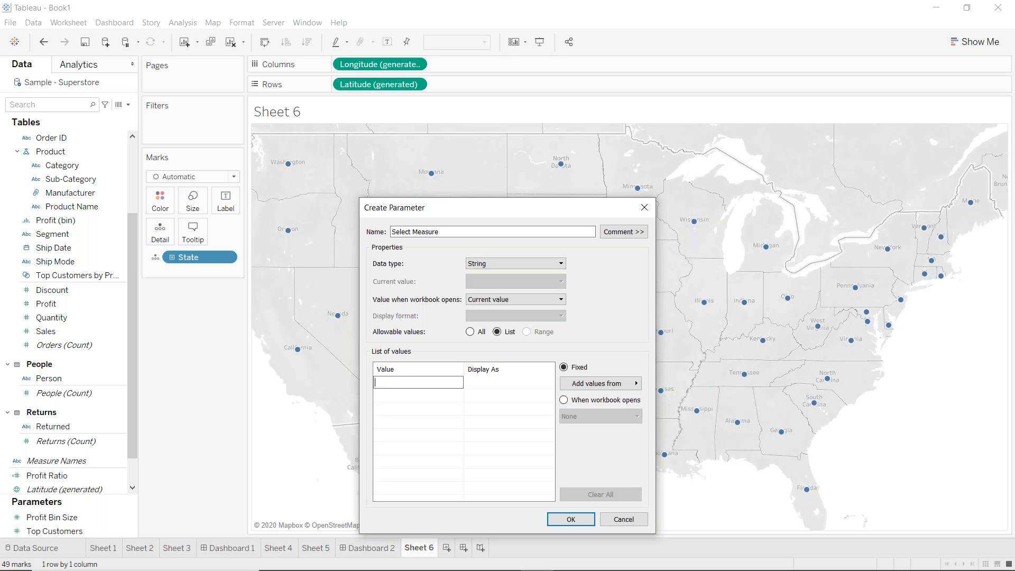
{"action": "type", "text": "Sales"}
{"action": "key", "text": "Return"}
{"action": "type", "text": "Profit"}
{"action": "key", "text": "Return"}
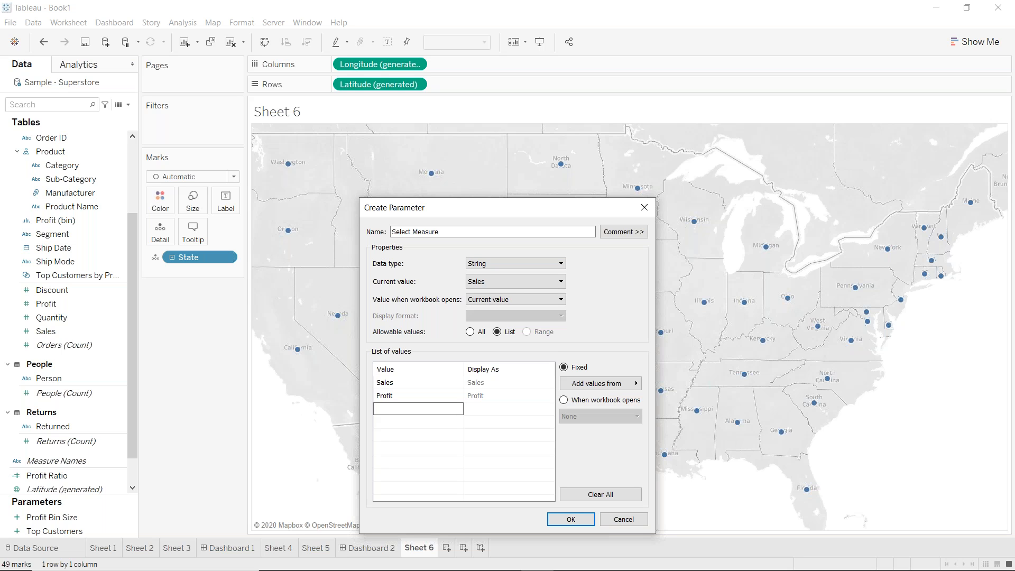
{"action": "left_click", "coordinate": [575, 521]}
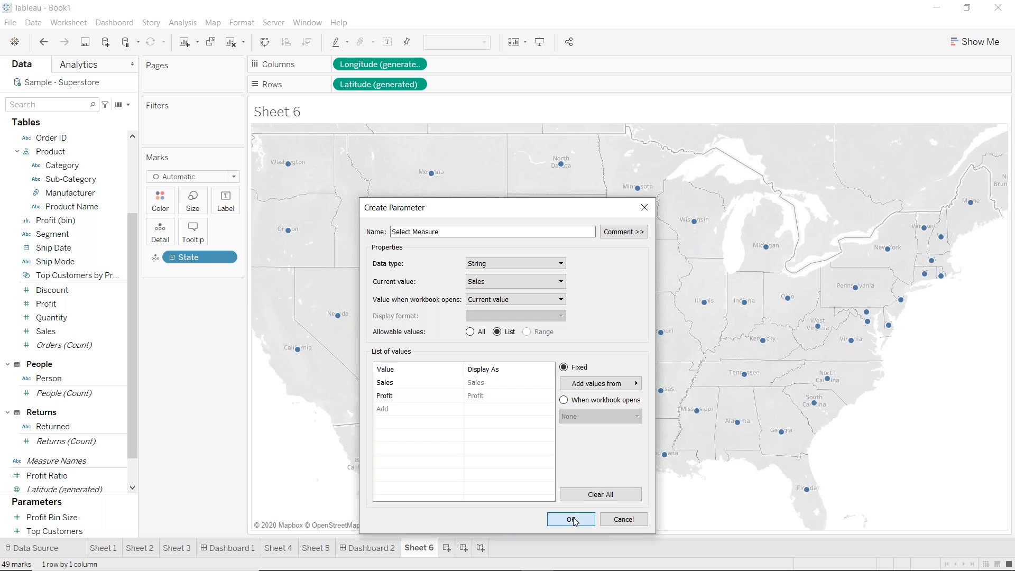
{"action": "left_click", "coordinate": [574, 521]}
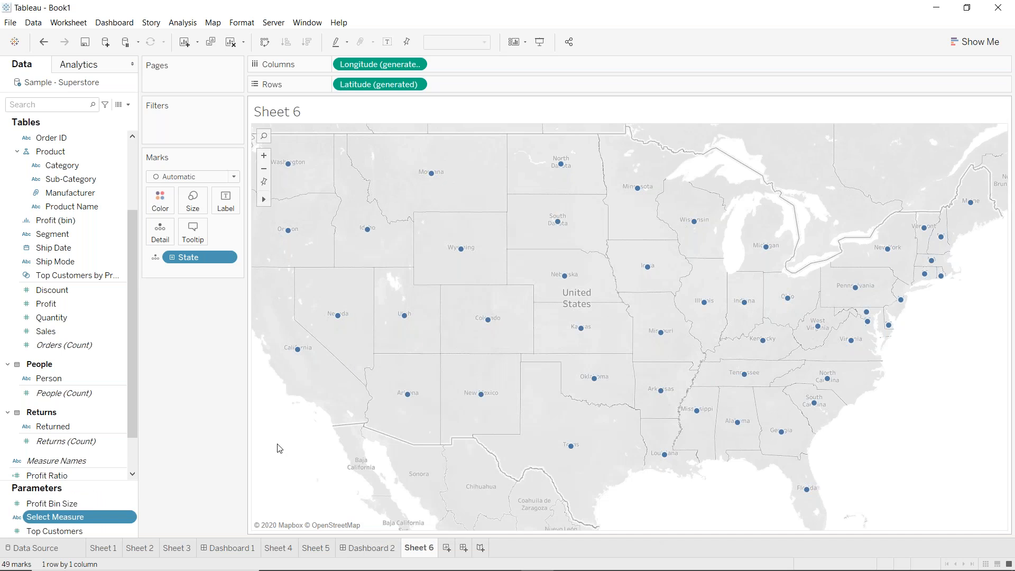
- Show the Select Measure parameter control on the sheet as a single value list and select Profit
{"action": "right_click", "coordinate": [40, 522]}
{"action": "left_click", "coordinate": [82, 331]}
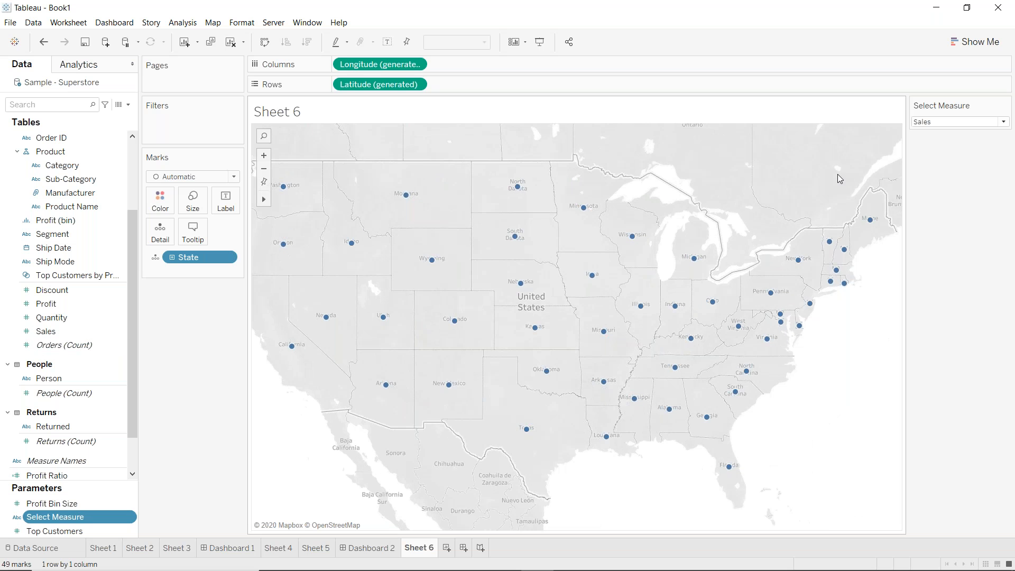
{"action": "left_click", "coordinate": [1005, 106]}
{"action": "left_click", "coordinate": [928, 174]}
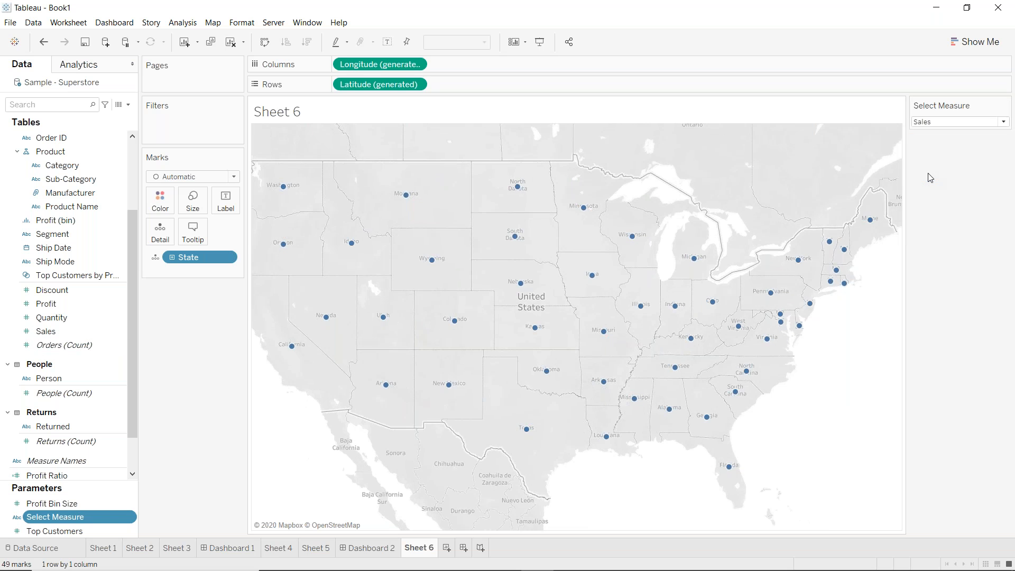
{"action": "left_click", "coordinate": [918, 123]}
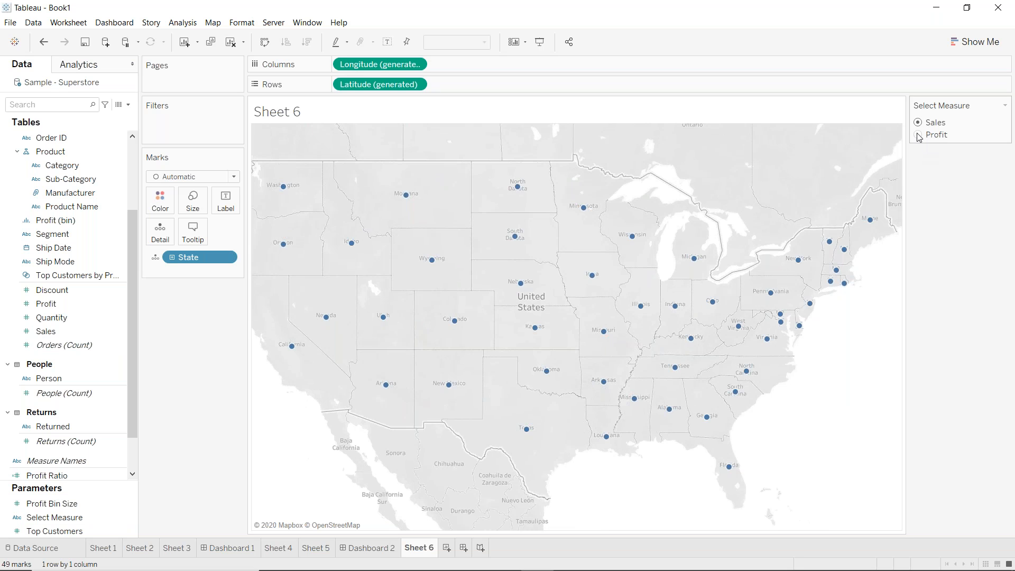
{"action": "left_click", "coordinate": [919, 135]}
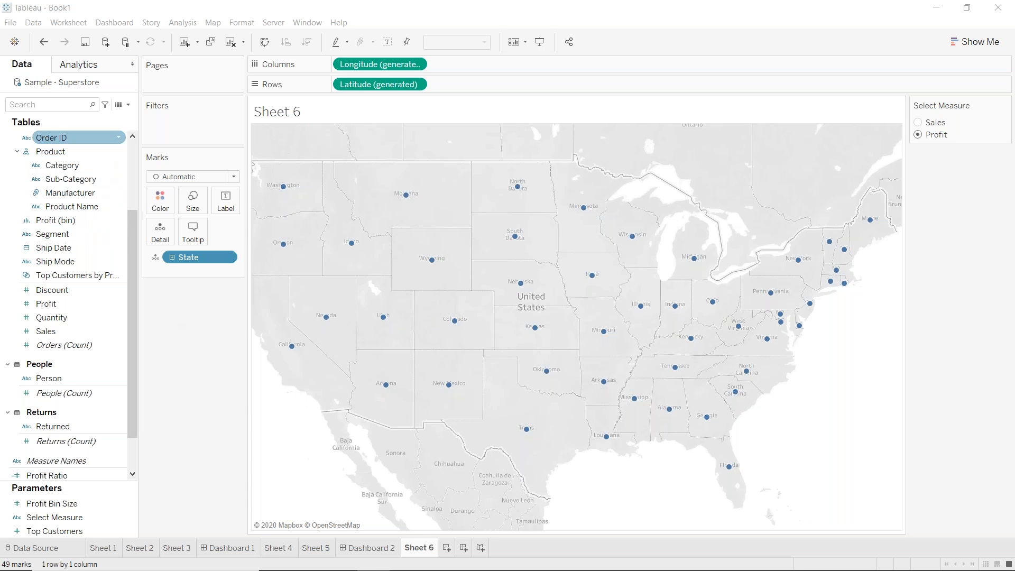
- Start a new calculated field named Selected Measure
{"action": "left_click", "coordinate": [128, 104]}
{"action": "left_click", "coordinate": [109, 121]}
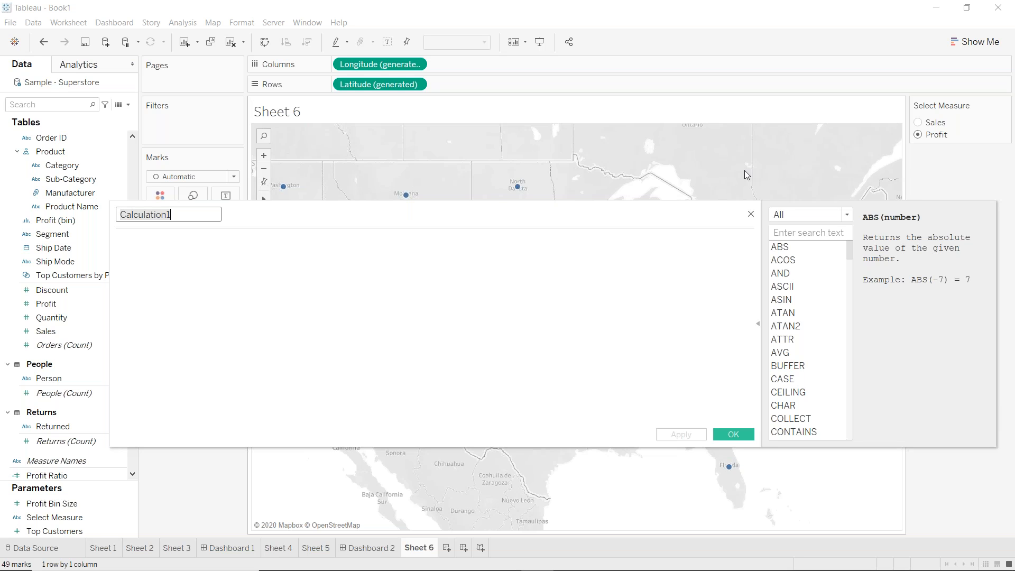
{"action": "type", "text": "Se"}
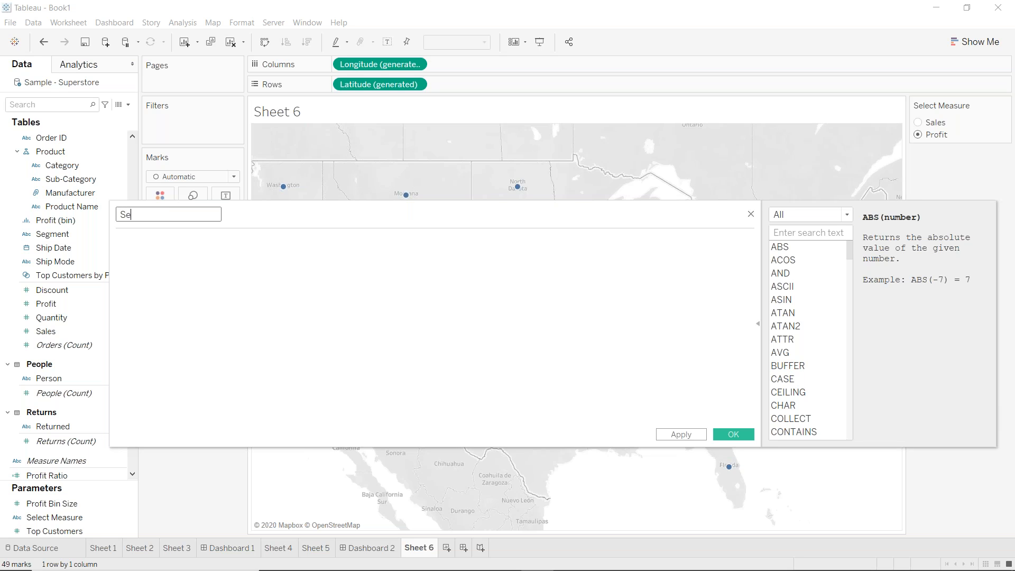
{"action": "type", "text": "lected Measure"}
{"action": "key", "text": "Tab"}
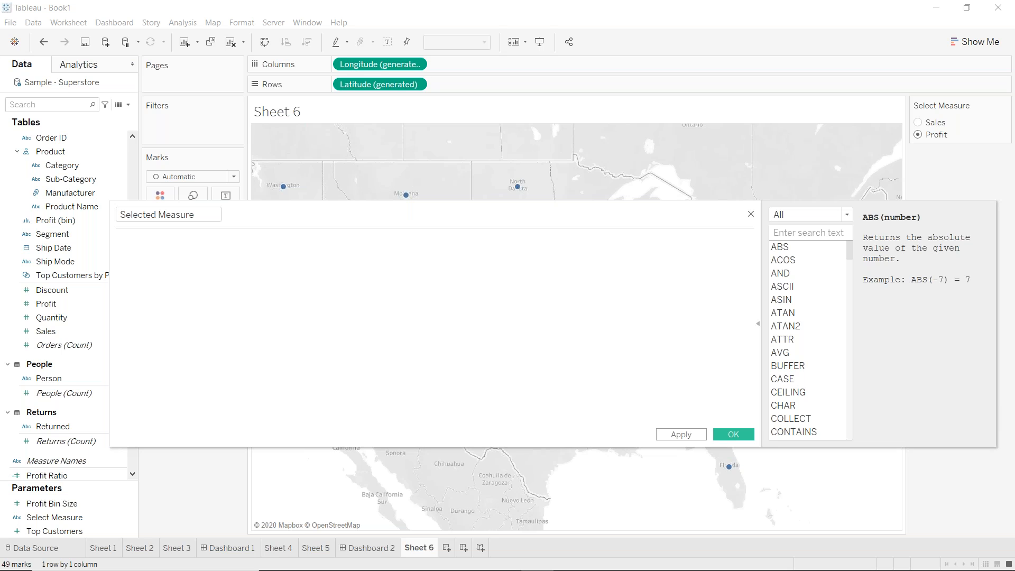
- Write the formula IF [Select Measure]='Sales' THEN [Sales] ELSE 'Profit' END, with ELSE and END on separate lines
{"action": "type", "text": "IF sel"}
{"action": "key", "text": "Return"}
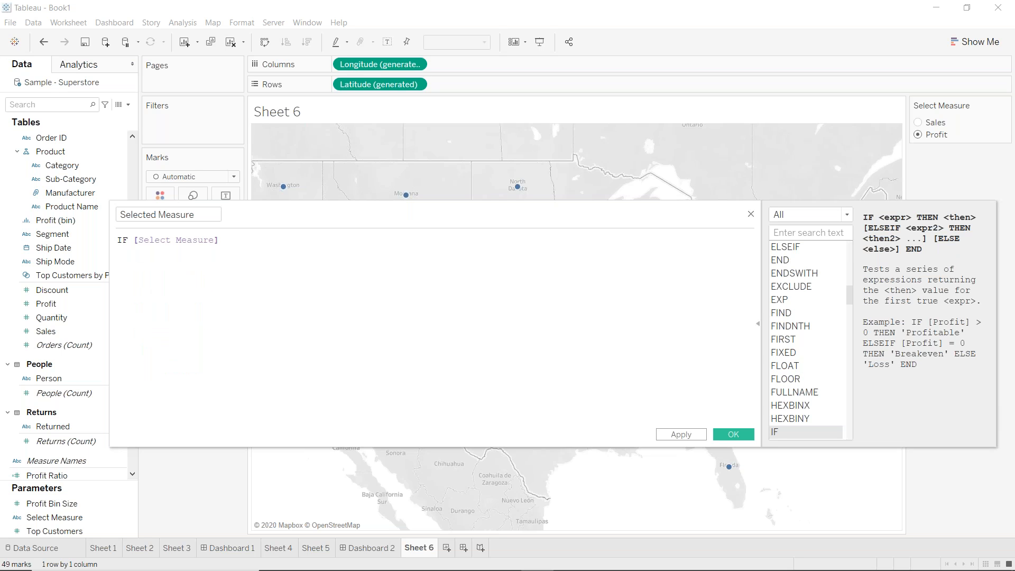
{"action": "type", "text": "='Sales' the"}
{"action": "key", "text": "Return"}
{"action": "type", "text": "s"}
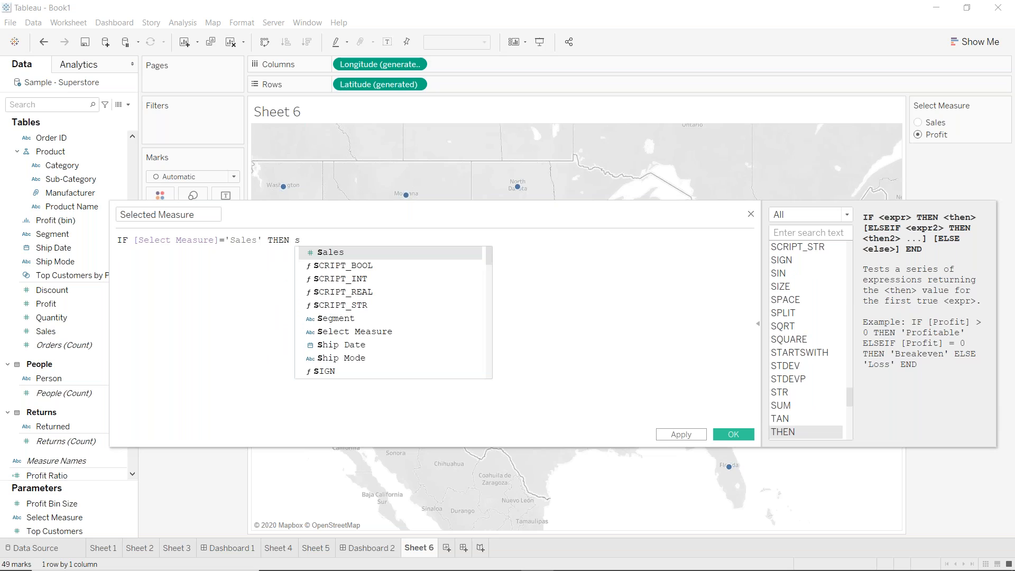
{"action": "key", "text": "Return"}
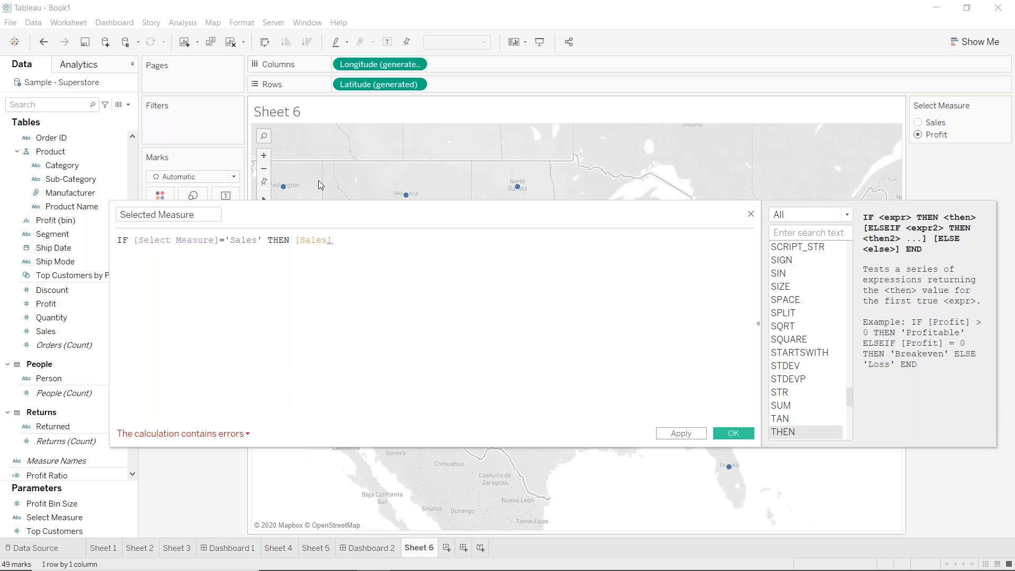
{"action": "key", "text": "Return"}
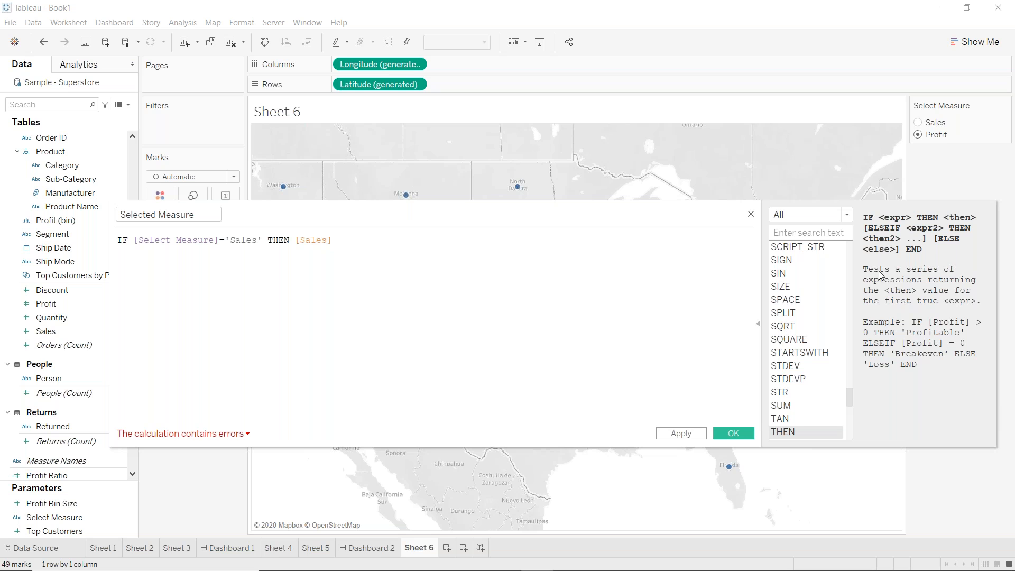
{"action": "type", "text": "ELSE 'Profit'"}
{"action": "key", "text": "Return"}
{"action": "type", "text": "end"}
{"action": "key", "text": "Return"}
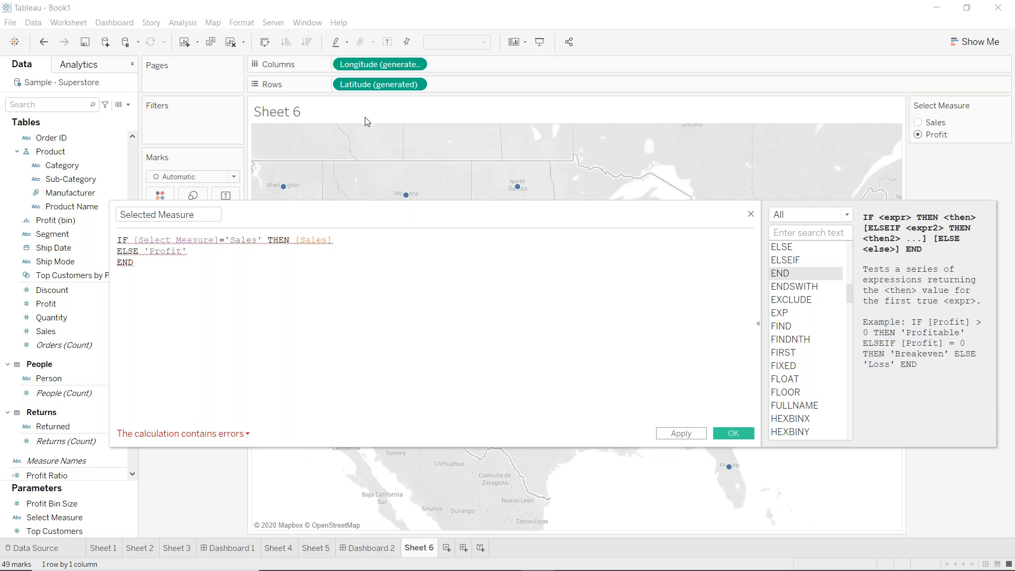
- Replace the 'Profit' text in the ELSE branch with the [Profit] field and save the calculated field
{"action": "double_click", "coordinate": [162, 251]}
{"action": "key", "text": "BackSpace"}
{"action": "key", "text": "BackSpace"}
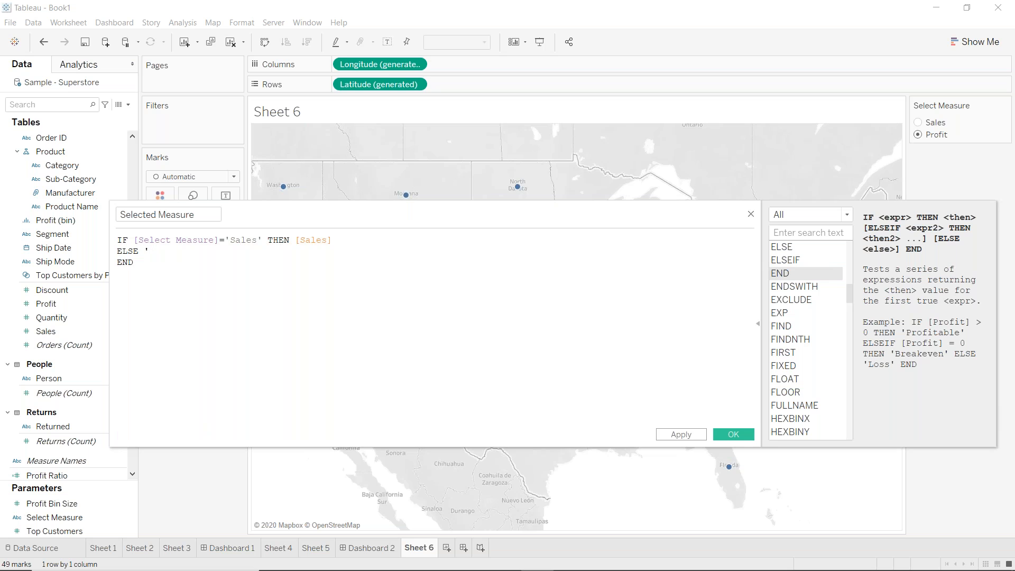
{"action": "type", "text": "pr"}
{"action": "key", "text": "Down"}
{"action": "key", "text": "Down"}
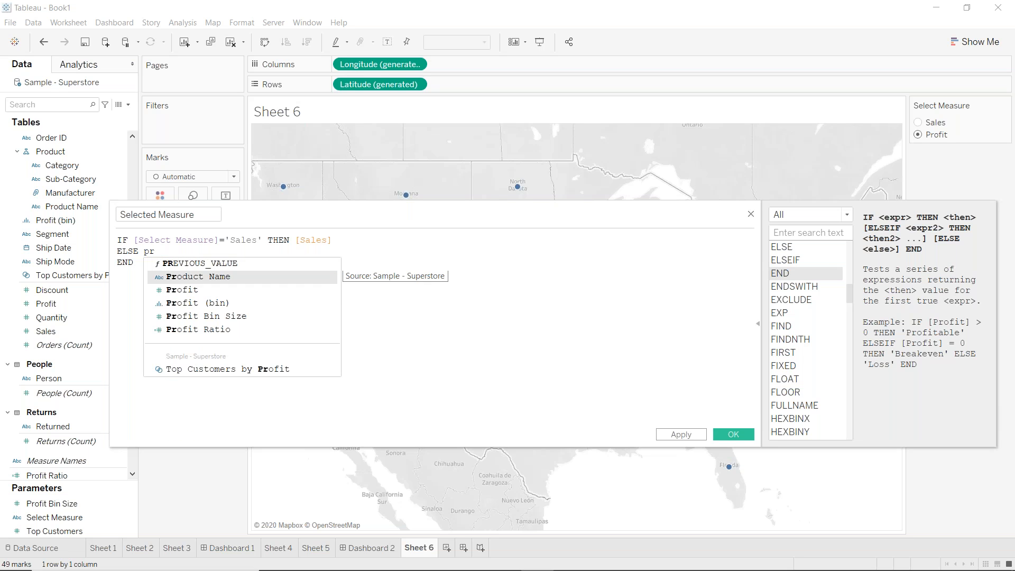
{"action": "key", "text": "Return"}
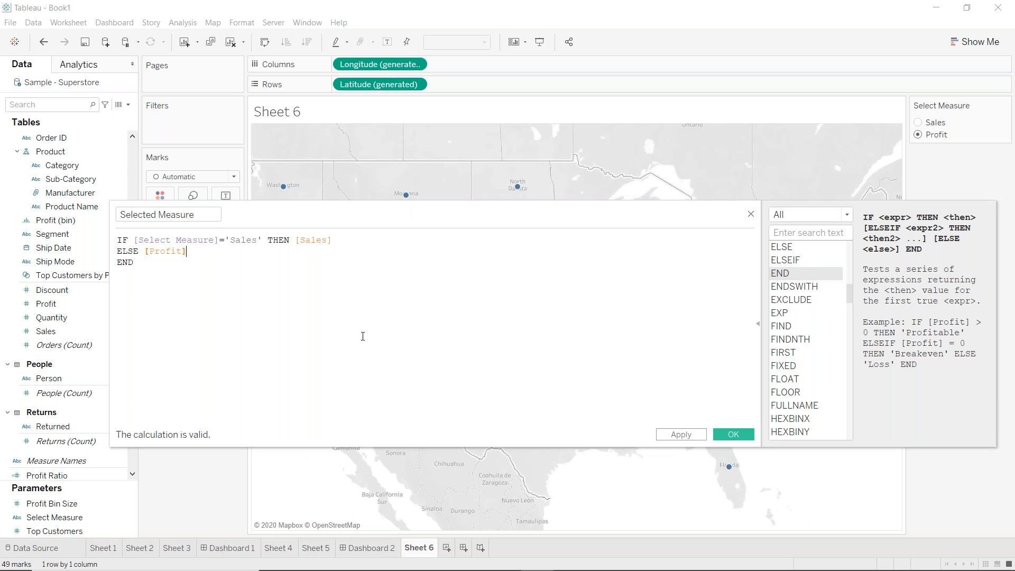
{"action": "left_click", "coordinate": [725, 435]}
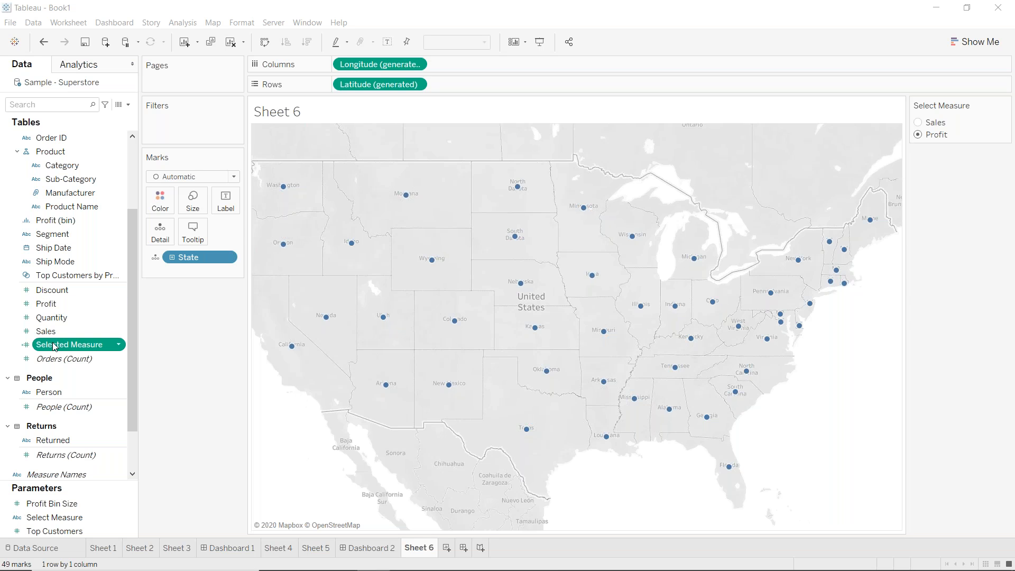
- Color the State map by Selected Measure and test the parameter with Sales, then Profit
{"action": "left_click_drag", "start_coordinate": [55, 346], "coordinate": [161, 203]}
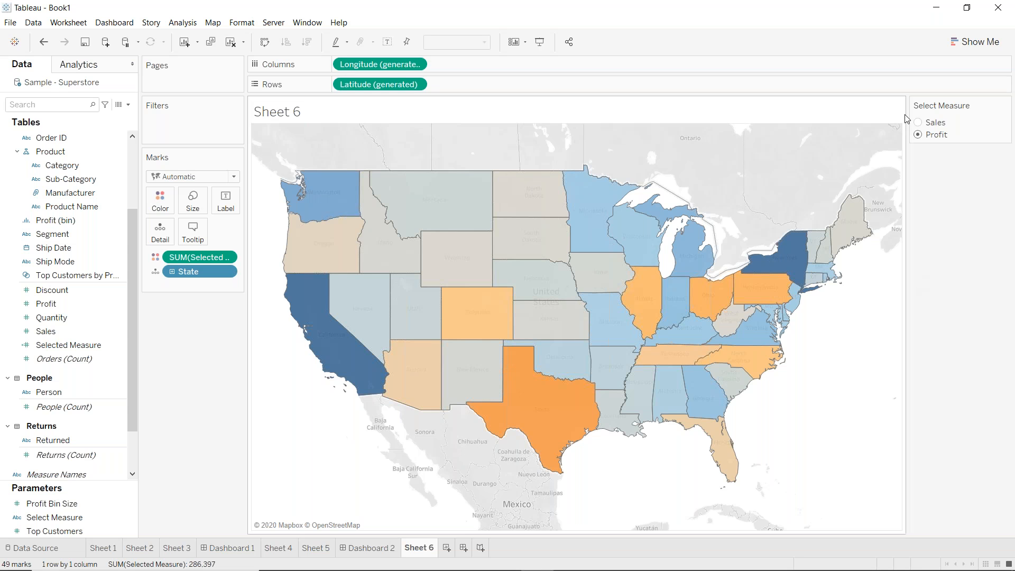
{"action": "left_click", "coordinate": [918, 123]}
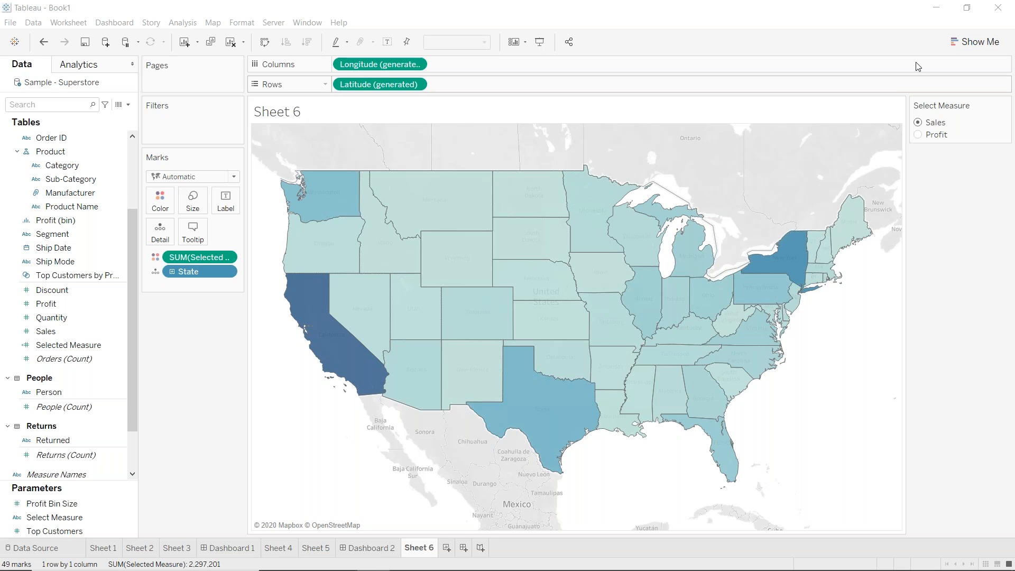
{"action": "left_click", "coordinate": [919, 135]}
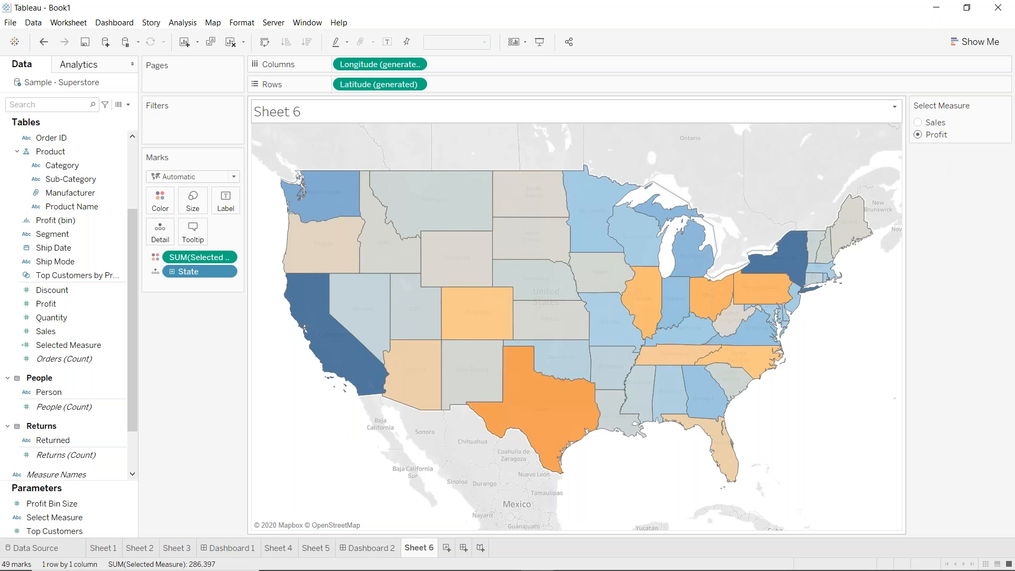
- Check the map's values by temporarily labelling the states with Profit, and remove the label
{"action": "mouse_move", "coordinate": [339, 344]}
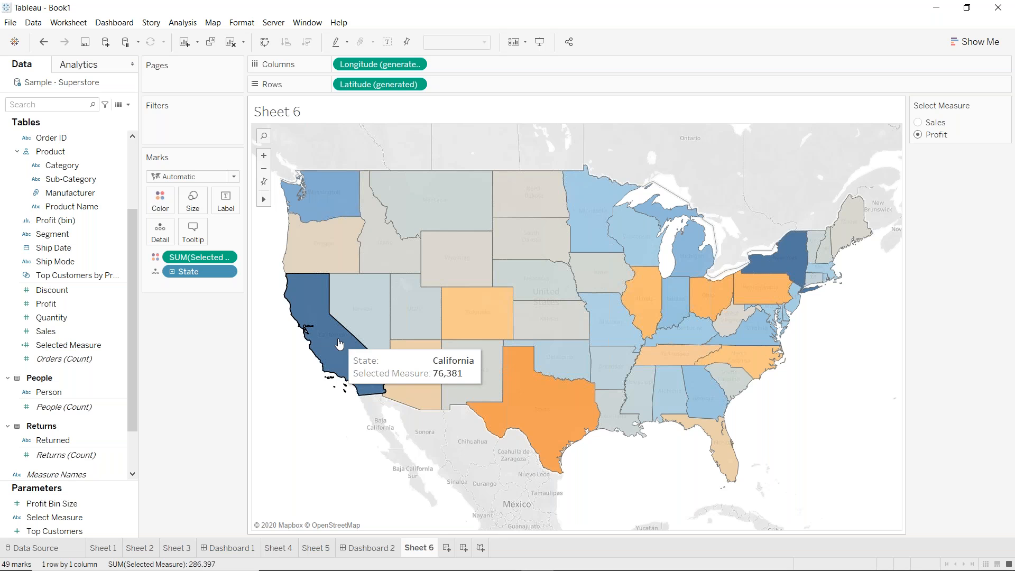
{"action": "left_click_drag", "start_coordinate": [54, 312], "coordinate": [225, 203]}
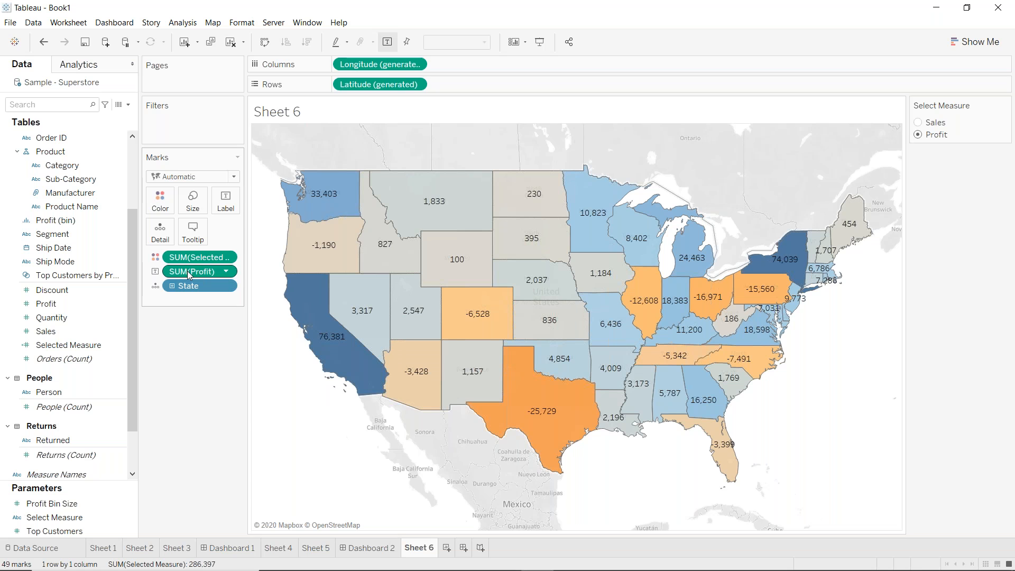
{"action": "left_click_drag", "start_coordinate": [187, 270], "coordinate": [190, 360]}
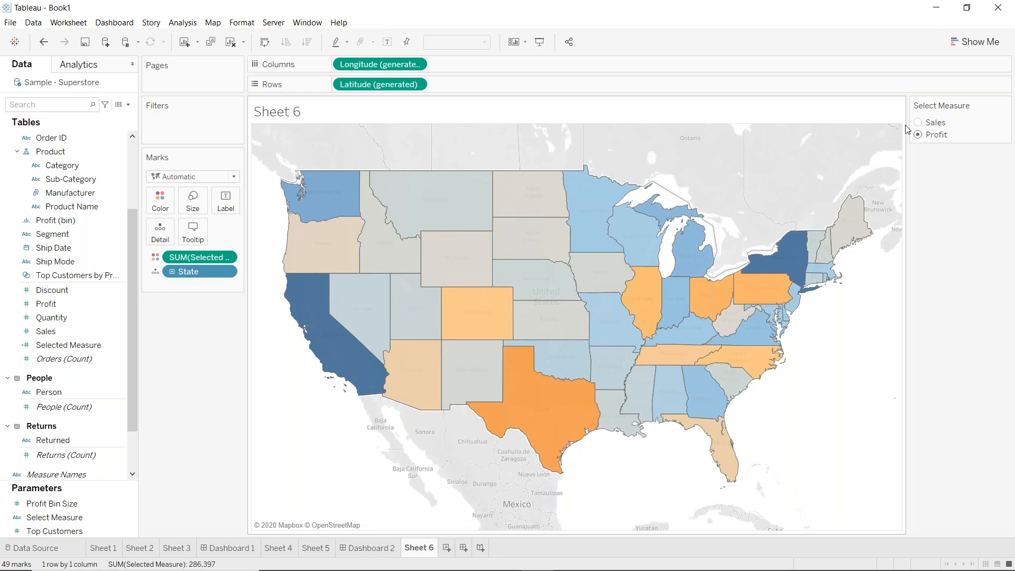
- Switch the Select Measure parameter to Sales, check the map with a temporary Sales label, and remove the label
{"action": "left_click", "coordinate": [920, 124]}
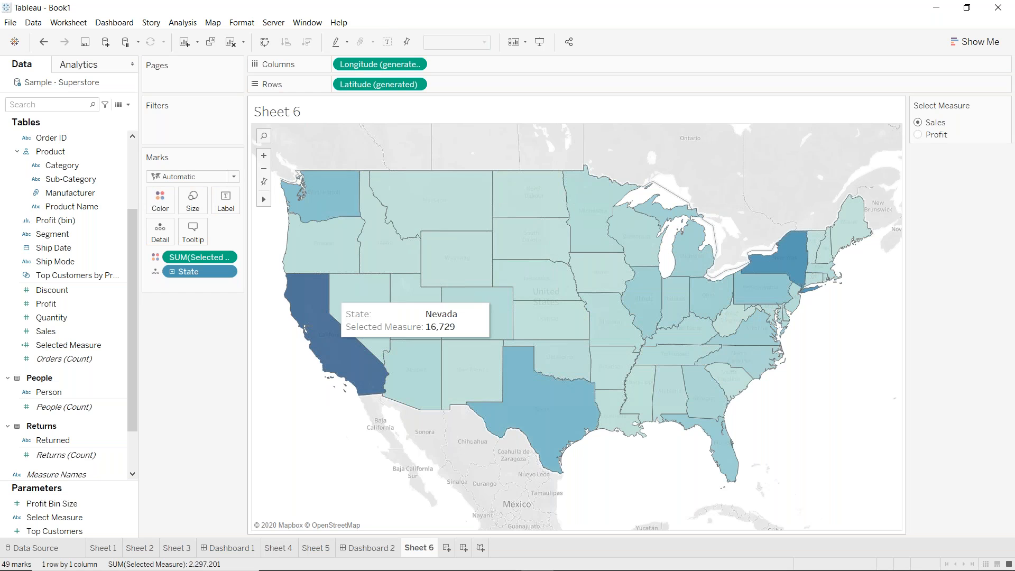
{"action": "left_click_drag", "start_coordinate": [47, 331], "coordinate": [229, 202]}
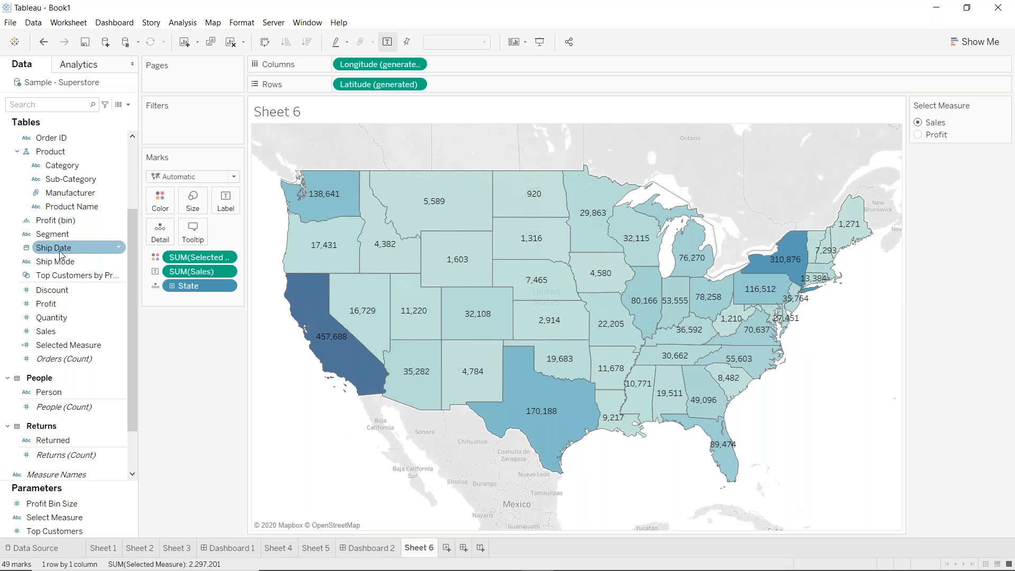
{"action": "left_click_drag", "start_coordinate": [192, 271], "coordinate": [202, 336]}
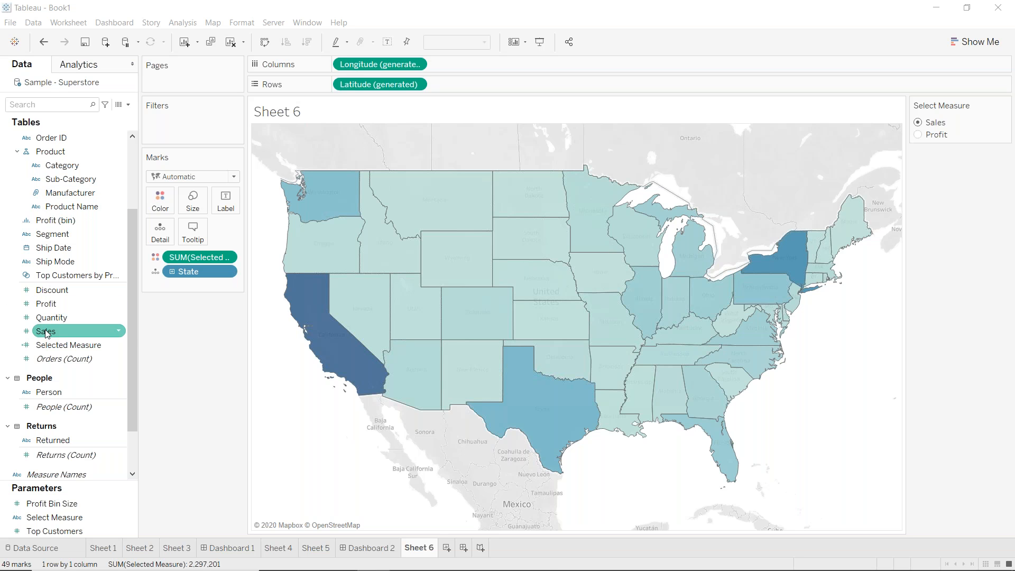
- Label the states with Selected Measure and check the map by switching Select Measure to Profit and back to Sales
{"action": "left_click_drag", "start_coordinate": [46, 330], "coordinate": [230, 205]}
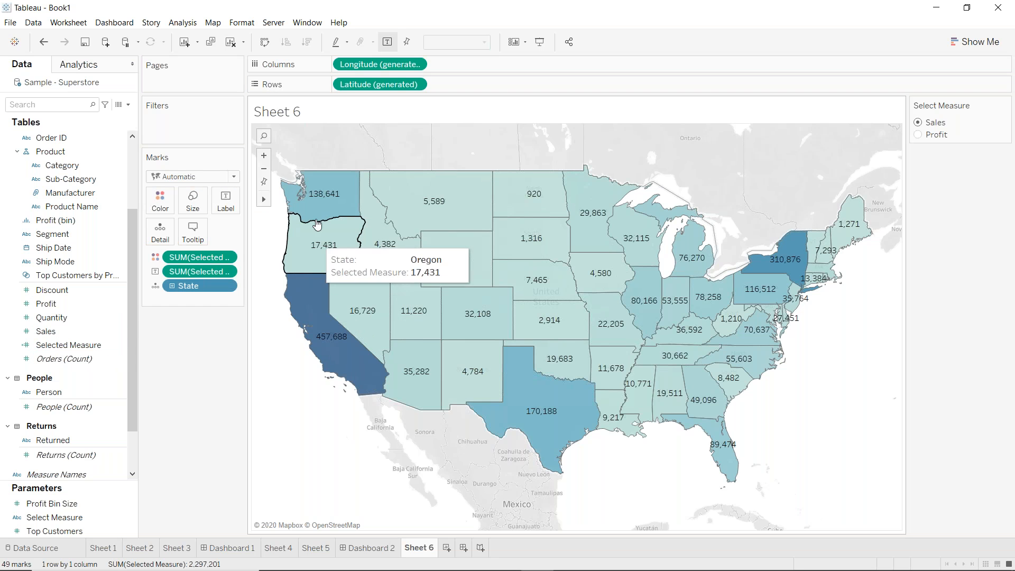
{"action": "left_click", "coordinate": [919, 135]}
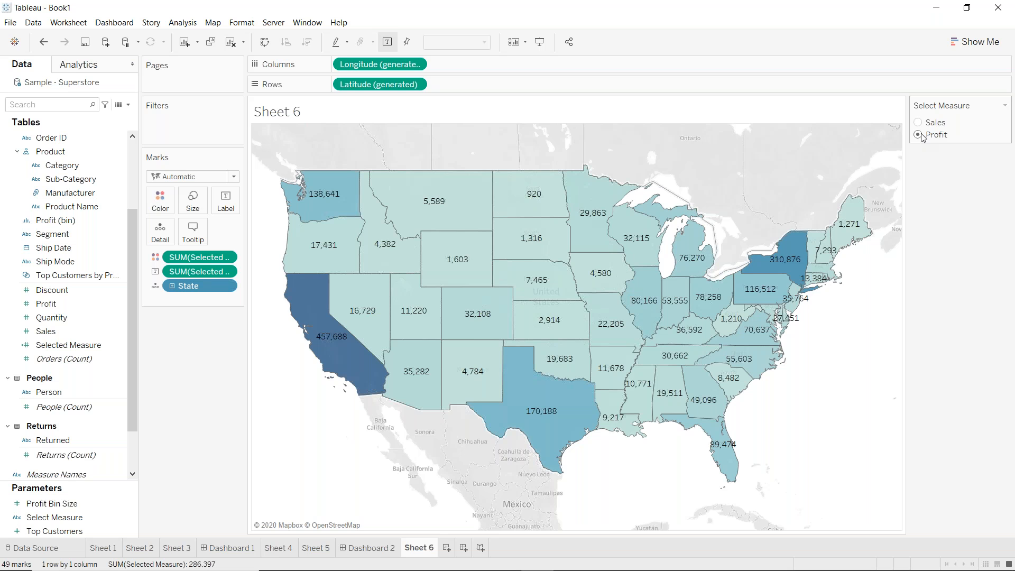
{"action": "left_click", "coordinate": [919, 122]}
{"action": "mouse_move", "coordinate": [363, 317]}
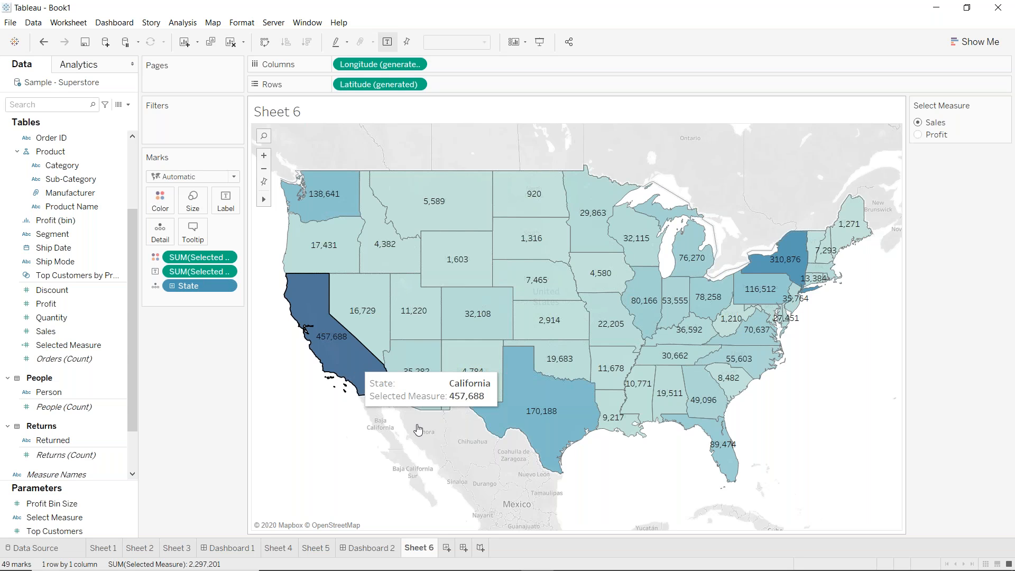
{"action": "mouse_move", "coordinate": [656, 316]}
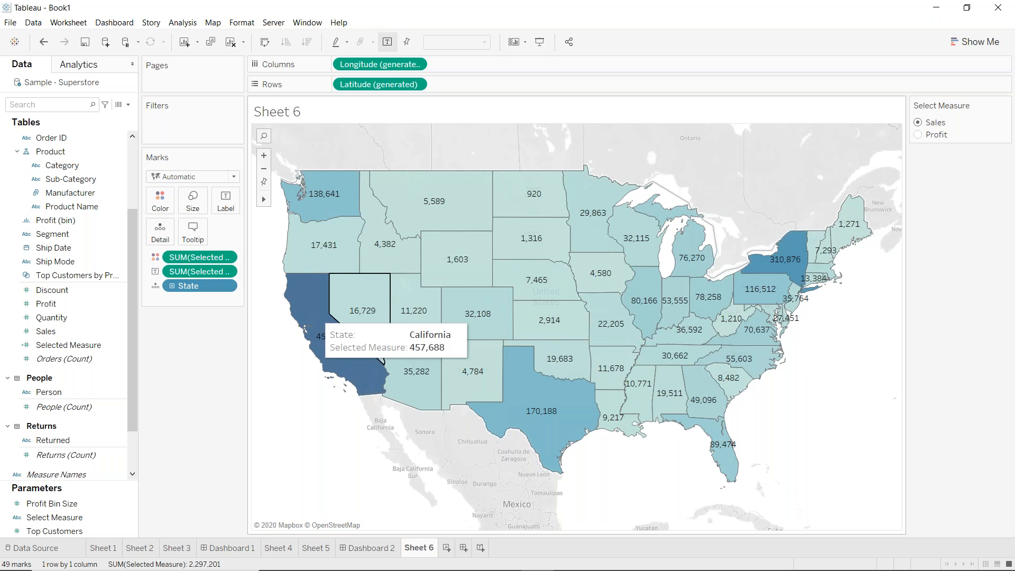
- Delete the static 'Selected Measure' caption from the second line of the map's tooltip text
{"action": "left_click", "coordinate": [192, 233]}
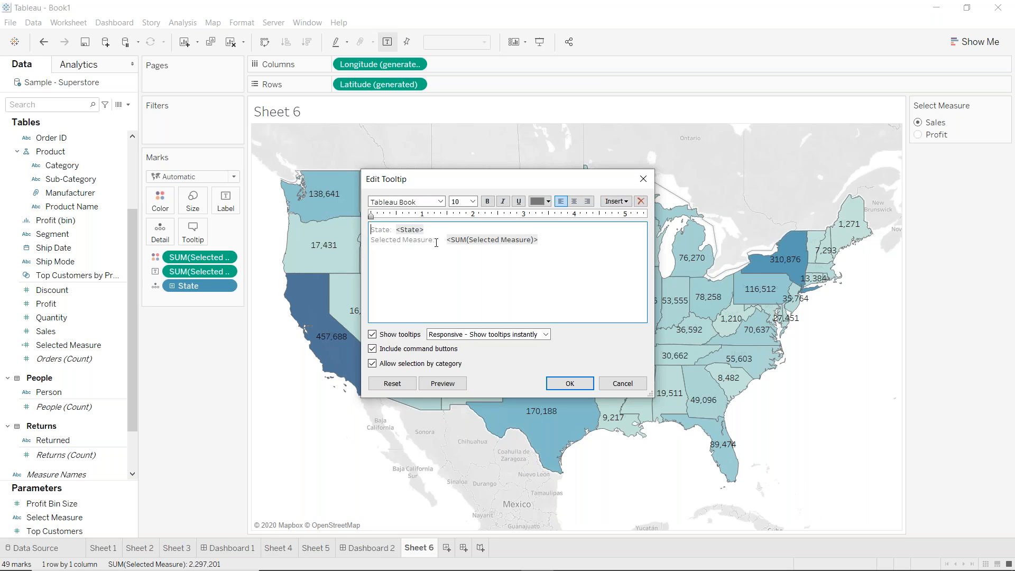
{"action": "left_click_drag", "start_coordinate": [432, 240], "coordinate": [371, 240]}
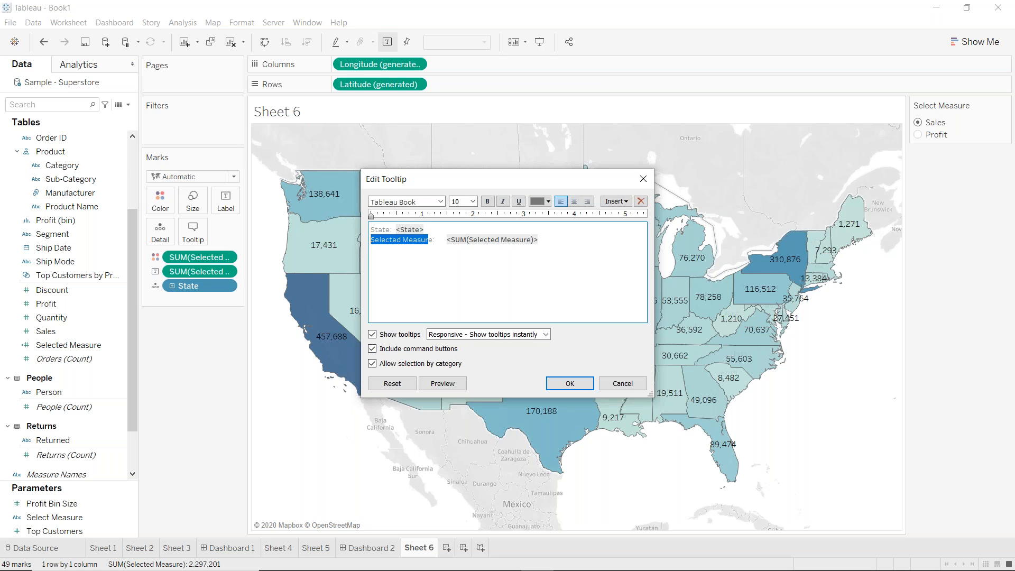
{"action": "left_click", "coordinate": [538, 240]}
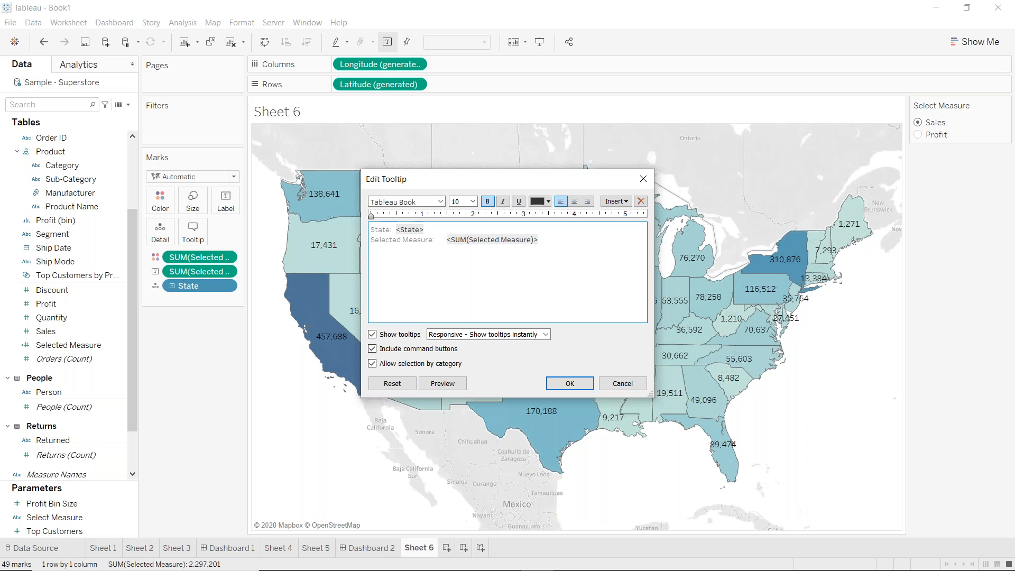
{"action": "left_click", "coordinate": [429, 240]}
{"action": "key", "text": "BackSpace"}
{"action": "key", "text": "BackSpace"}
{"action": "key", "text": "BackSpace"}
{"action": "key", "text": "BackSpace"}
{"action": "key", "text": "BackSpace"}
{"action": "key", "text": "BackSpace"}
{"action": "key", "text": "BackSpace"}
{"action": "key", "text": "BackSpace"}
{"action": "key", "text": "BackSpace"}
{"action": "key", "text": "BackSpace"}
{"action": "key", "text": "BackSpace"}
{"action": "key", "text": "BackSpace"}
{"action": "key", "text": "BackSpace"}
{"action": "key", "text": "BackSpace"}
{"action": "key", "text": "BackSpace"}
{"action": "key", "text": "BackSpace"}
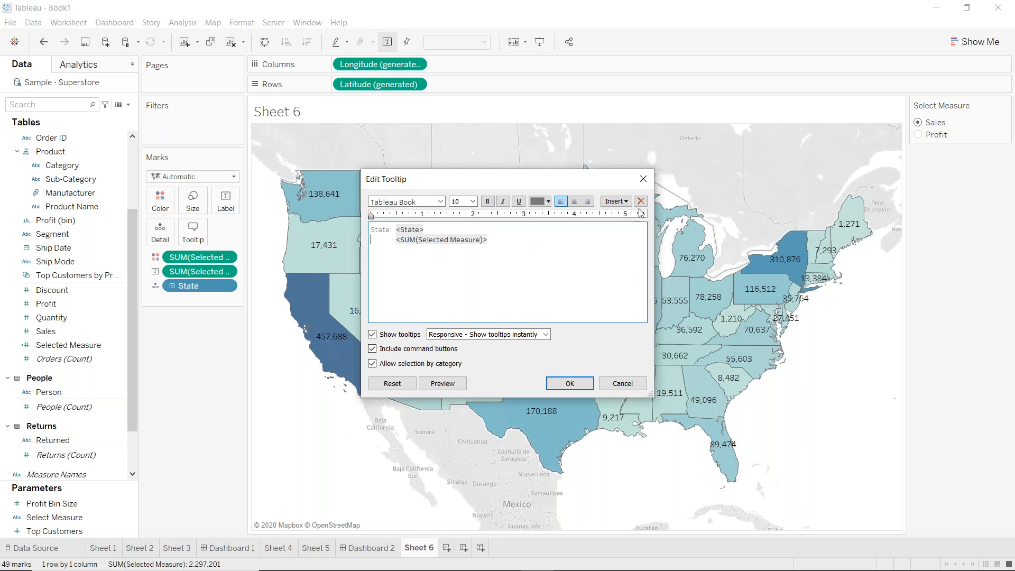
- Insert the Select Measure parameter as the caption before the measure value and save the tooltip
{"action": "left_click", "coordinate": [616, 201]}
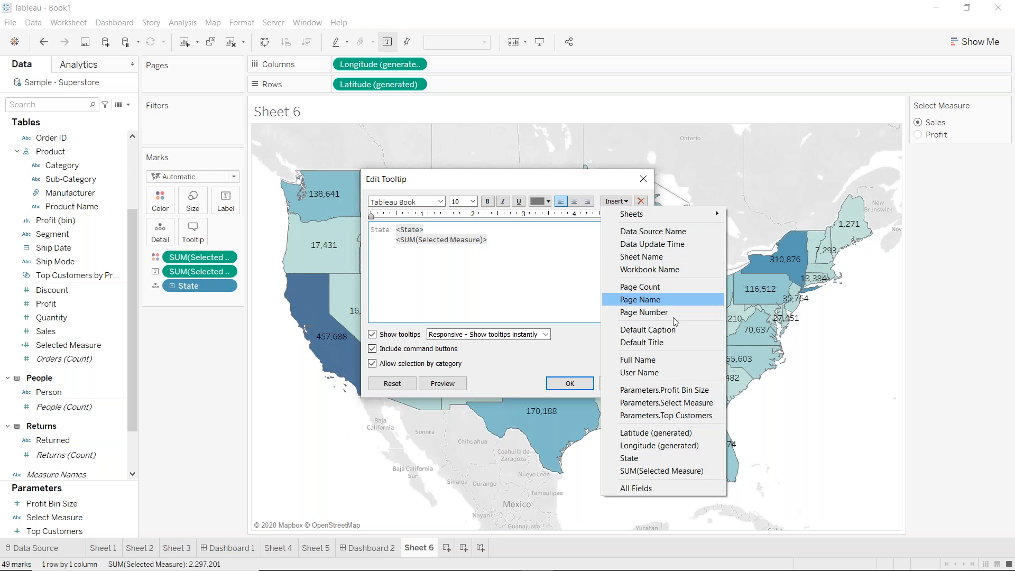
{"action": "left_click", "coordinate": [671, 404]}
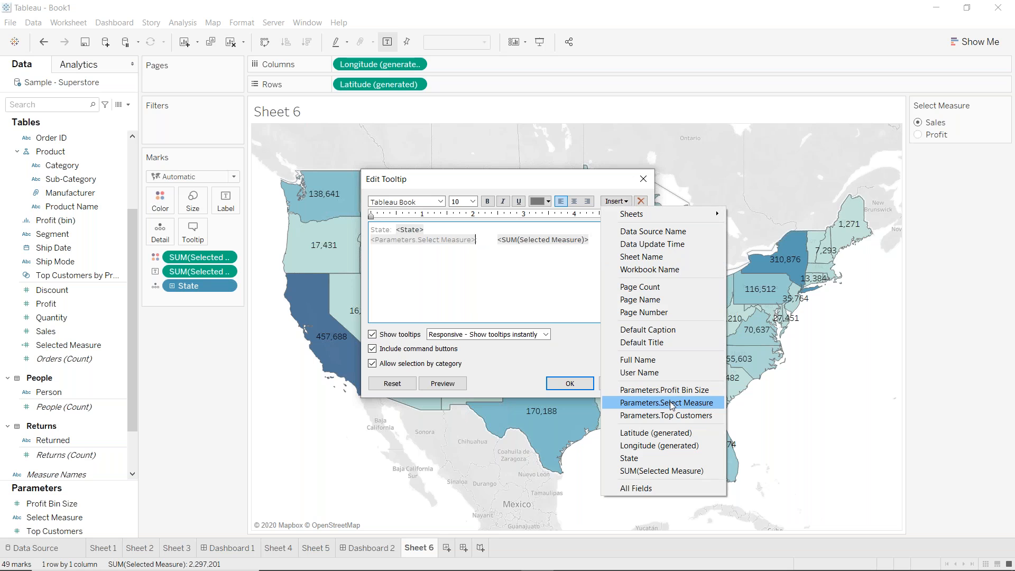
{"action": "left_click", "coordinate": [570, 384]}
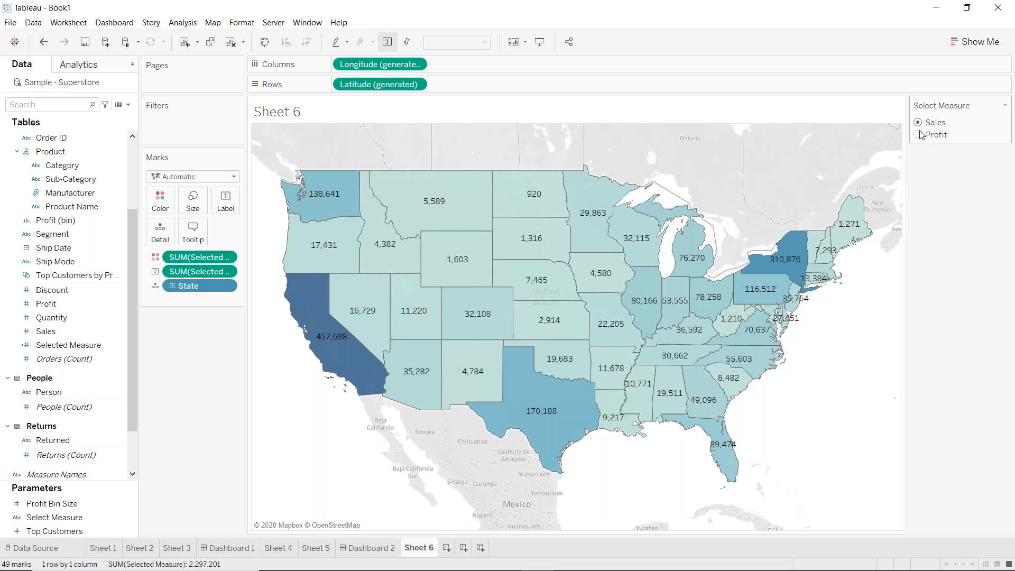
- Switch the Select Measure parameter to Profit and check the map
{"action": "mouse_move", "coordinate": [566, 299]}
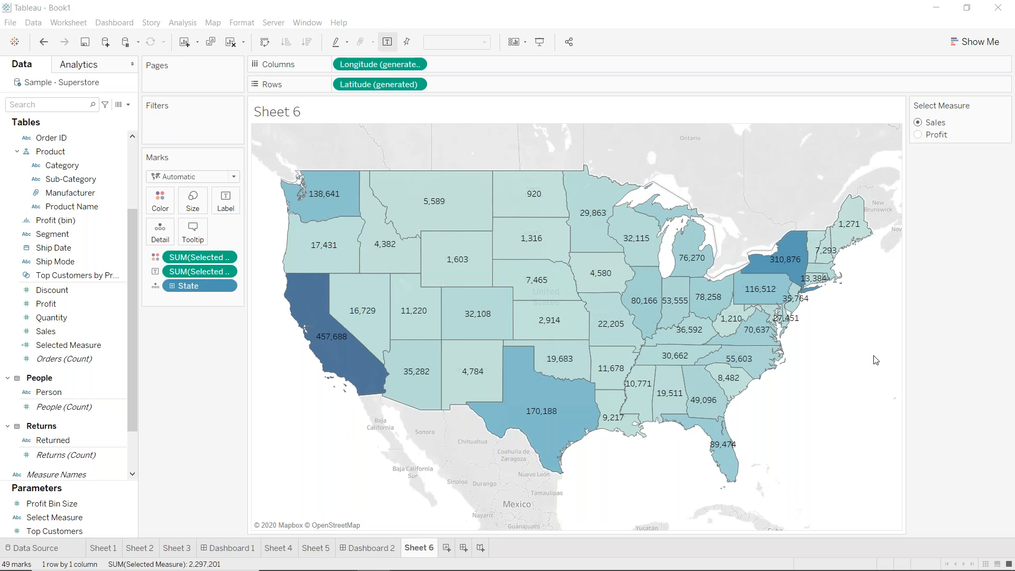
{"action": "left_click", "coordinate": [919, 135]}
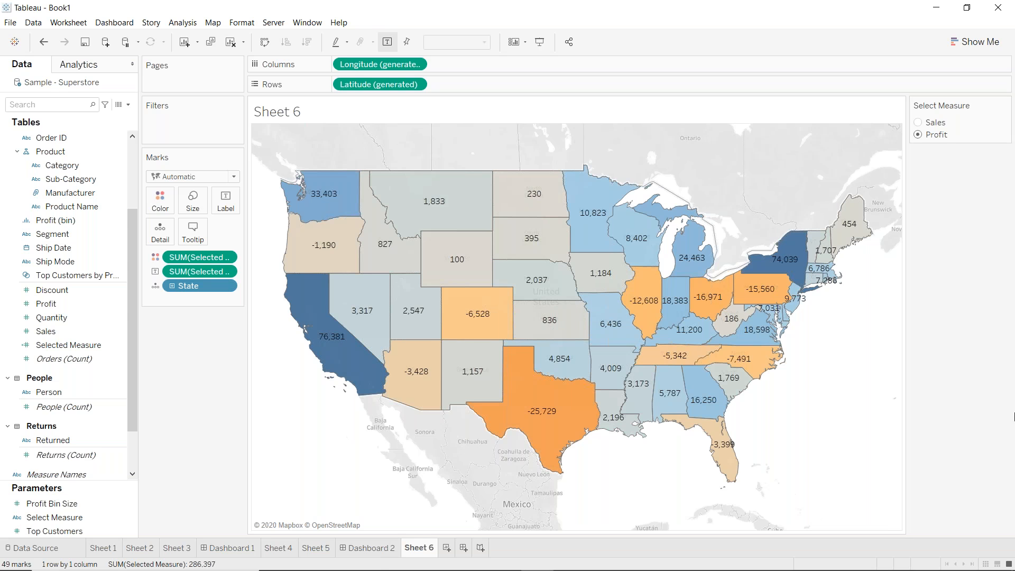
{"action": "left_click", "coordinate": [1014, 417]}
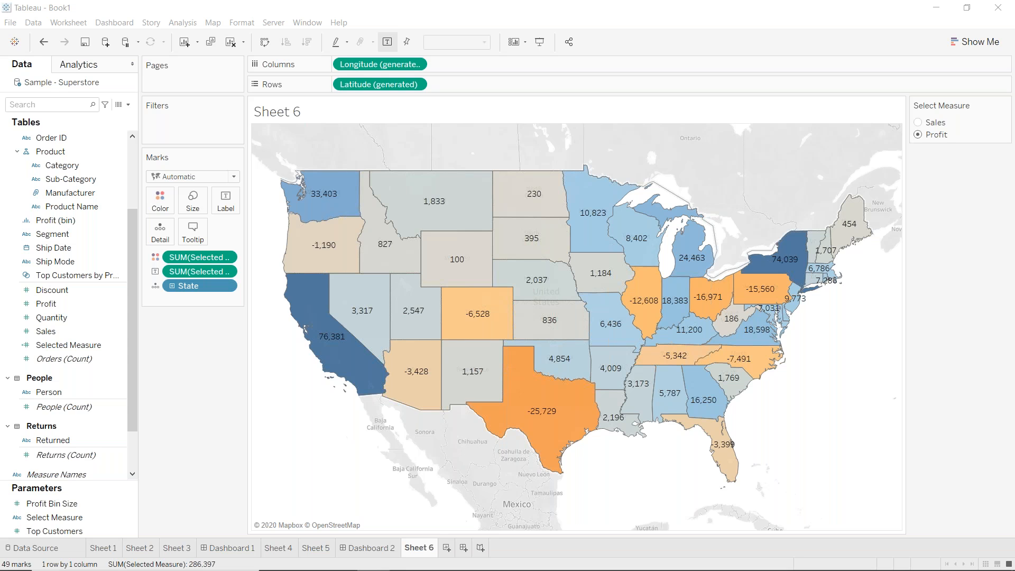
- Build a bar chart of Sales by Category on a new worksheet, with Category in columns and Sales in rows
{"action": "left_click", "coordinate": [448, 547]}
{"action": "left_click_drag", "start_coordinate": [69, 168], "coordinate": [381, 64]}
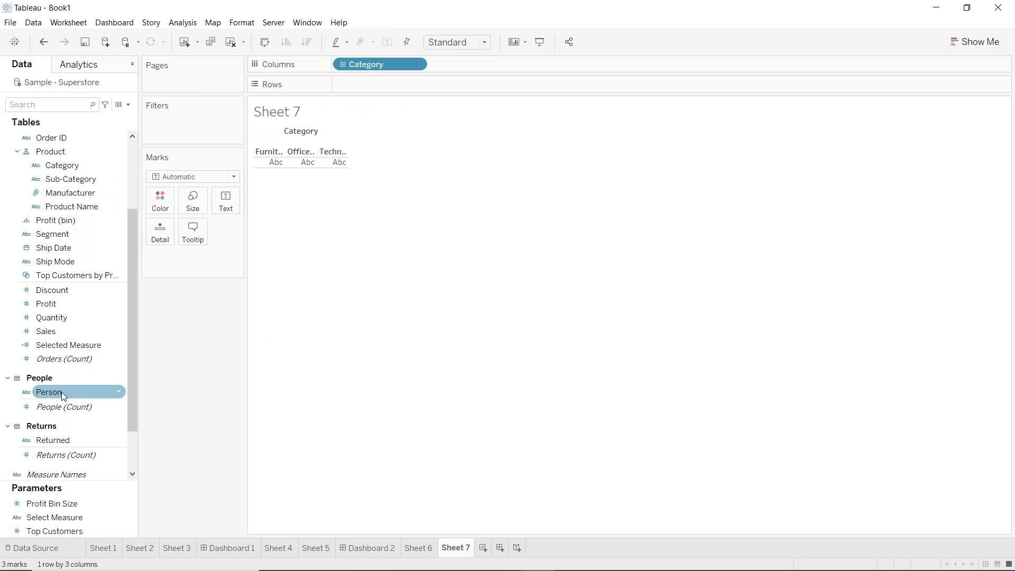
{"action": "left_click_drag", "start_coordinate": [53, 331], "coordinate": [365, 85]}
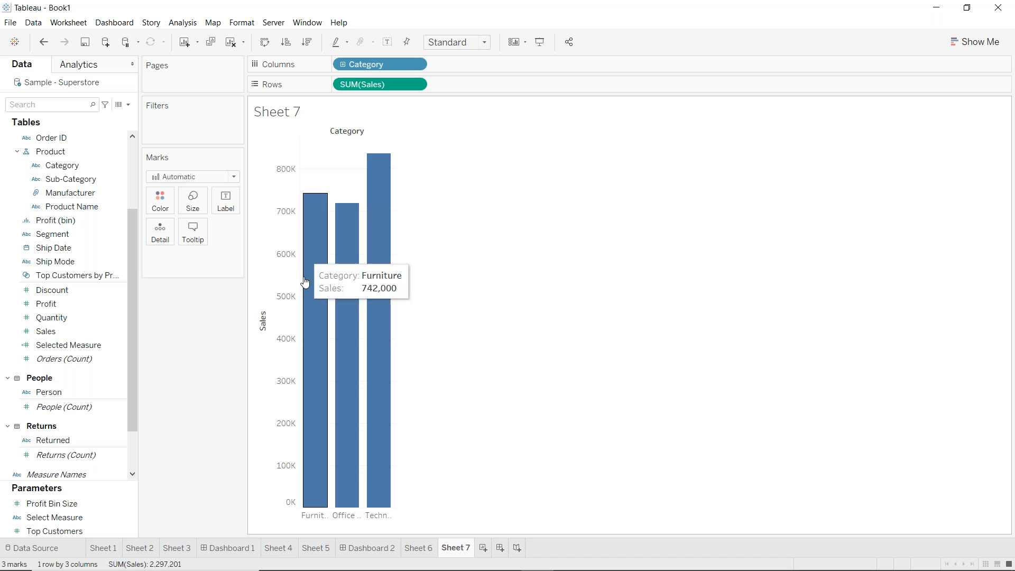
{"action": "mouse_move", "coordinate": [345, 324]}
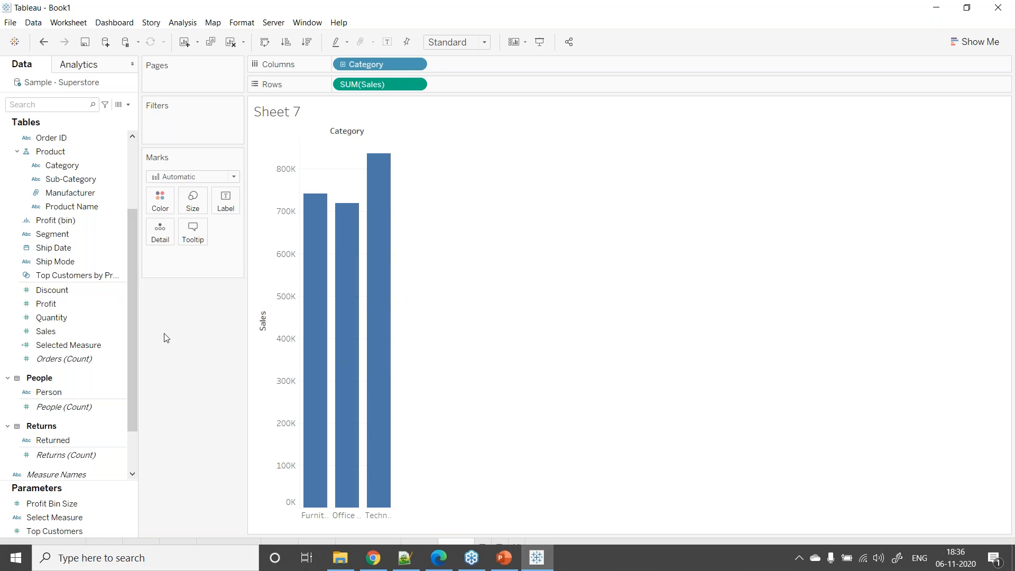
{"action": "left_click", "coordinate": [133, 107]}
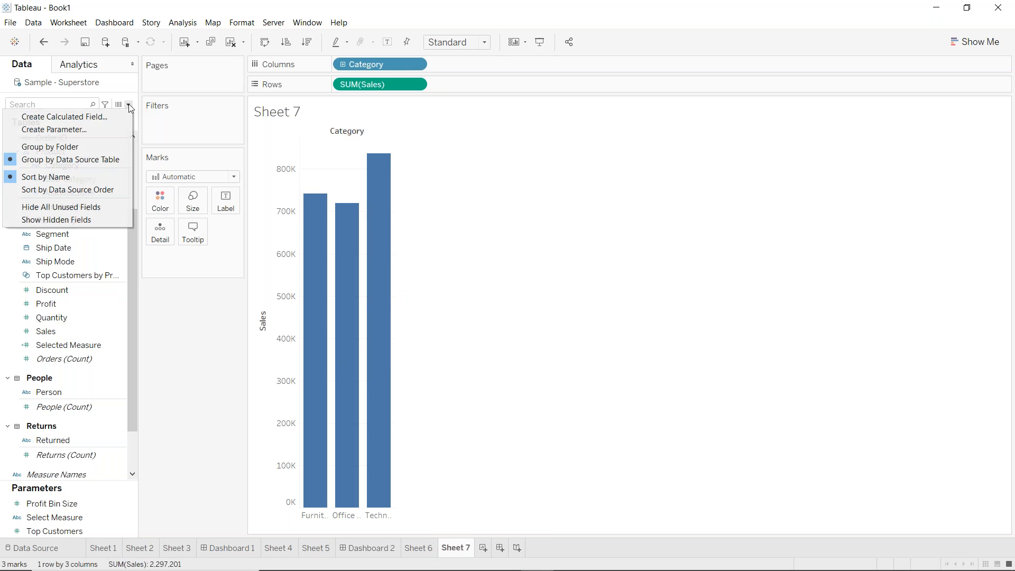
{"action": "left_click", "coordinate": [103, 110]}
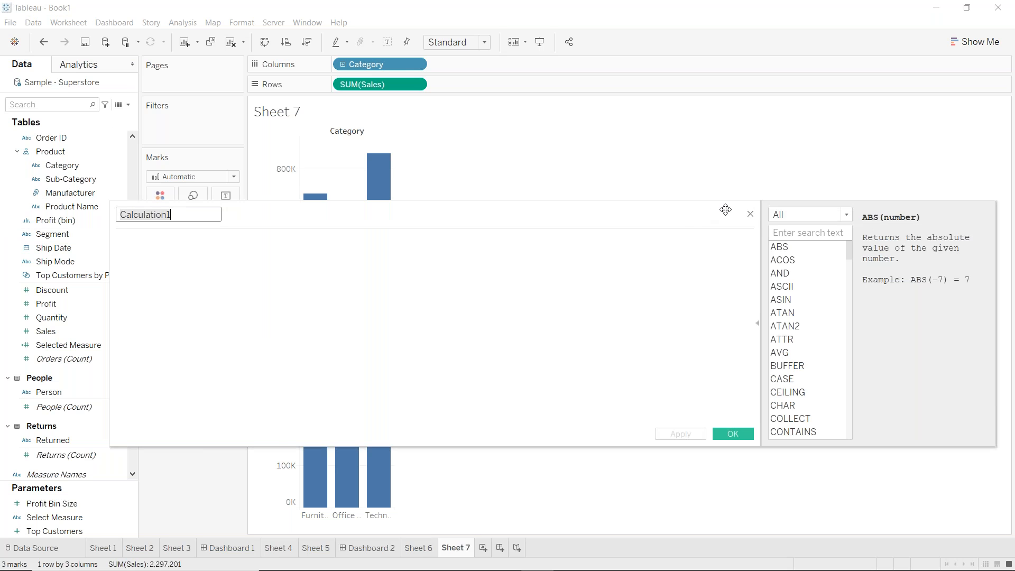
{"action": "left_click", "coordinate": [750, 214]}
- Start a new parameter with the String data type and a list of allowable values
{"action": "left_click", "coordinate": [127, 105]}
{"action": "left_click", "coordinate": [93, 127]}
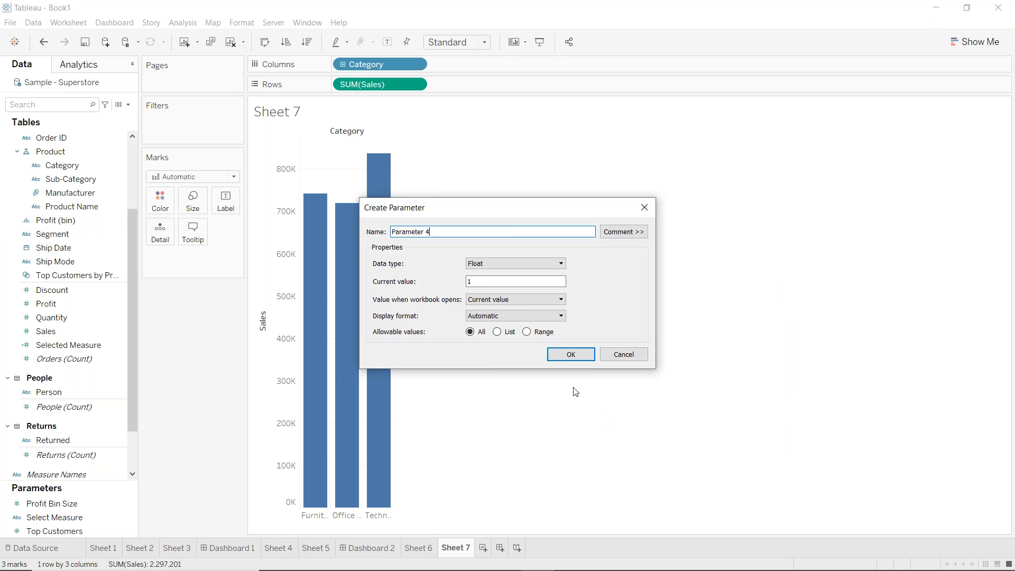
{"action": "left_click", "coordinate": [497, 332]}
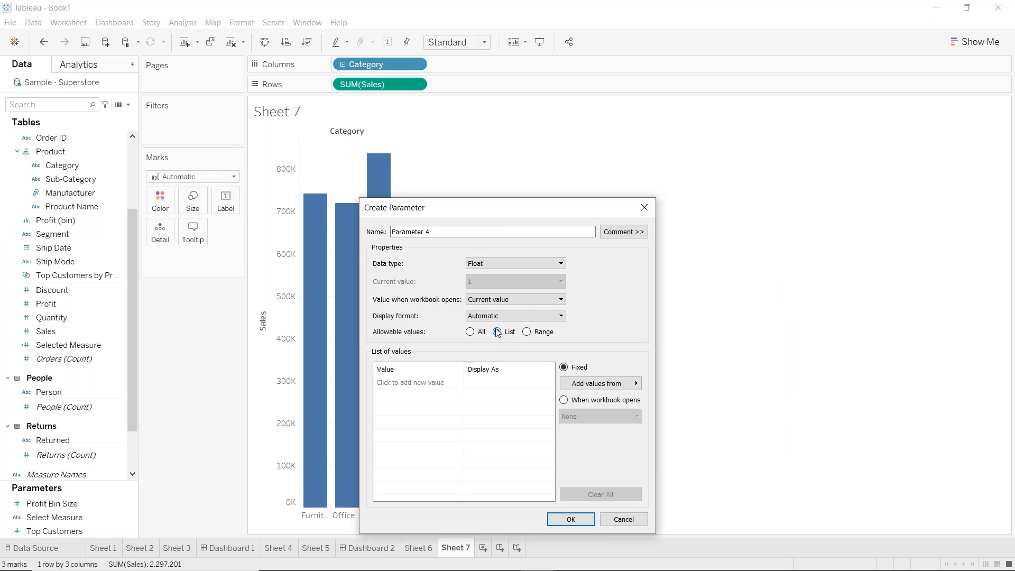
{"action": "left_click", "coordinate": [487, 260]}
{"action": "left_click", "coordinate": [481, 289]}
- Add Category, Sub Category and State to the parameter's list of values
{"action": "left_click", "coordinate": [389, 384]}
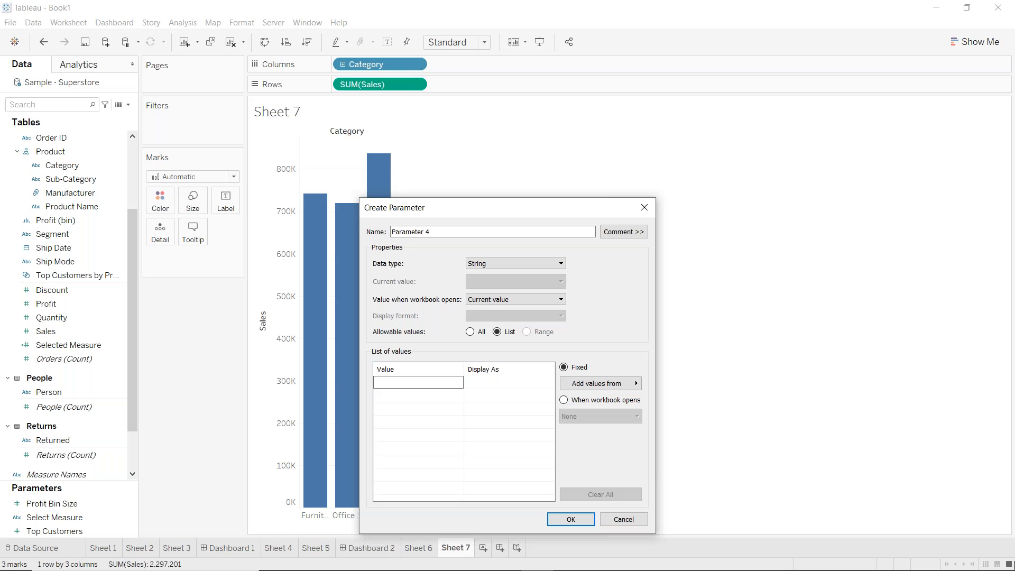
{"action": "type", "text": "Category"}
{"action": "key", "text": "Return"}
{"action": "left_click", "coordinate": [418, 395]}
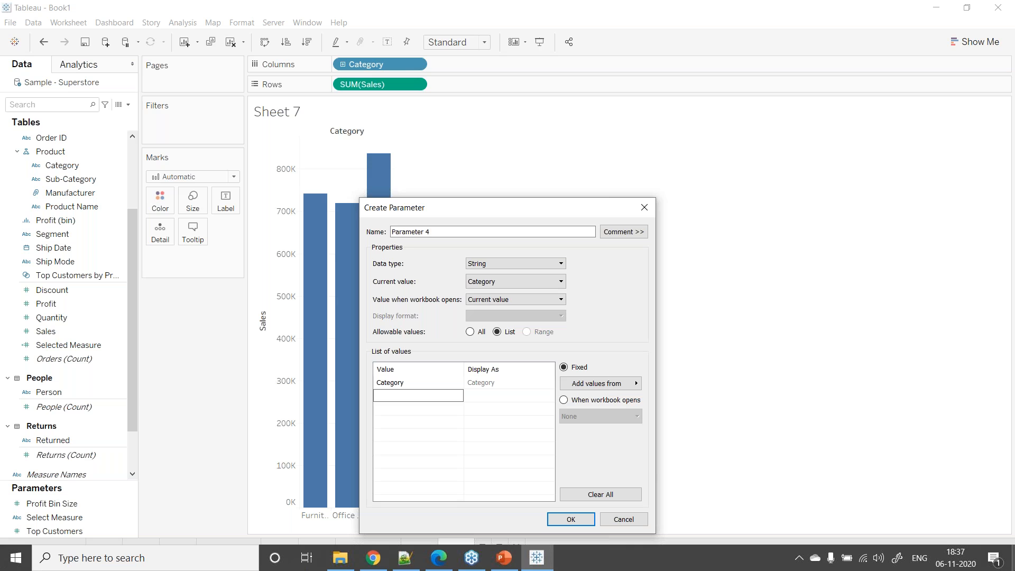
{"action": "type", "text": "Sub Category"}
{"action": "key", "text": "Return"}
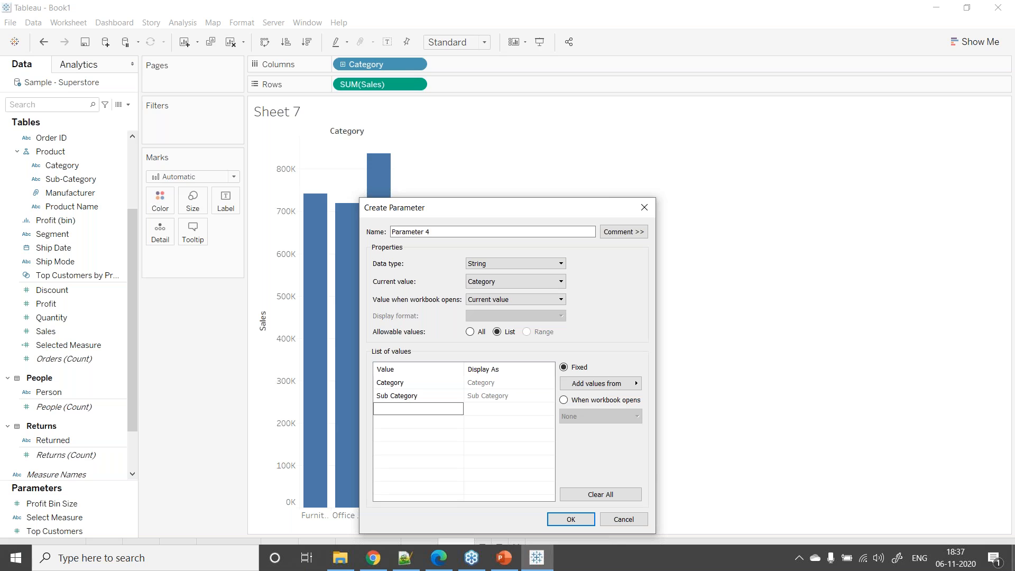
{"action": "type", "text": "State"}
{"action": "key", "text": "Return"}
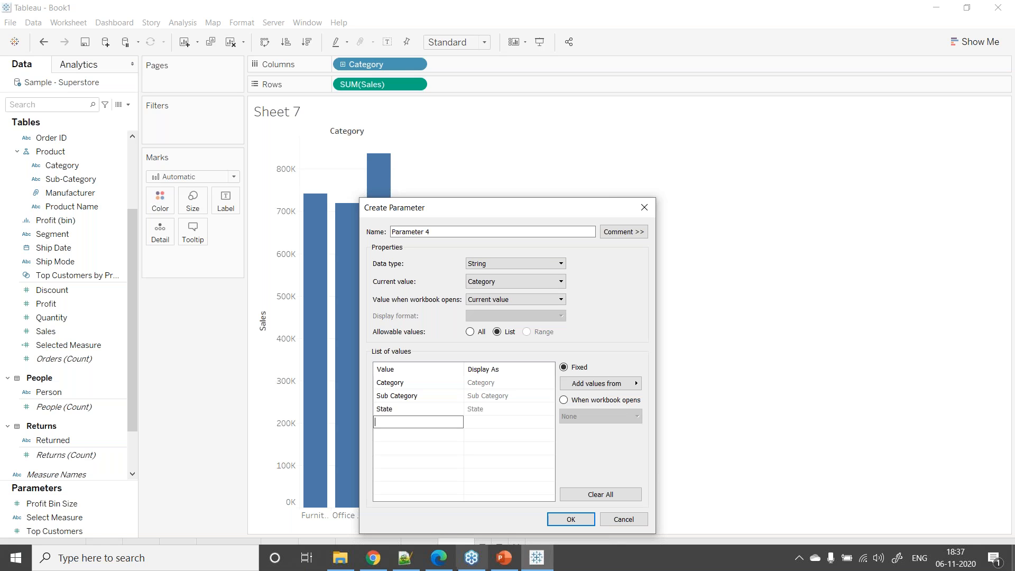
- Name the parameter 'select dim' and create it
{"action": "left_click_drag", "start_coordinate": [432, 232], "coordinate": [392, 232]}
{"action": "type", "text": "se"}
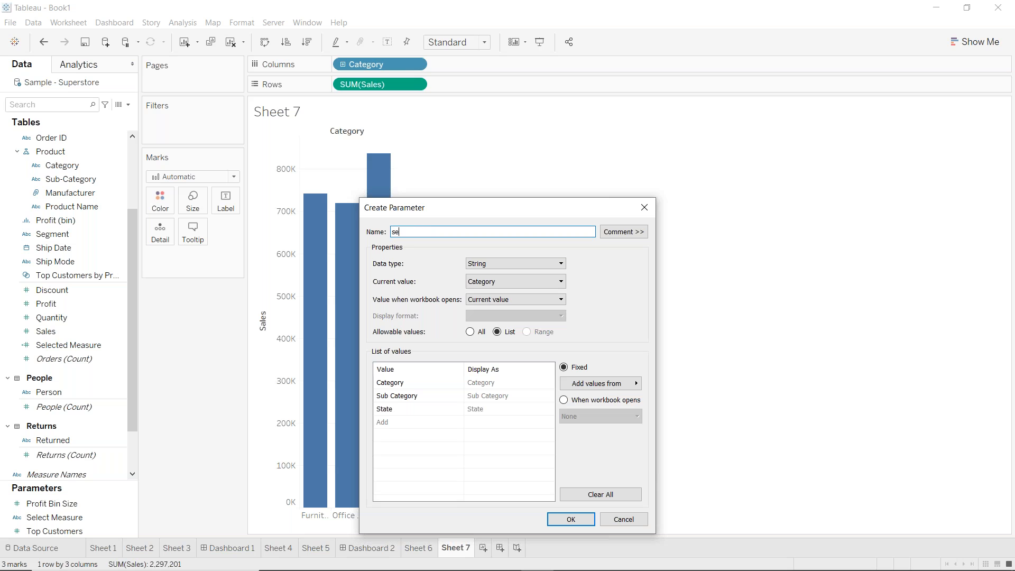
{"action": "type", "text": "lect dim"}
{"action": "key", "text": "Return"}
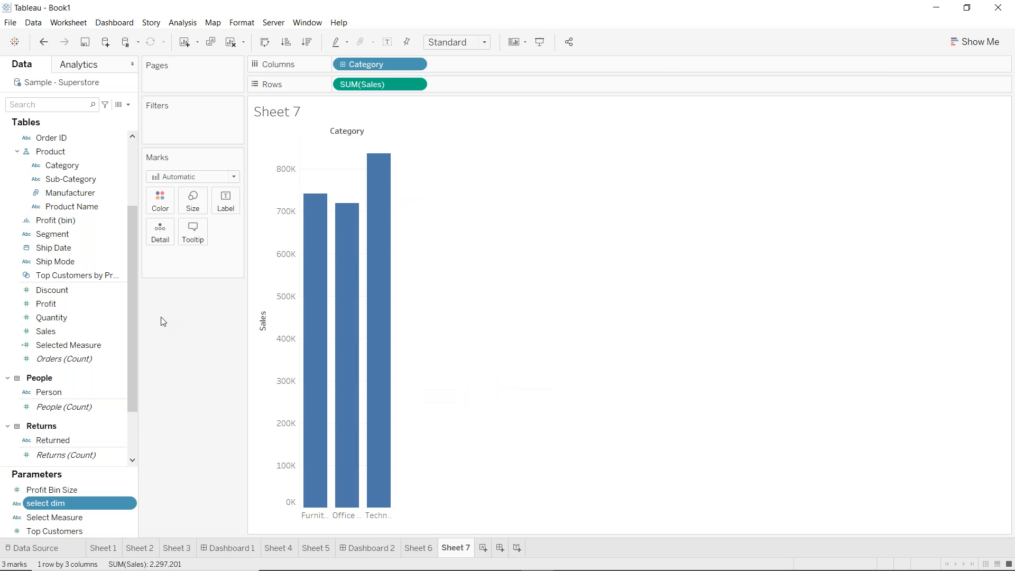
- Show the select dim parameter control as a single-value list and select State
{"action": "right_click", "coordinate": [62, 505]}
{"action": "left_click", "coordinate": [127, 316]}
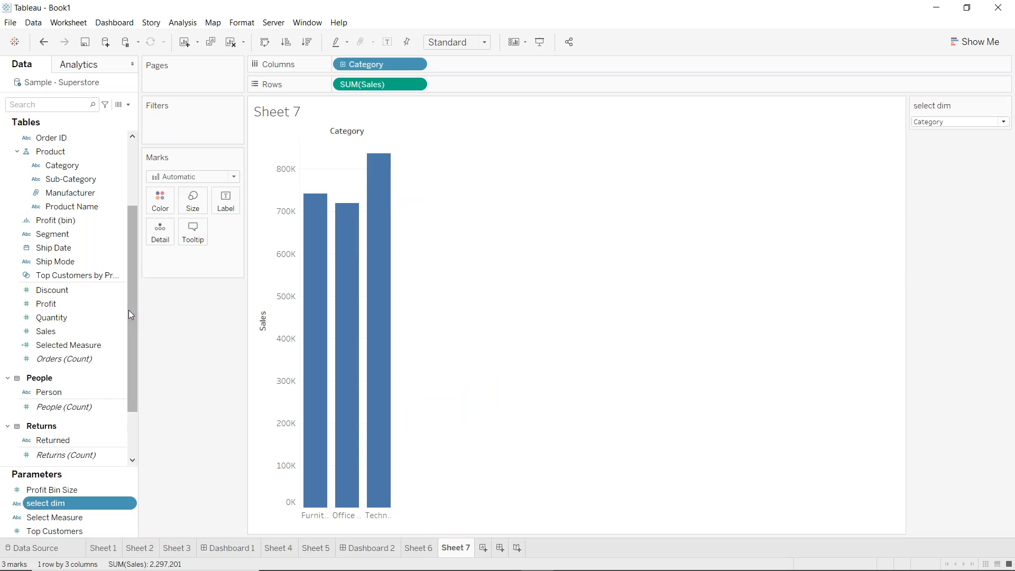
{"action": "left_click", "coordinate": [1005, 105]}
{"action": "left_click", "coordinate": [940, 174]}
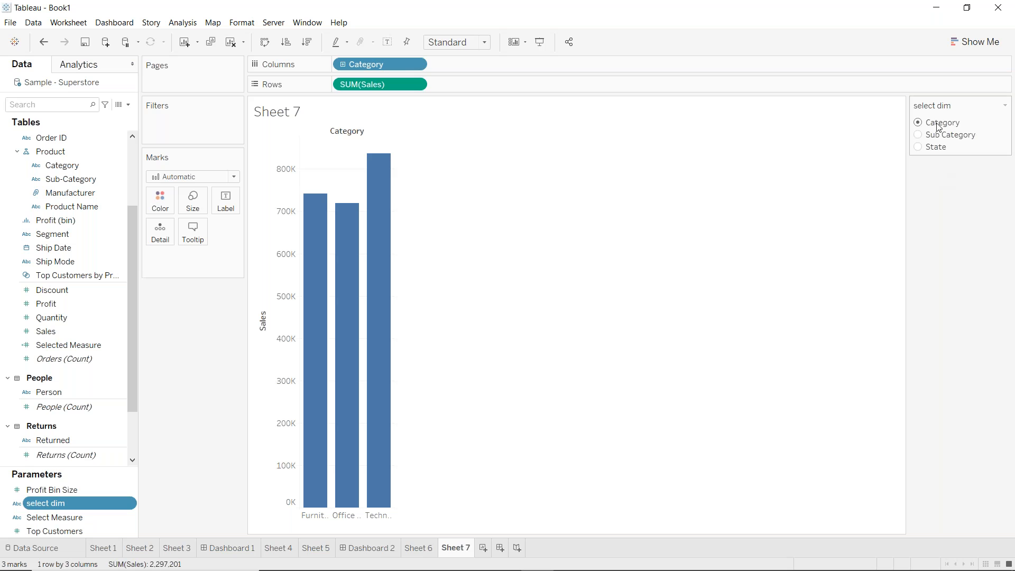
{"action": "left_click", "coordinate": [922, 148]}
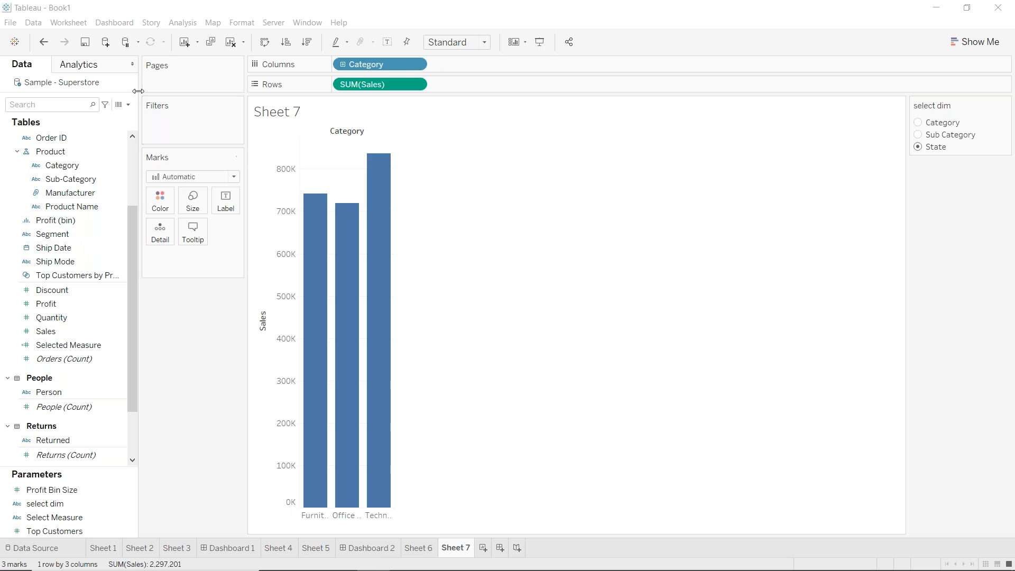
- Create a calculated field named 'selected dim'
{"action": "left_click", "coordinate": [128, 105]}
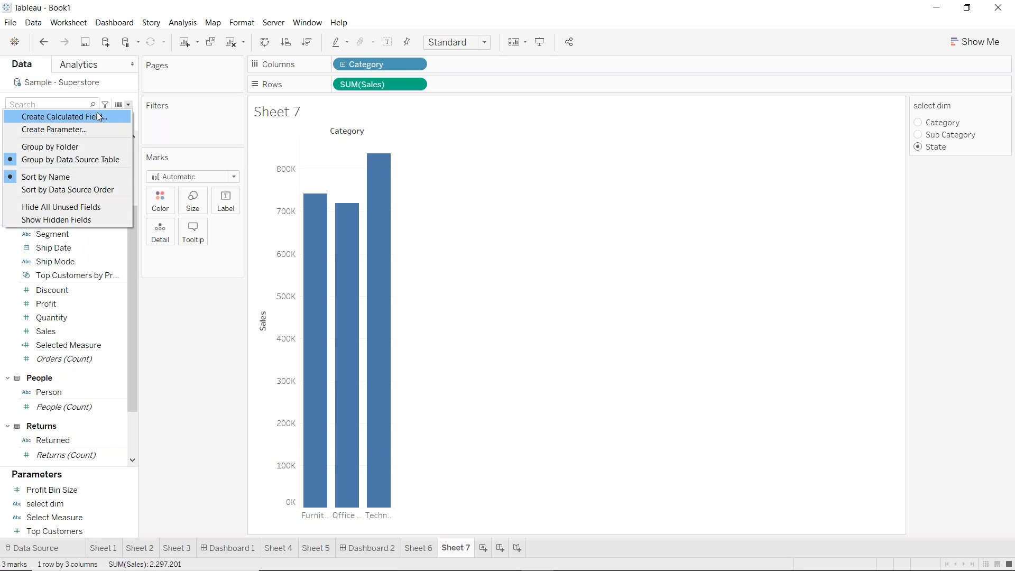
{"action": "left_click", "coordinate": [98, 117]}
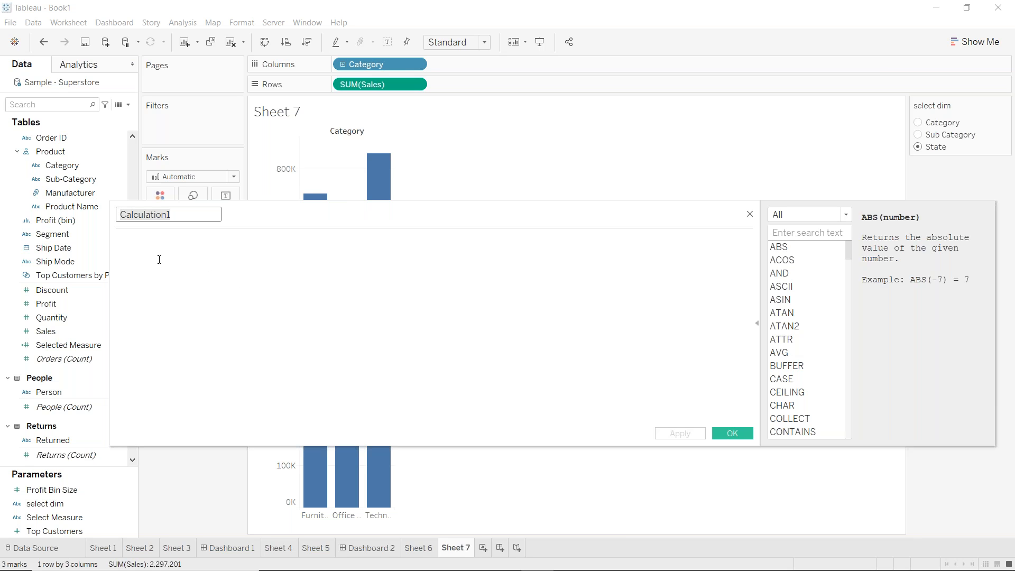
{"action": "type", "text": "select"}
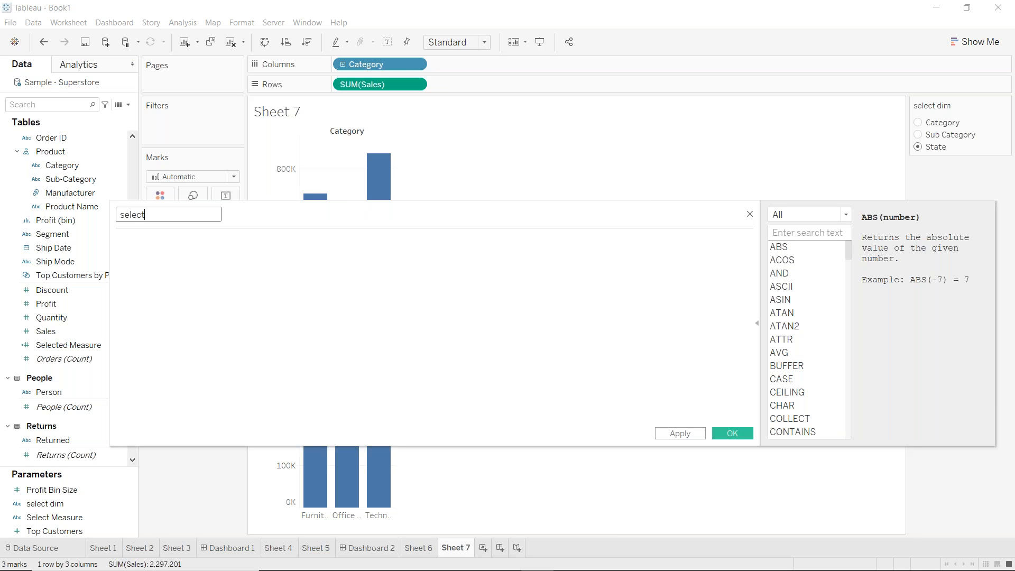
{"action": "type", "text": "ed dim"}
- Begin the selected dim formula by returning [State] when [select dim]='State'
{"action": "key", "text": "Tab"}
{"action": "type", "text": "if "}
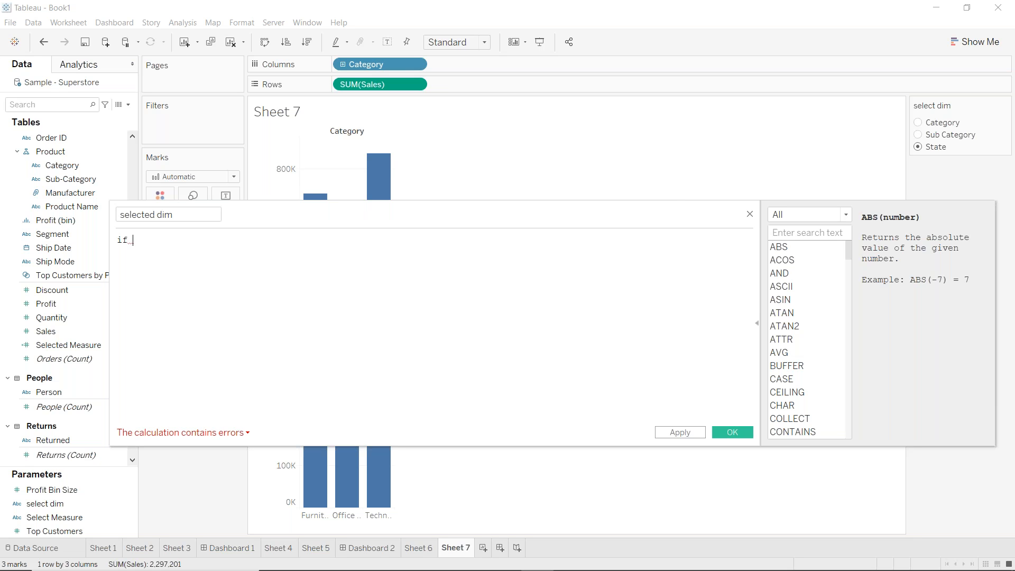
{"action": "type", "text": "sel"}
{"action": "key", "text": "Return"}
{"action": "type", "text": "='State'"}
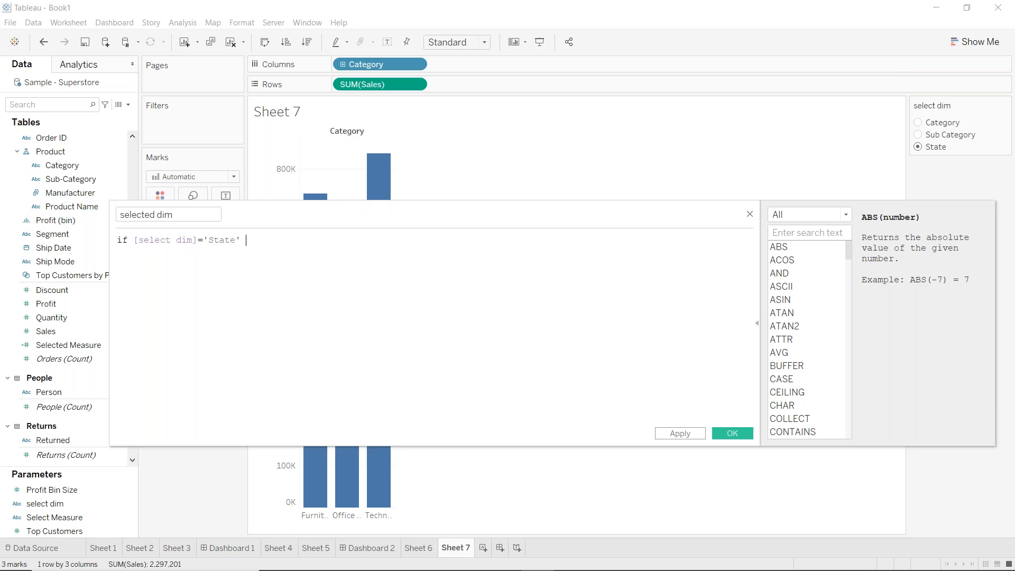
{"action": "type", "text": " THEN stat"}
{"action": "key", "text": "Return"}
{"action": "key", "text": "Return"}
- Add an ELSEIF branch to the formula that returns [Category] when [select dim]='Category'
{"action": "type", "text": "el"}
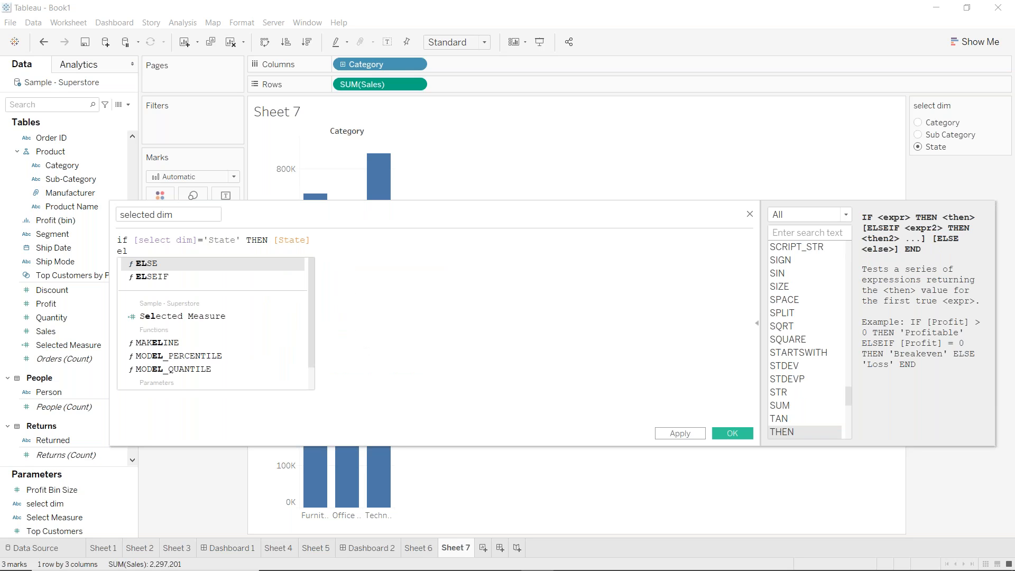
{"action": "key", "text": "Return"}
{"action": "key", "text": "BackSpace"}
{"action": "key", "text": "Down"}
{"action": "key", "text": "Return"}
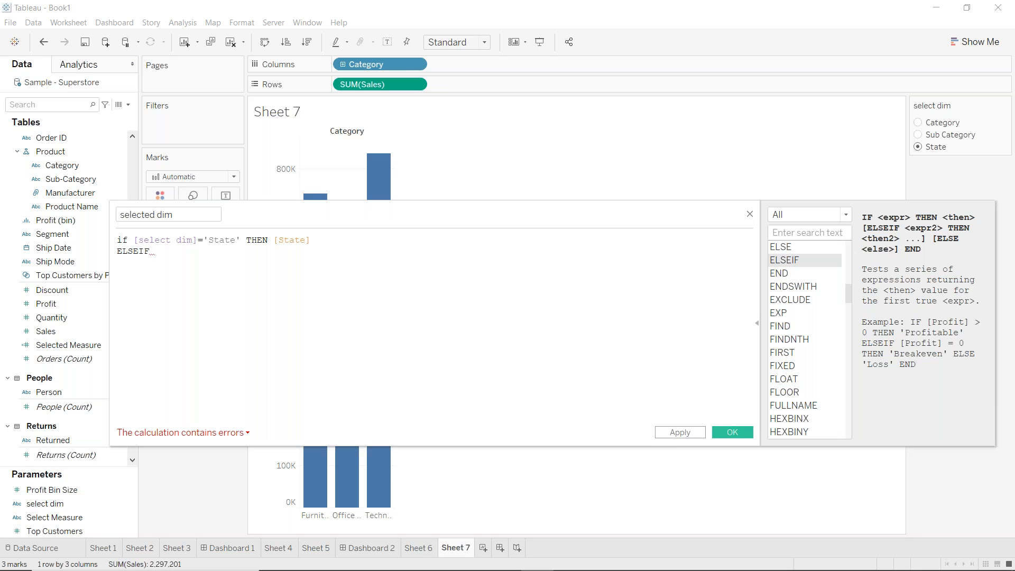
{"action": "type", "text": "aw"}
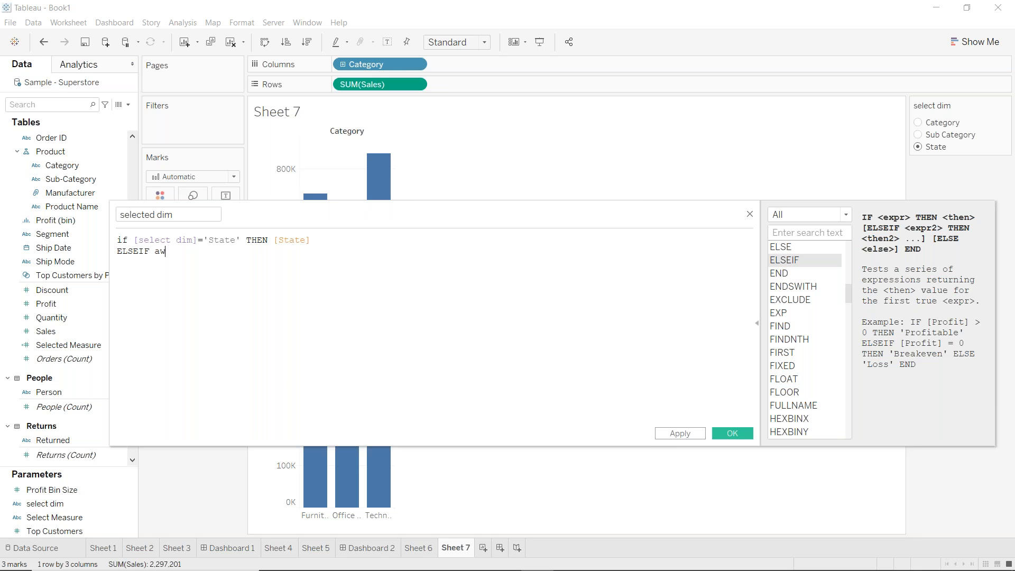
{"action": "key", "text": "BackSpace"}
{"action": "type", "text": "sel"}
{"action": "key", "text": "Return"}
{"action": "type", "text": "='Category' th"}
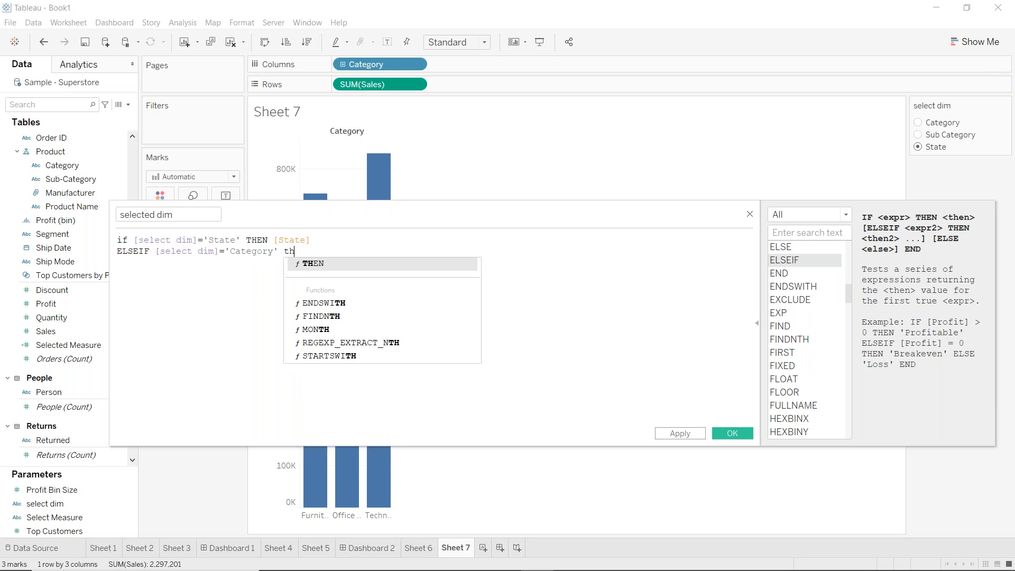
{"action": "key", "text": "Return"}
{"action": "type", "text": "cate"}
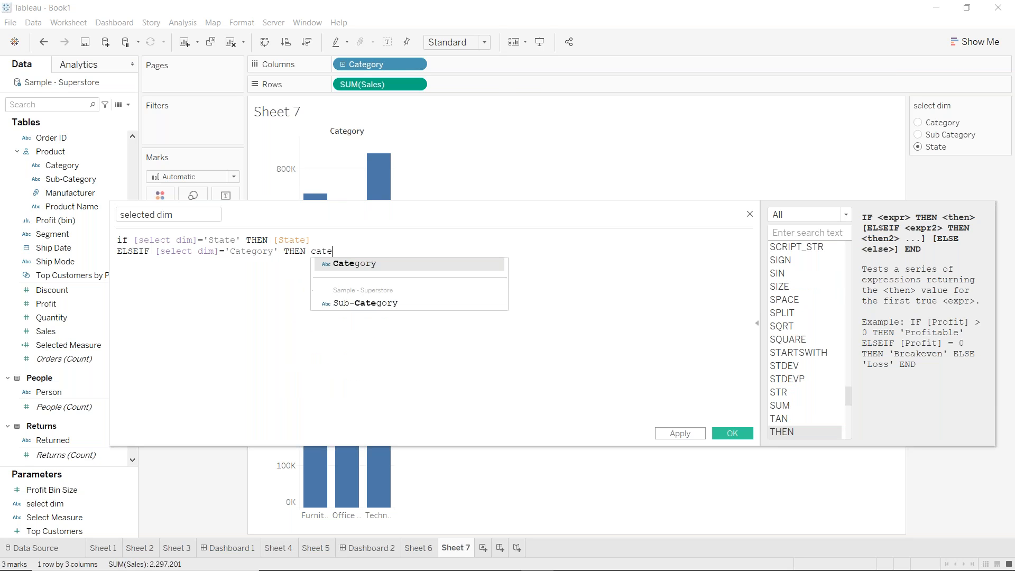
{"action": "key", "text": "Return"}
{"action": "key", "text": "Return"}
- Complete the formula with ELSE [Sub-Category] and END, and save the calculated field
{"action": "type", "text": "els"}
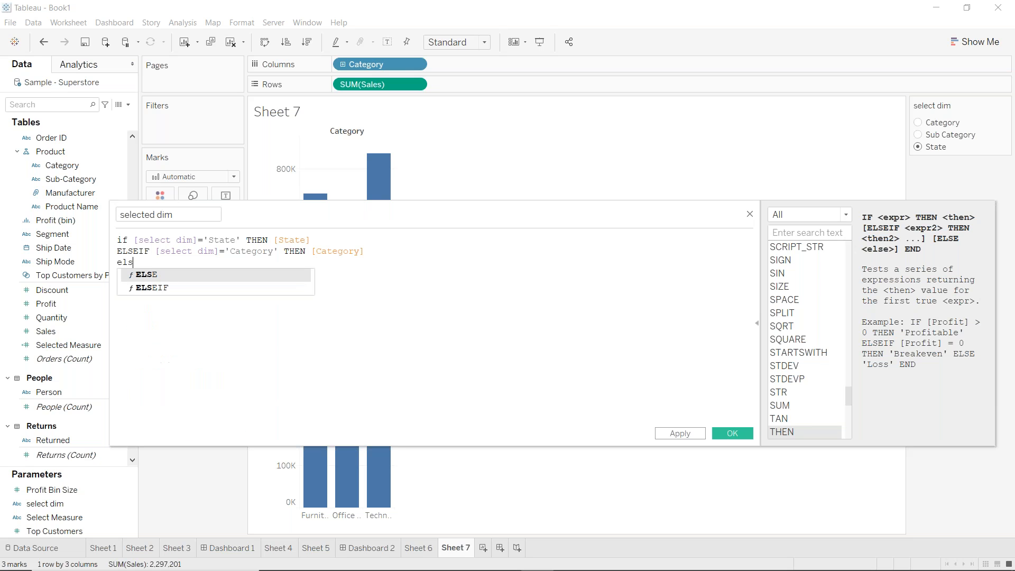
{"action": "key", "text": "Return"}
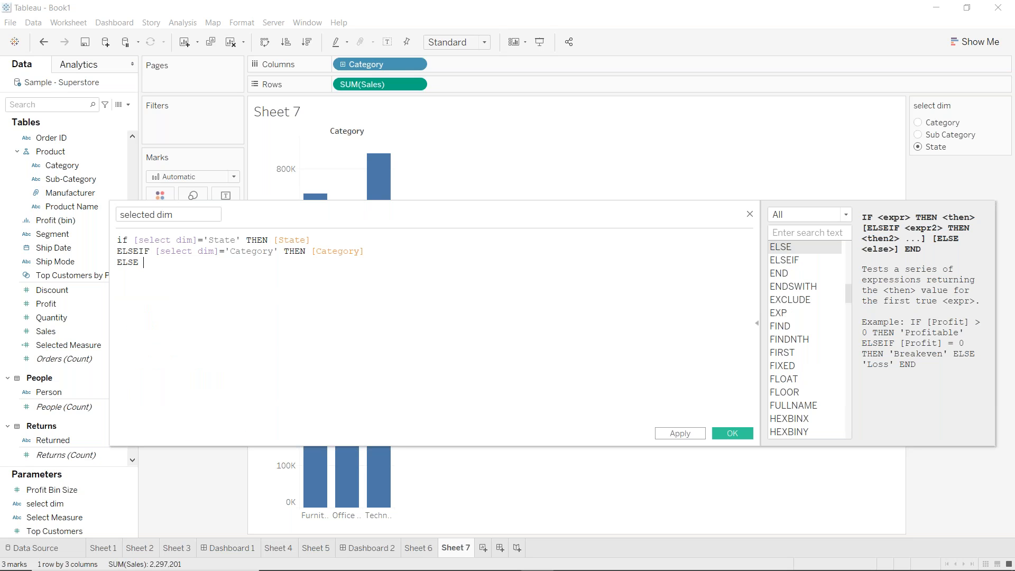
{"action": "type", "text": "sub"}
{"action": "key", "text": "Return"}
{"action": "key", "text": "Return"}
{"action": "type", "text": "end"}
{"action": "key", "text": "Return"}
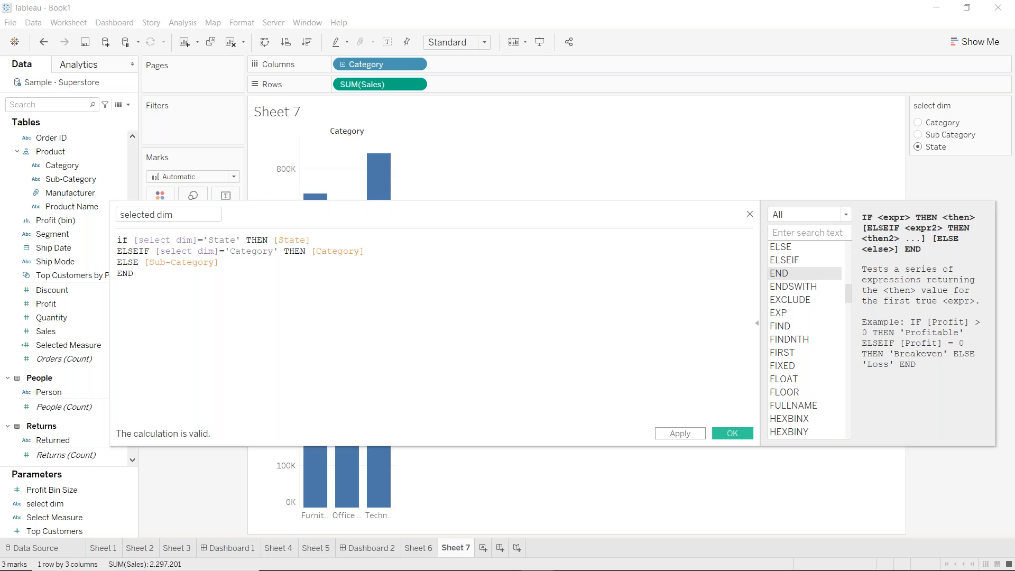
{"action": "left_click", "coordinate": [735, 435]}
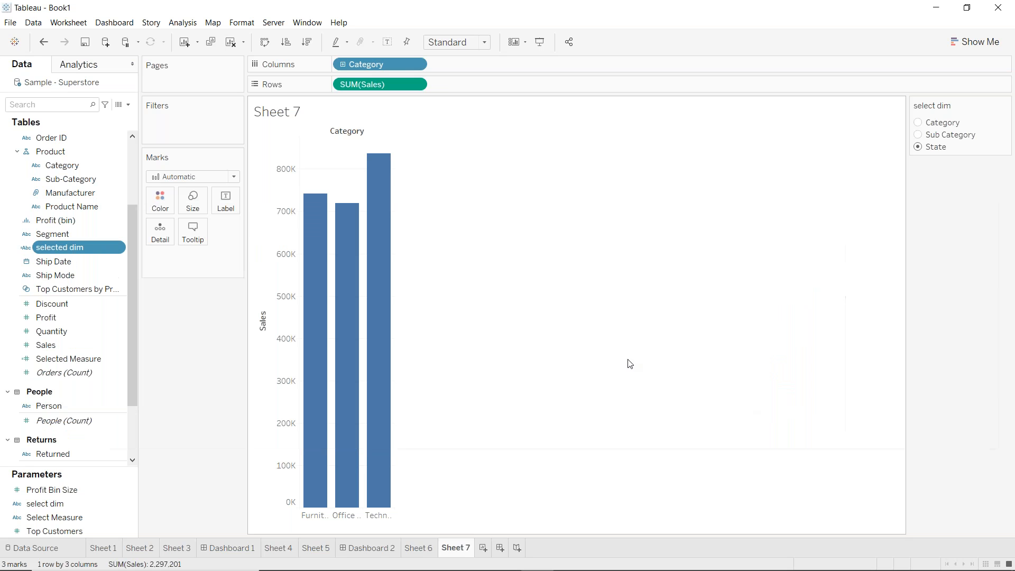
- Replace Category on Columns with the selected dim field
{"action": "left_click_drag", "start_coordinate": [358, 65], "coordinate": [133, 318]}
{"action": "left_click", "coordinate": [52, 251]}
{"action": "left_click_drag", "start_coordinate": [52, 251], "coordinate": [346, 60]}
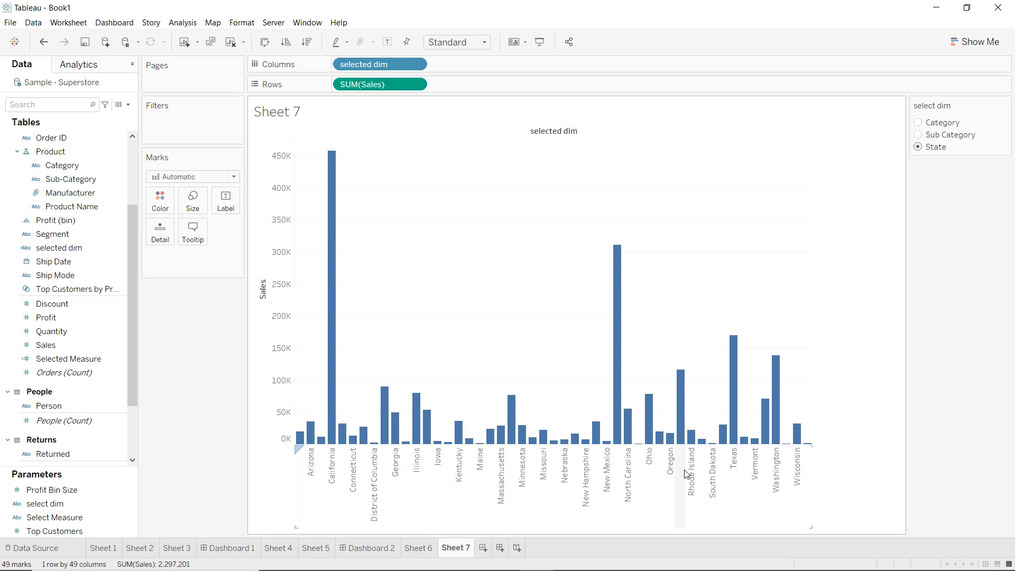
- Switch the select dim parameter to Sub Category and finally to Category
{"action": "left_click", "coordinate": [923, 137]}
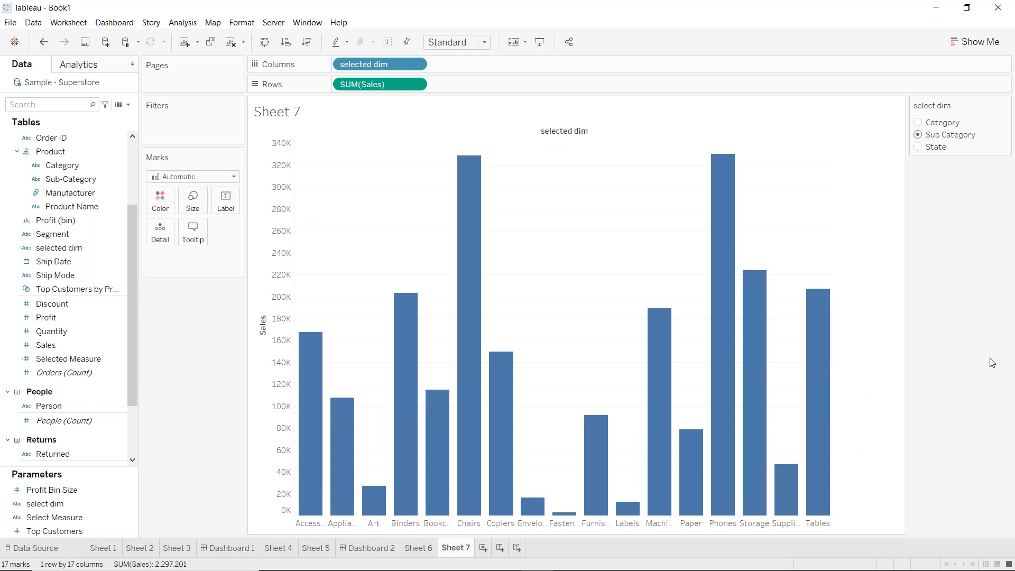
{"action": "left_click", "coordinate": [919, 124]}
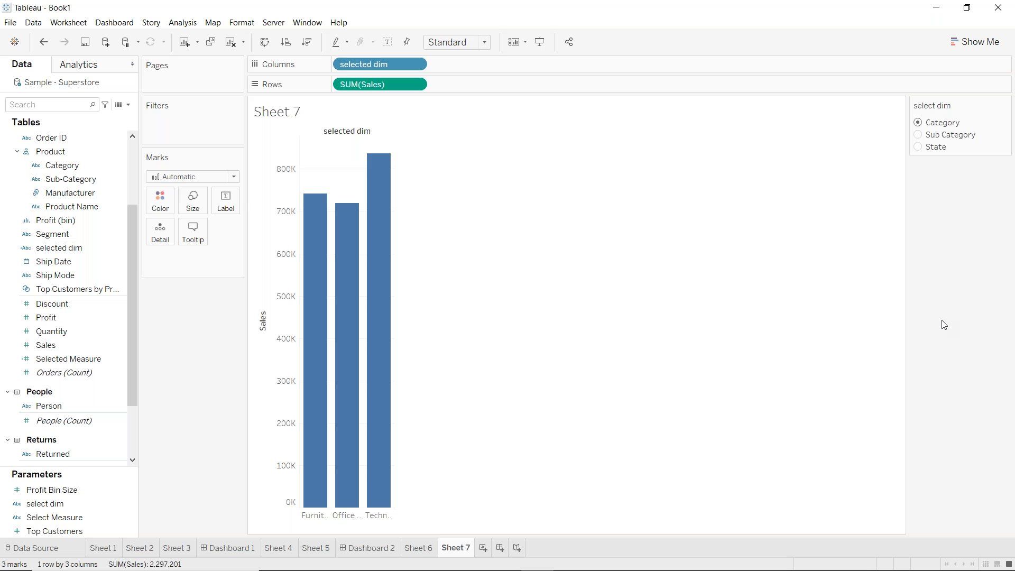
{"action": "mouse_move", "coordinate": [926, 537]}
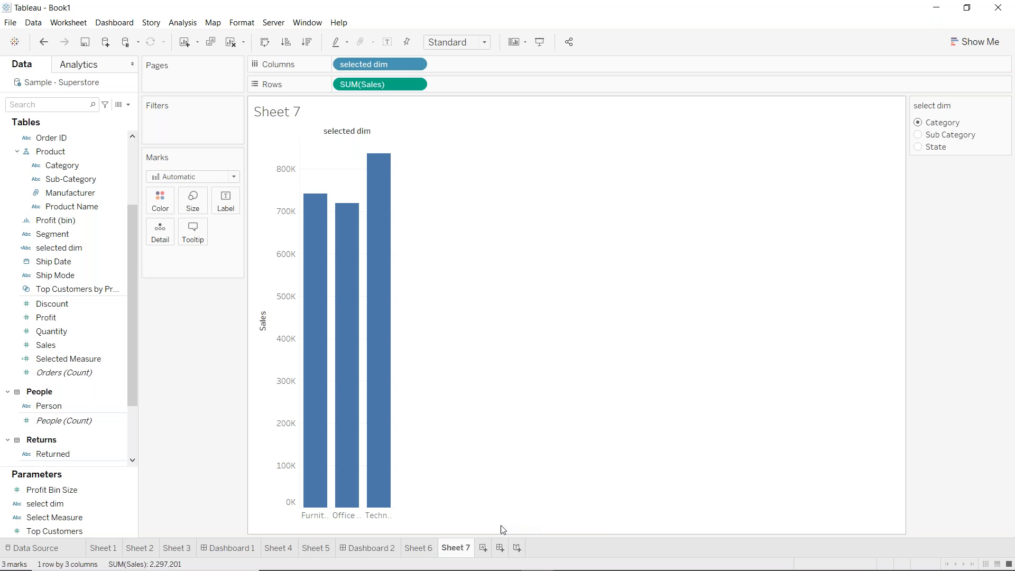
- On a new worksheet, build a scatter plot matrix with Profit, Discount, Quantity and Sales on both Columns and Rows
{"action": "left_click", "coordinate": [485, 547]}
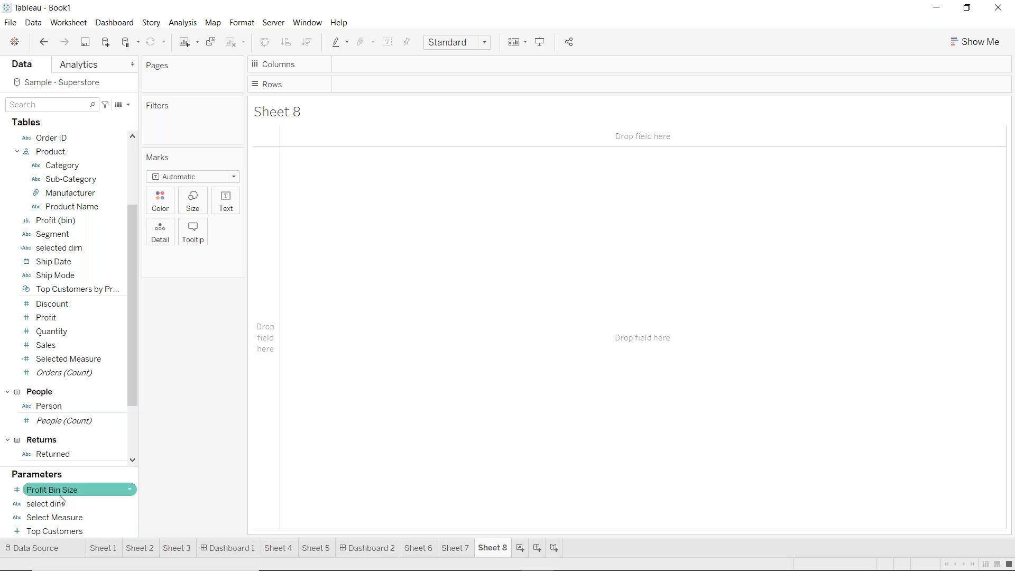
{"action": "double_click", "coordinate": [52, 304]}
{"action": "left_click", "coordinate": [53, 317]}
{"action": "double_click", "coordinate": [53, 318]}
{"action": "double_click", "coordinate": [50, 332]}
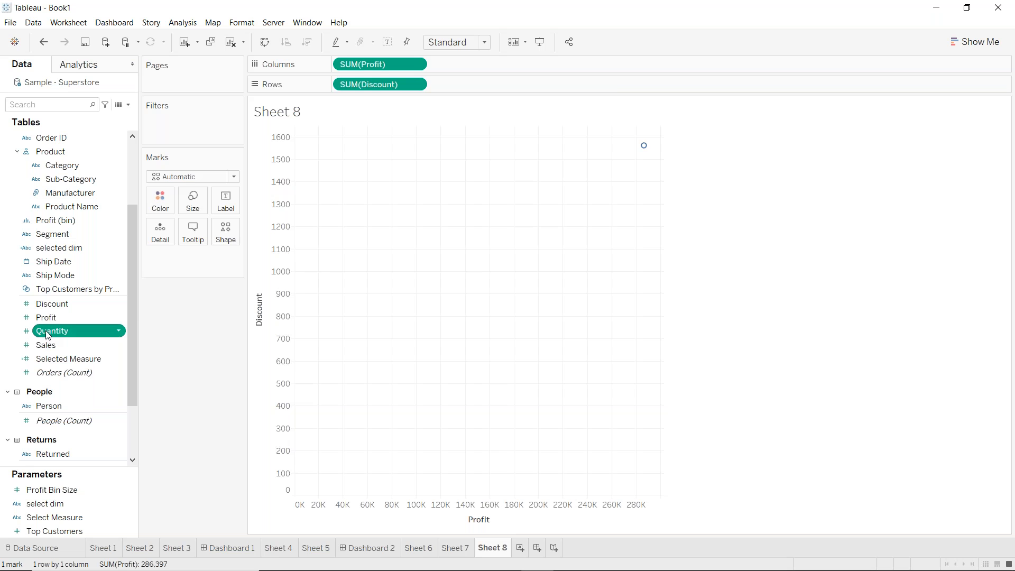
{"action": "double_click", "coordinate": [50, 349]}
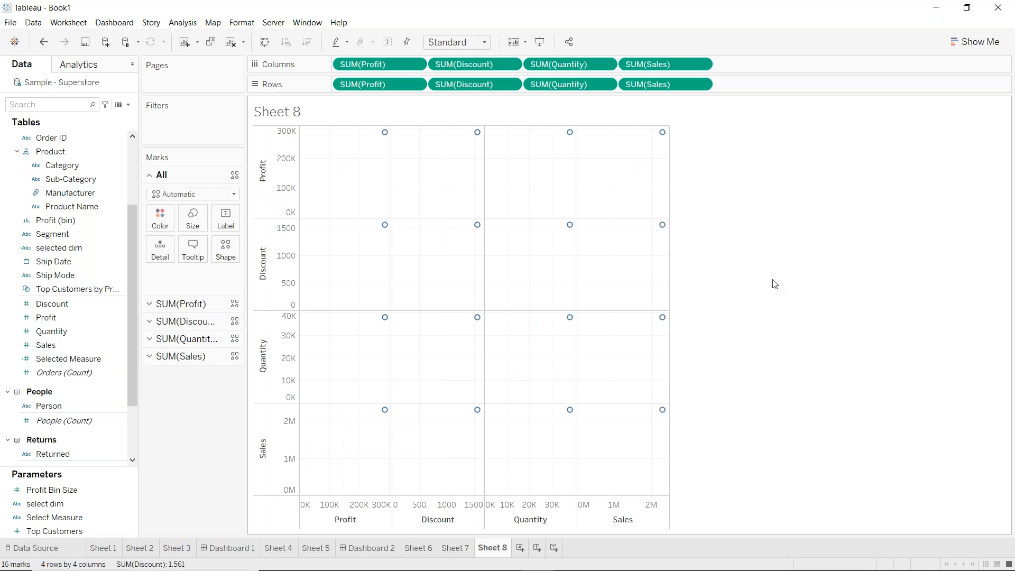
{"action": "left_click", "coordinate": [373, 570]}
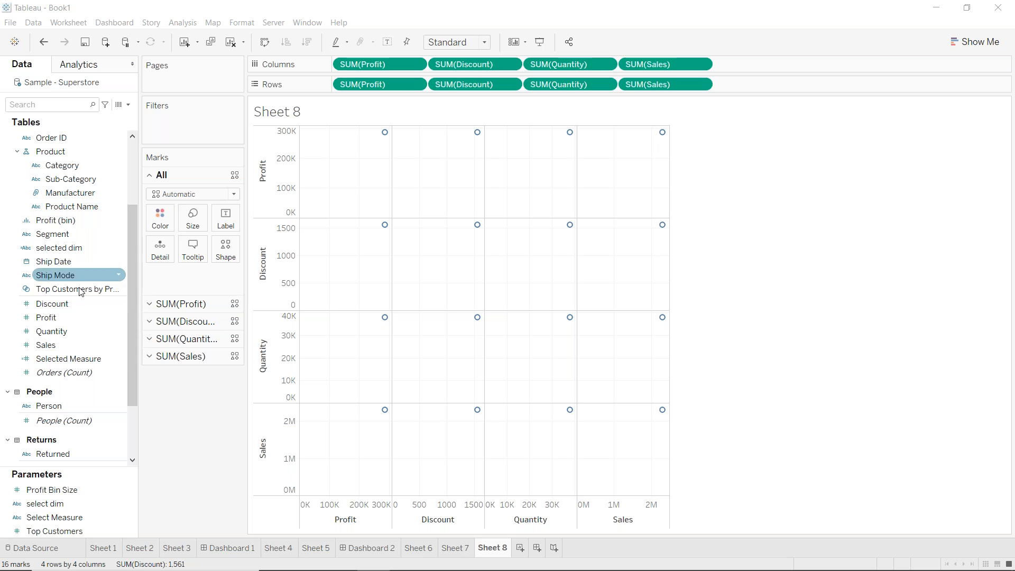
- Break the scatter plot matrix marks down by Sub-Category as Detail
{"action": "double_click", "coordinate": [69, 180]}
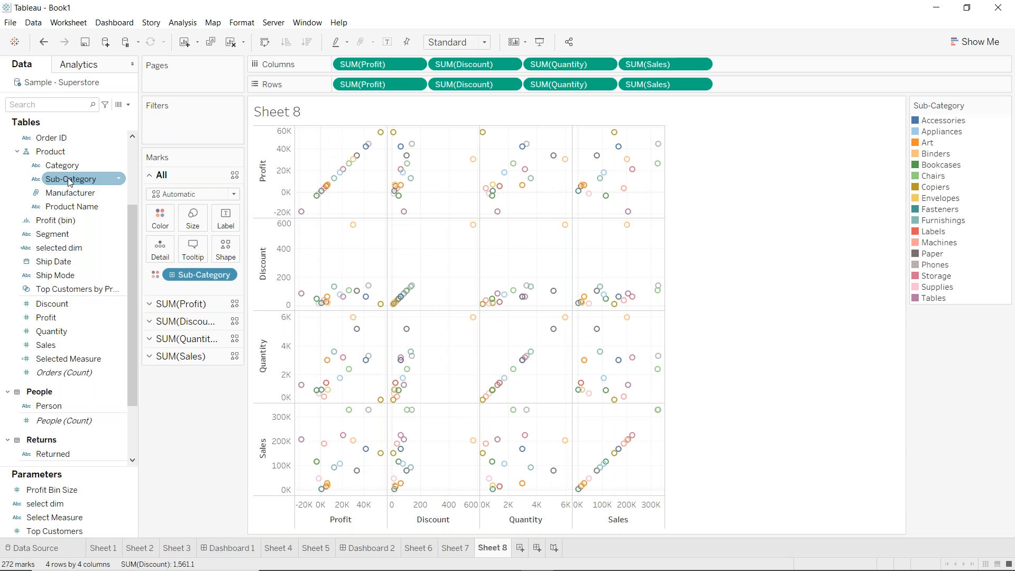
{"action": "left_click_drag", "start_coordinate": [201, 274], "coordinate": [160, 252]}
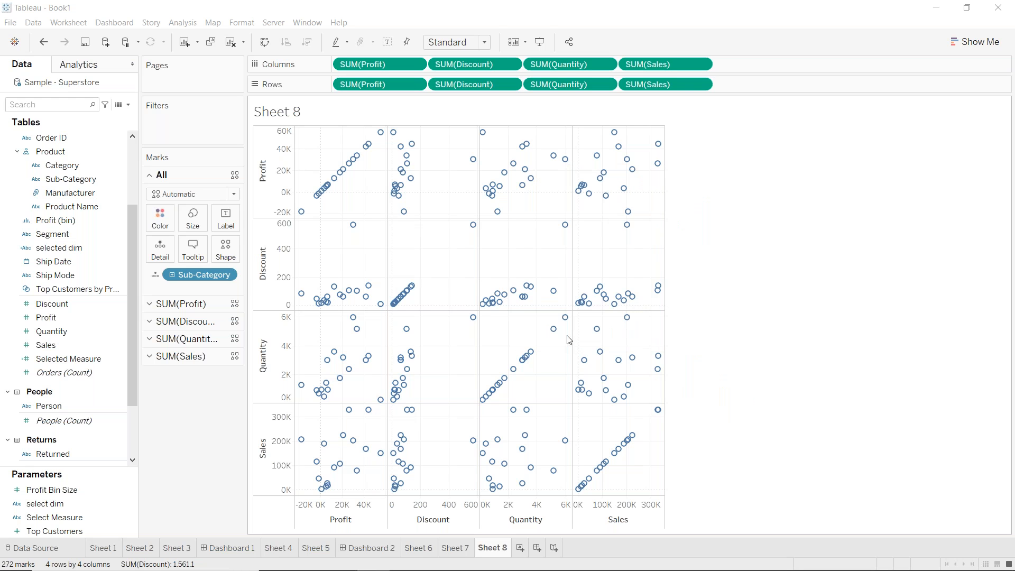
{"action": "mouse_move", "coordinate": [563, 334]}
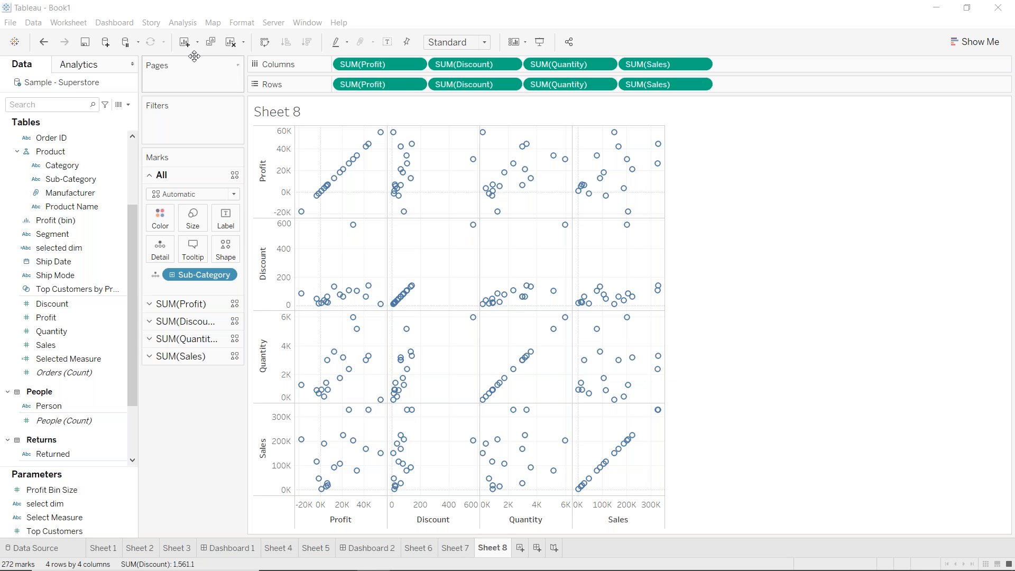
- Clear the worksheet and start a new parameter named 'x axis' that allows a list of values
{"action": "left_click", "coordinate": [230, 47]}
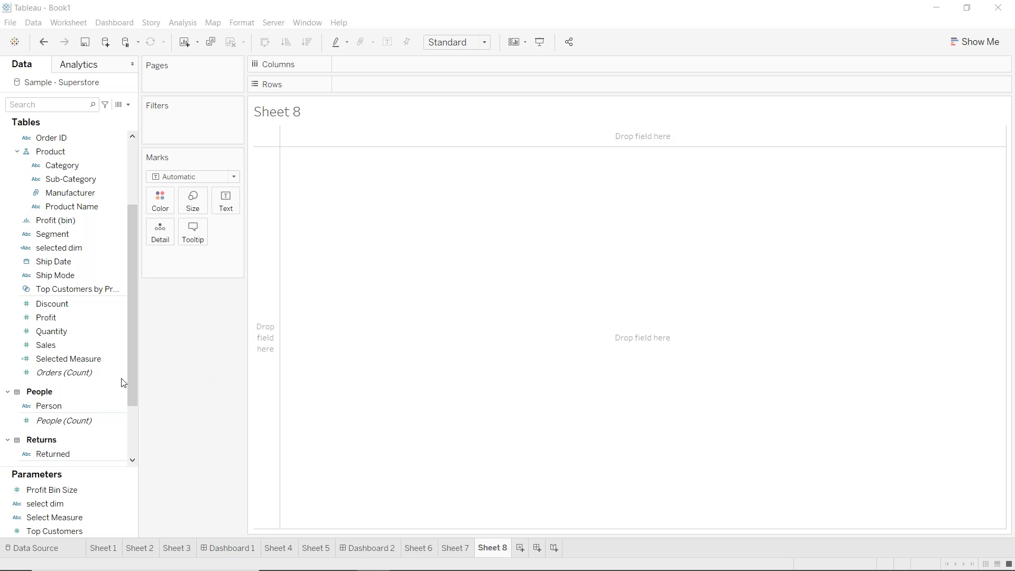
{"action": "left_click", "coordinate": [78, 195]}
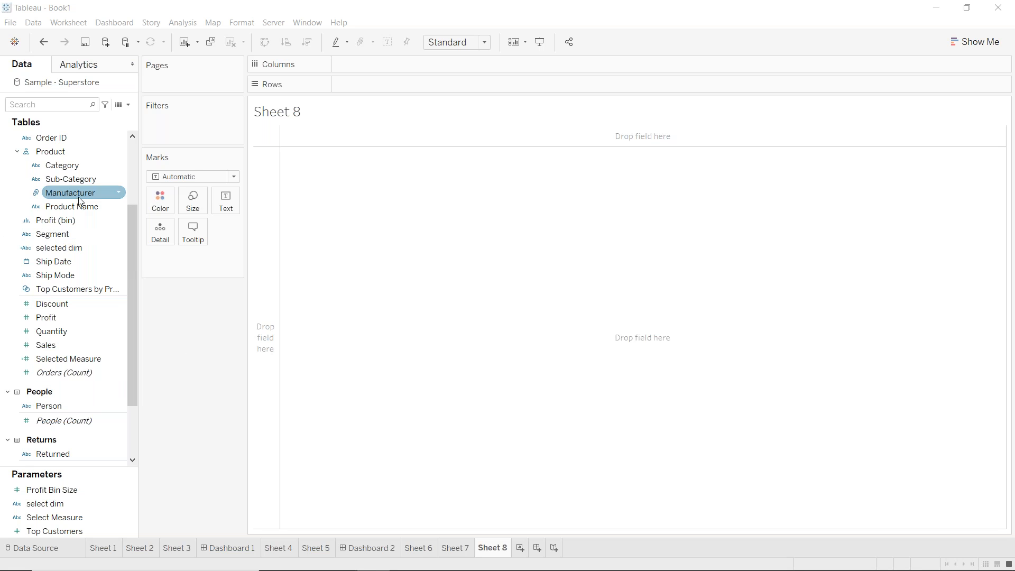
{"action": "left_click", "coordinate": [129, 105]}
{"action": "left_click", "coordinate": [98, 129]}
{"action": "left_click", "coordinate": [509, 332]}
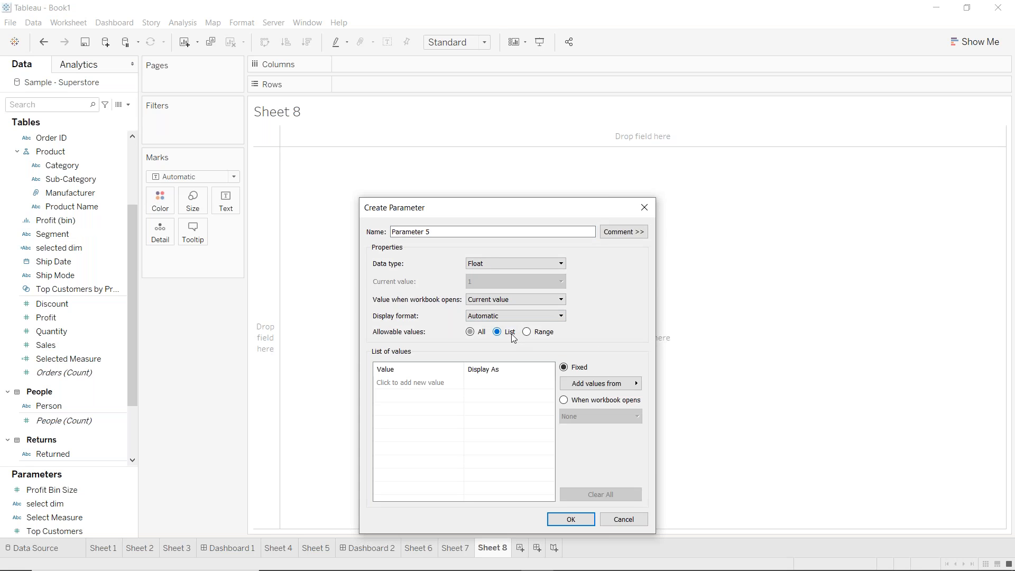
{"action": "left_click", "coordinate": [448, 232]}
{"action": "left_click_drag", "start_coordinate": [448, 232], "coordinate": [321, 206]}
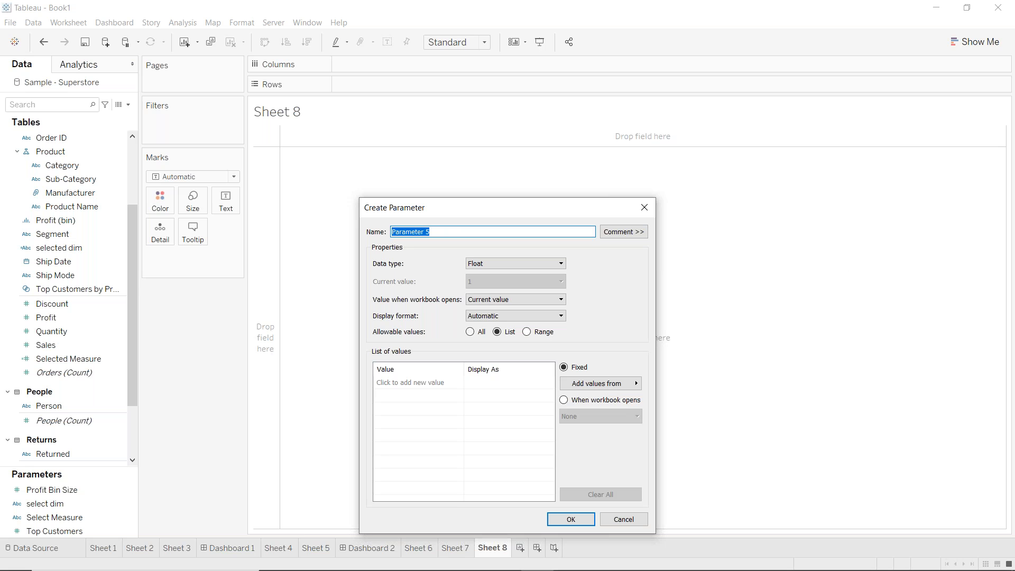
{"action": "type", "text": "x axis"}
- Try to add Sales to the Float parameter's list of values
{"action": "left_click", "coordinate": [434, 385]}
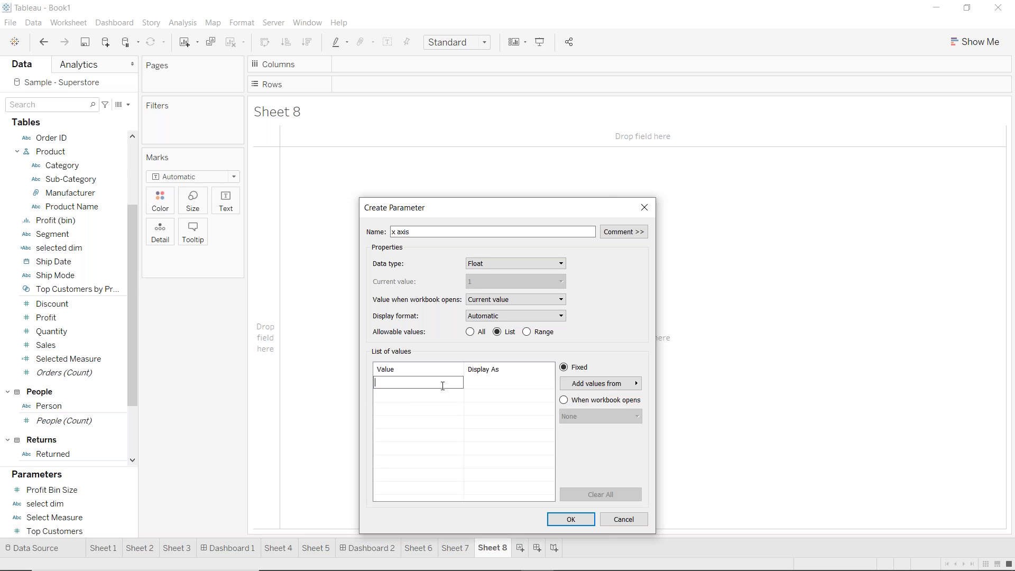
{"action": "type", "text": "Sales"}
{"action": "key", "text": "Return"}
{"action": "left_click", "coordinate": [1014, 370]}
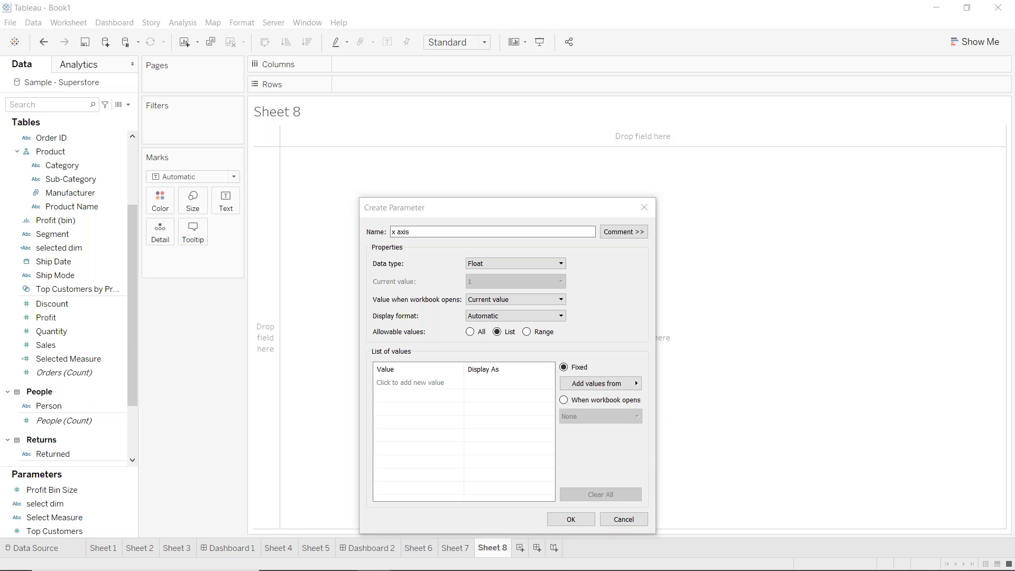
{"action": "left_click", "coordinate": [413, 392]}
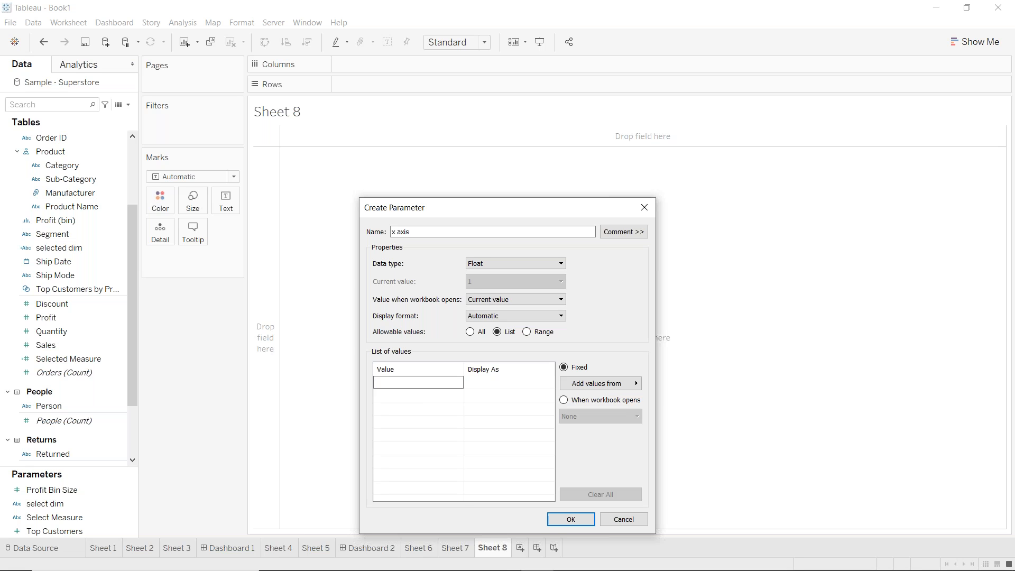
{"action": "type", "text": "Sales"}
{"action": "key", "text": "Return"}
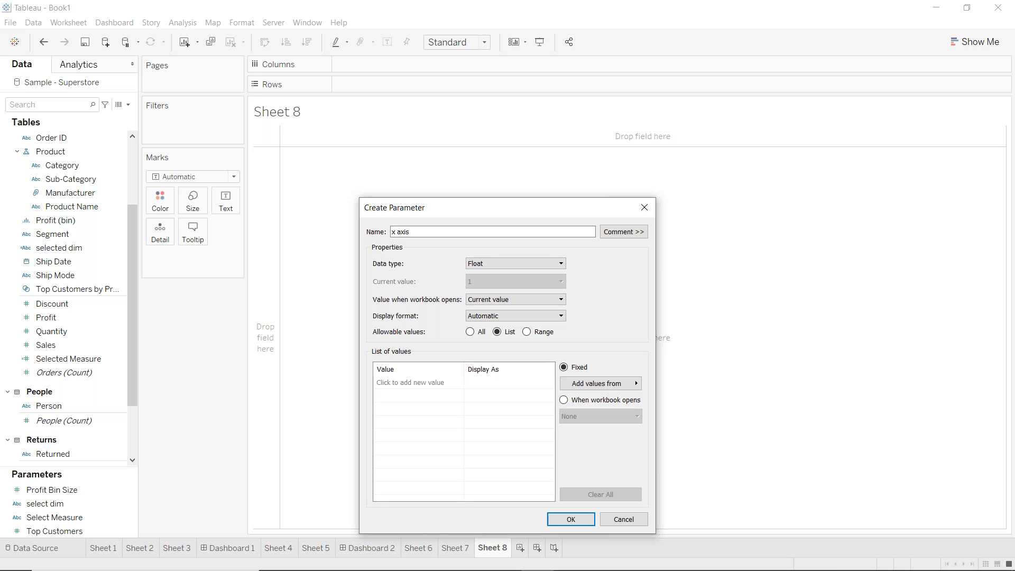
- Change the x axis parameter's data type to String and create it with the list values Sales and Profit
{"action": "left_click", "coordinate": [491, 264]}
{"action": "left_click", "coordinate": [488, 291]}
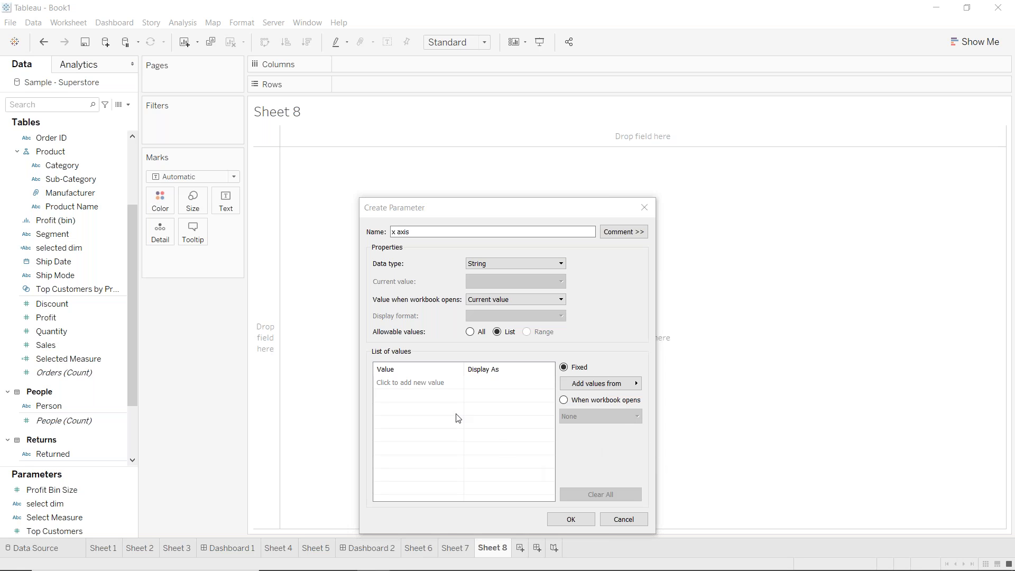
{"action": "left_click", "coordinate": [432, 385]}
{"action": "type", "text": "Sales"}
{"action": "key", "text": "Return"}
{"action": "type", "text": "Profit"}
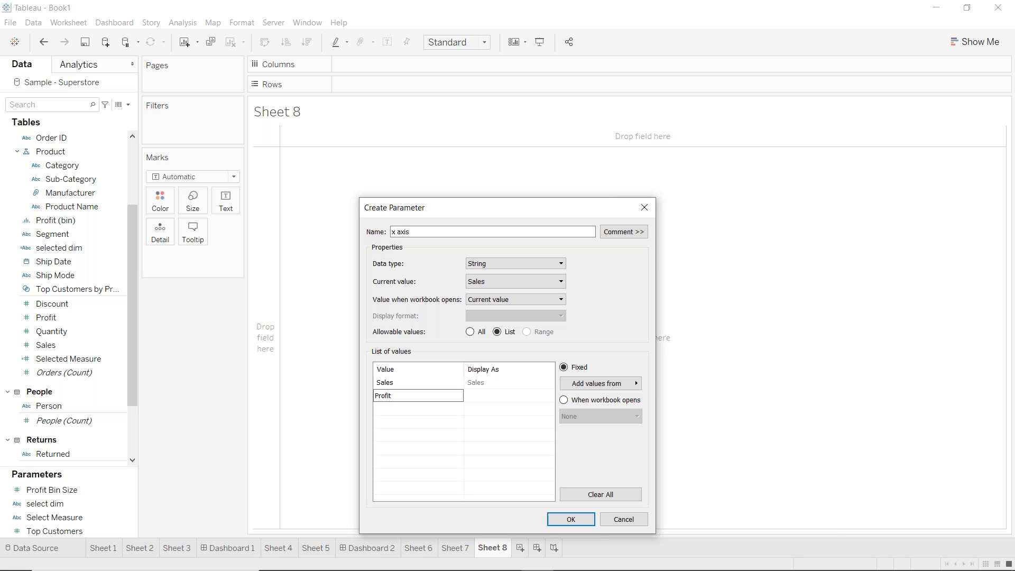
{"action": "key", "text": "Return"}
{"action": "left_click", "coordinate": [571, 519]}
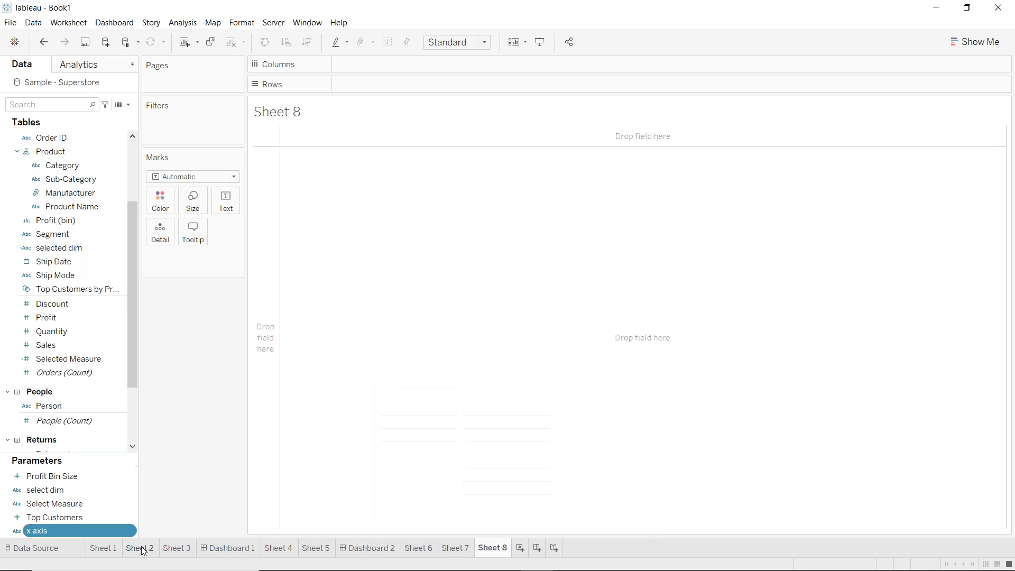
- Duplicate the x axis parameter and rename the copy 'Y axis'
{"action": "right_click", "coordinate": [68, 532]}
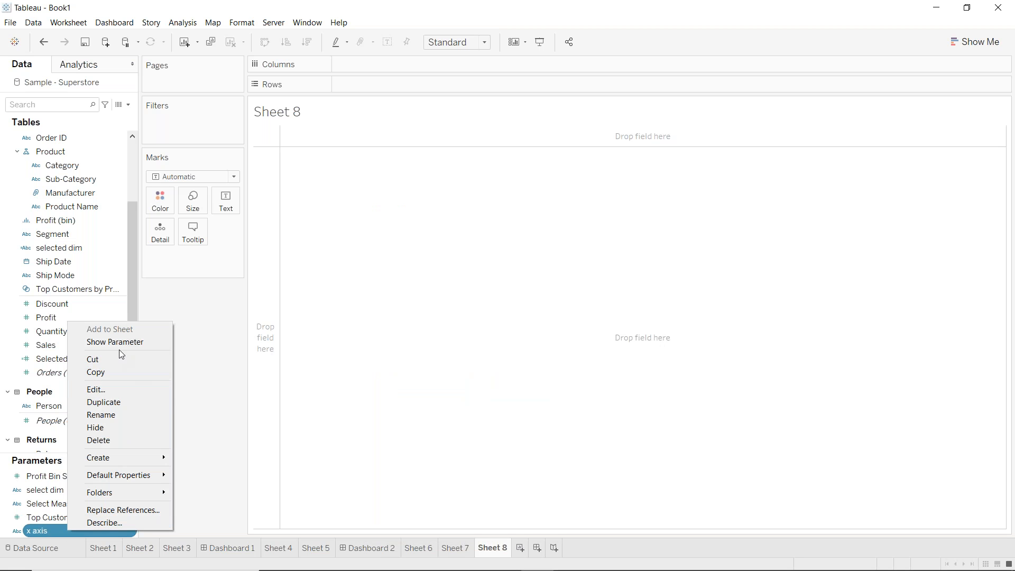
{"action": "left_click", "coordinate": [102, 399]}
{"action": "right_click", "coordinate": [46, 529]}
{"action": "left_click", "coordinate": [75, 389]}
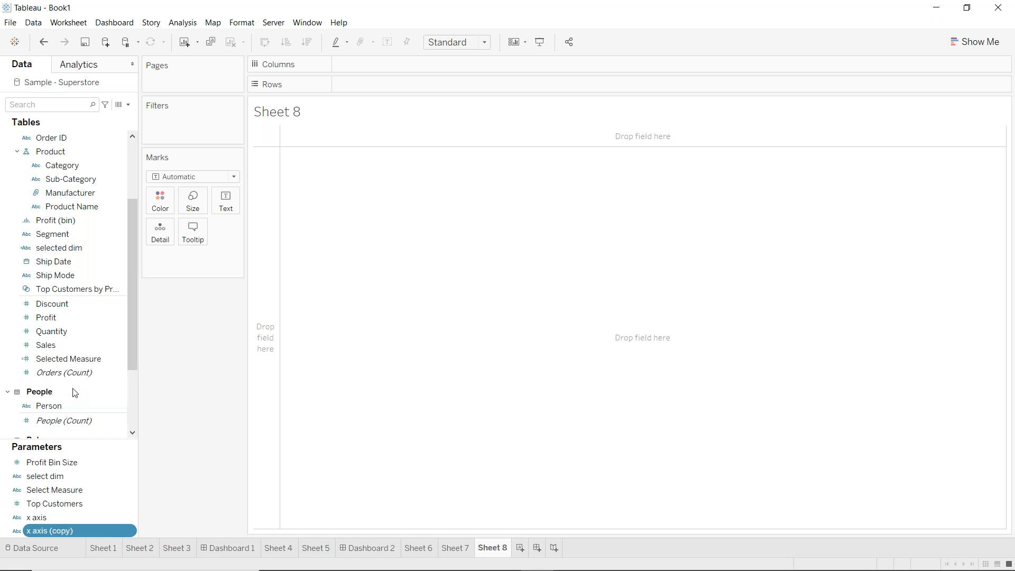
{"action": "triple_click", "coordinate": [447, 149]}
{"action": "type", "text": "Y axis"}
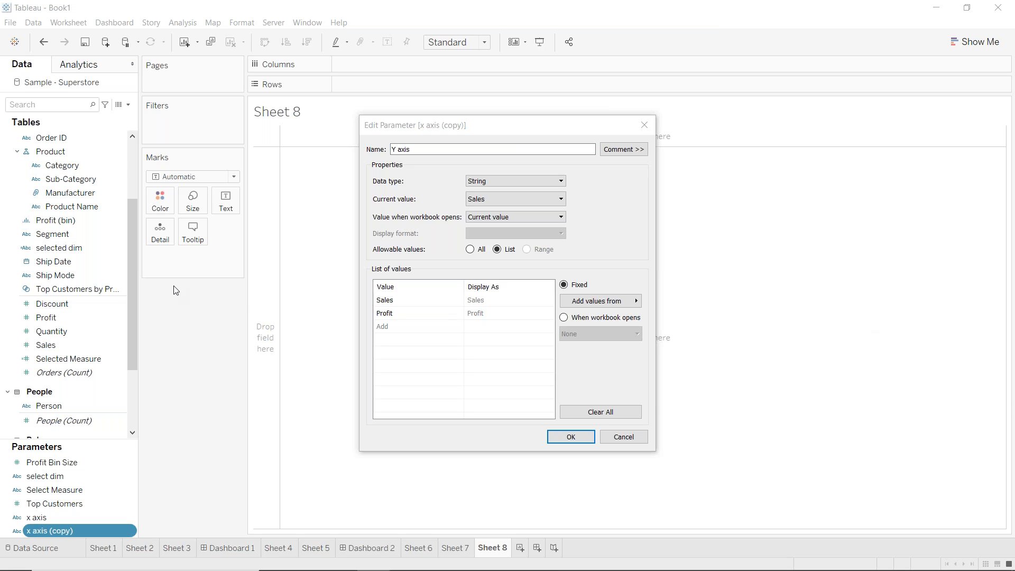
{"action": "left_click", "coordinate": [562, 439]}
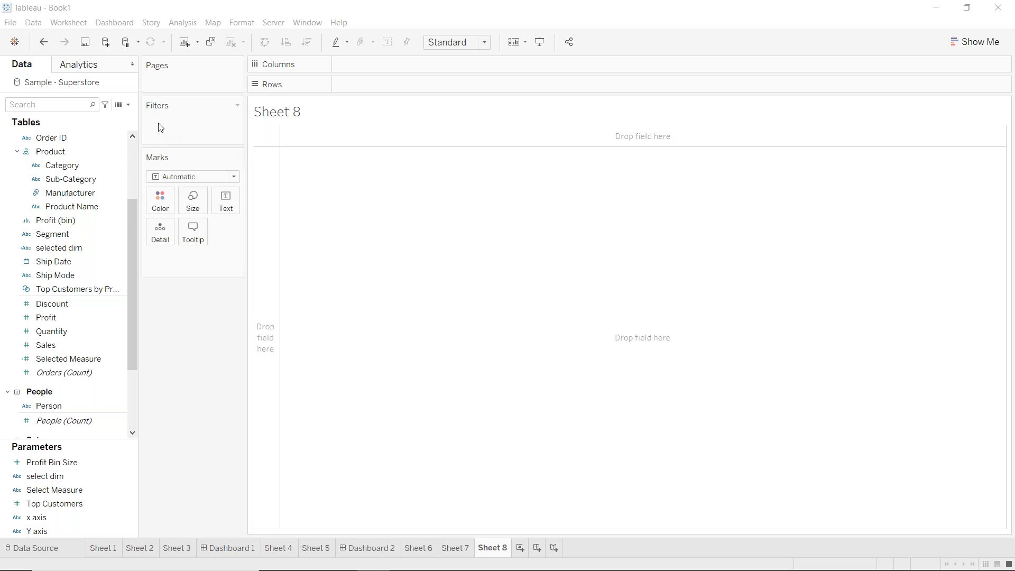
- Start a new parameter that allows a list of values and has the String data type
{"action": "left_click", "coordinate": [119, 104]}
{"action": "left_click", "coordinate": [80, 129]}
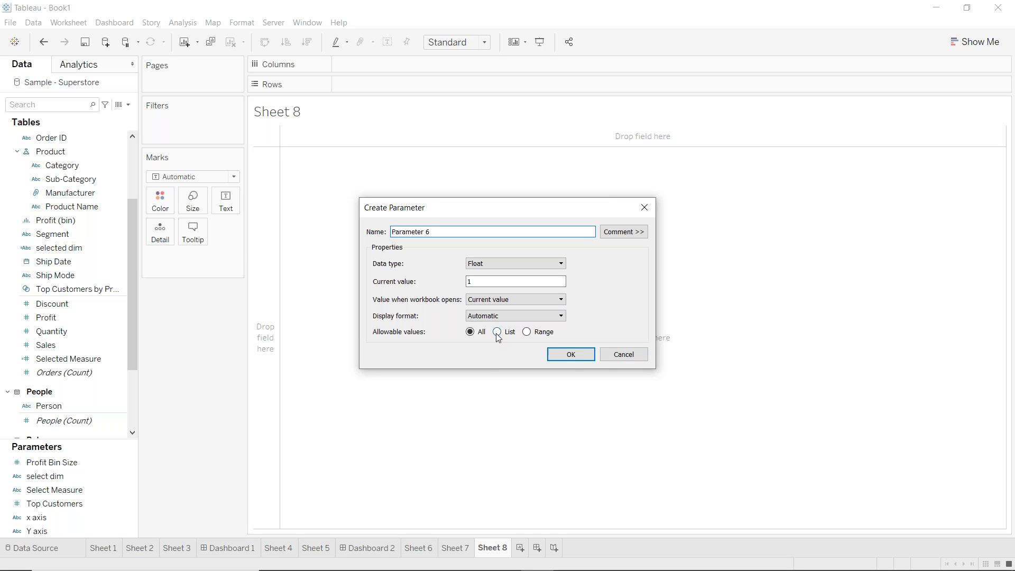
{"action": "left_click", "coordinate": [497, 332]}
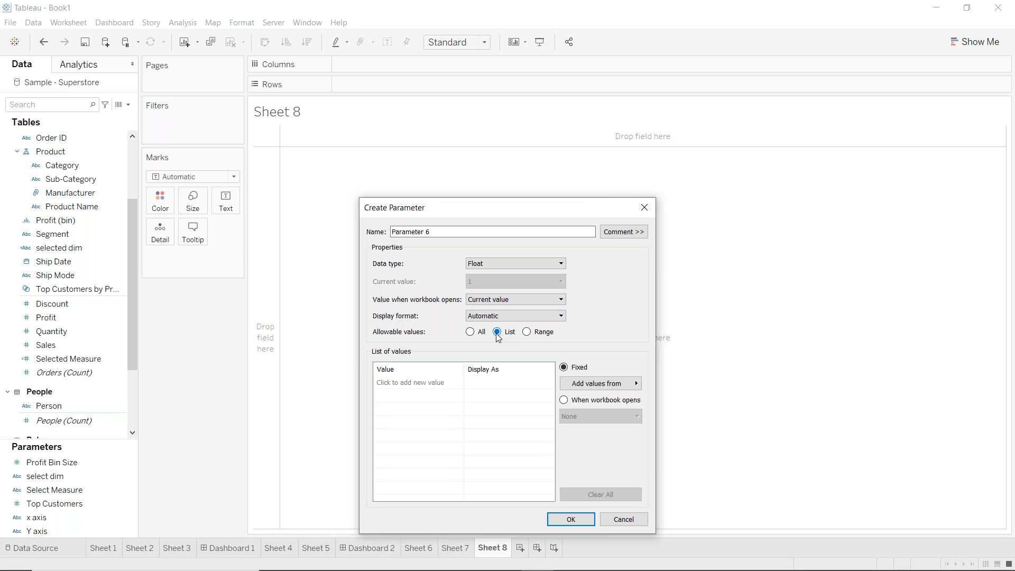
{"action": "left_click", "coordinate": [478, 259]}
{"action": "left_click", "coordinate": [478, 288]}
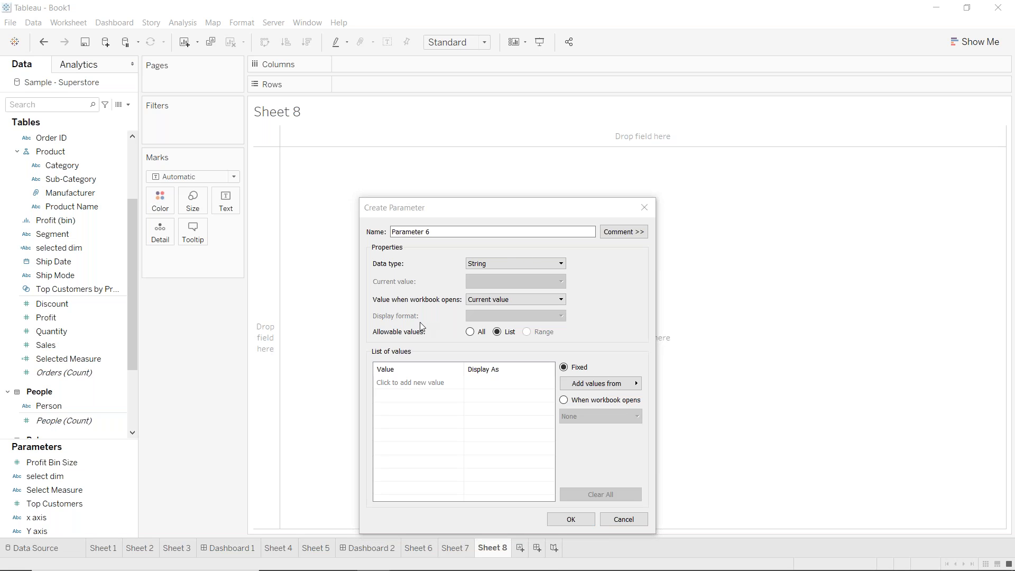
- Name the new parameter 'Dimension'
{"action": "left_click_drag", "start_coordinate": [443, 233], "coordinate": [350, 228]}
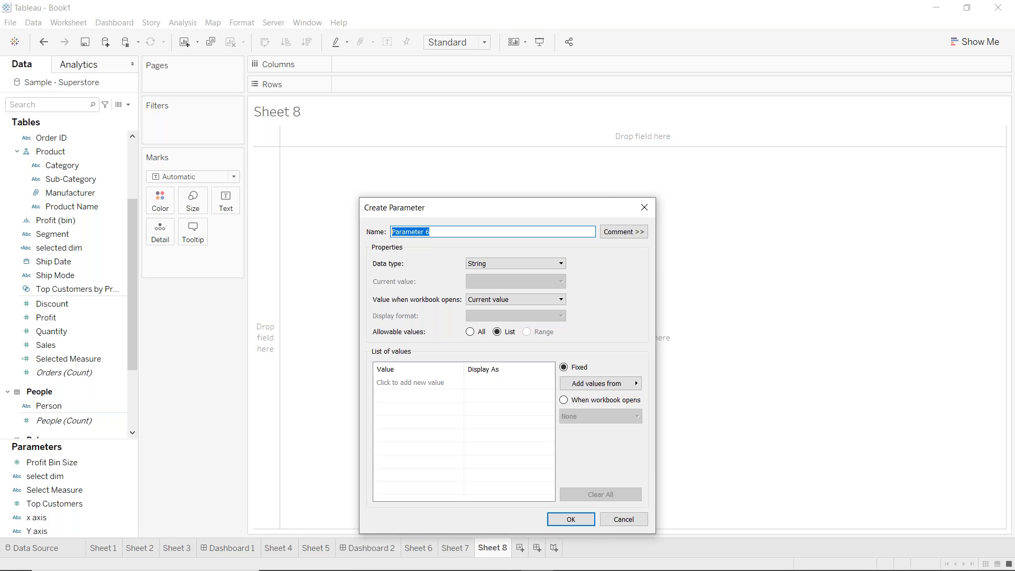
{"action": "type", "text": "Dimensions"}
{"action": "key", "text": "BackSpace"}
{"action": "key", "text": "BackSpace"}
{"action": "key", "text": "BackSpace"}
{"action": "key", "text": "BackSpace"}
{"action": "key", "text": "BackSpace"}
{"action": "type", "text": "sion"}
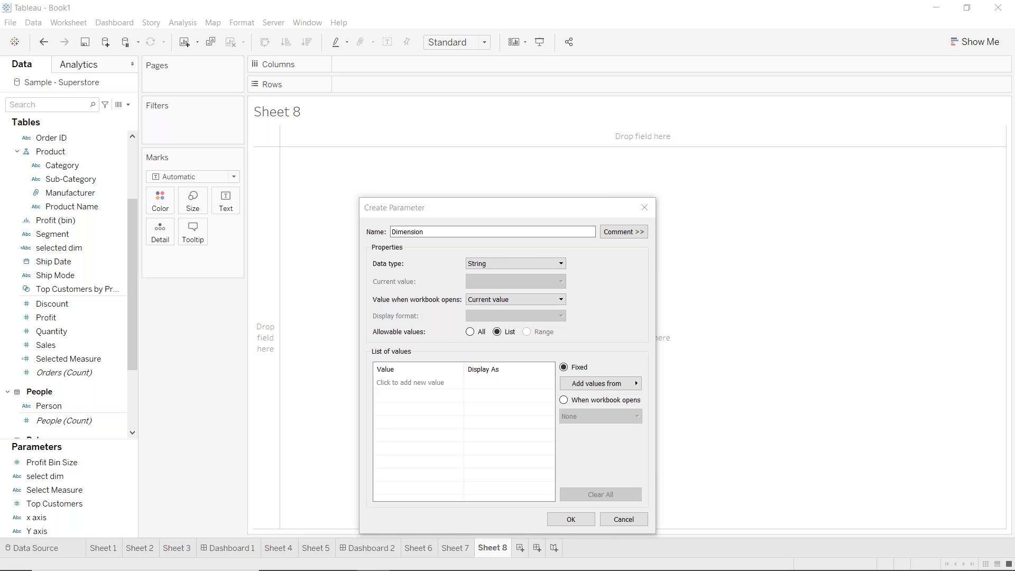
- Add State and Sub Category to the Dimension parameter's list of values and create the parameter
{"action": "left_click", "coordinate": [401, 383]}
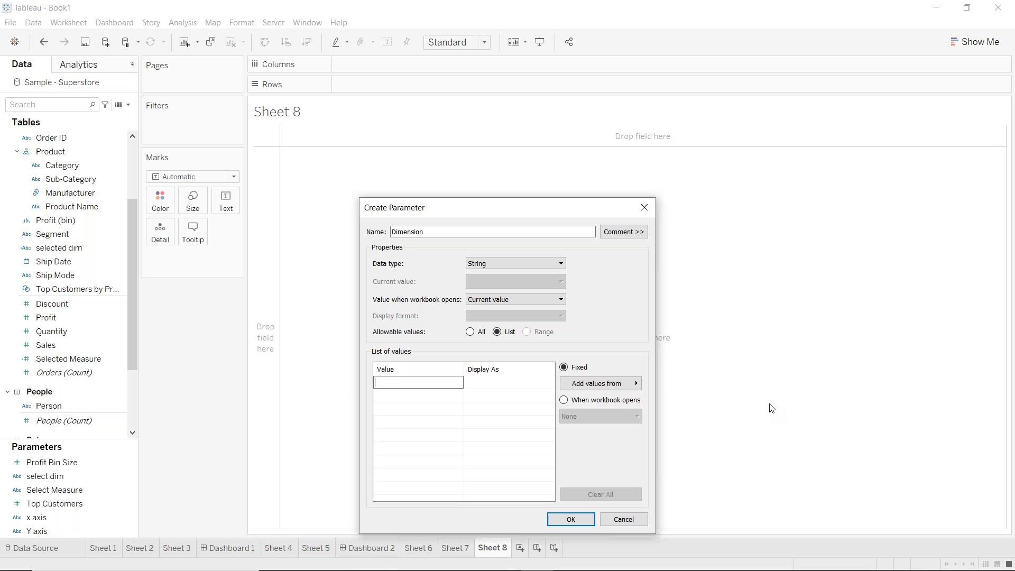
{"action": "type", "text": "State"}
{"action": "key", "text": "Return"}
{"action": "type", "text": "Cate"}
{"action": "key", "text": "BackSpace"}
{"action": "key", "text": "BackSpace"}
{"action": "key", "text": "BackSpace"}
{"action": "key", "text": "BackSpace"}
{"action": "type", "text": "Sub Category"}
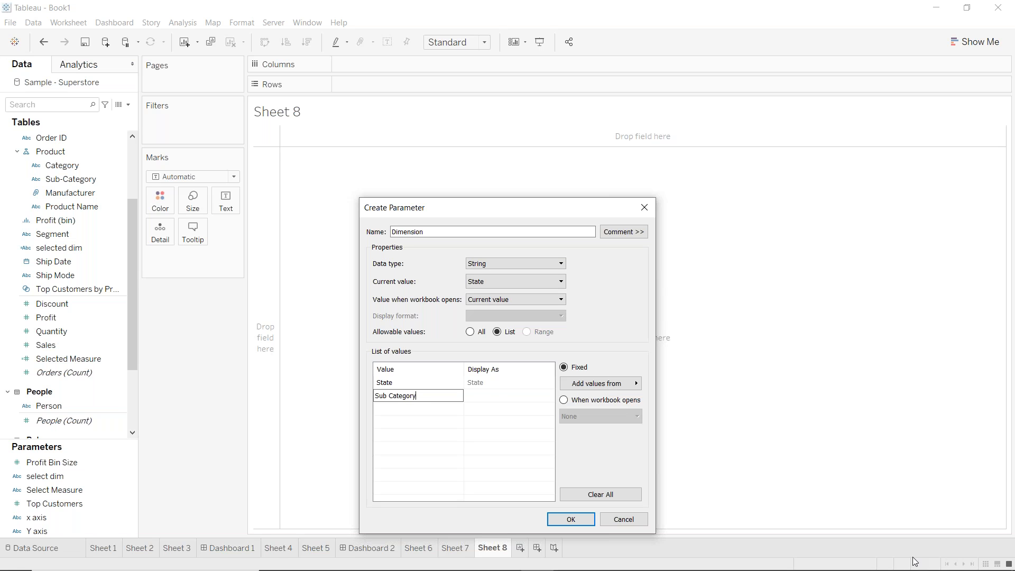
{"action": "key", "text": "Return"}
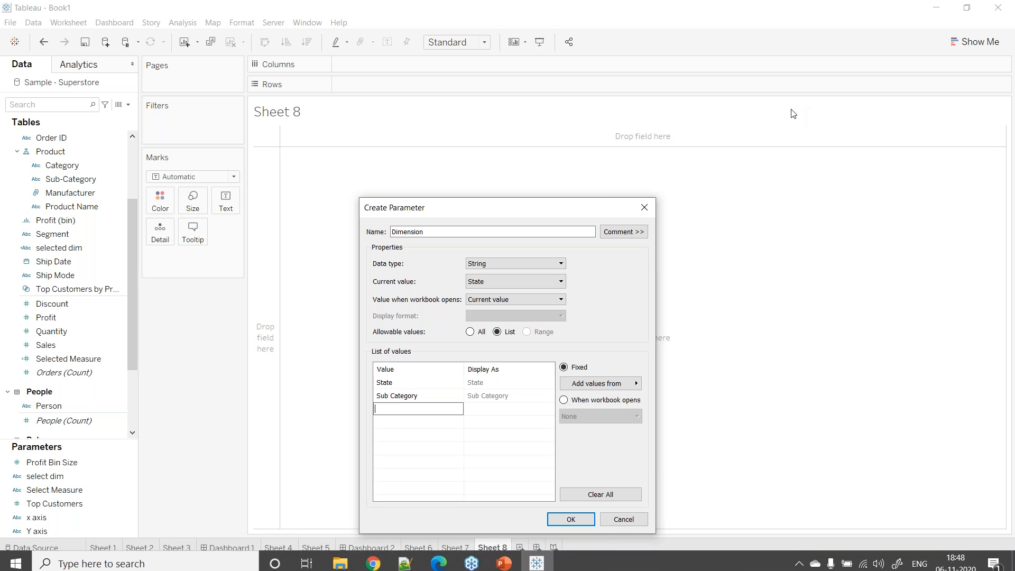
{"action": "key", "text": "alt+Tab"}
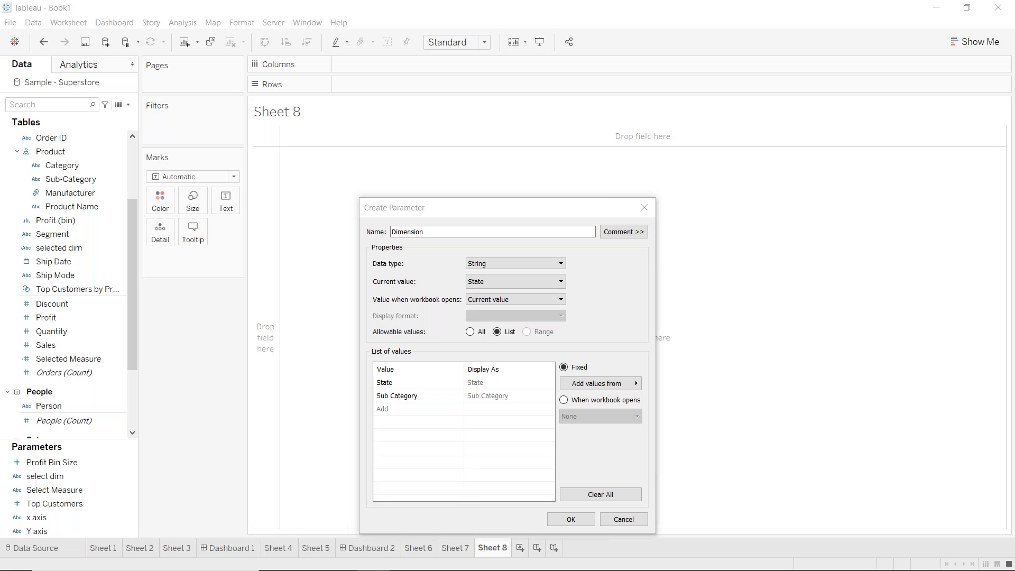
{"action": "left_click", "coordinate": [580, 523]}
- Show the parameter controls for Dimension, x axis and Y axis on the worksheet
{"action": "right_click", "coordinate": [37, 445]}
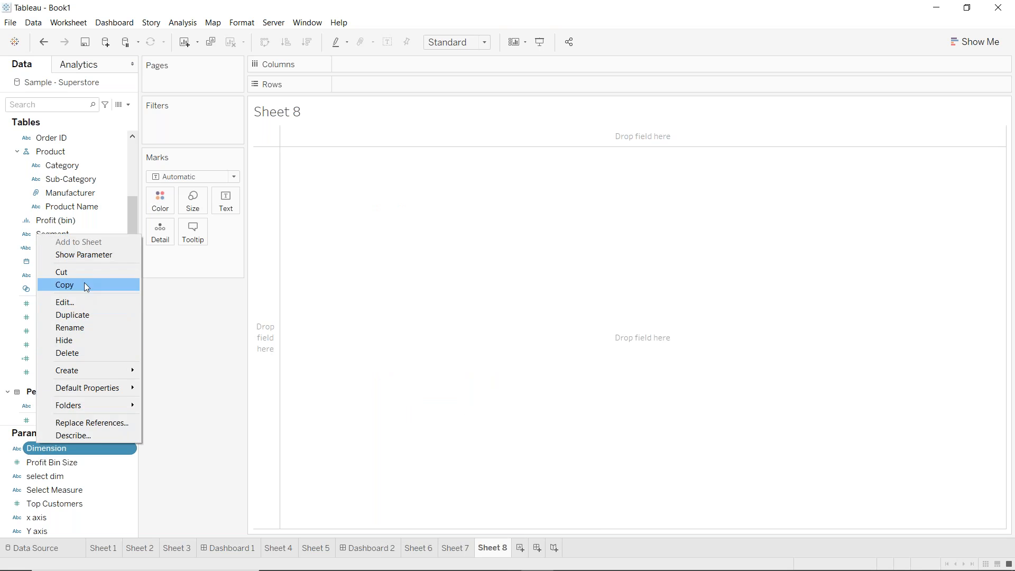
{"action": "left_click", "coordinate": [90, 256]}
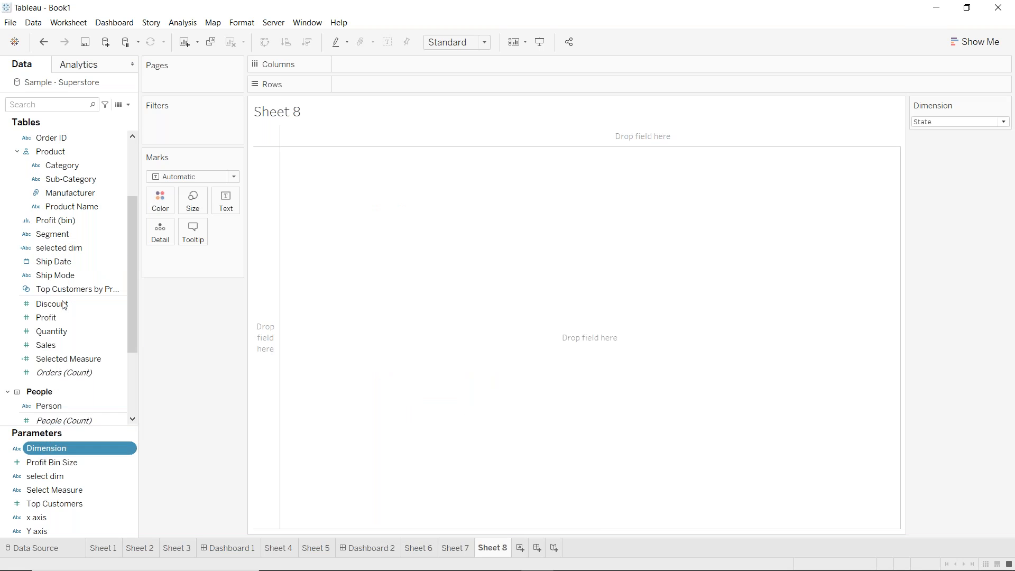
{"action": "right_click", "coordinate": [50, 523]}
{"action": "left_click", "coordinate": [80, 330]}
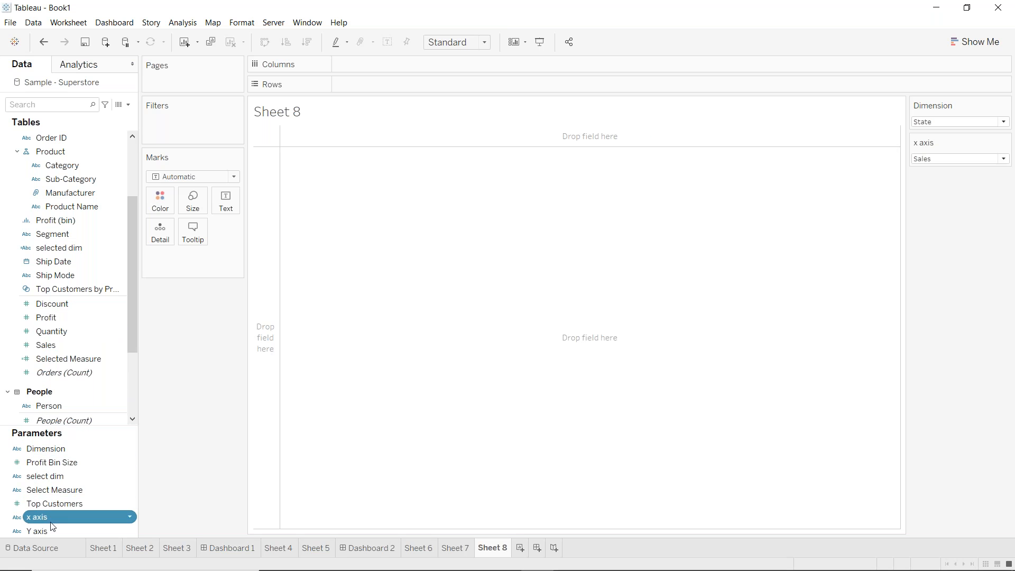
{"action": "right_click", "coordinate": [46, 532]}
{"action": "left_click", "coordinate": [78, 343]}
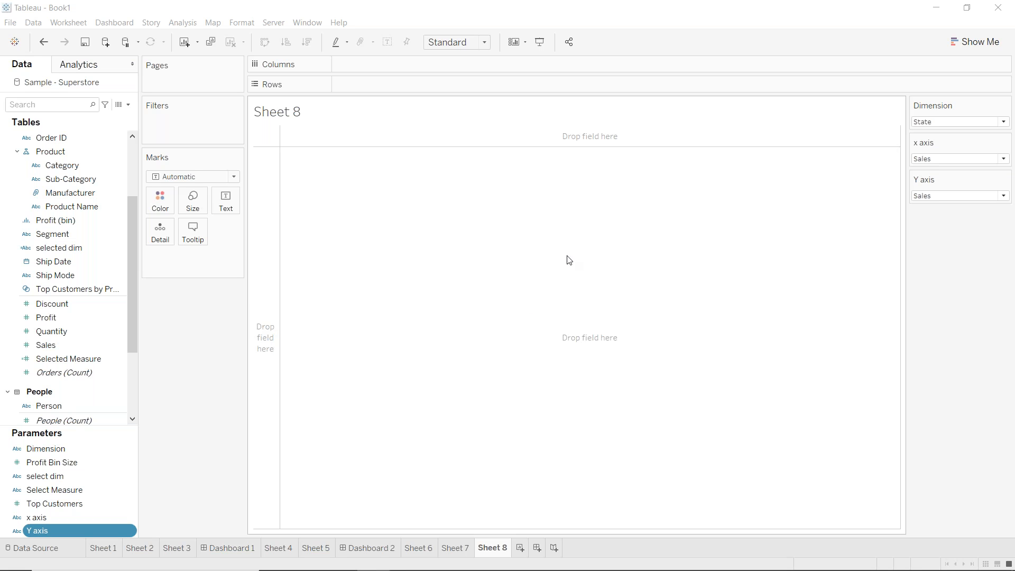
- Display the Dimension, x axis and Y axis parameter controls as single value lists
{"action": "left_click", "coordinate": [1005, 105]}
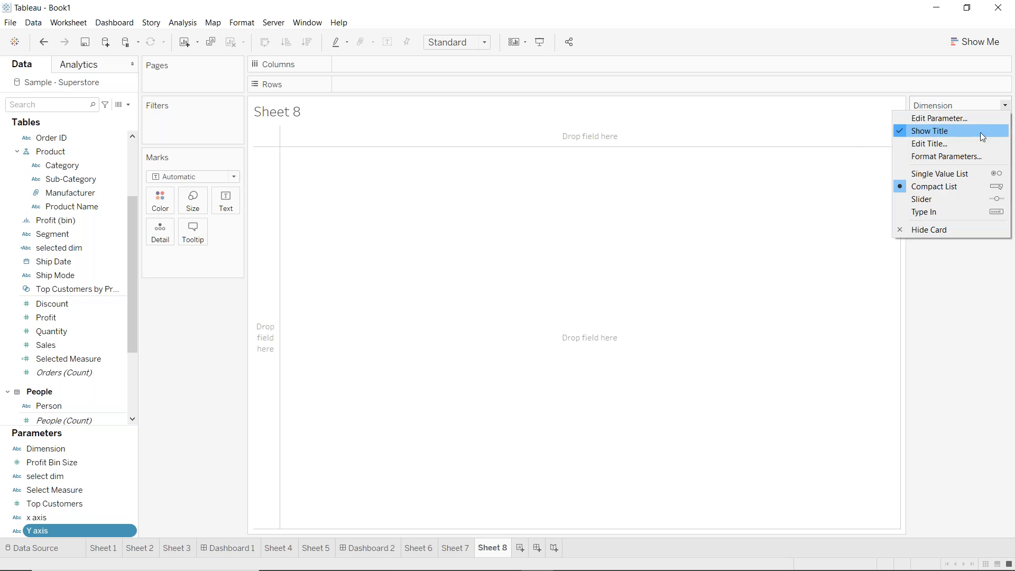
{"action": "left_click", "coordinate": [947, 173]}
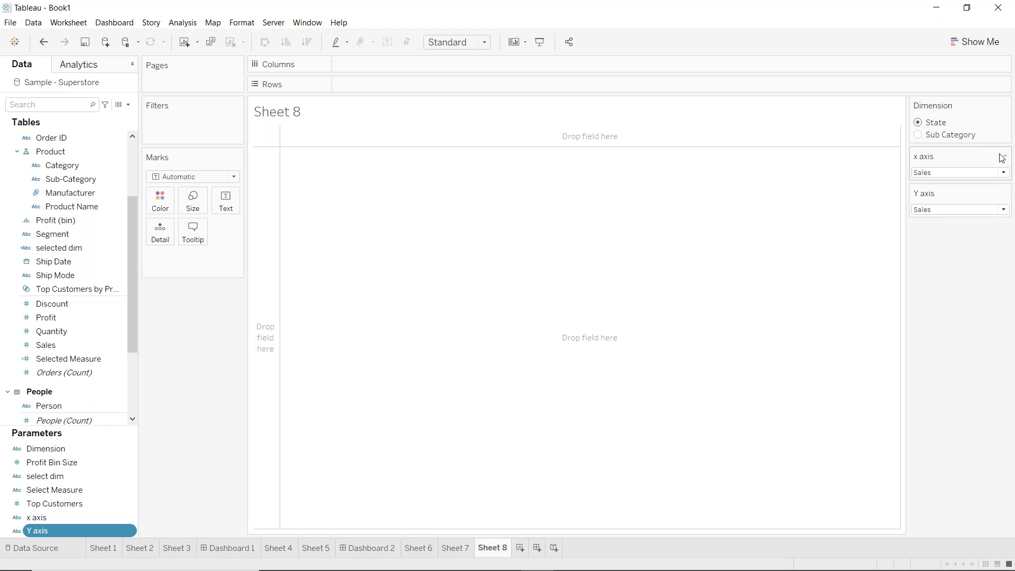
{"action": "left_click", "coordinate": [1005, 156]}
{"action": "left_click", "coordinate": [932, 228]}
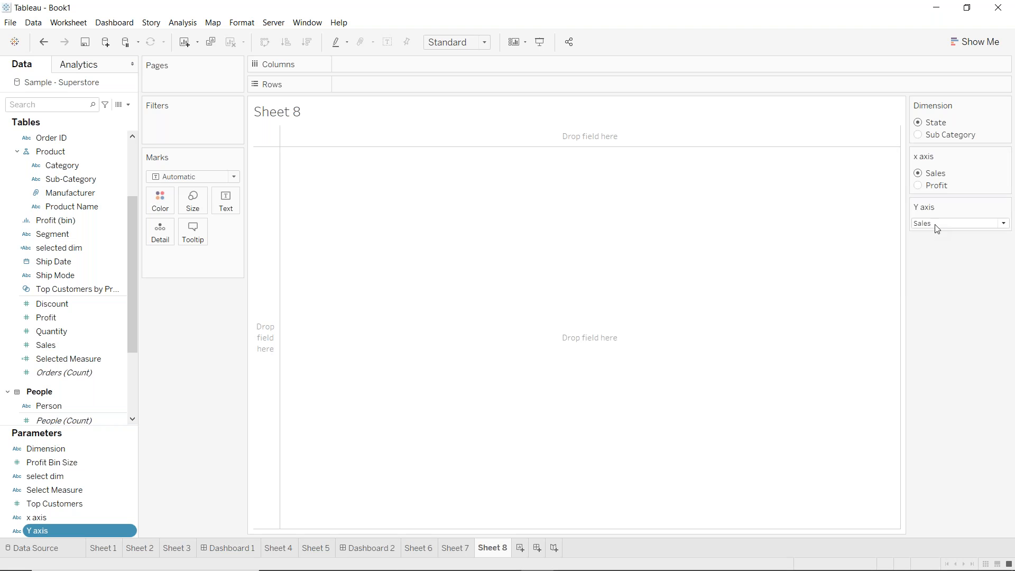
{"action": "left_click", "coordinate": [1005, 207]}
{"action": "left_click", "coordinate": [936, 275]}
{"action": "left_click", "coordinate": [373, 570]}
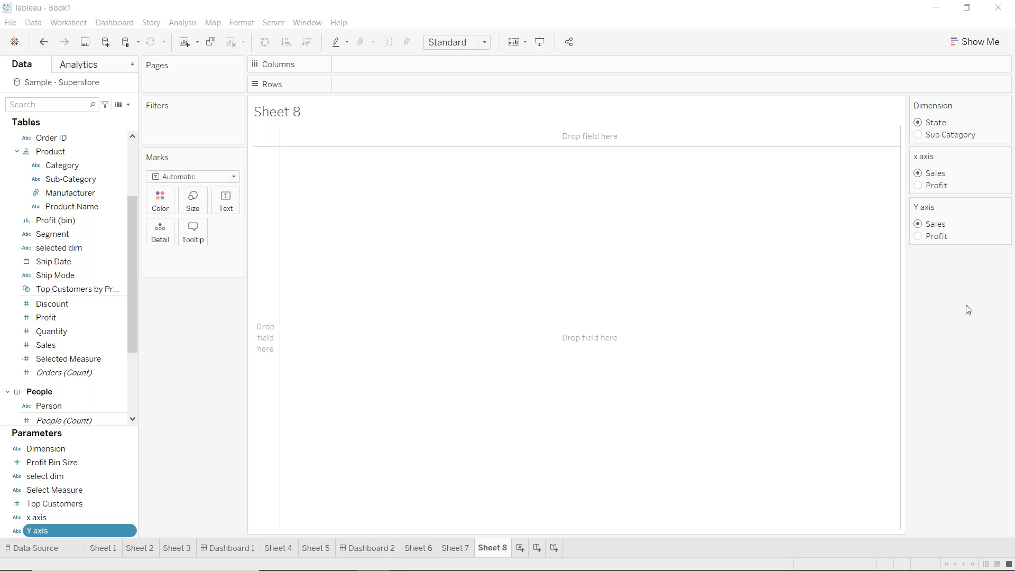
- Start a new calculated field named 'x axis select'
{"action": "left_click", "coordinate": [127, 104]}
{"action": "left_click", "coordinate": [102, 116]}
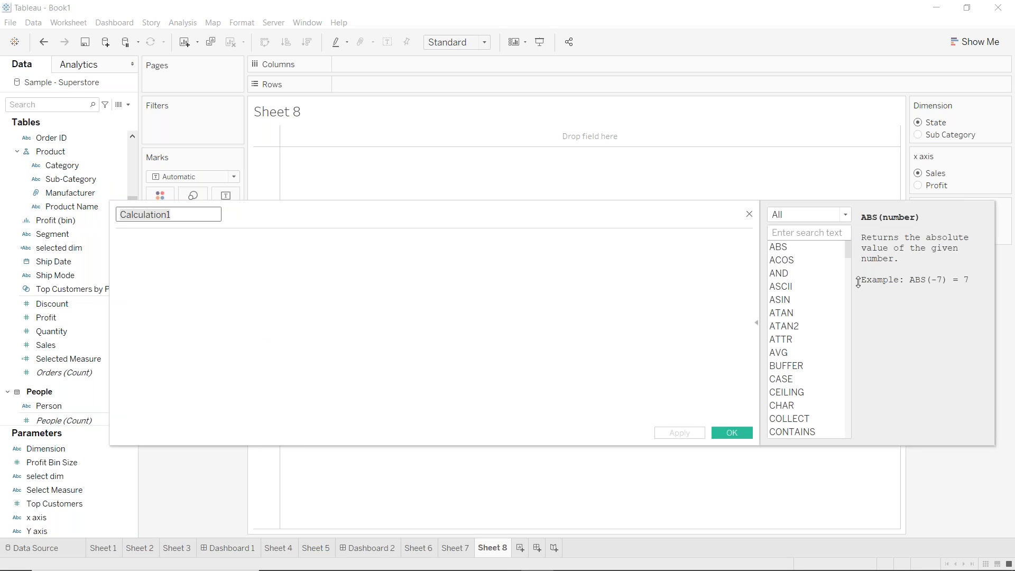
{"action": "type", "text": "x axis select"}
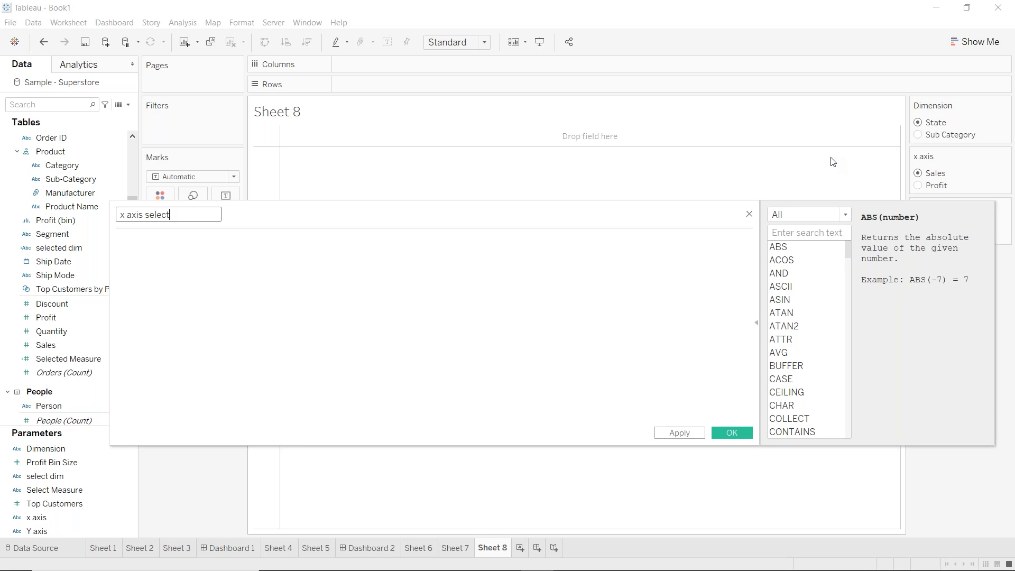
{"action": "key", "text": "Tab"}
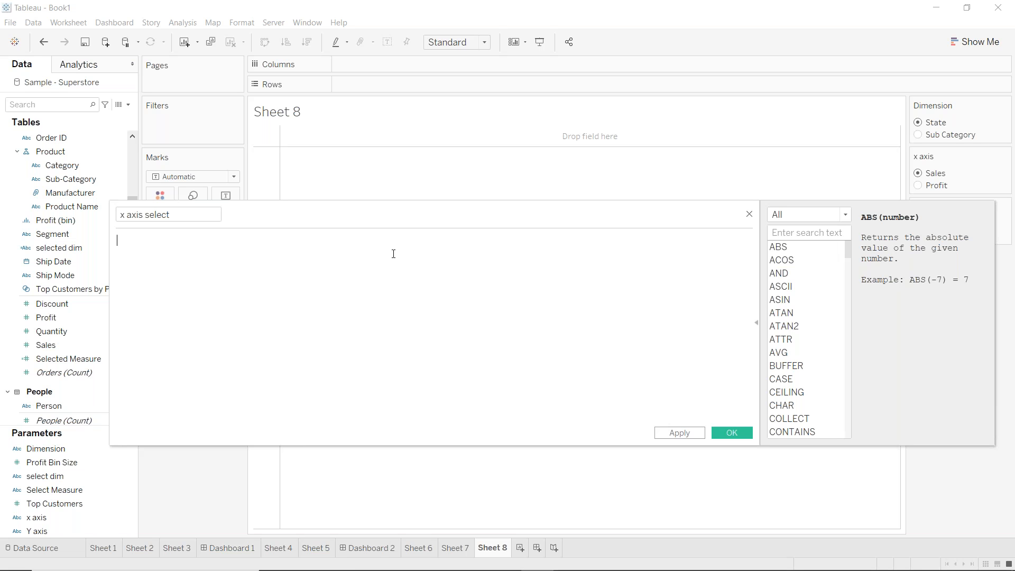
- Enter the formula IF [x axis]='Sales' THEN [Sales] ELSE [Profit] END and save the calculated field
{"action": "type", "text": "IF x"}
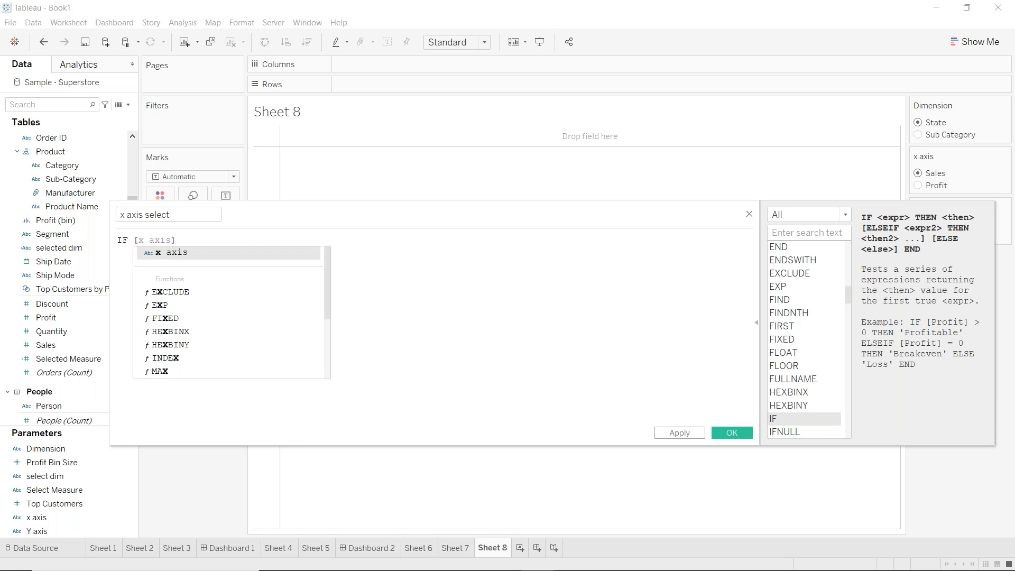
{"action": "key", "text": "Return"}
{"action": "type", "text": "="}
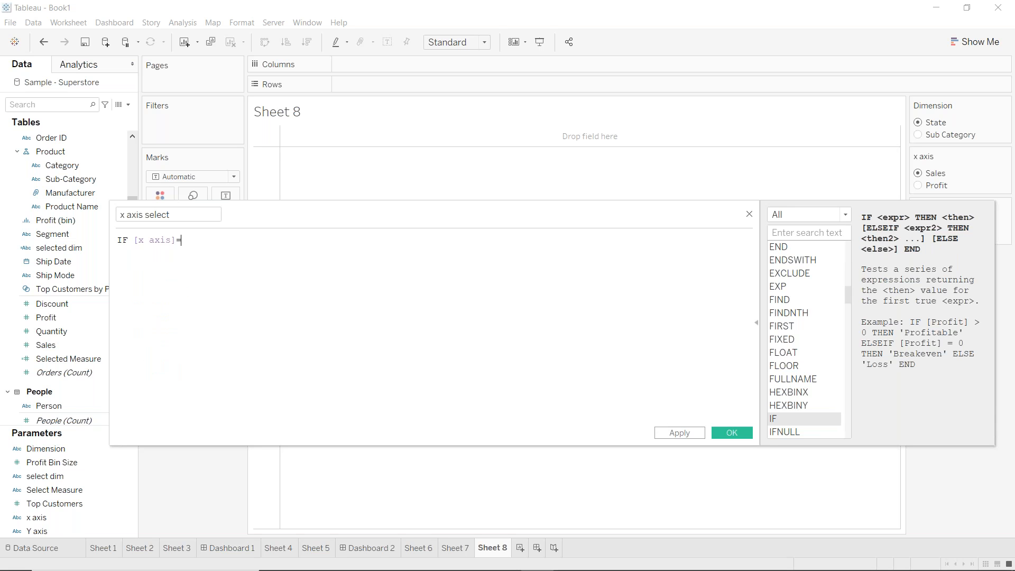
{"action": "type", "text": "'Sales' THEN sa"}
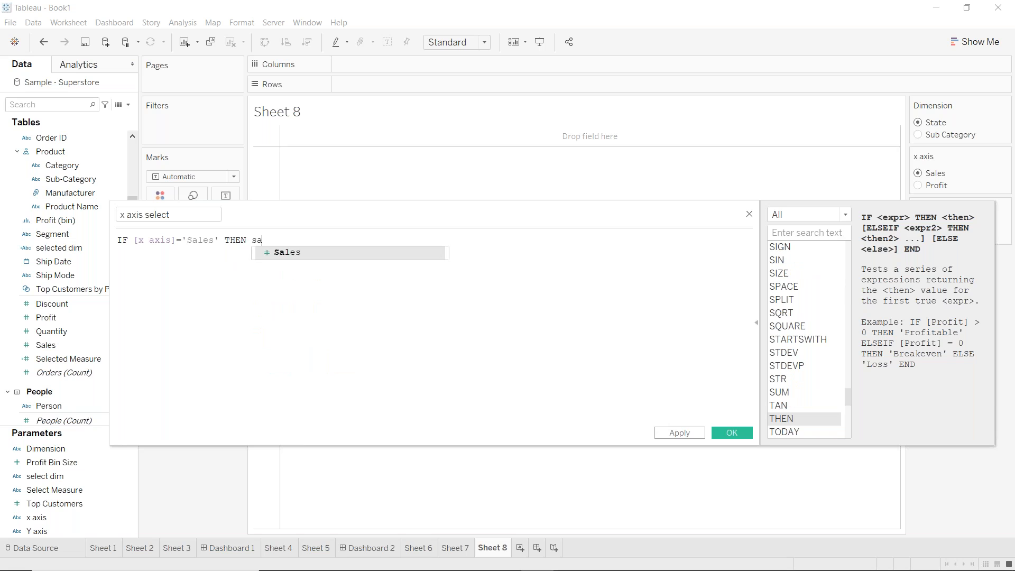
{"action": "key", "text": "Return"}
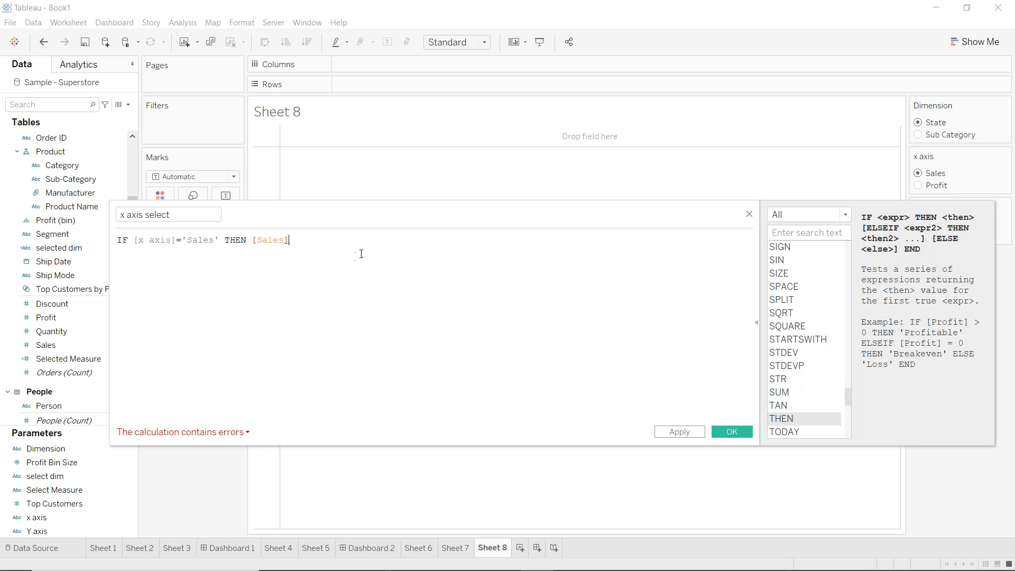
{"action": "key", "text": "Return"}
{"action": "type", "text": "ELSE prof"}
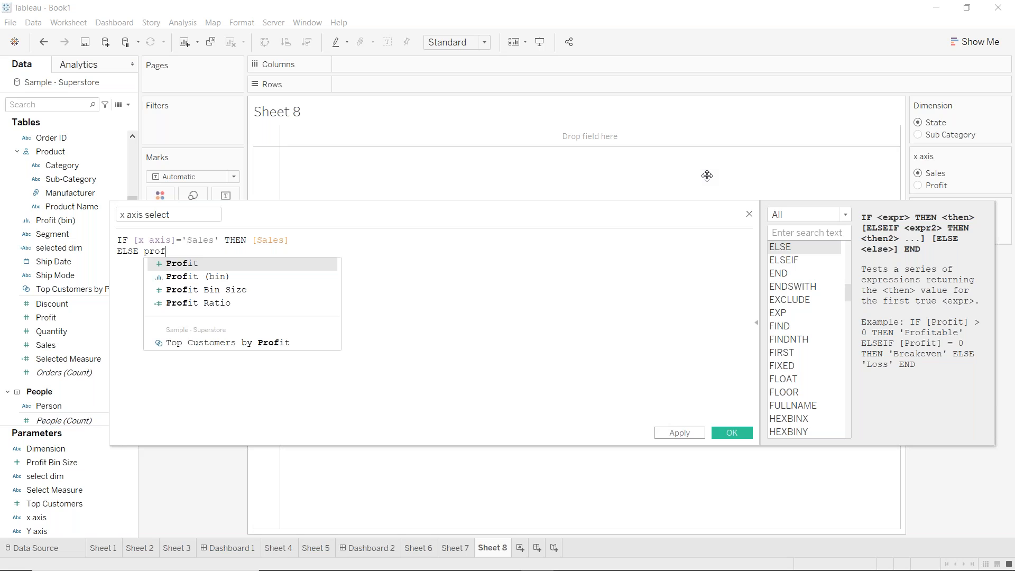
{"action": "key", "text": "Return"}
{"action": "key", "text": "Return"}
{"action": "type", "text": "END"}
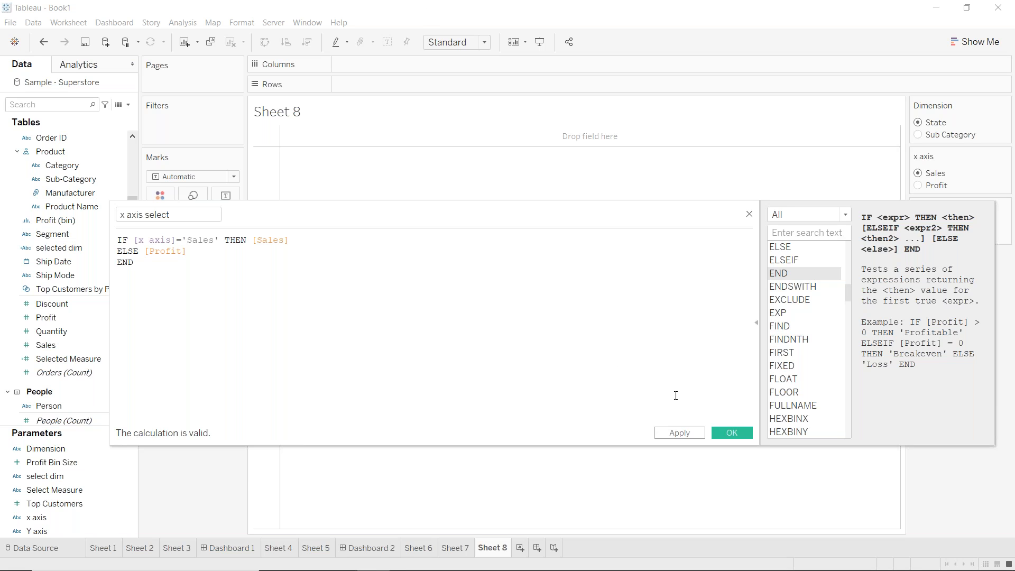
{"action": "left_click", "coordinate": [743, 437]}
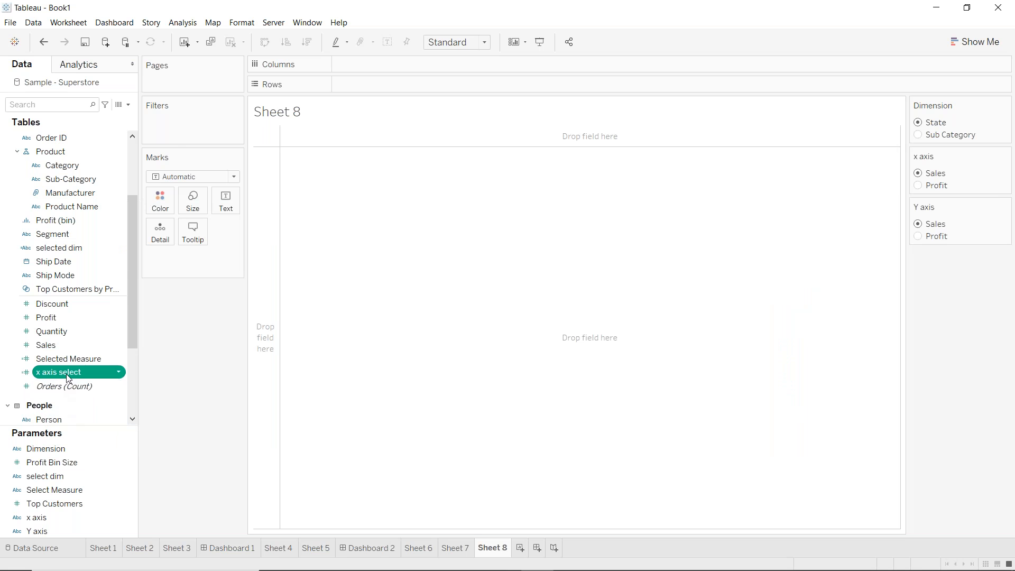
- Duplicate the 'x axis select' calculated field and rename the copy 'y axis select'
{"action": "right_click", "coordinate": [68, 374]}
{"action": "left_click", "coordinate": [113, 181]}
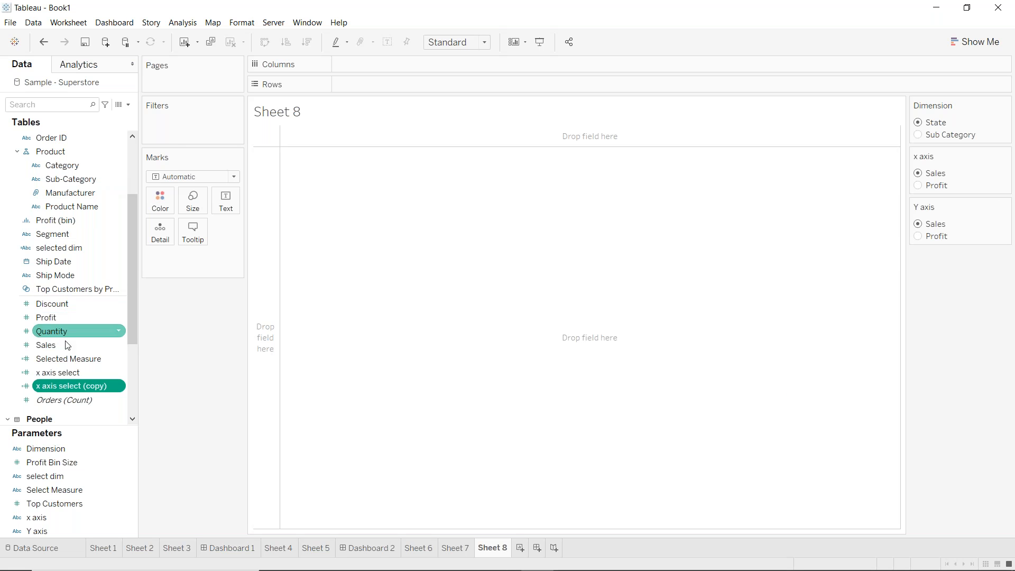
{"action": "right_click", "coordinate": [74, 389]}
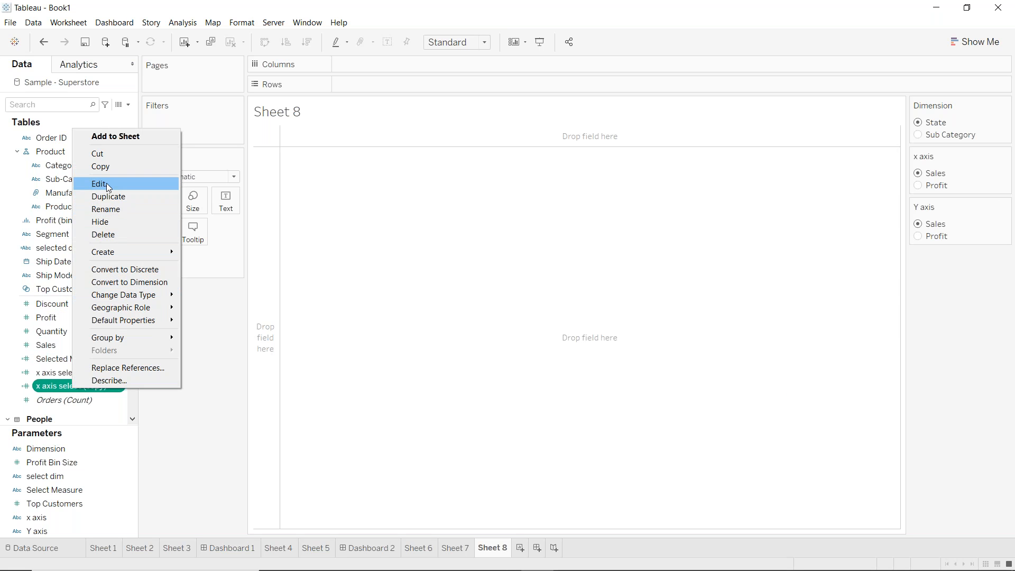
{"action": "left_click", "coordinate": [106, 183]}
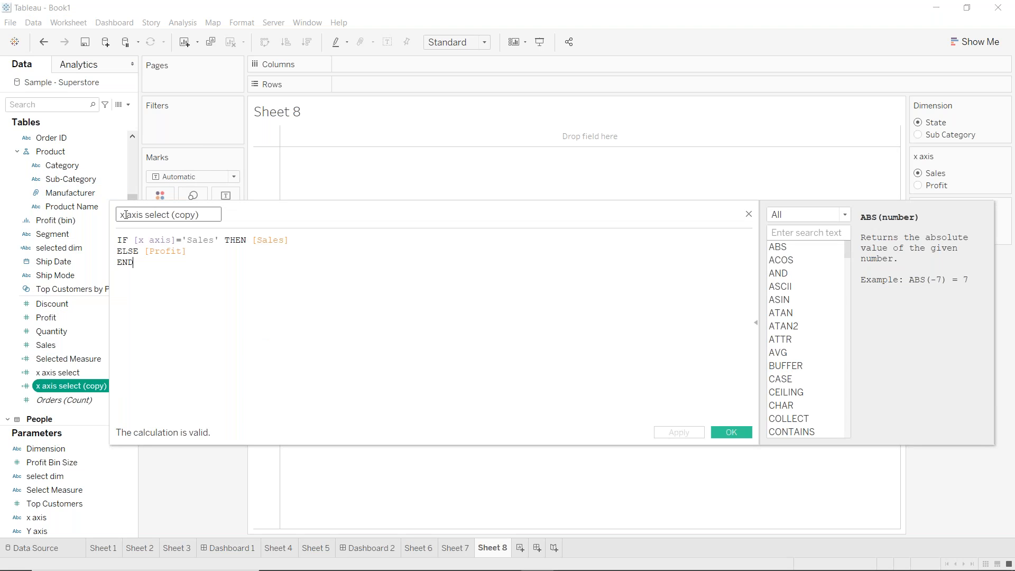
{"action": "key", "text": "Delete"}
{"action": "type", "text": "y"}
{"action": "triple_click", "coordinate": [189, 218]}
{"action": "double_click", "coordinate": [189, 215]}
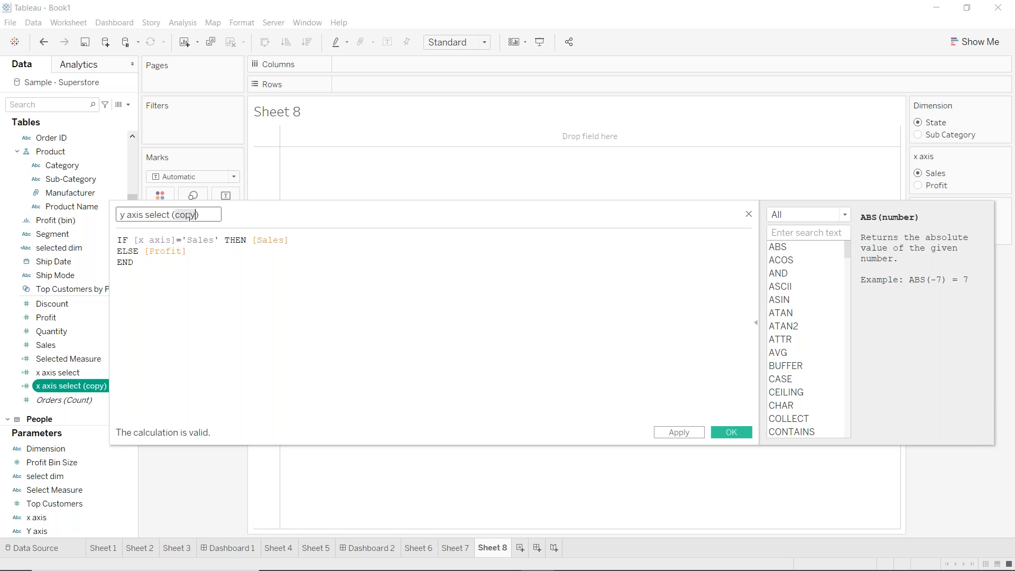
{"action": "key", "text": "BackSpace"}
{"action": "key", "text": "BackSpace"}
{"action": "key", "text": "Delete"}
- Replace [x axis] with the [Y axis] parameter in the 'y axis select' formula and save the field
{"action": "double_click", "coordinate": [162, 241]}
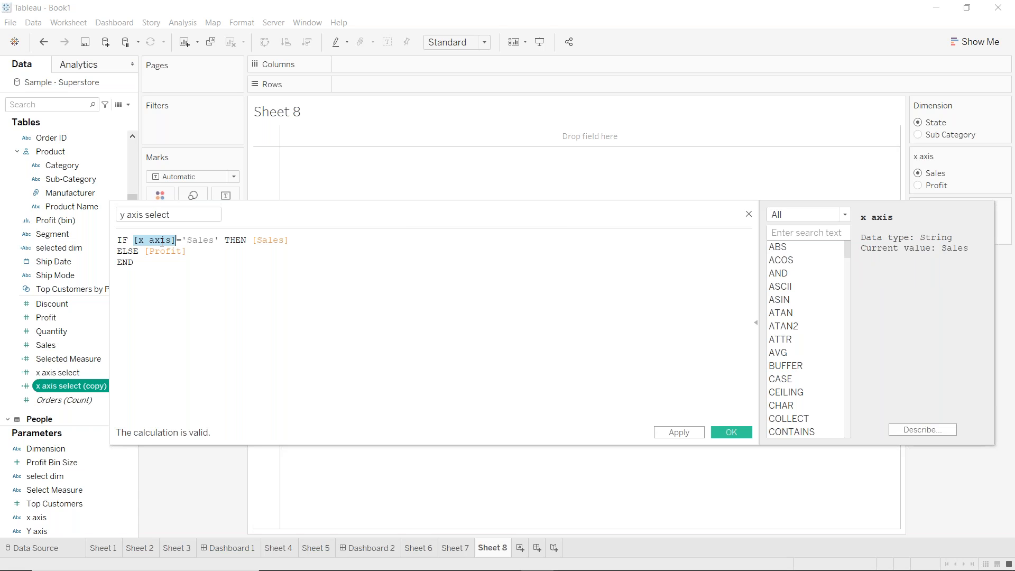
{"action": "type", "text": "y"}
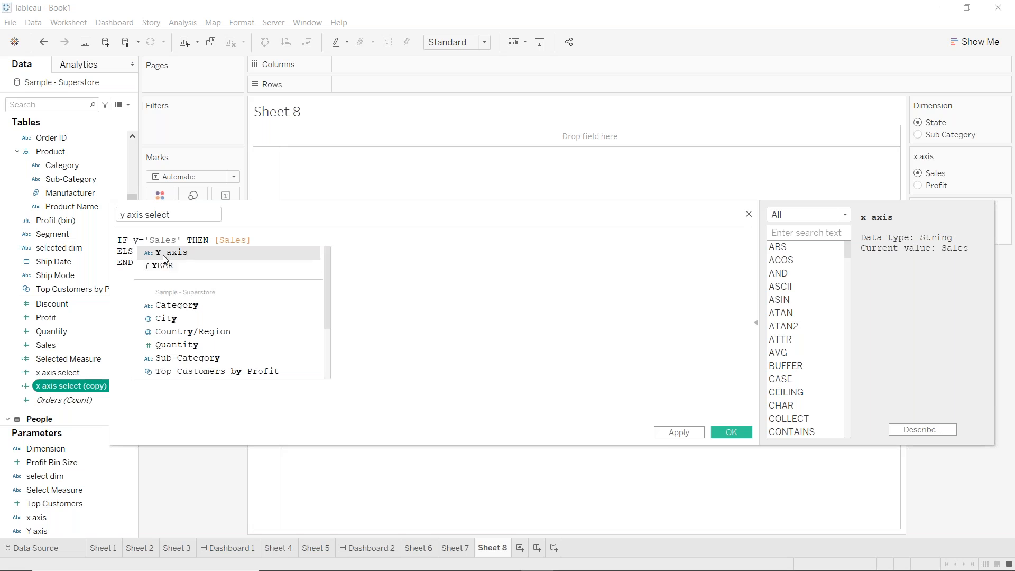
{"action": "left_click", "coordinate": [162, 255]}
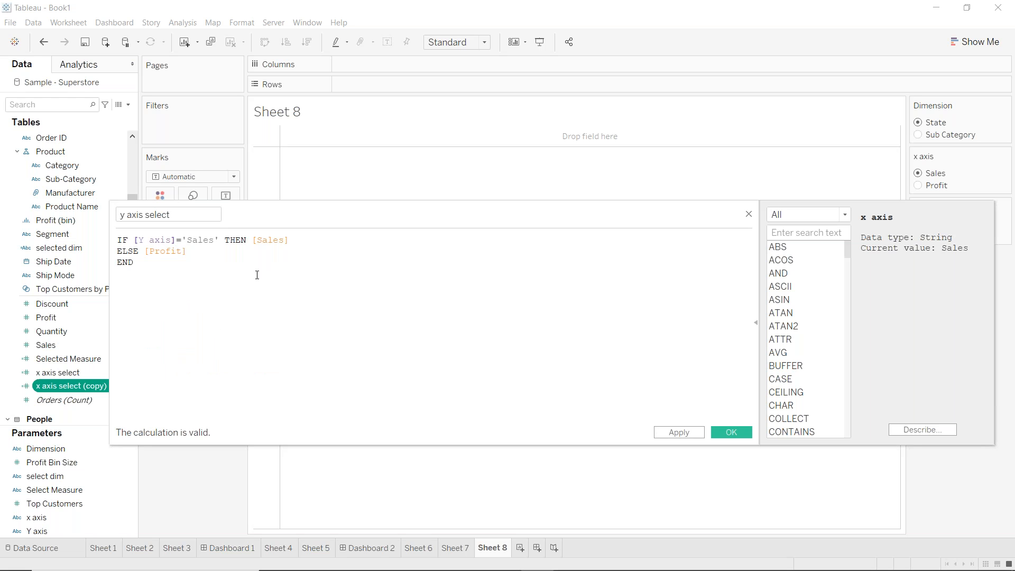
{"action": "left_click", "coordinate": [716, 431]}
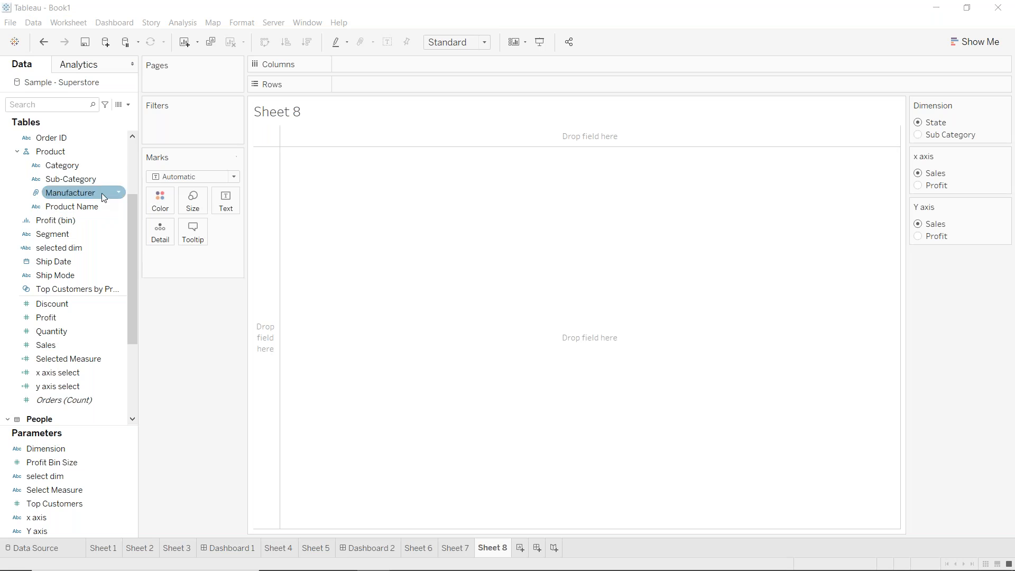
- Start a new calculated field named 'select Gran'
{"action": "left_click", "coordinate": [128, 104]}
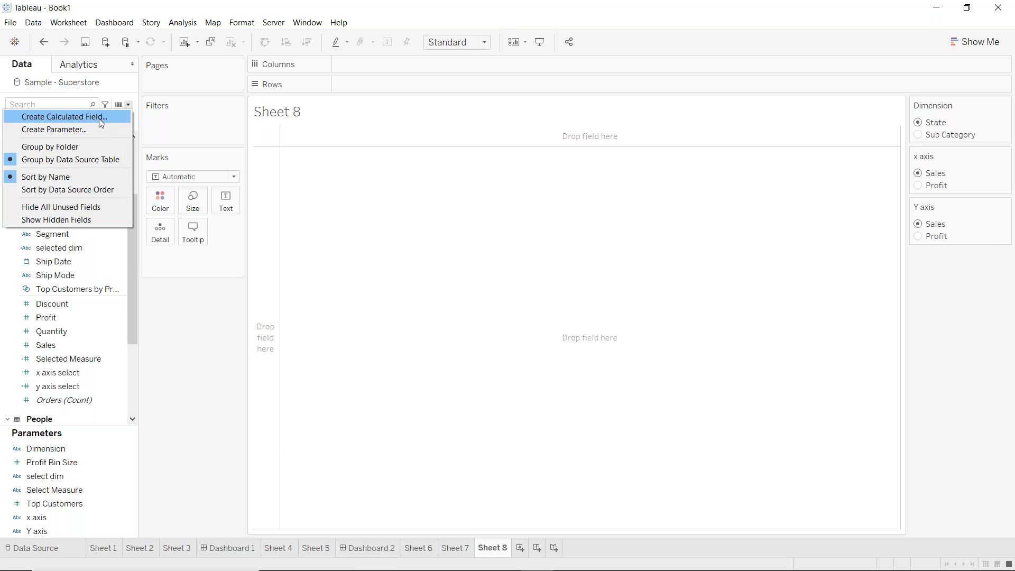
{"action": "left_click", "coordinate": [99, 119]}
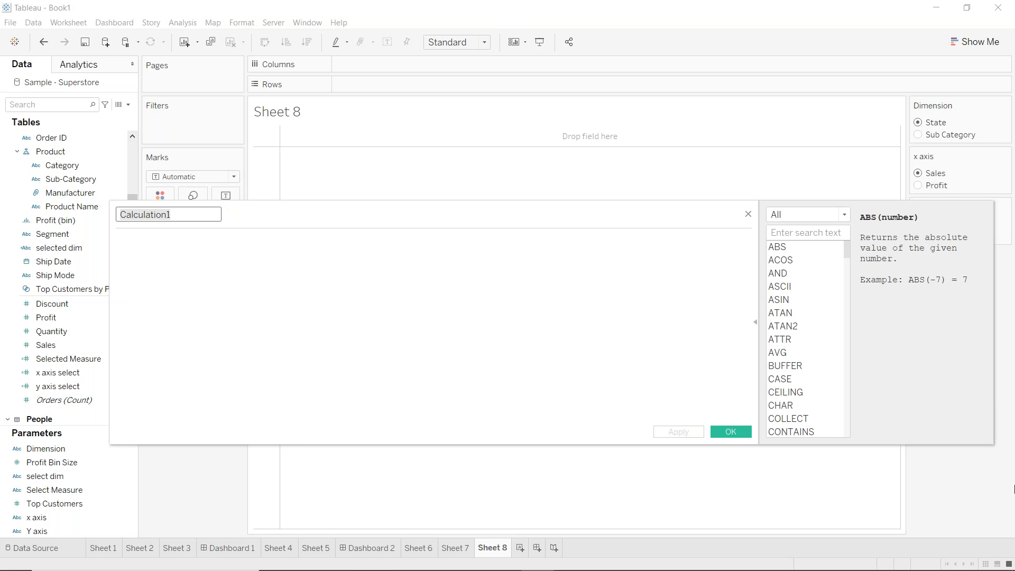
{"action": "type", "text": "sele"}
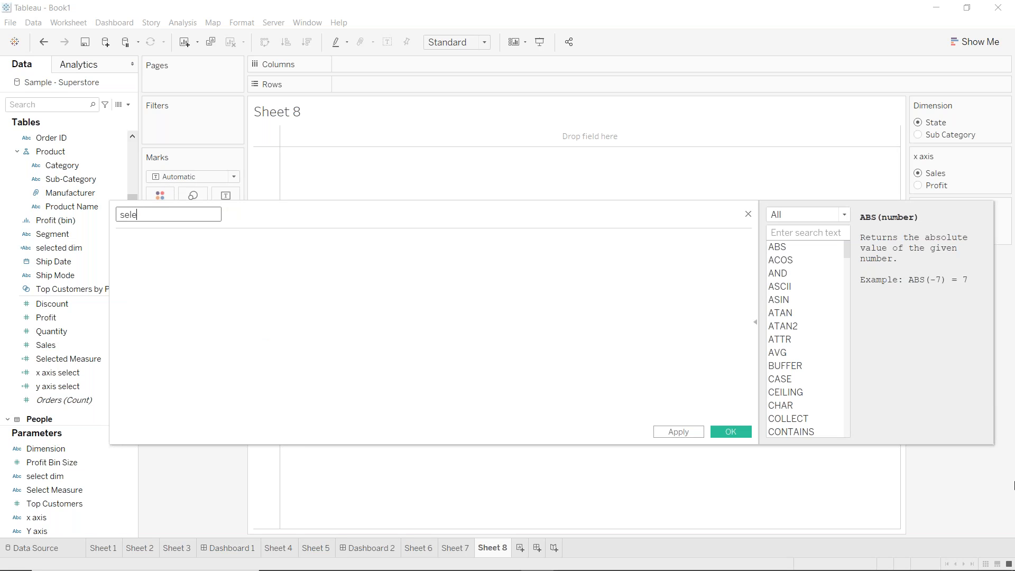
{"action": "type", "text": "ct Gran"}
{"action": "key", "text": "Tab"}
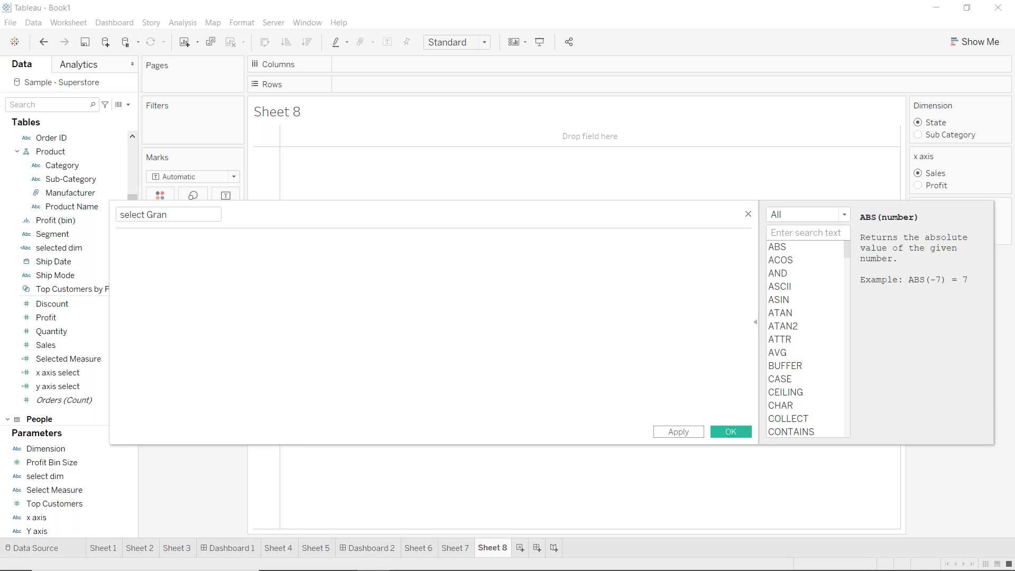
{"action": "left_click", "coordinate": [180, 283]}
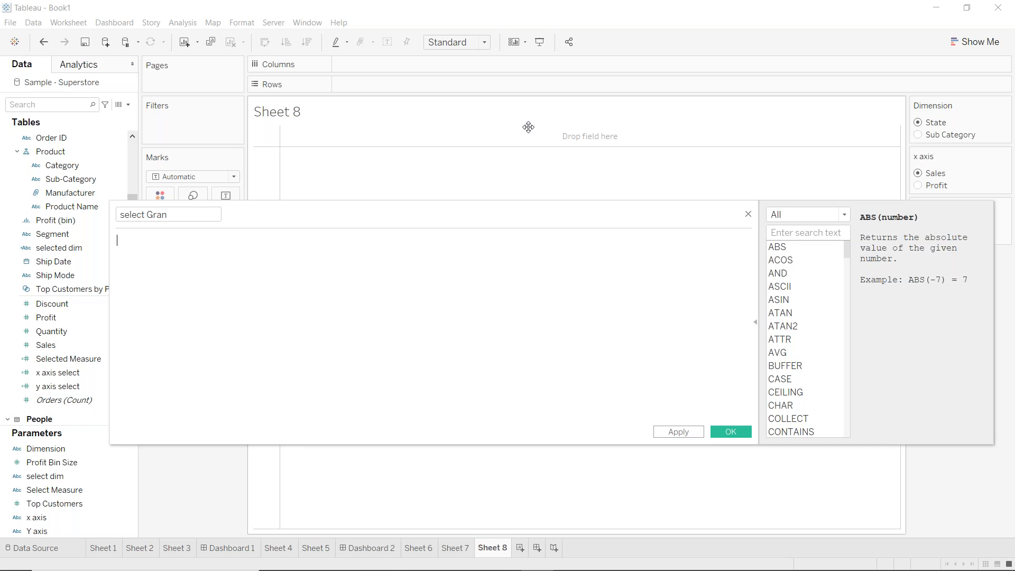
- Enter the condition IF [Dimension]='State' THEN [State] in the 'select Gran' formula
{"action": "type", "text": "IF sel"}
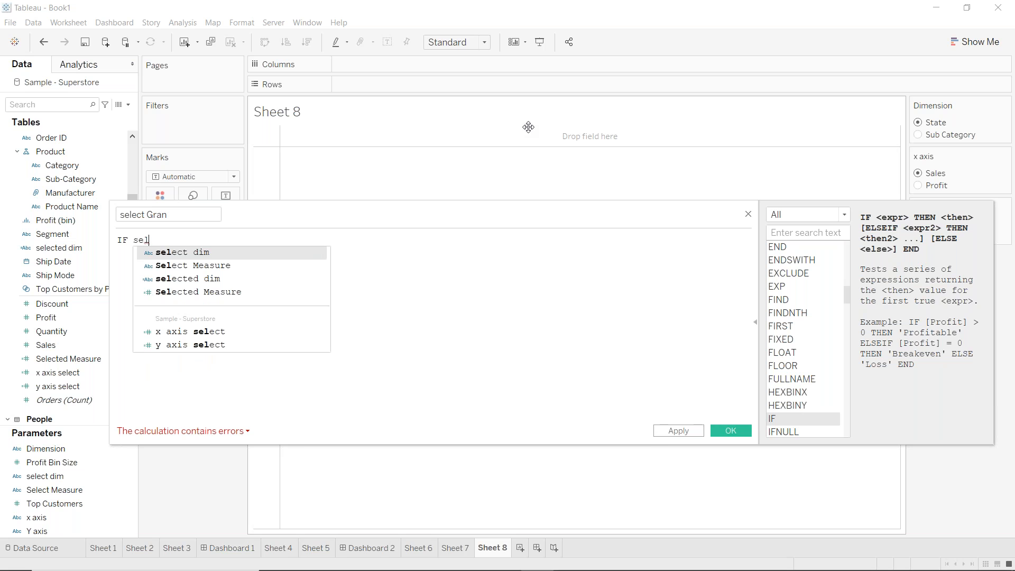
{"action": "key", "text": "BackSpace"}
{"action": "key", "text": "BackSpace"}
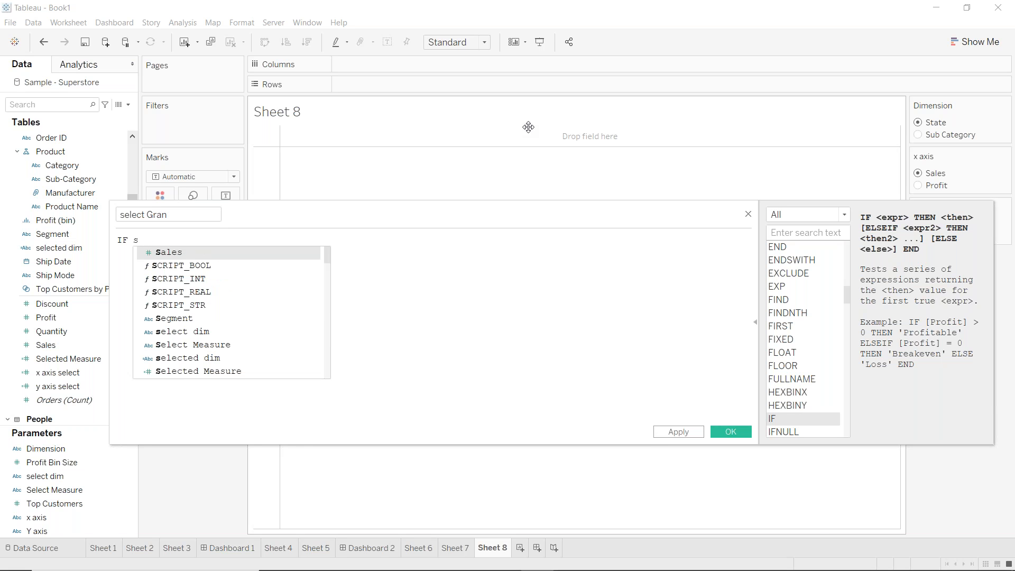
{"action": "key", "text": "BackSpace"}
{"action": "key", "text": "BackSpace"}
{"action": "type", "text": "di"}
{"action": "key", "text": "Return"}
{"action": "type", "text": "='St"}
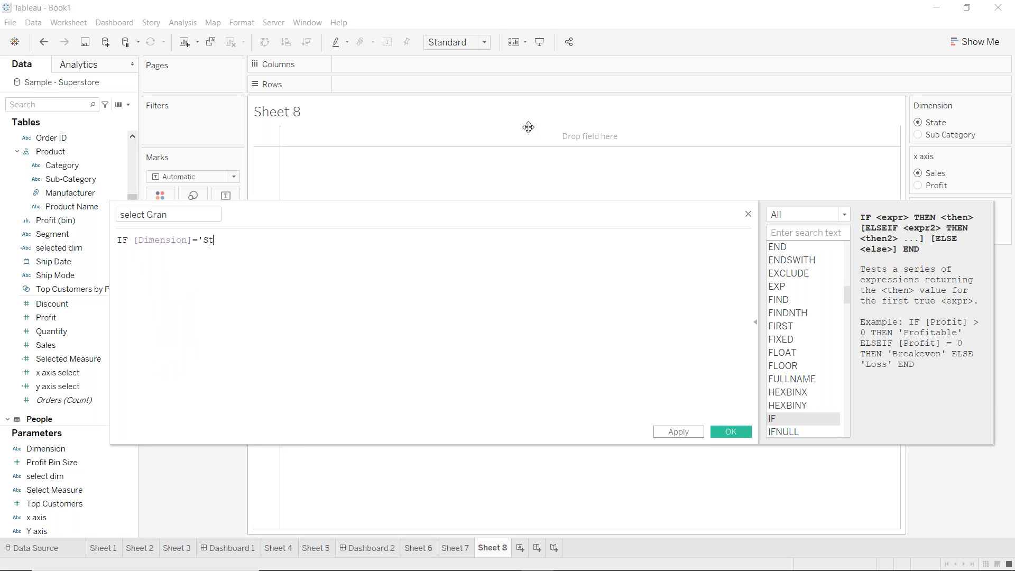
{"action": "type", "text": "ate' THEN sta"}
{"action": "key", "text": "Down"}
{"action": "key", "text": "Return"}
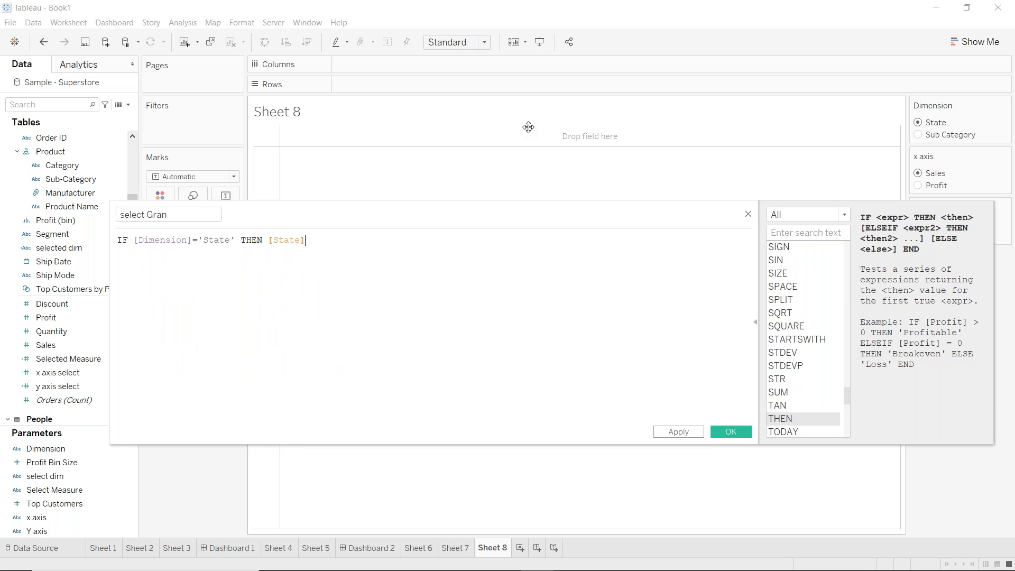
- Complete the 'select Gran' formula with ELSE [Sub-Category] END and save the calculated field
{"action": "type", "text": "ELSE"}
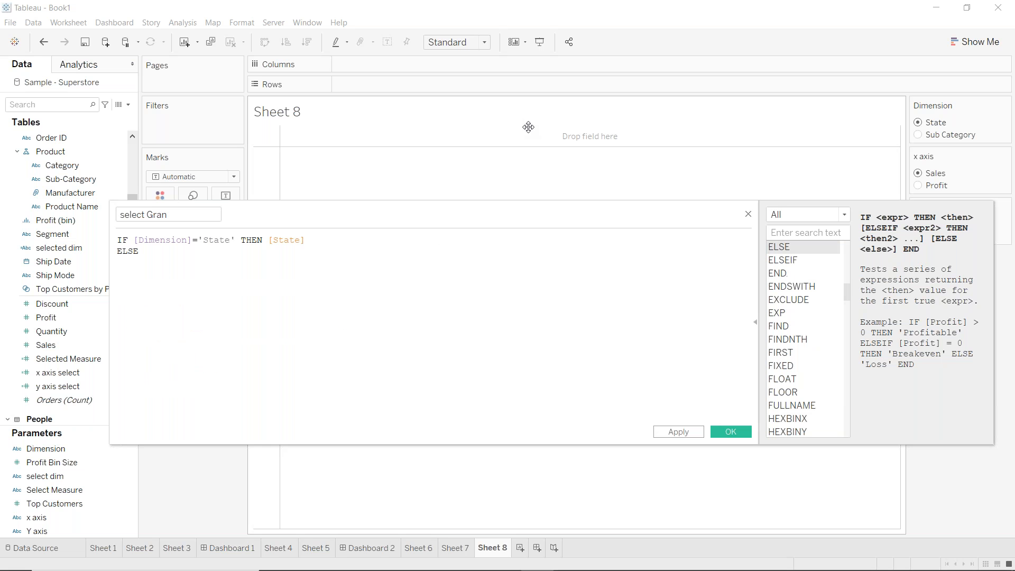
{"action": "type", "text": " sub"}
{"action": "key", "text": "Return"}
{"action": "key", "text": "Return"}
{"action": "type", "text": "END"}
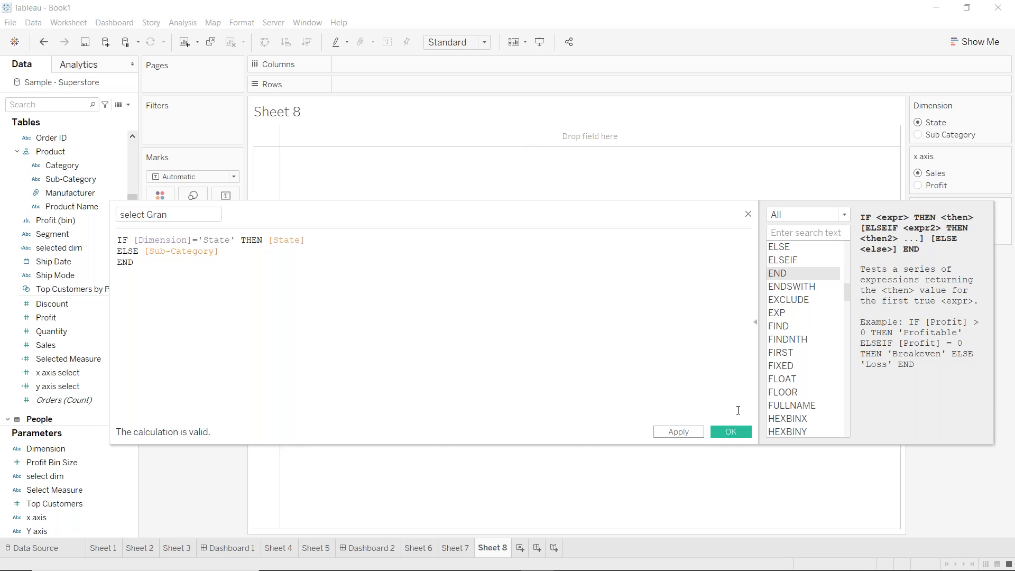
{"action": "left_click", "coordinate": [742, 433]}
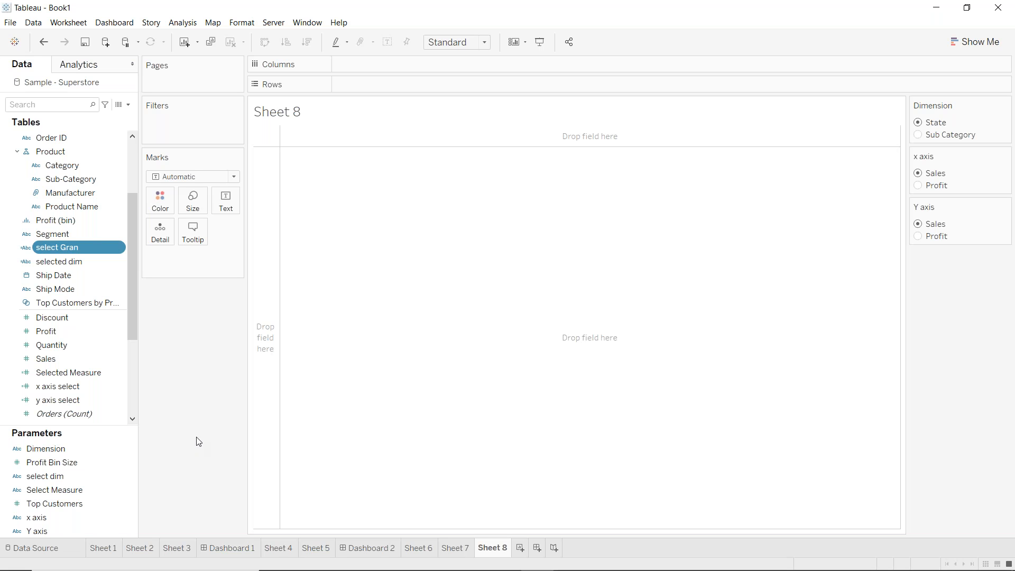
- Build a scatter plot with 'x axis select' on Columns, 'y axis select' on Rows and 'select Gran' on Detail
{"action": "left_click_drag", "start_coordinate": [65, 387], "coordinate": [371, 66]}
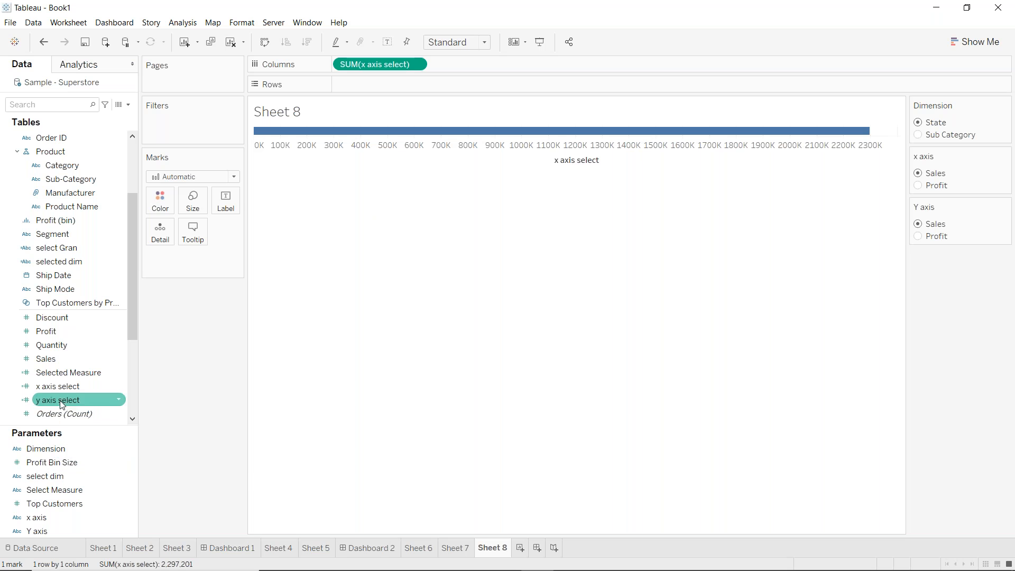
{"action": "left_click_drag", "start_coordinate": [67, 404], "coordinate": [351, 85]}
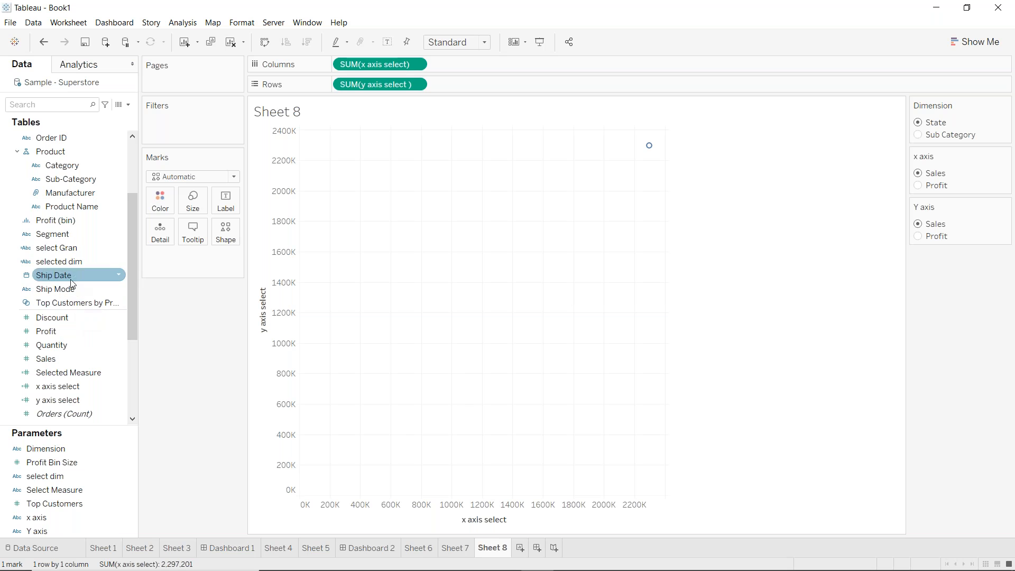
{"action": "scroll", "coordinate": [77, 259], "scroll_direction": "up", "scroll_amount": 3}
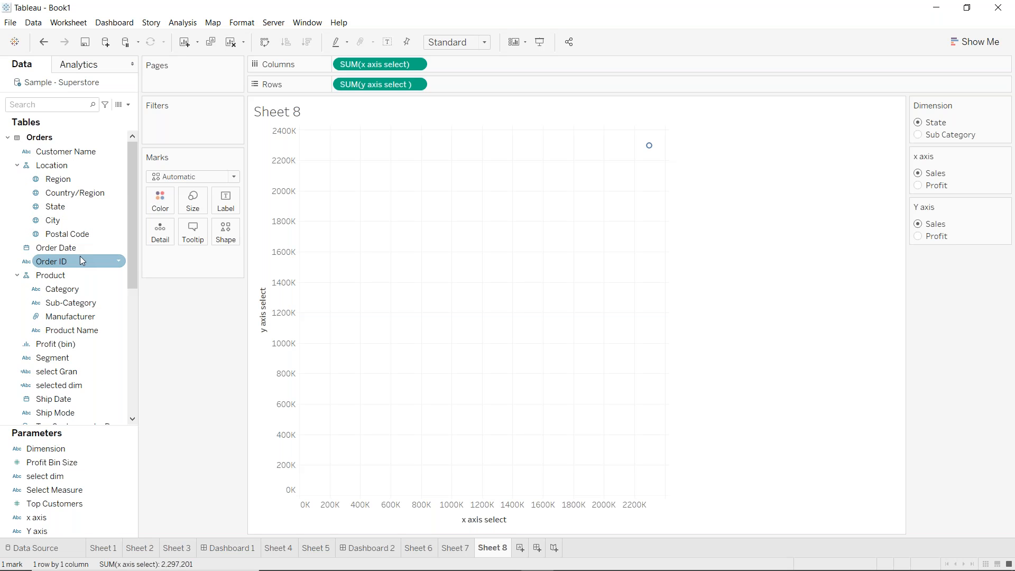
{"action": "left_click_drag", "start_coordinate": [57, 371], "coordinate": [153, 244]}
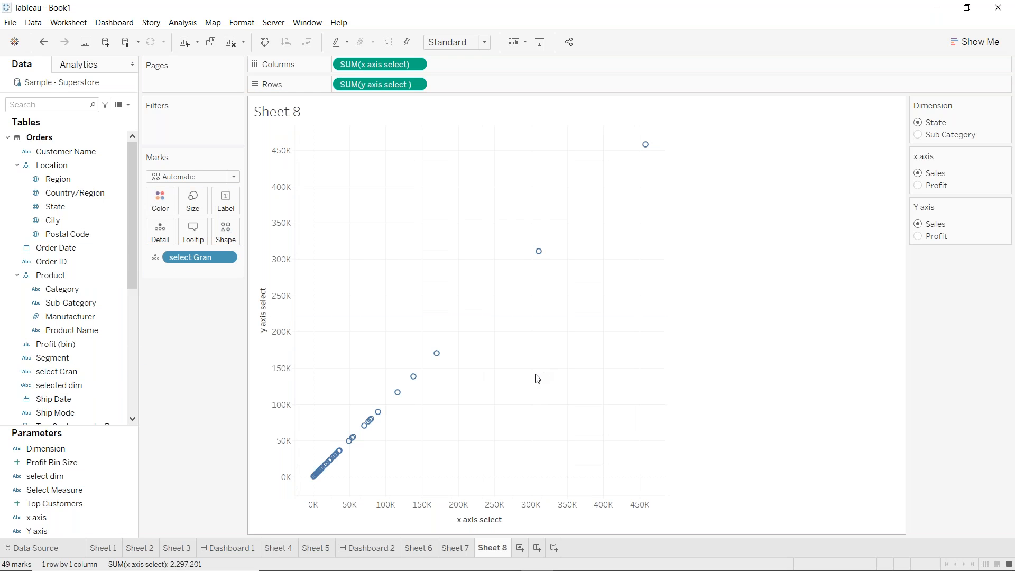
- Try Profit on both axes and the Sub Category dimension, finishing with Dimension State, x axis Sales and Y axis Profit
{"action": "left_click", "coordinate": [920, 186]}
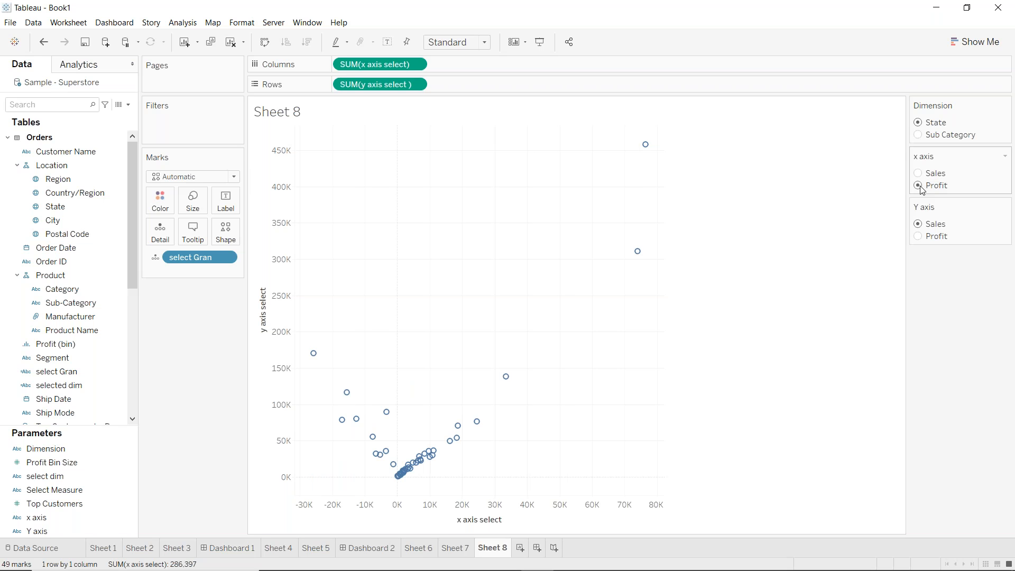
{"action": "left_click", "coordinate": [920, 136]}
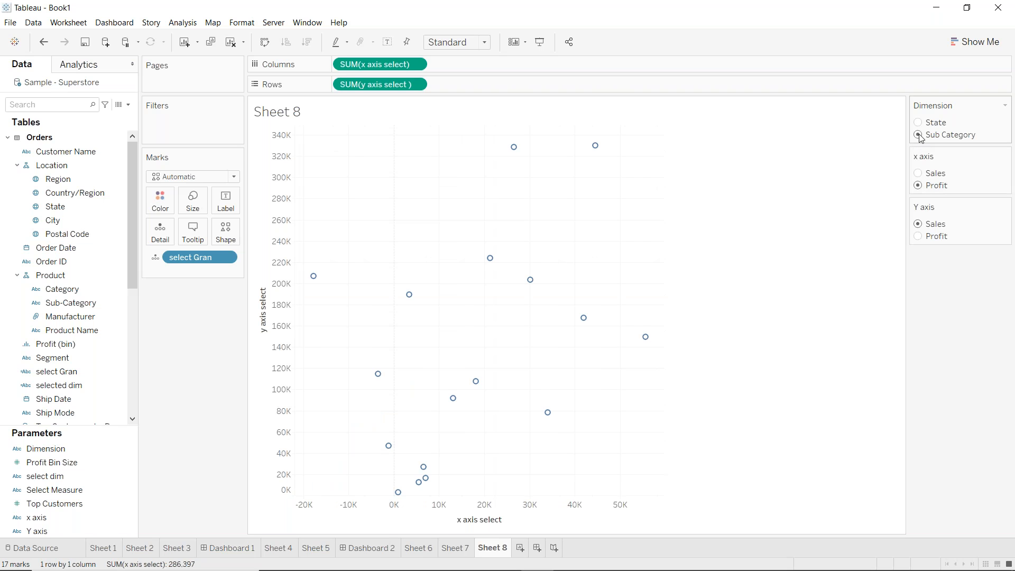
{"action": "left_click", "coordinate": [921, 238]}
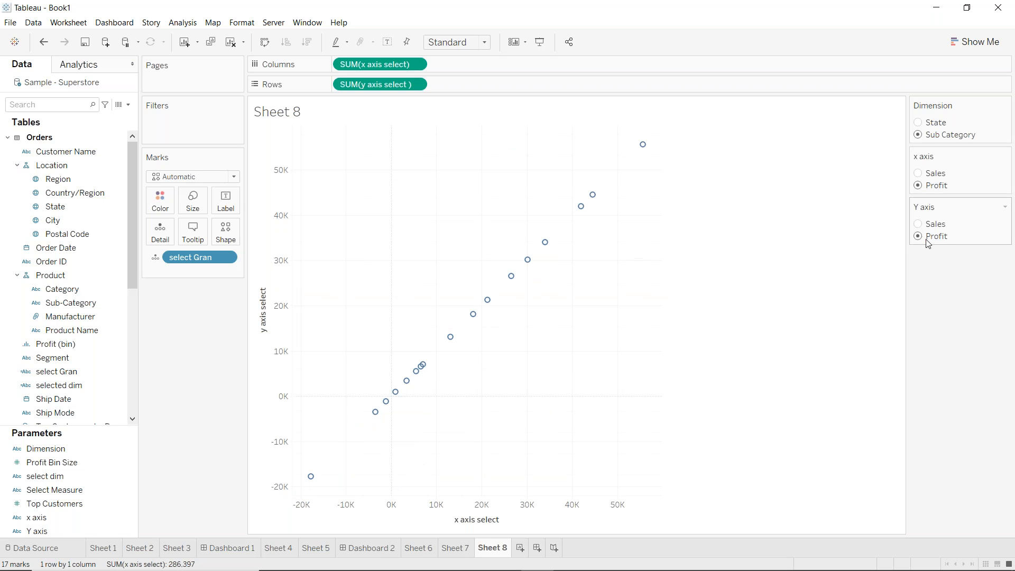
{"action": "left_click", "coordinate": [919, 174]}
{"action": "left_click", "coordinate": [919, 123]}
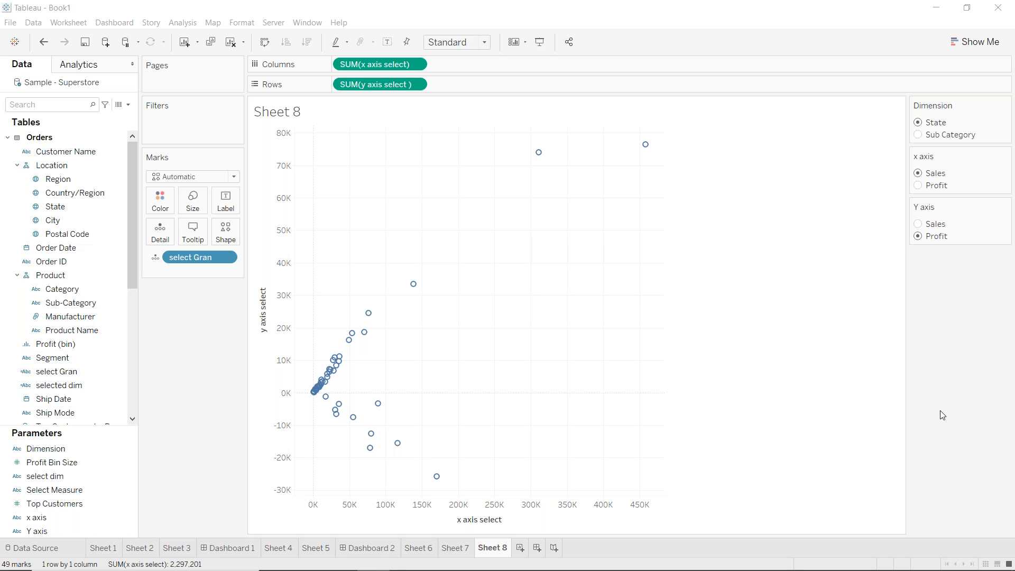
- Replace the 'select Gran' label in the scatter plot's tooltip with the Dimension parameter
{"action": "mouse_move", "coordinate": [415, 284]}
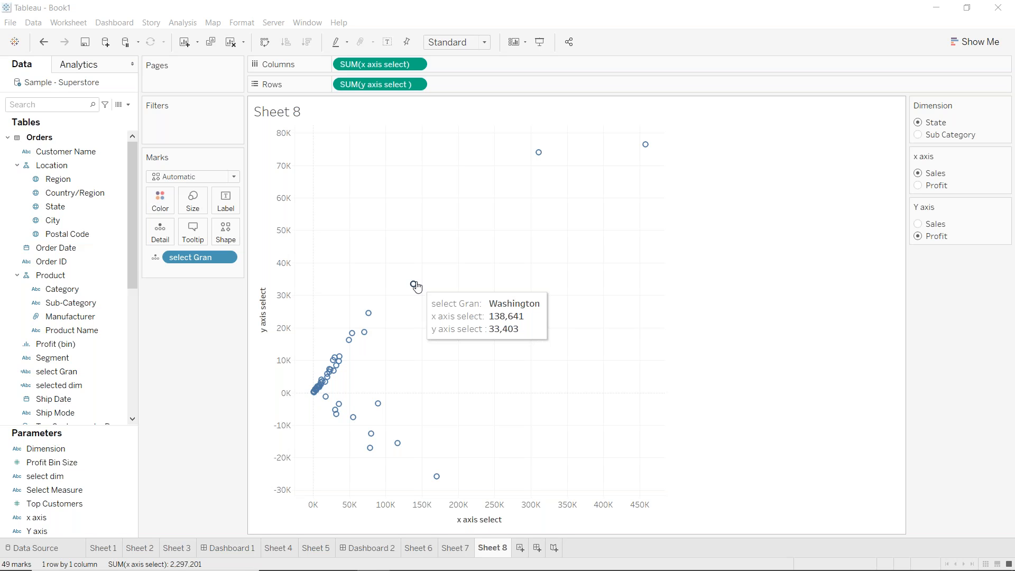
{"action": "left_click", "coordinate": [193, 231]}
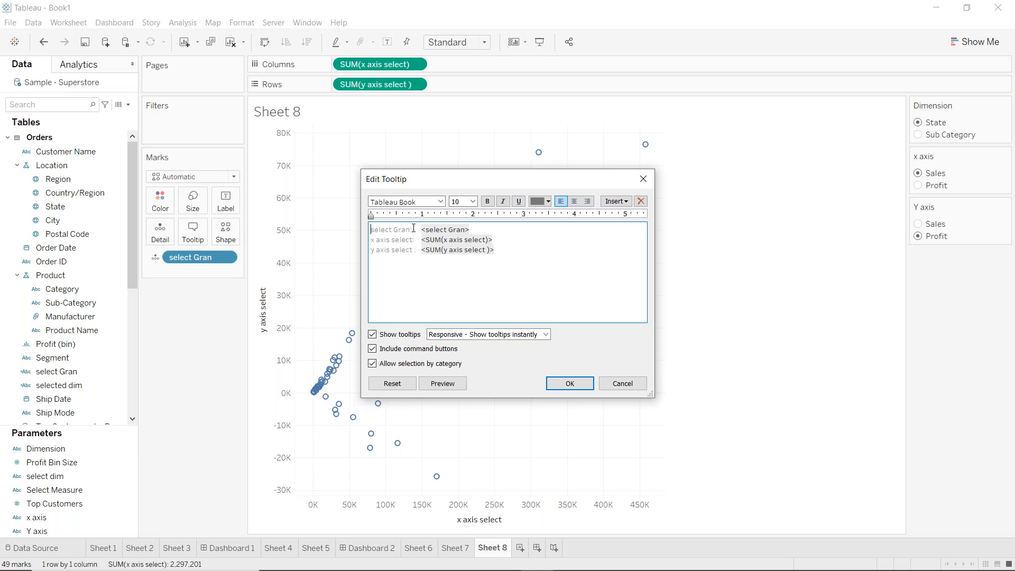
{"action": "left_click_drag", "start_coordinate": [414, 229], "coordinate": [371, 230]}
{"action": "left_click", "coordinate": [616, 201]}
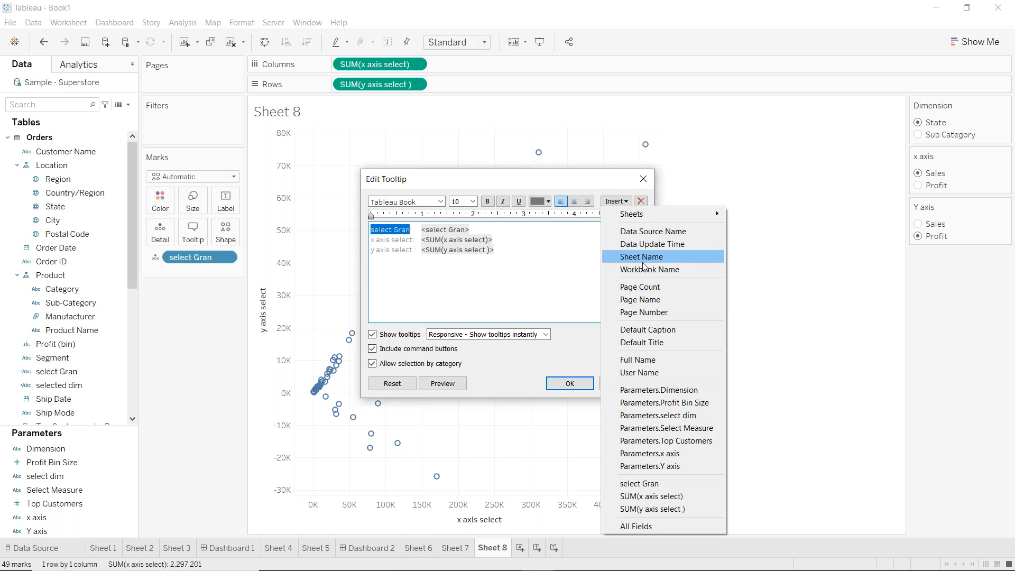
{"action": "left_click", "coordinate": [659, 390]}
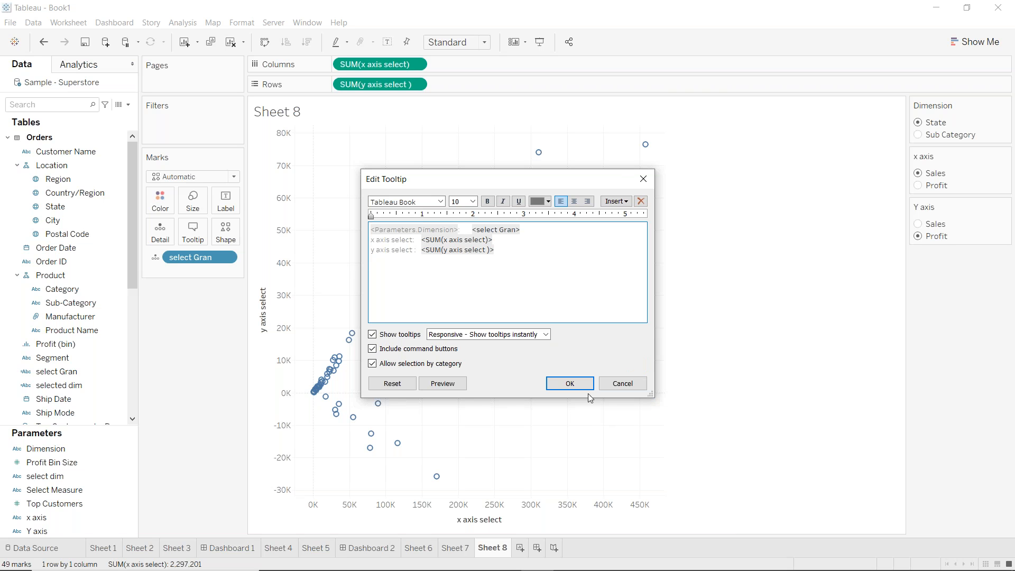
- Replace the 'x axis select' and 'y axis select' labels in the tooltip with the x axis and Y axis parameters
{"action": "left_click_drag", "start_coordinate": [414, 241], "coordinate": [365, 242]}
{"action": "left_click", "coordinate": [617, 201]}
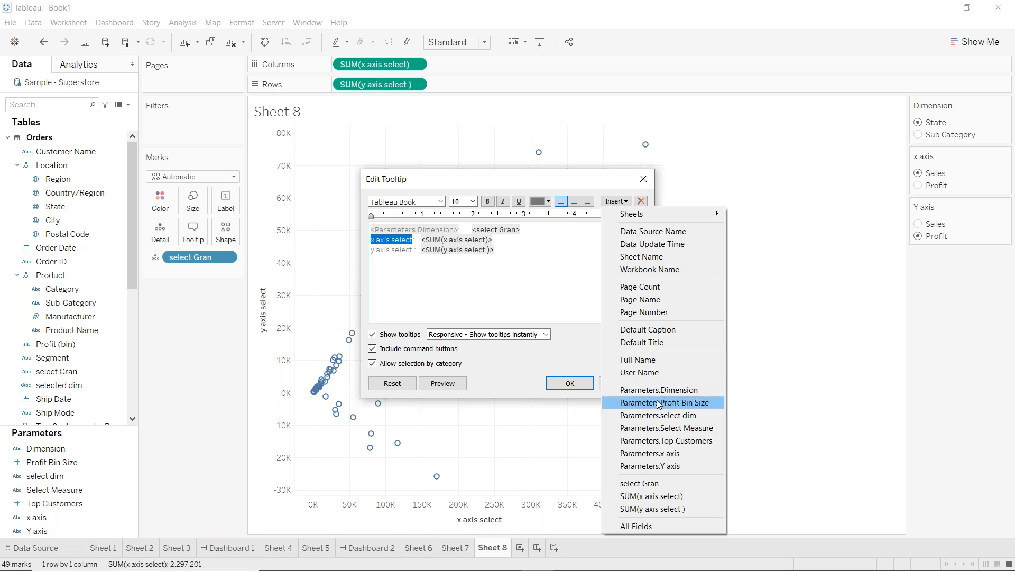
{"action": "left_click", "coordinate": [668, 453]}
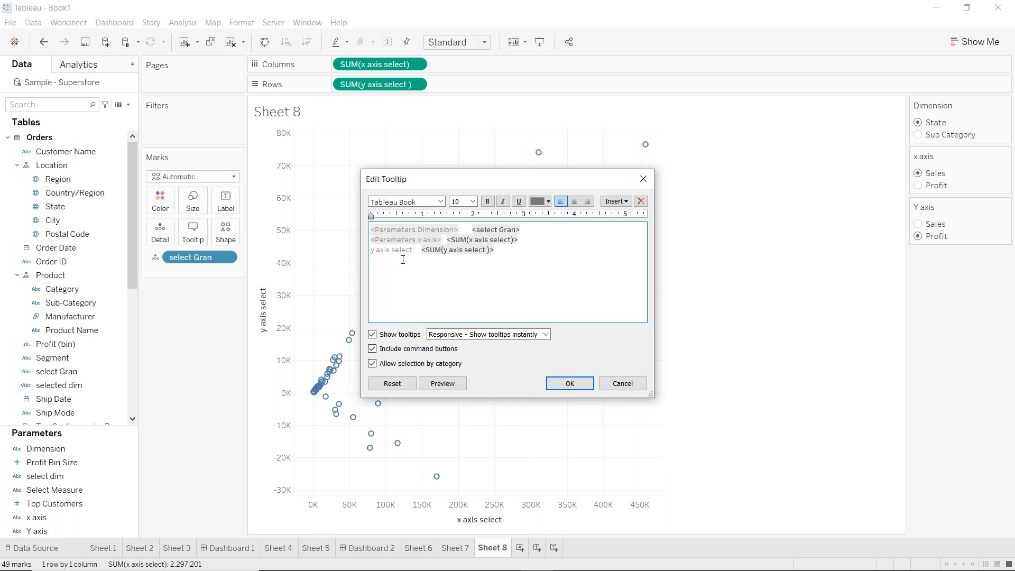
{"action": "left_click_drag", "start_coordinate": [414, 250], "coordinate": [369, 250]}
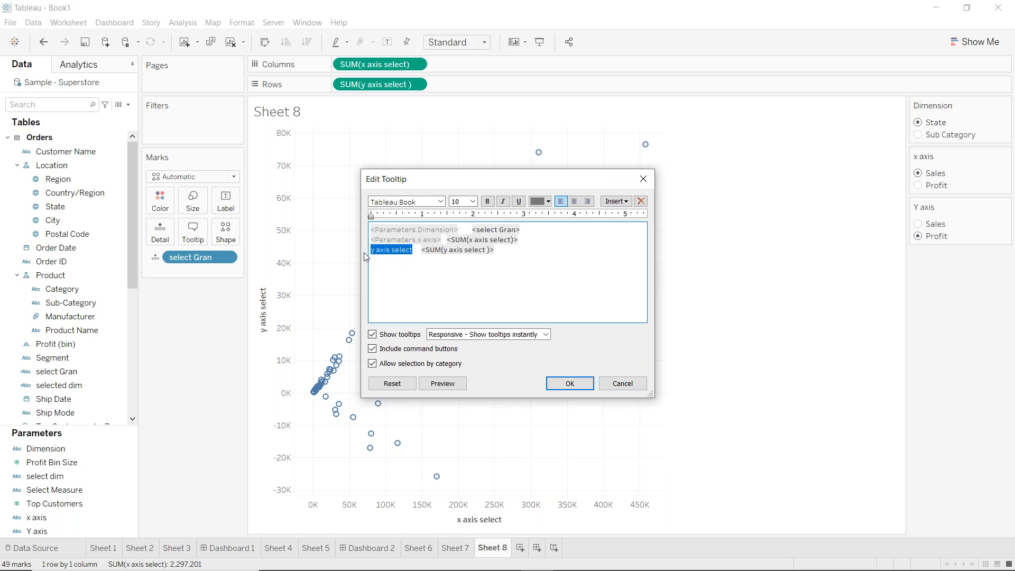
{"action": "left_click", "coordinate": [609, 204]}
{"action": "left_click", "coordinate": [646, 466]}
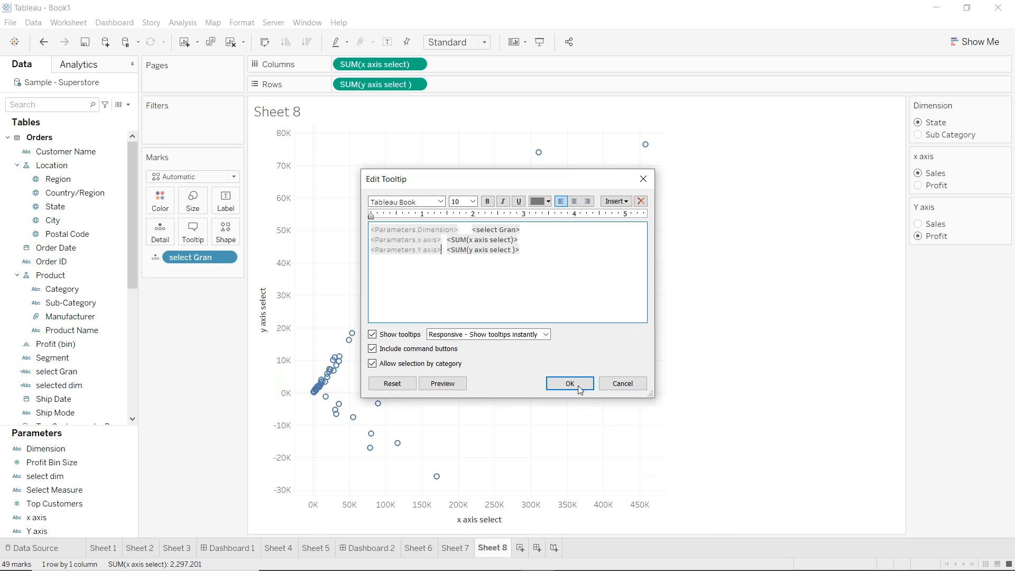
{"action": "left_click", "coordinate": [570, 383]}
{"action": "mouse_move", "coordinate": [369, 317]}
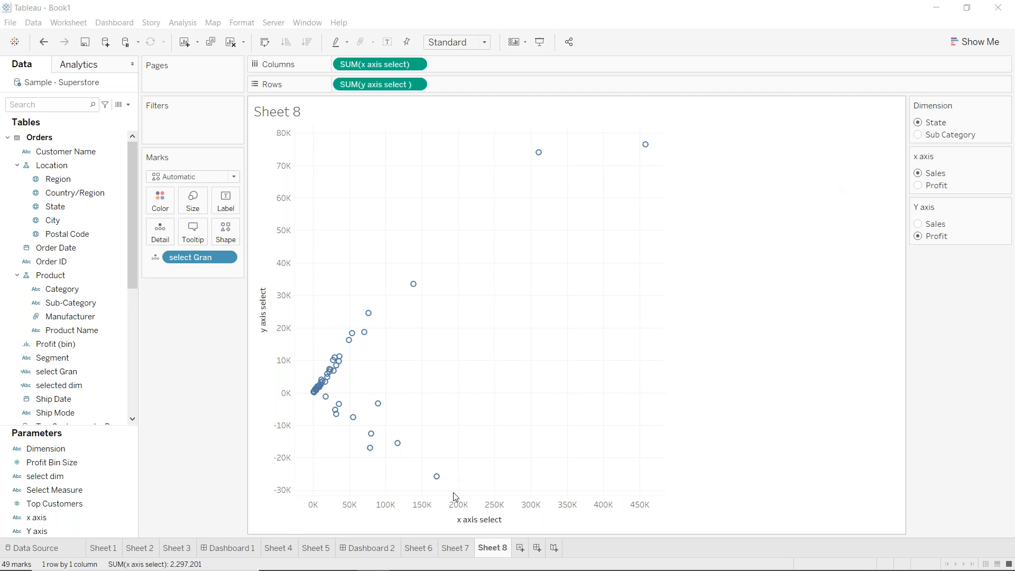
- Create a new dashboard and place Sheet 8 on it
{"action": "left_click", "coordinate": [537, 548]}
{"action": "left_click_drag", "start_coordinate": [39, 288], "coordinate": [397, 274]}
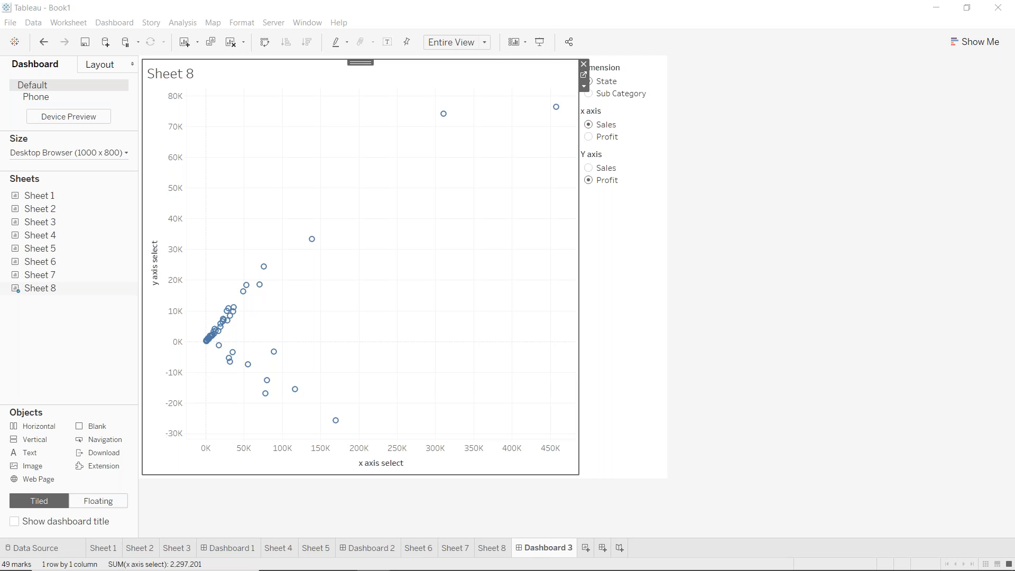
- Clear the titles of both the horizontal and vertical axes of the dashboard's scatter plot
{"action": "double_click", "coordinate": [390, 463]}
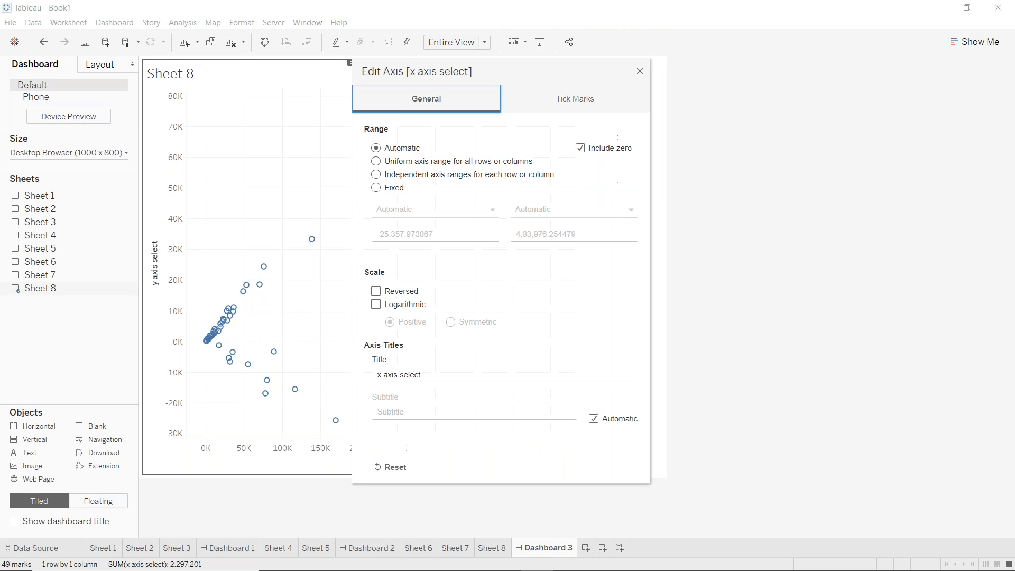
{"action": "left_click", "coordinate": [445, 373]}
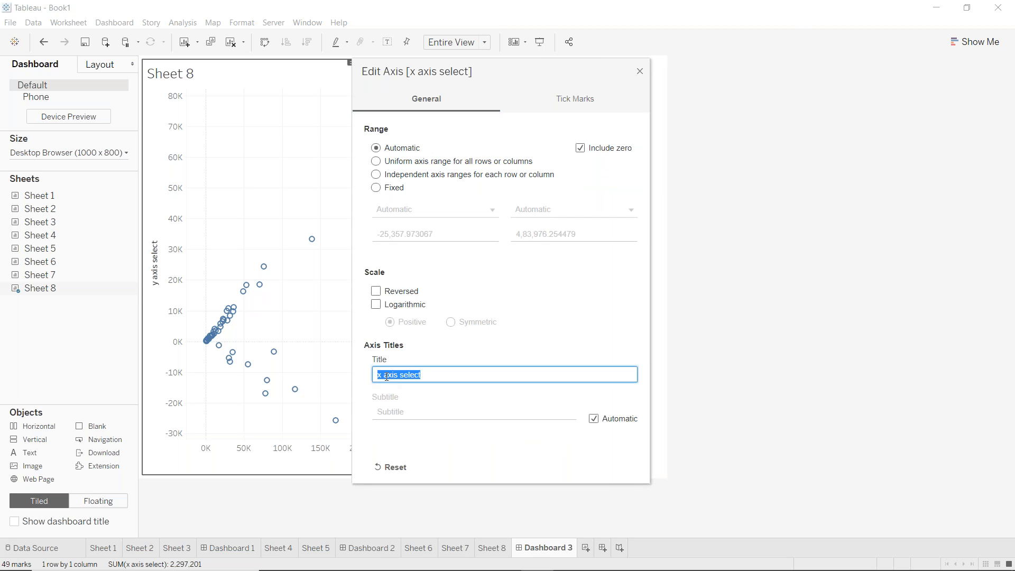
{"action": "key", "text": "BackSpace"}
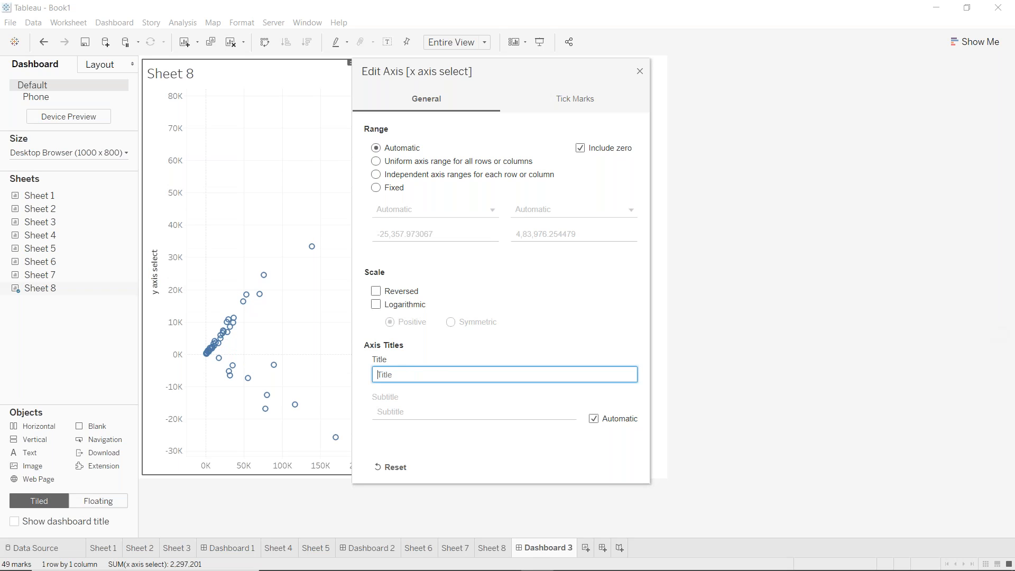
{"action": "left_click", "coordinate": [640, 71]}
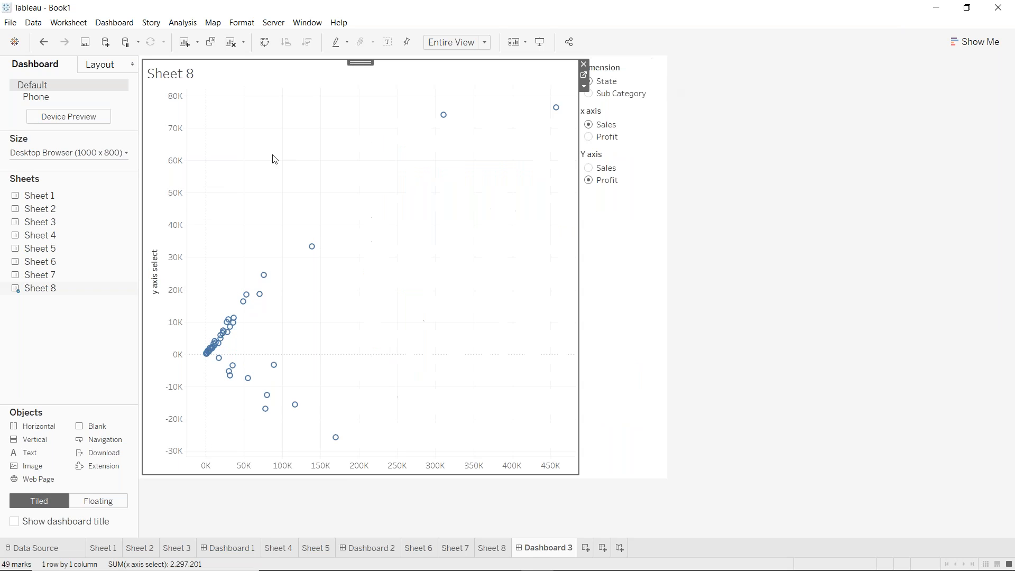
{"action": "double_click", "coordinate": [155, 274]}
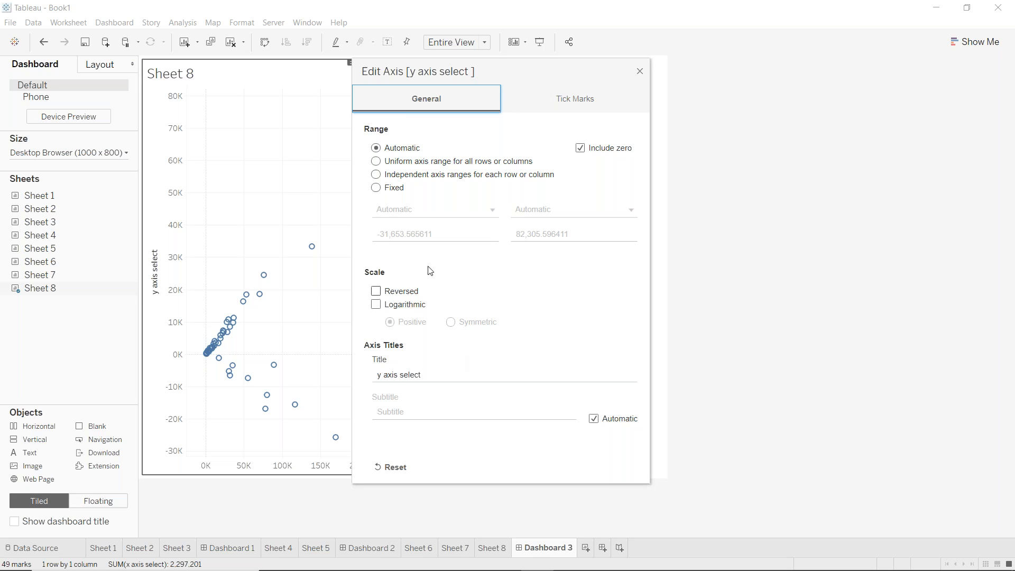
{"action": "left_click", "coordinate": [444, 376]}
{"action": "key", "text": "BackSpace"}
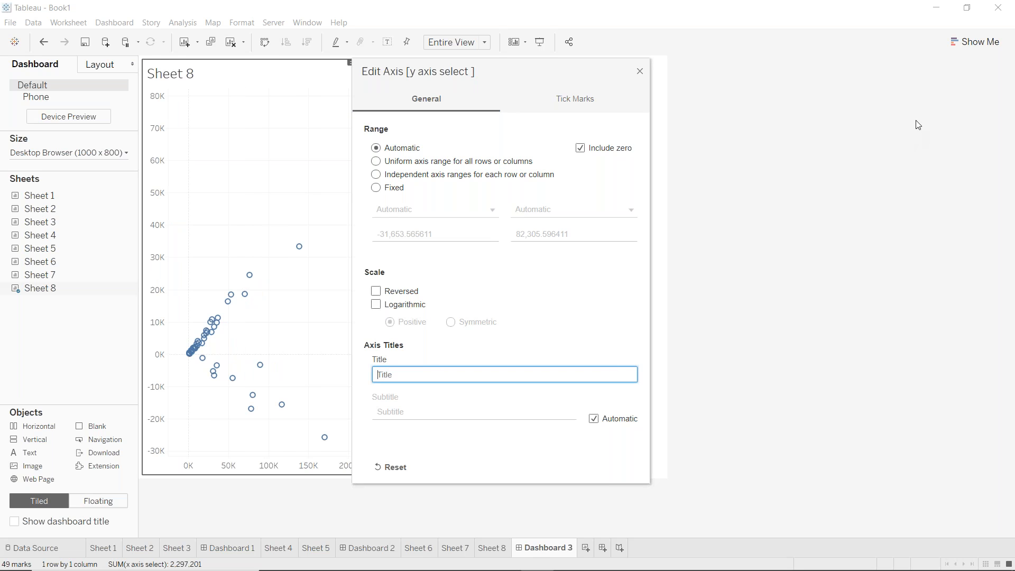
{"action": "left_click", "coordinate": [640, 71]}
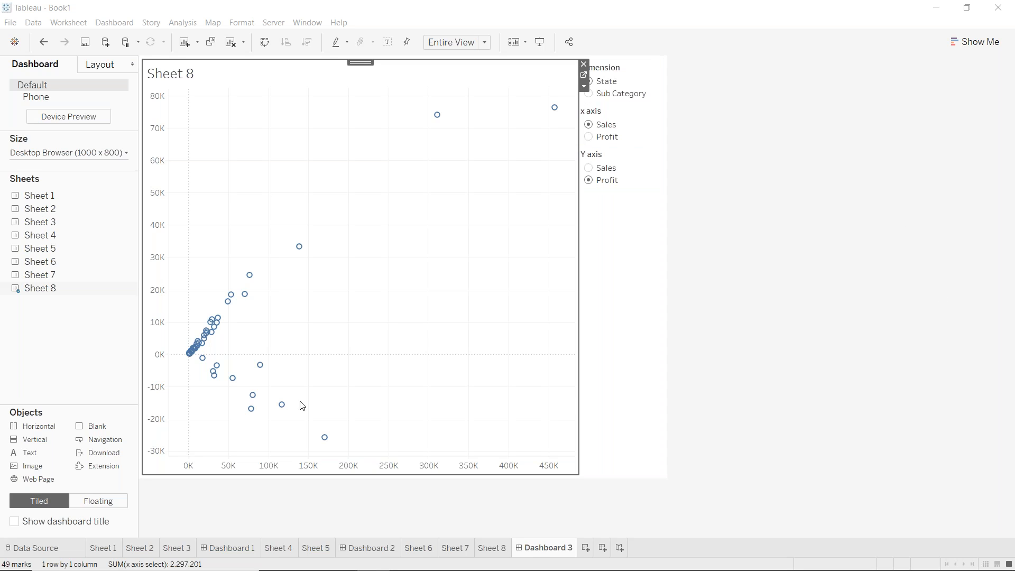
- Add a text object showing the x axis parameter beneath the scatter plot and shrink it to a thin strip
{"action": "left_click_drag", "start_coordinate": [29, 456], "coordinate": [295, 436]}
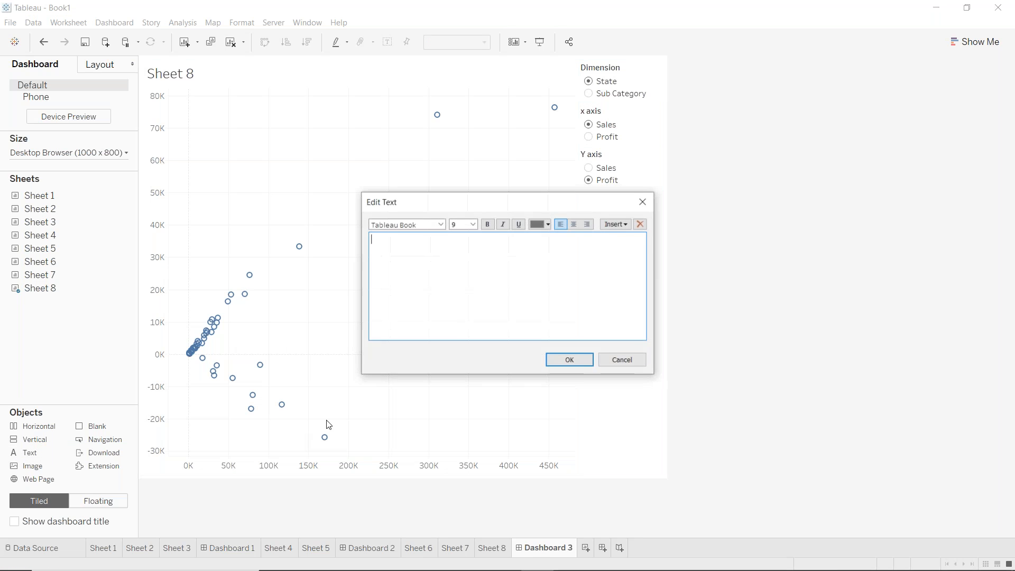
{"action": "left_click", "coordinate": [614, 228]}
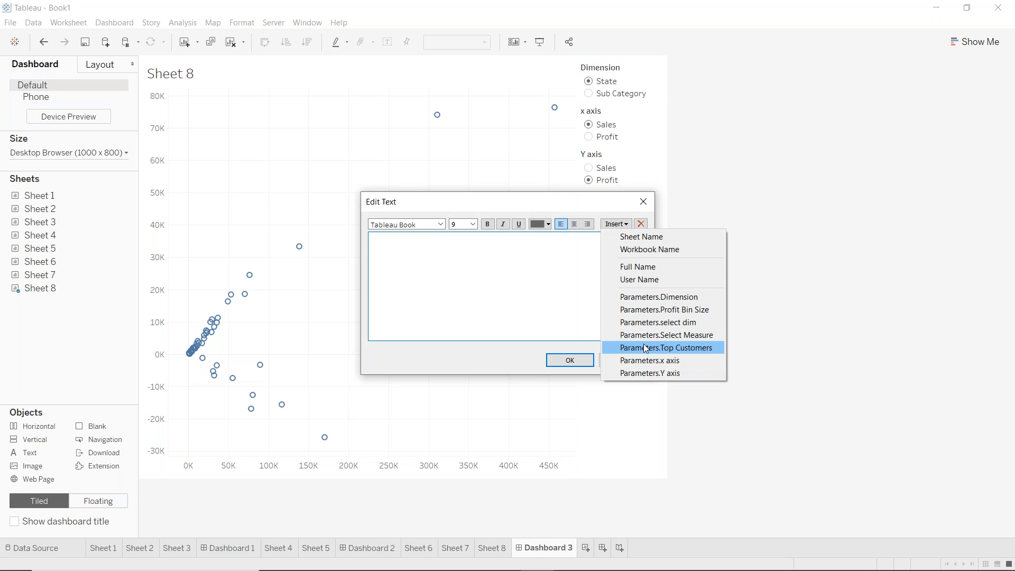
{"action": "left_click", "coordinate": [650, 361]}
{"action": "left_click", "coordinate": [569, 360]}
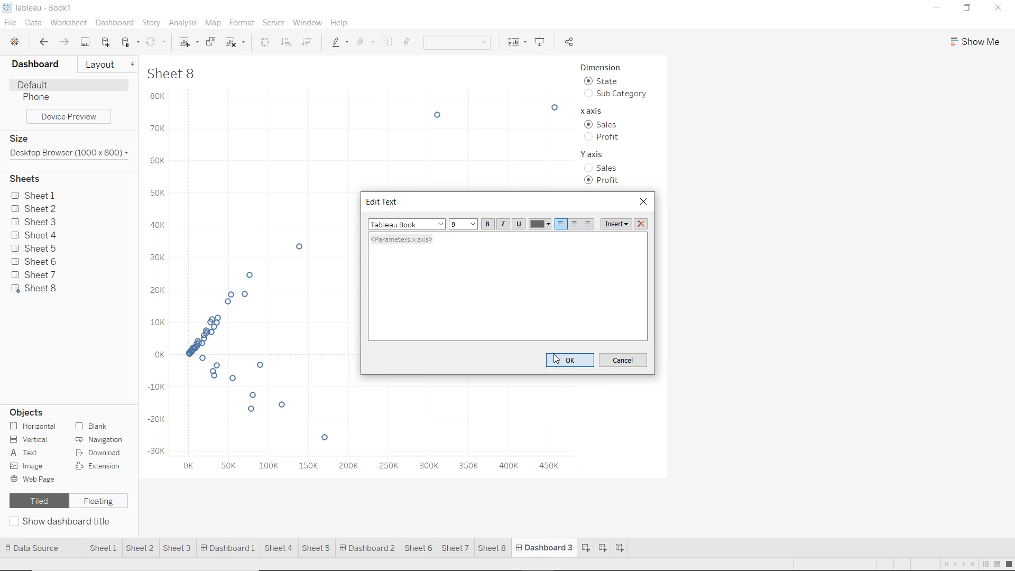
{"action": "left_click_drag", "start_coordinate": [319, 274], "coordinate": [313, 459]}
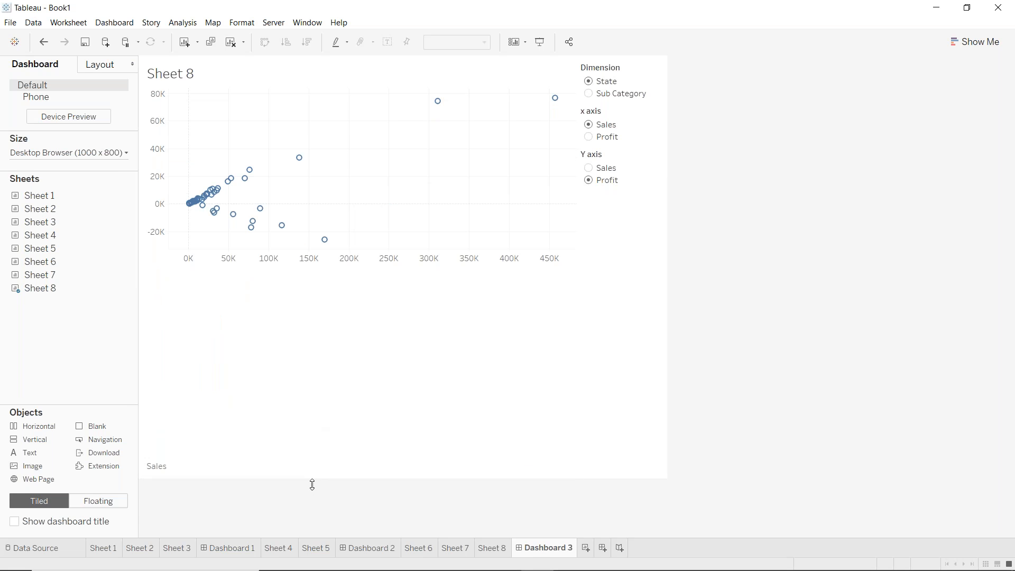
- Center the x axis parameter text beneath the scatter plot
{"action": "double_click", "coordinate": [169, 474]}
{"action": "left_click", "coordinate": [574, 224]}
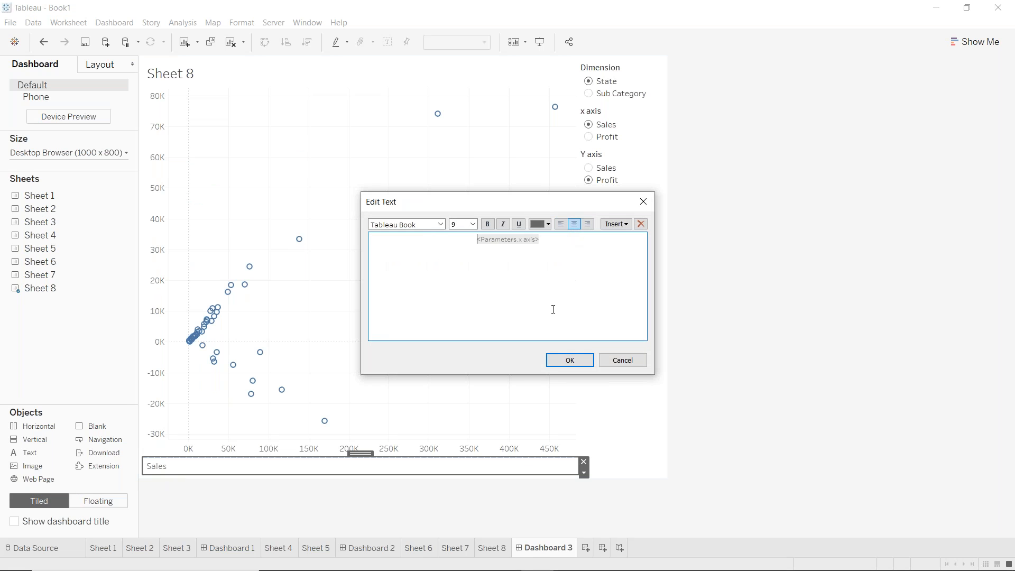
{"action": "left_click", "coordinate": [569, 361]}
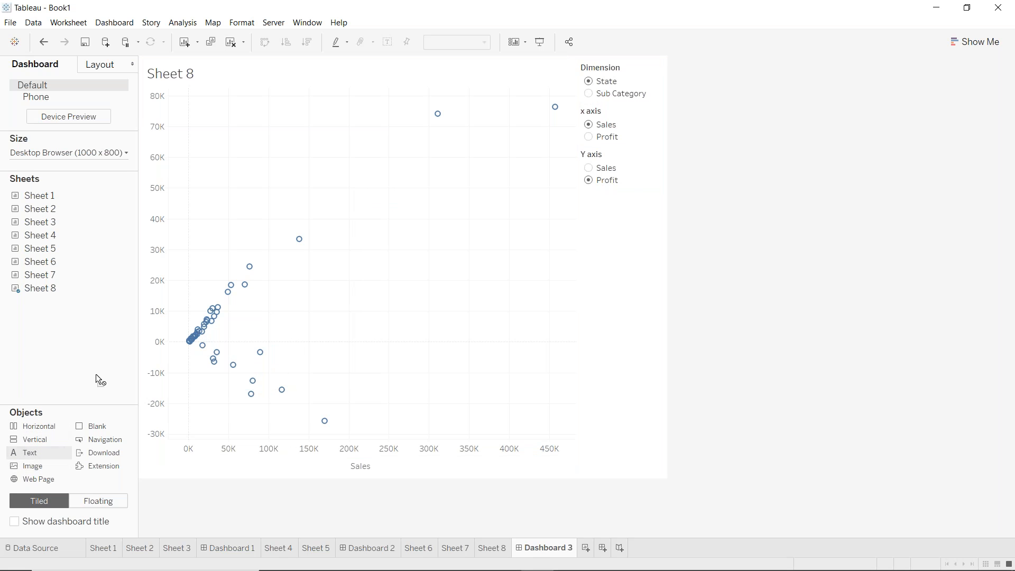
- Add a text object showing the Y axis parameter beside the plot's vertical axis and narrow it to a column
{"action": "left_click_drag", "start_coordinate": [29, 453], "coordinate": [157, 274]}
{"action": "left_click", "coordinate": [616, 226]}
{"action": "left_click", "coordinate": [650, 370]}
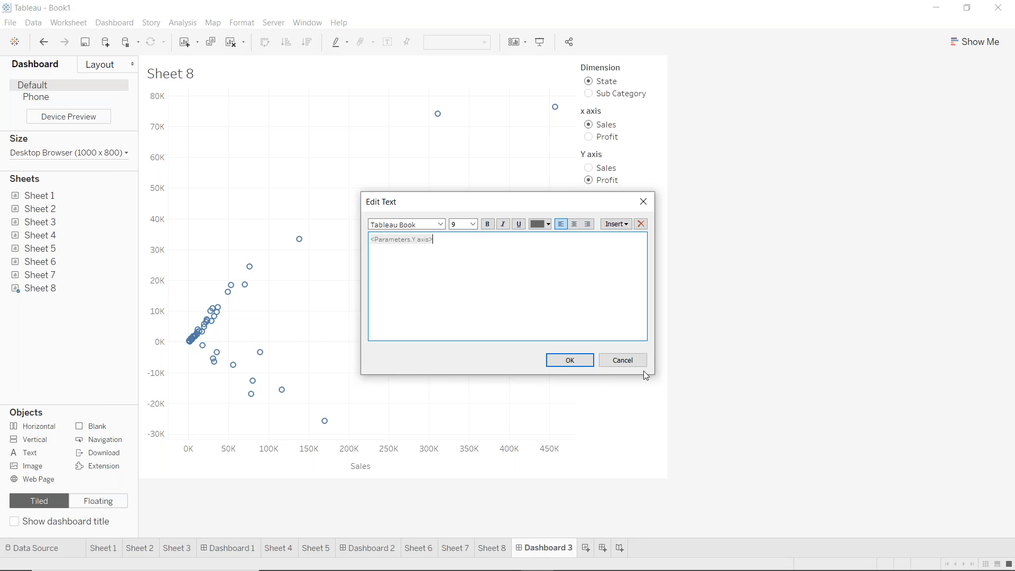
{"action": "left_click", "coordinate": [576, 360]}
{"action": "left_click_drag", "start_coordinate": [407, 256], "coordinate": [193, 265]}
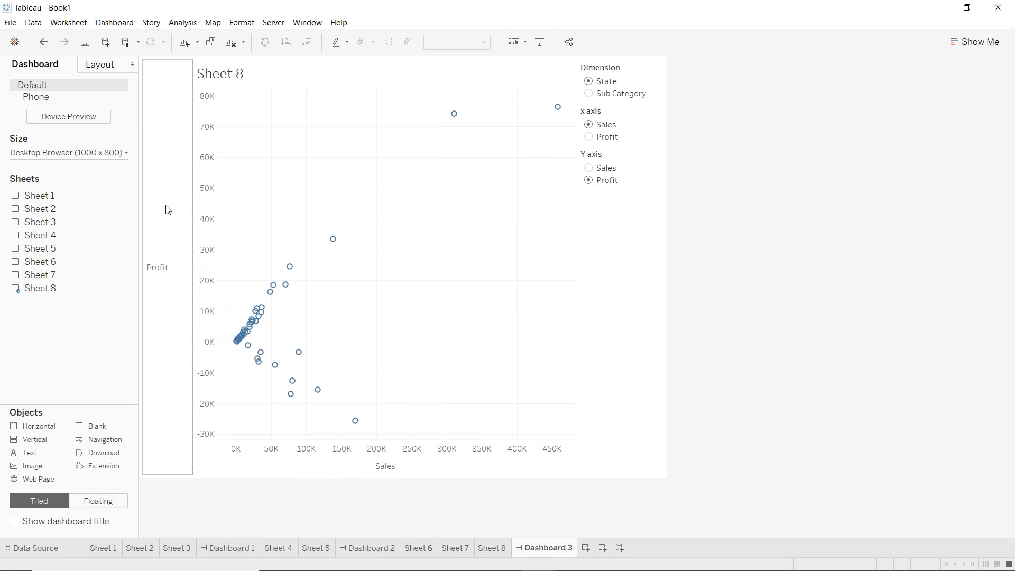
{"action": "left_click", "coordinate": [181, 91]}
{"action": "left_click", "coordinate": [198, 77]}
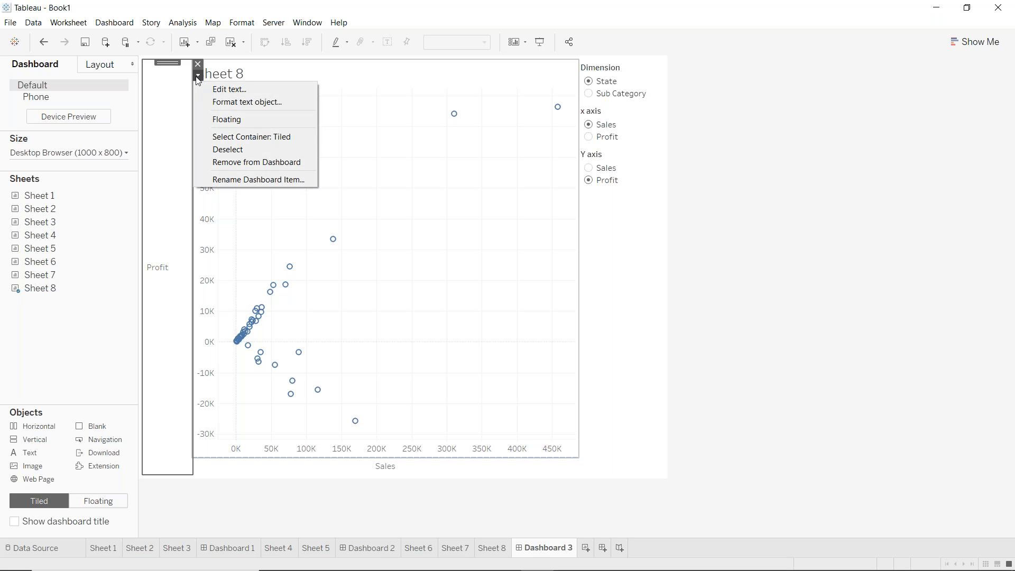
{"action": "left_click", "coordinate": [210, 89]}
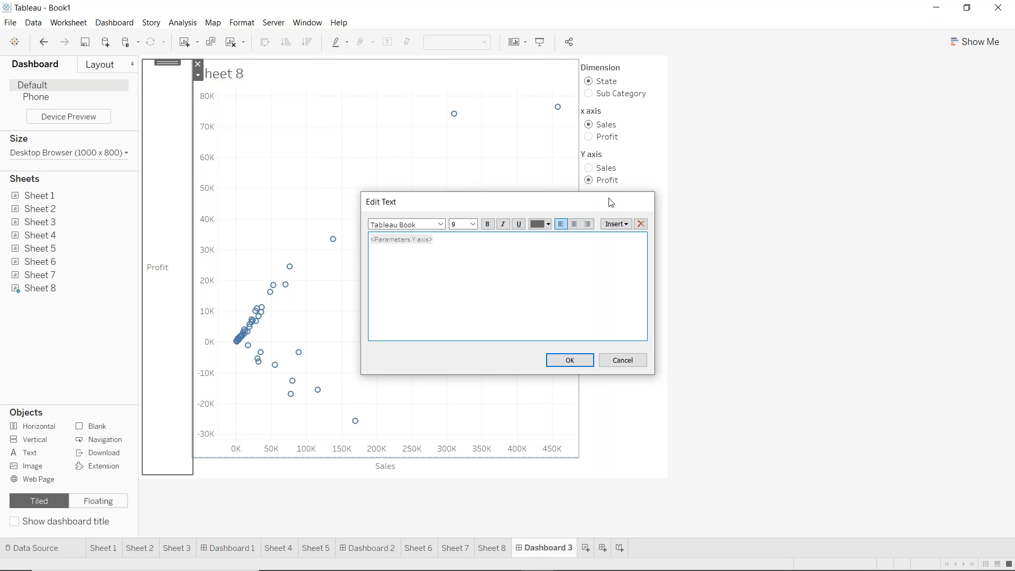
{"action": "left_click", "coordinate": [642, 201]}
- Rotate the Y axis parameter text to read upward and narrow its column to fit the vertical label
{"action": "left_click", "coordinate": [198, 77]}
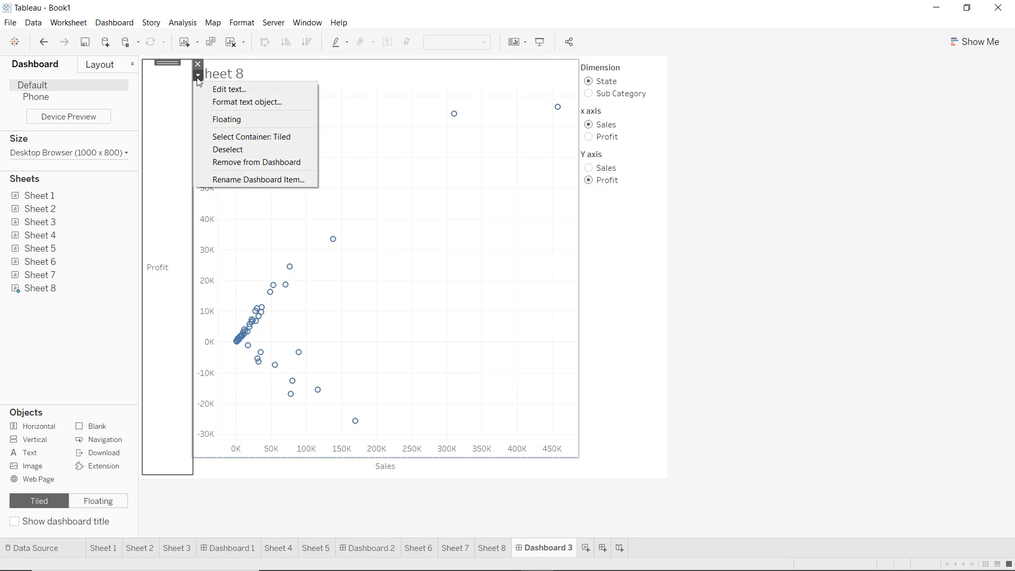
{"action": "left_click", "coordinate": [234, 103]}
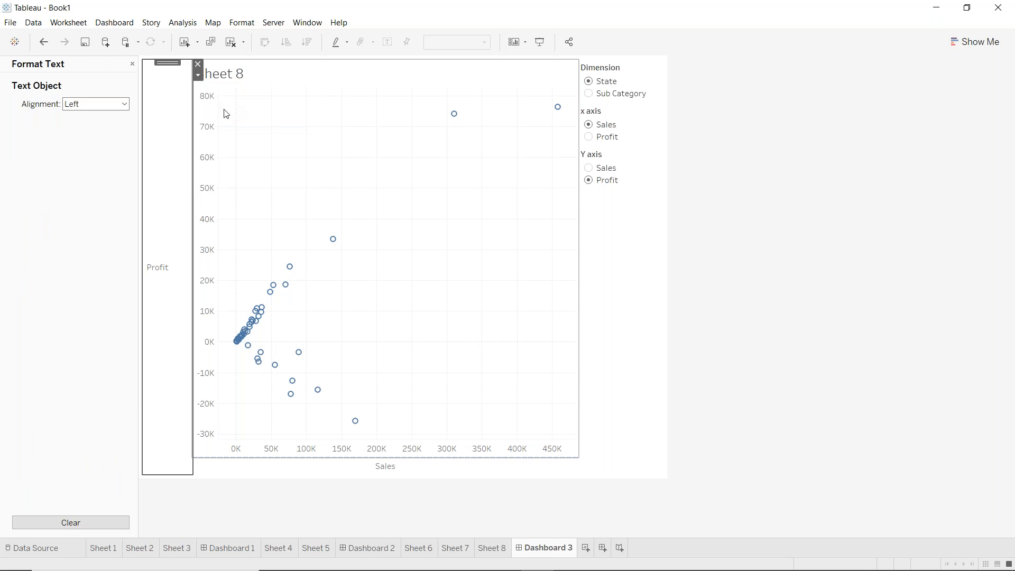
{"action": "left_click", "coordinate": [76, 108]}
{"action": "left_click", "coordinate": [155, 151]}
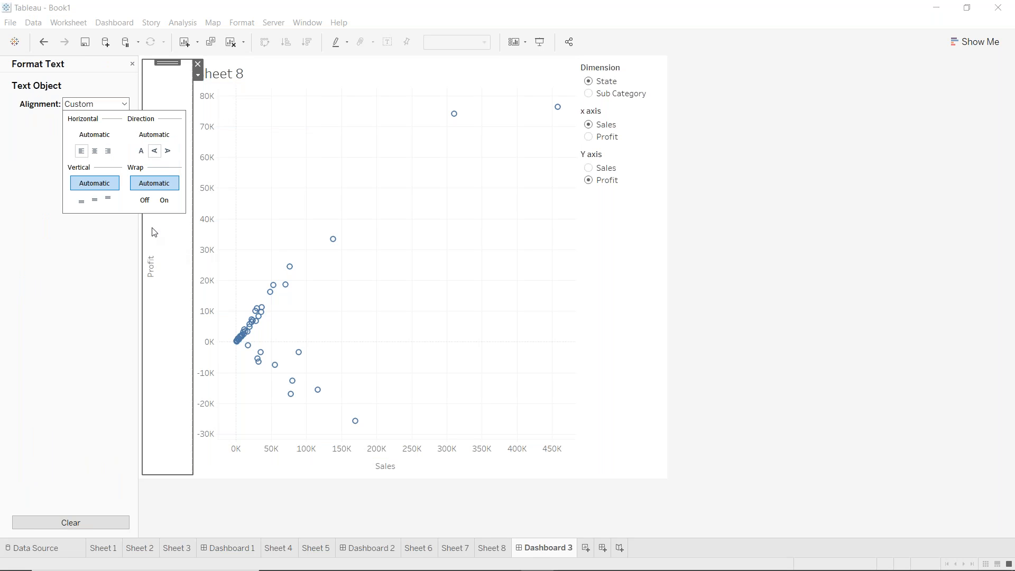
{"action": "left_click_drag", "start_coordinate": [190, 274], "coordinate": [151, 268]}
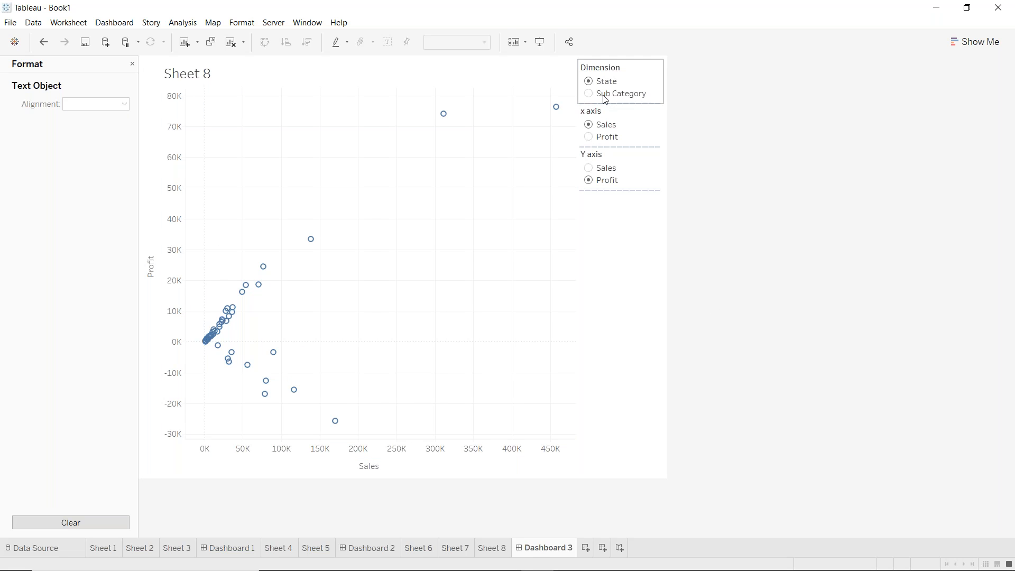
- Set the dashboard's x axis parameter to Profit and its Y axis parameter to Sales
{"action": "left_click", "coordinate": [590, 137]}
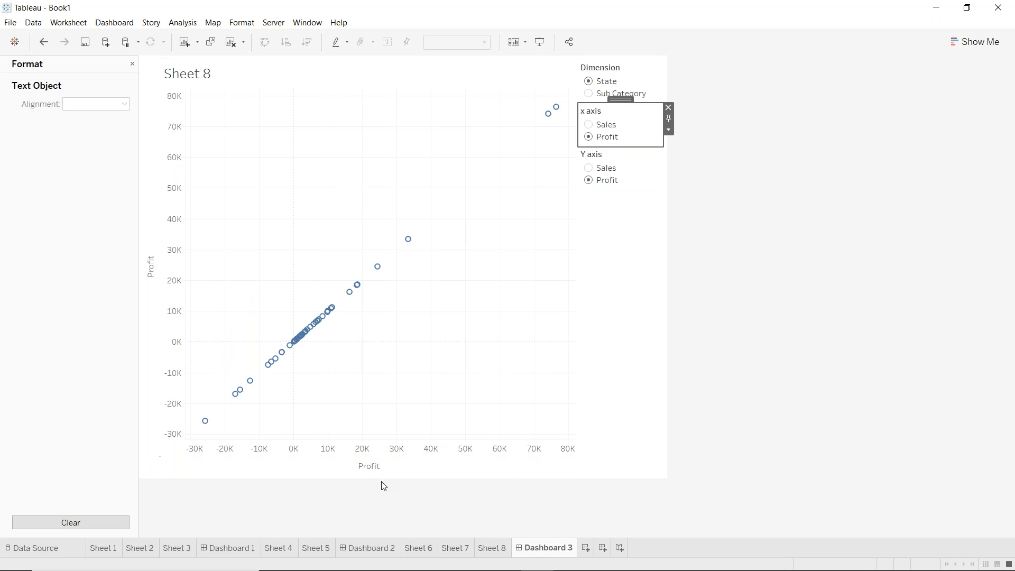
{"action": "left_click", "coordinate": [589, 168]}
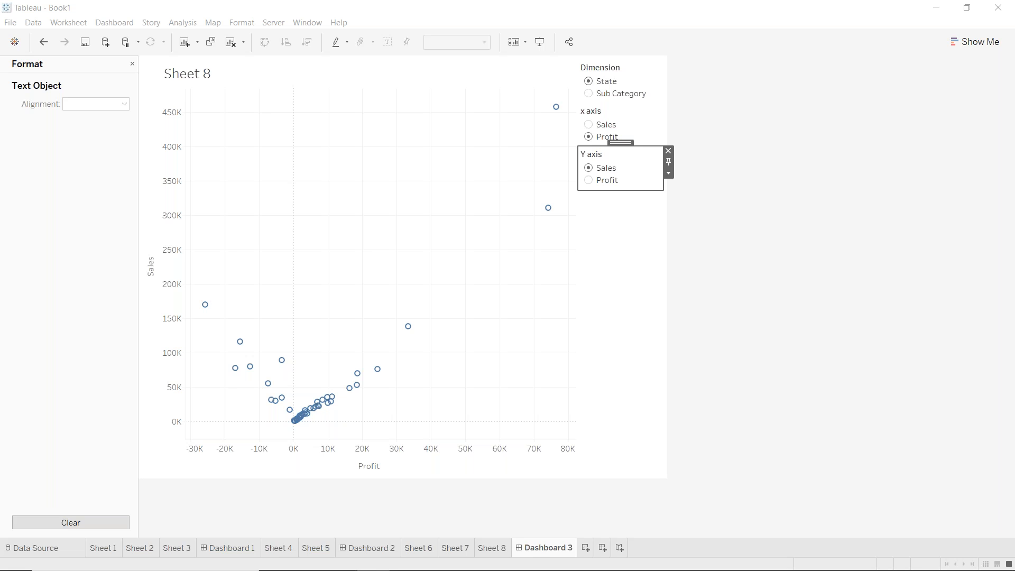
{"action": "key", "text": "super"}
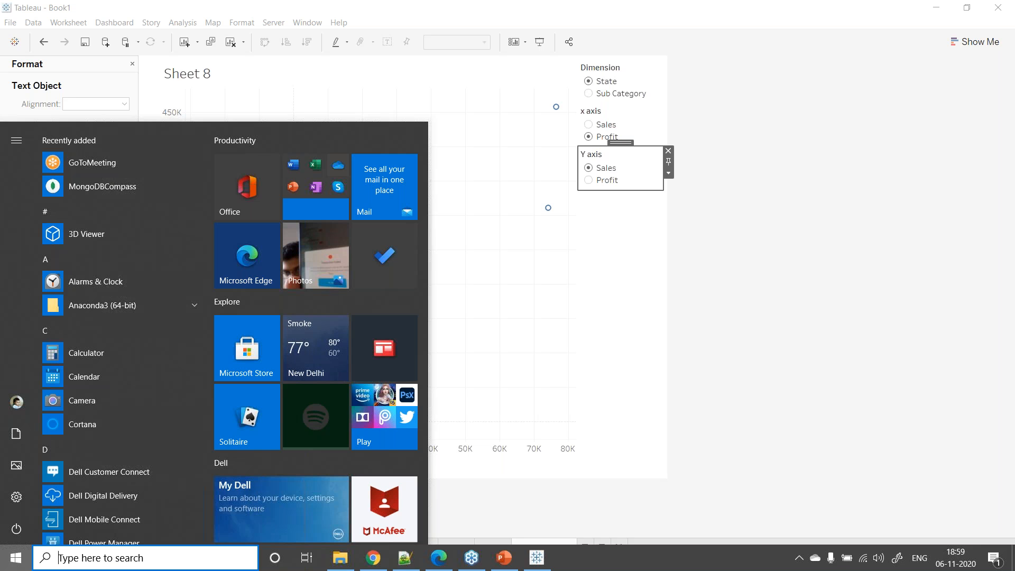
{"action": "key", "text": "super"}
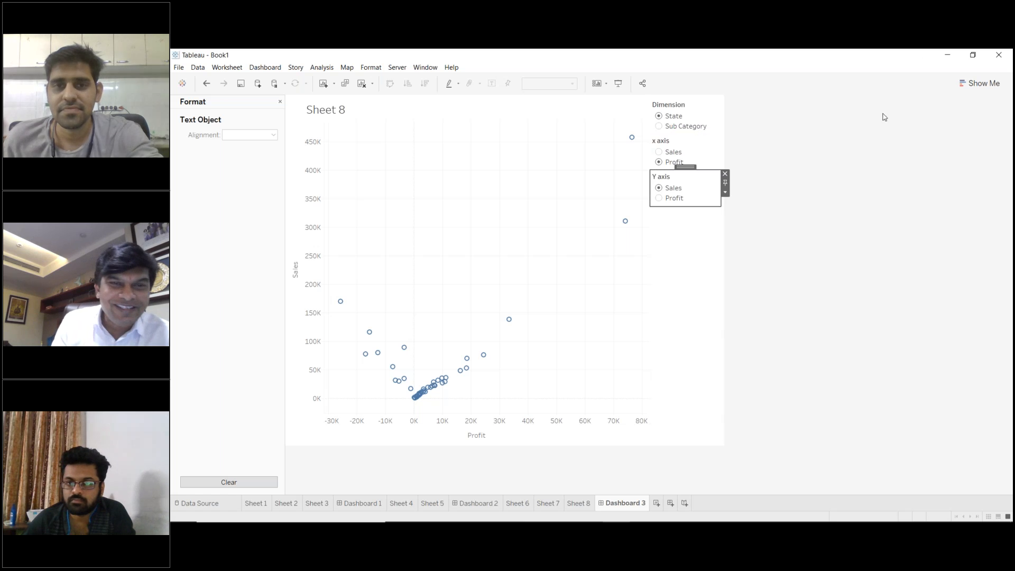
{"action": "left_click", "coordinate": [565, 519]}
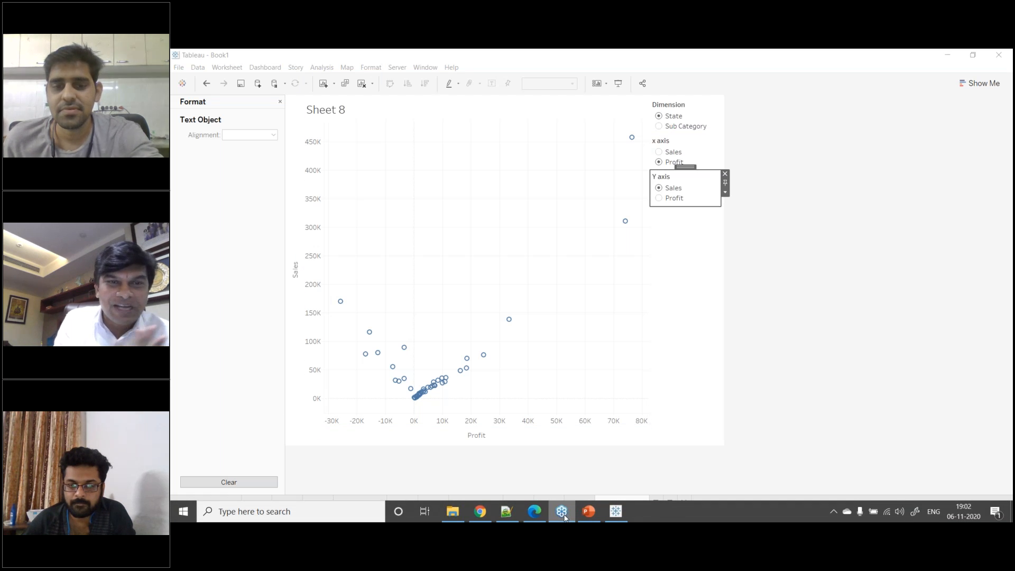
{"action": "mouse_move", "coordinate": [616, 511]}
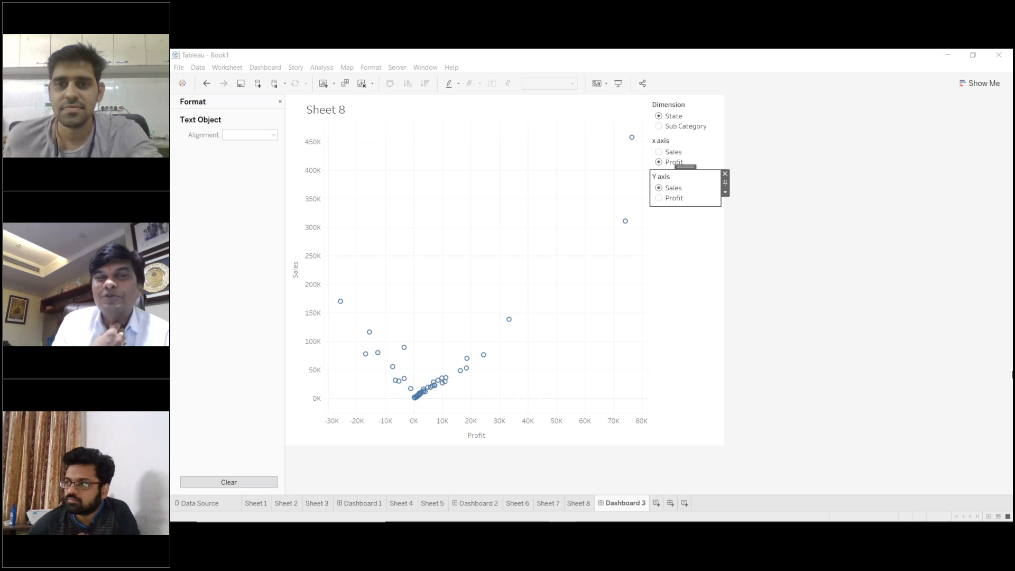
{"action": "left_click", "coordinate": [947, 56]}
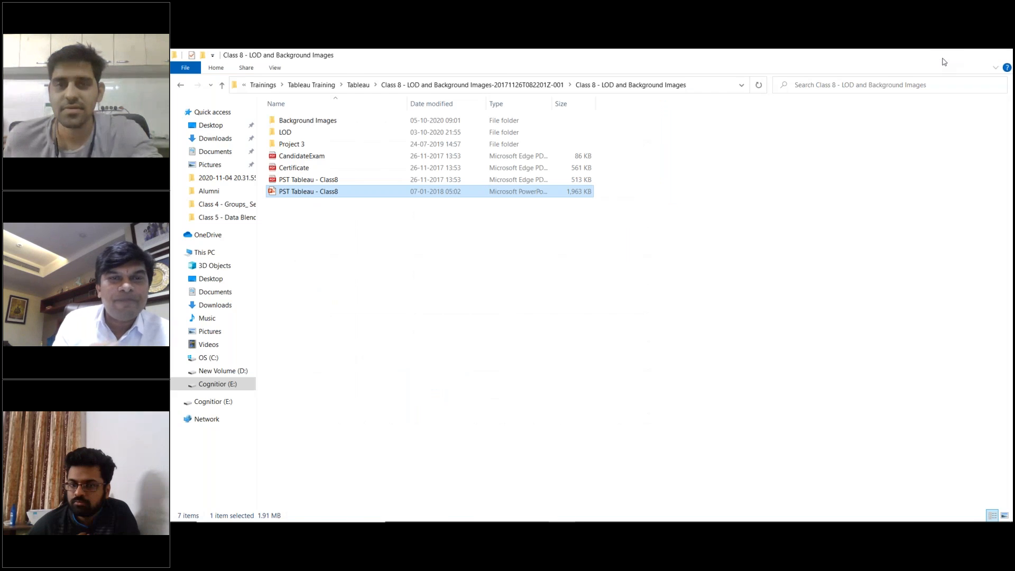
{"action": "left_click", "coordinate": [946, 59]}
{"action": "left_click", "coordinate": [613, 511]}
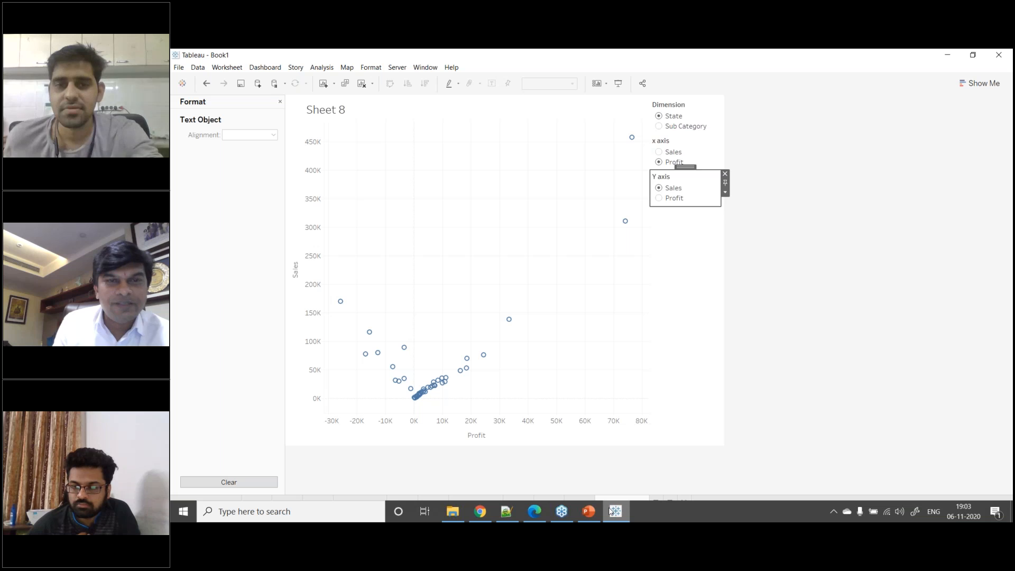
{"action": "mouse_move", "coordinate": [619, 502]}
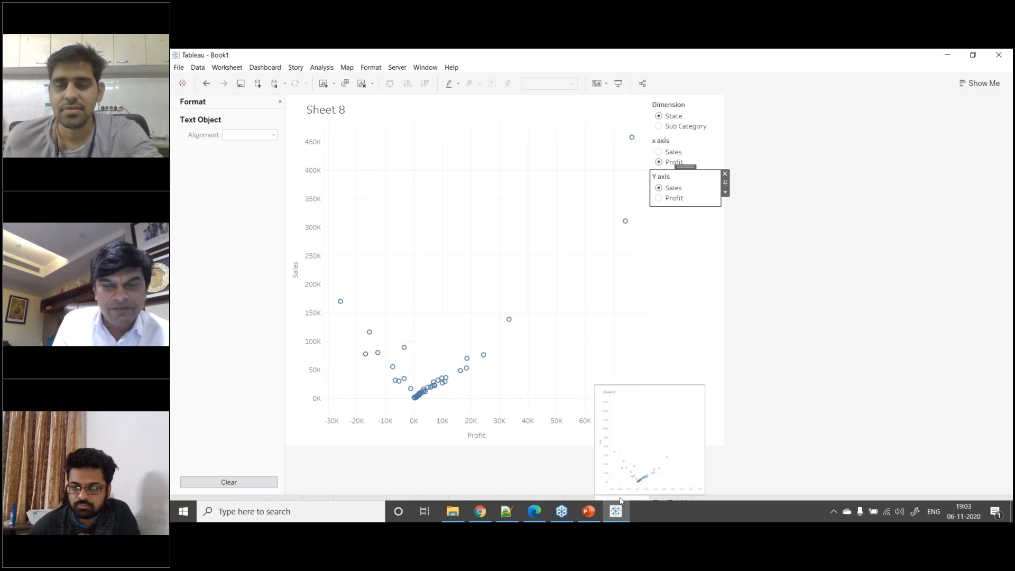